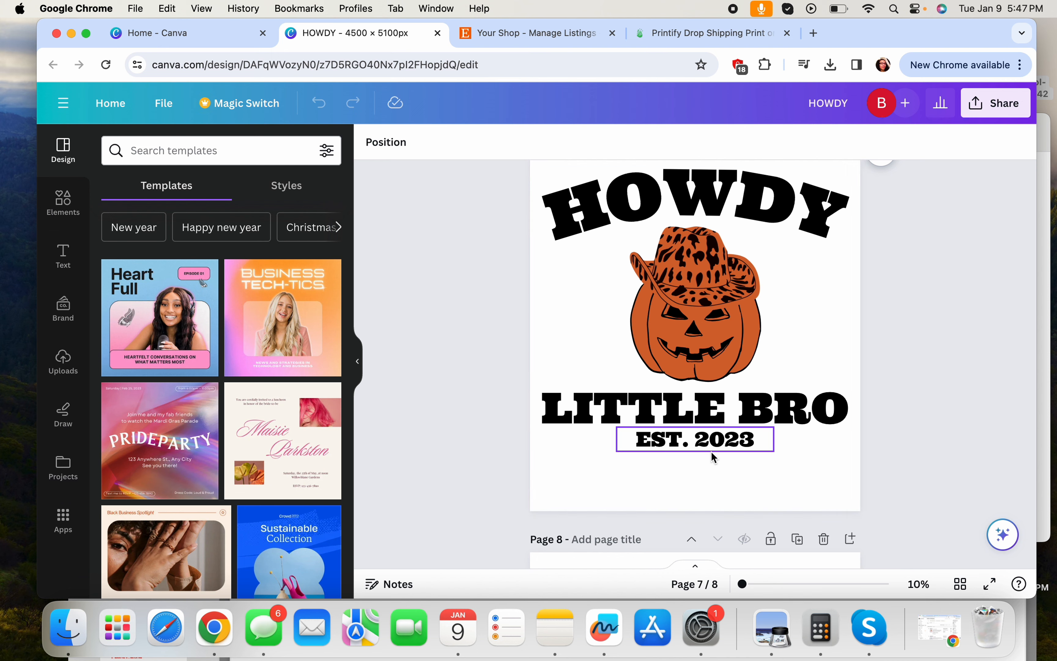
Duplicate the MAMA shirt page, then delete the copy so the DADDY page follows MAMA
{"action": "scroll", "coordinate": [711, 452], "scroll_direction": "up", "scroll_amount": 20}
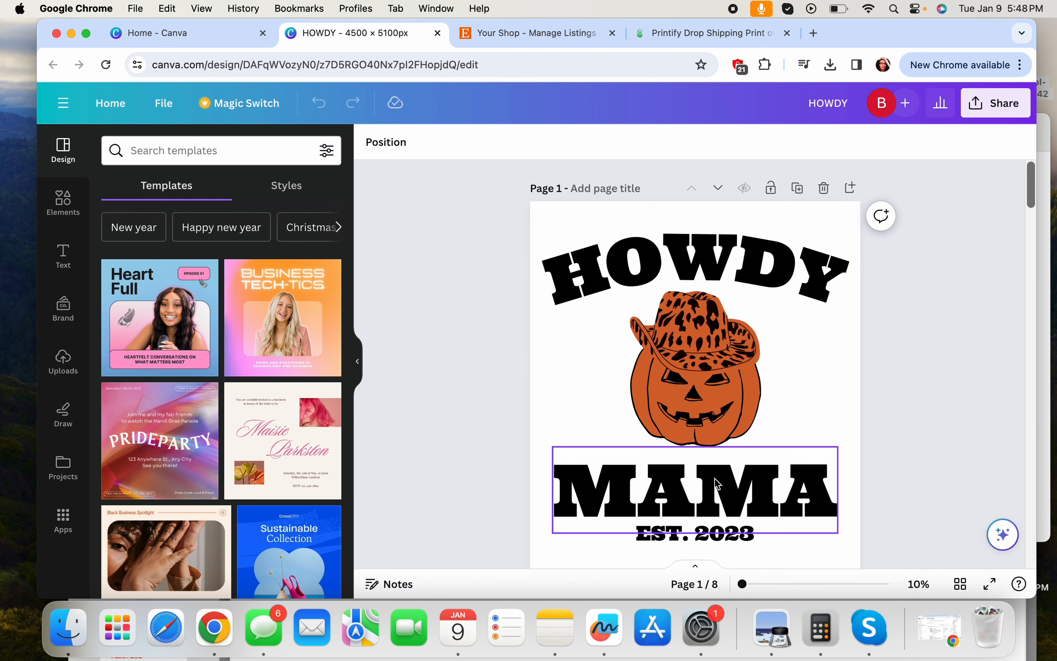
{"action": "left_click", "coordinate": [797, 187]}
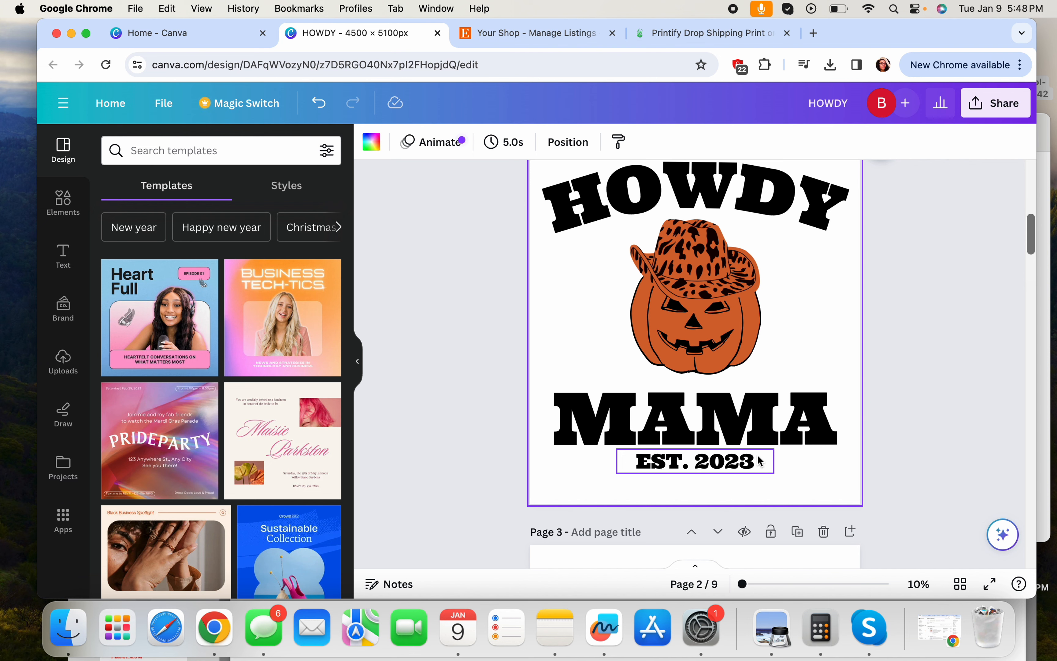
{"action": "scroll", "coordinate": [847, 348], "scroll_direction": "up", "scroll_amount": 3}
{"action": "left_click", "coordinate": [823, 240]}
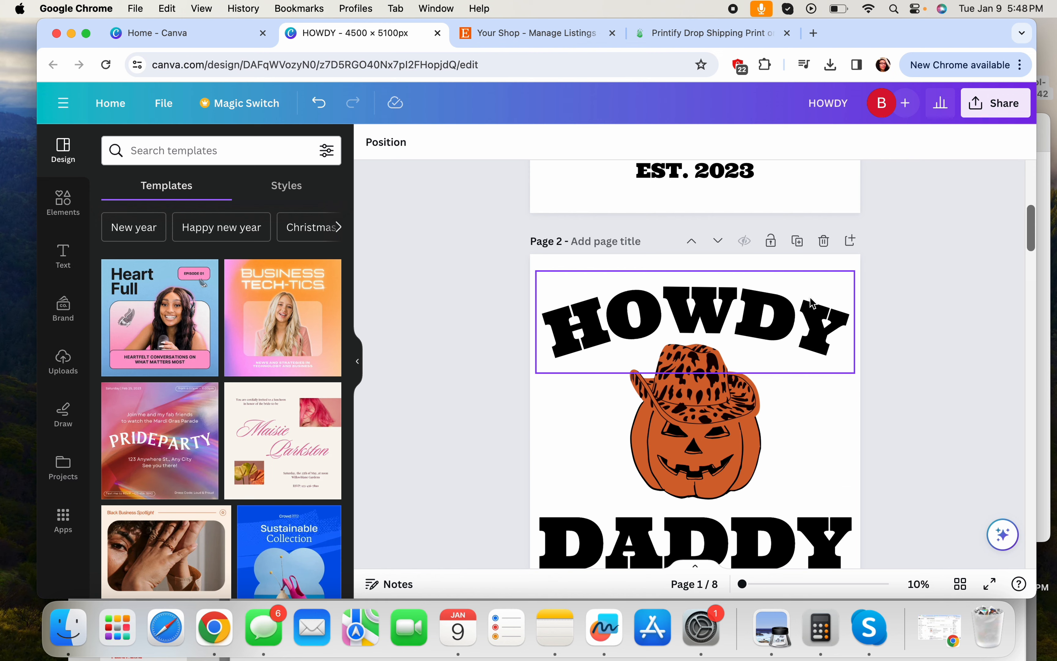
{"action": "scroll", "coordinate": [810, 301], "scroll_direction": "up", "scroll_amount": 8}
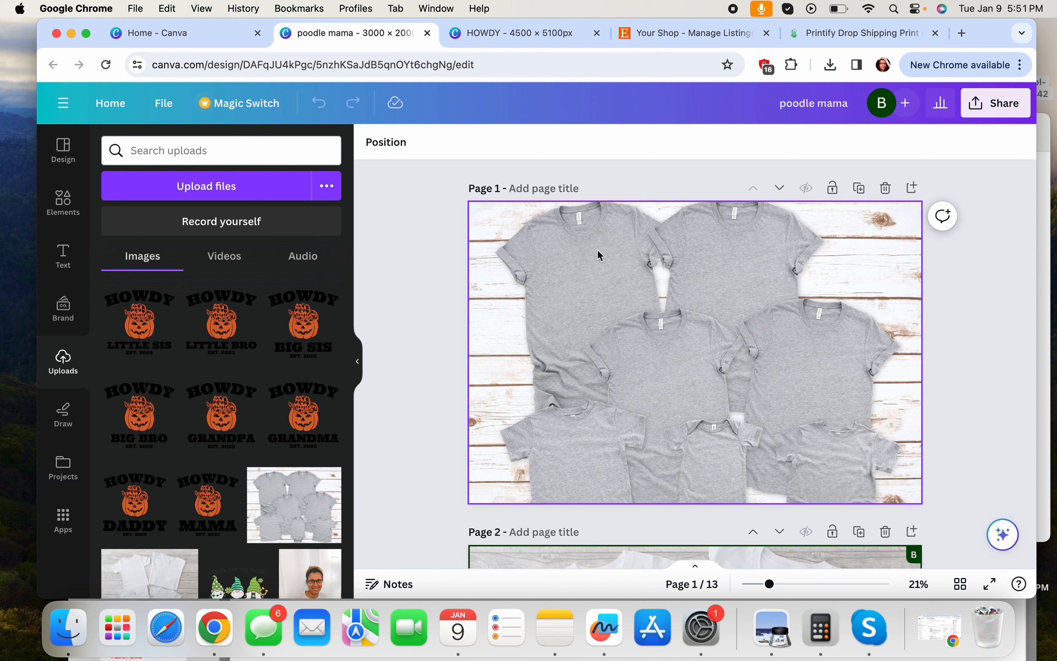
Add the HOWDY MAMA upload to the mockup, shrink it and place it on the upper-left shirt
{"action": "left_click", "coordinate": [204, 501]}
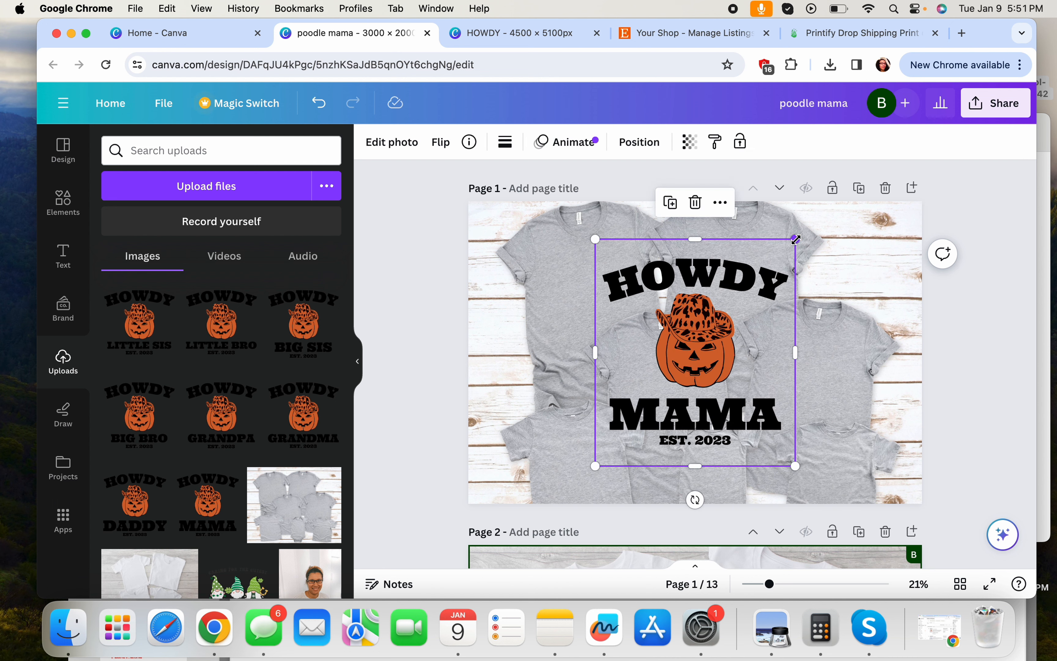
{"action": "left_click_drag", "start_coordinate": [794, 239], "coordinate": [678, 349]}
{"action": "left_click_drag", "start_coordinate": [652, 394], "coordinate": [602, 267]}
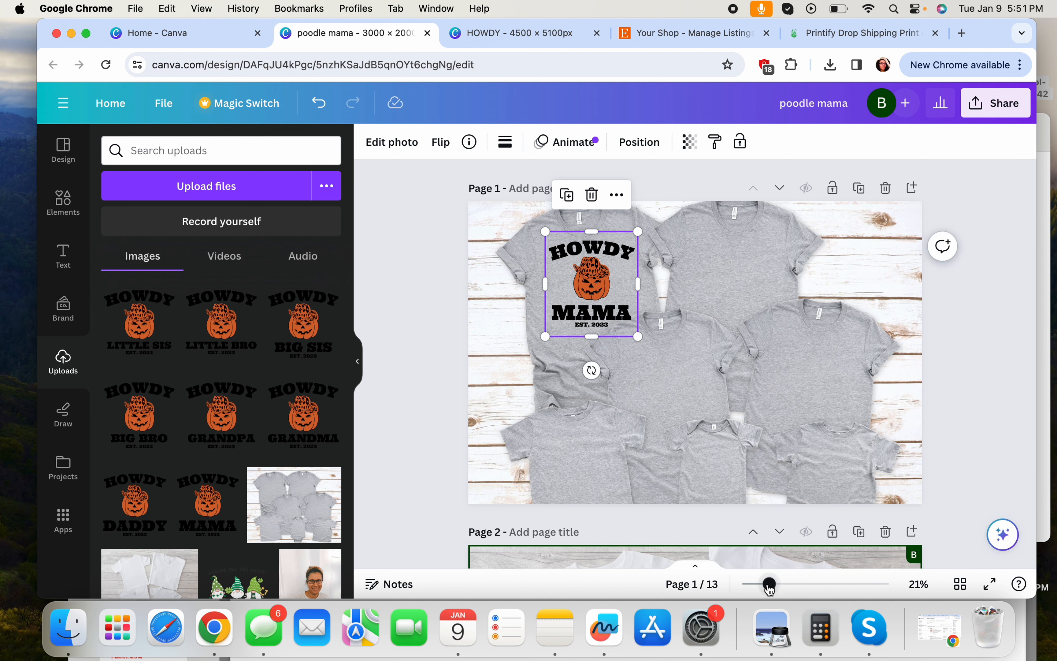
{"action": "left_click_drag", "start_coordinate": [769, 584], "coordinate": [778, 584]}
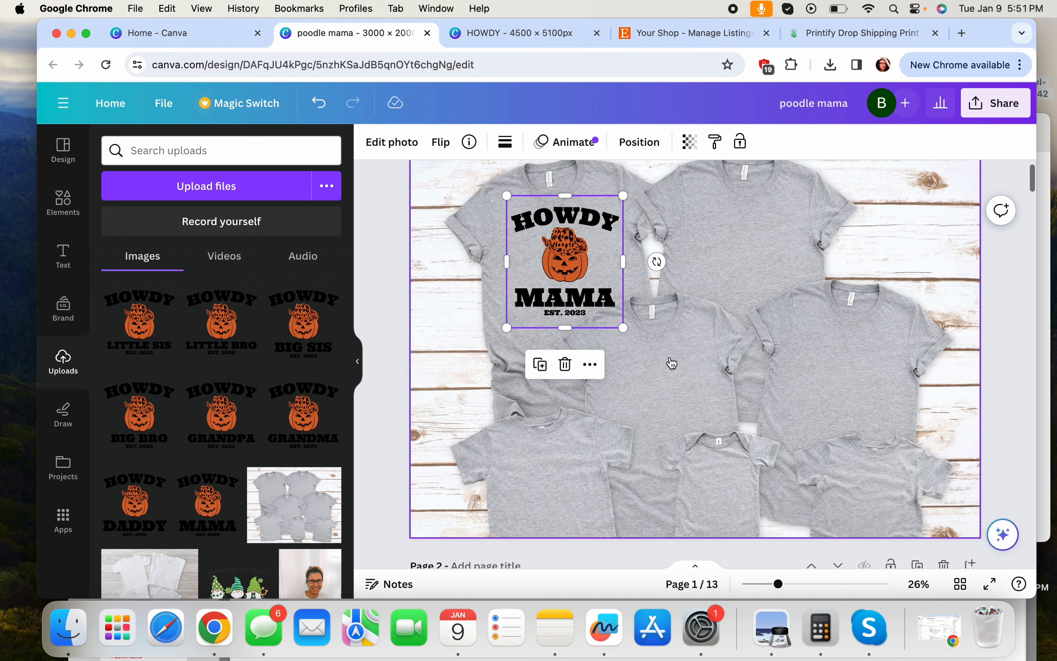
{"action": "left_click", "coordinate": [638, 142]}
{"action": "left_click", "coordinate": [689, 145]}
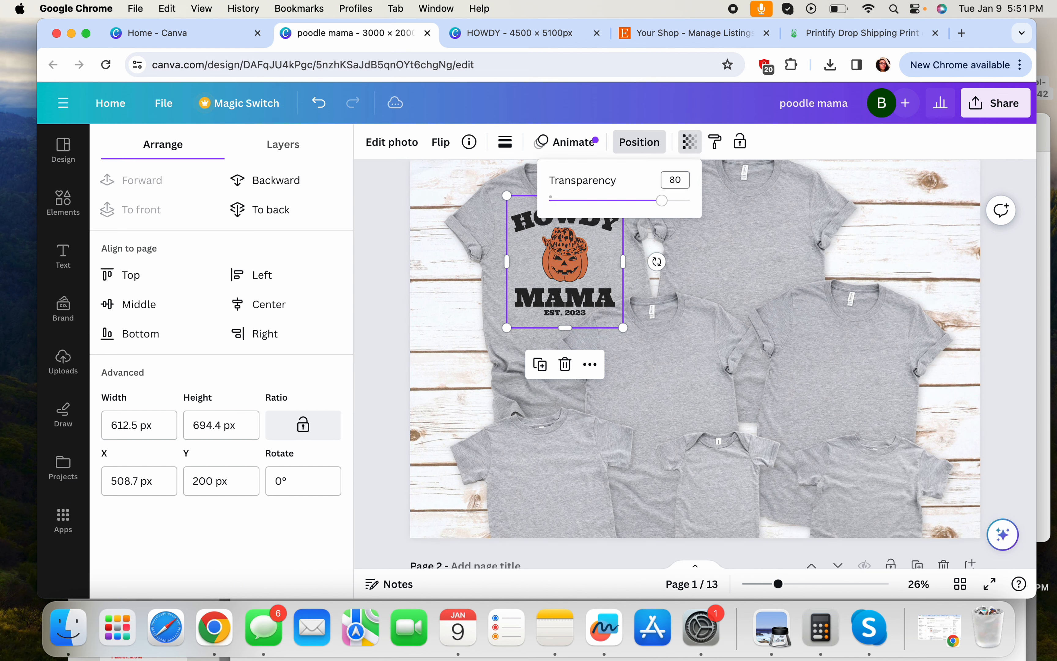
{"action": "left_click", "coordinate": [689, 277]}
{"action": "left_click", "coordinate": [607, 266]}
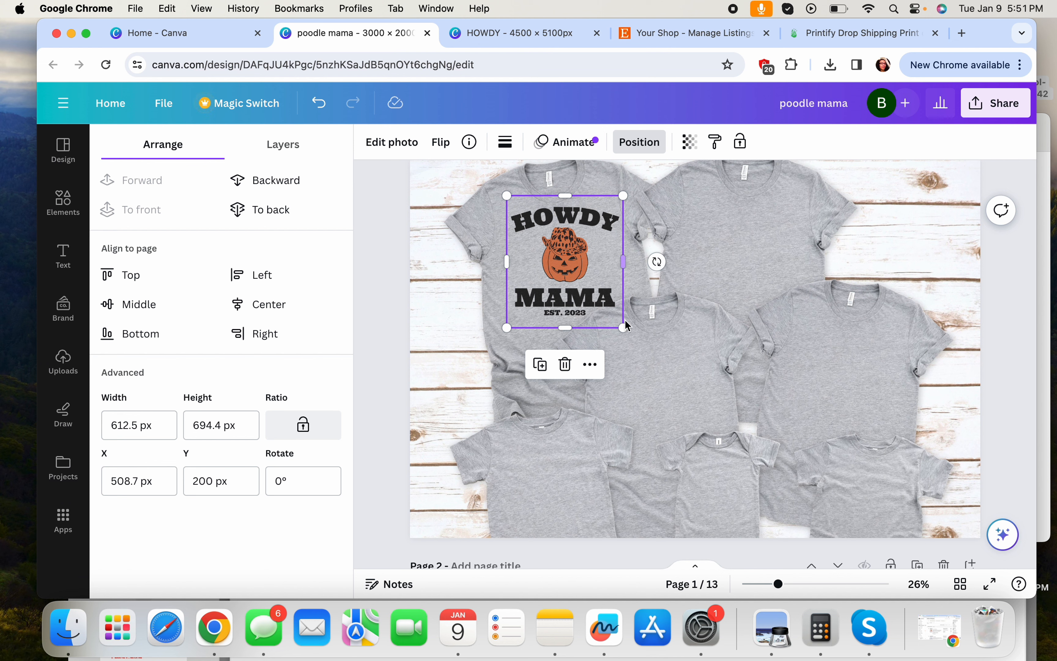
Tilt the MAMA design to about -13°, shrink it to roughly 495 px wide and nudge it up
{"action": "left_click_drag", "start_coordinate": [658, 261], "coordinate": [657, 230]}
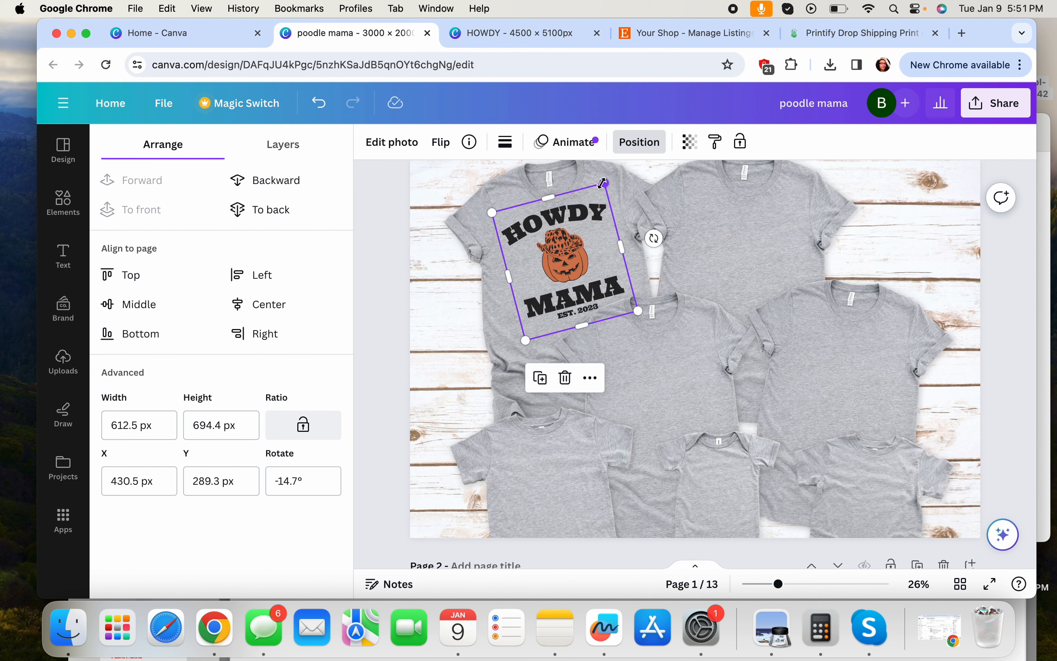
{"action": "left_click_drag", "start_coordinate": [604, 181], "coordinate": [589, 212]}
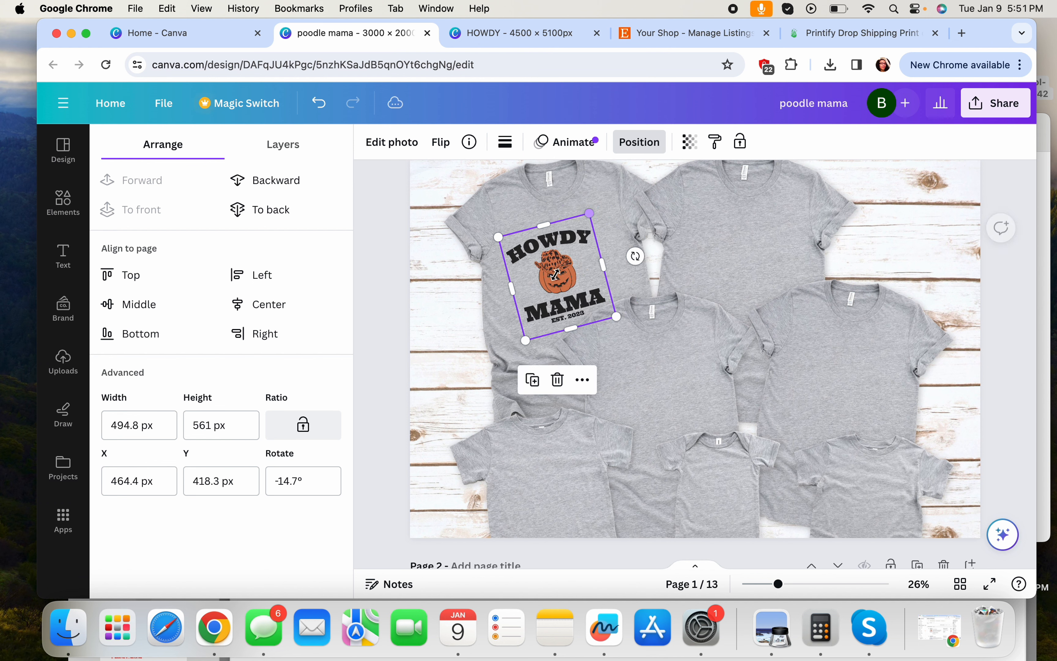
{"action": "left_click_drag", "start_coordinate": [563, 267], "coordinate": [571, 250]}
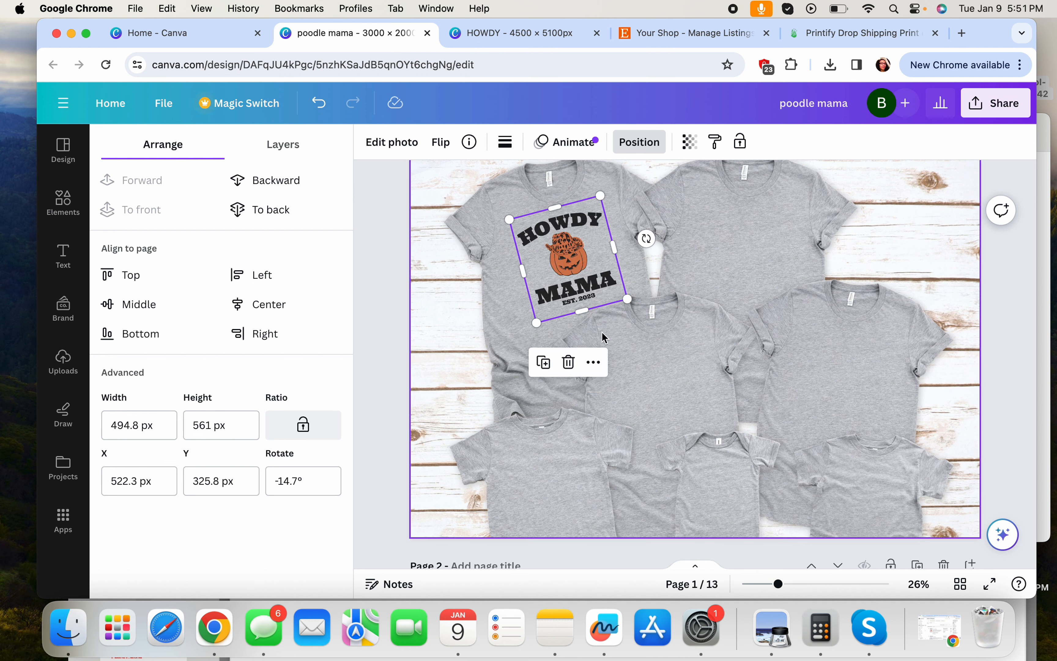
{"action": "left_click_drag", "start_coordinate": [647, 239], "coordinate": [606, 274]}
{"action": "left_click", "coordinate": [712, 286]}
{"action": "left_click", "coordinate": [610, 275]}
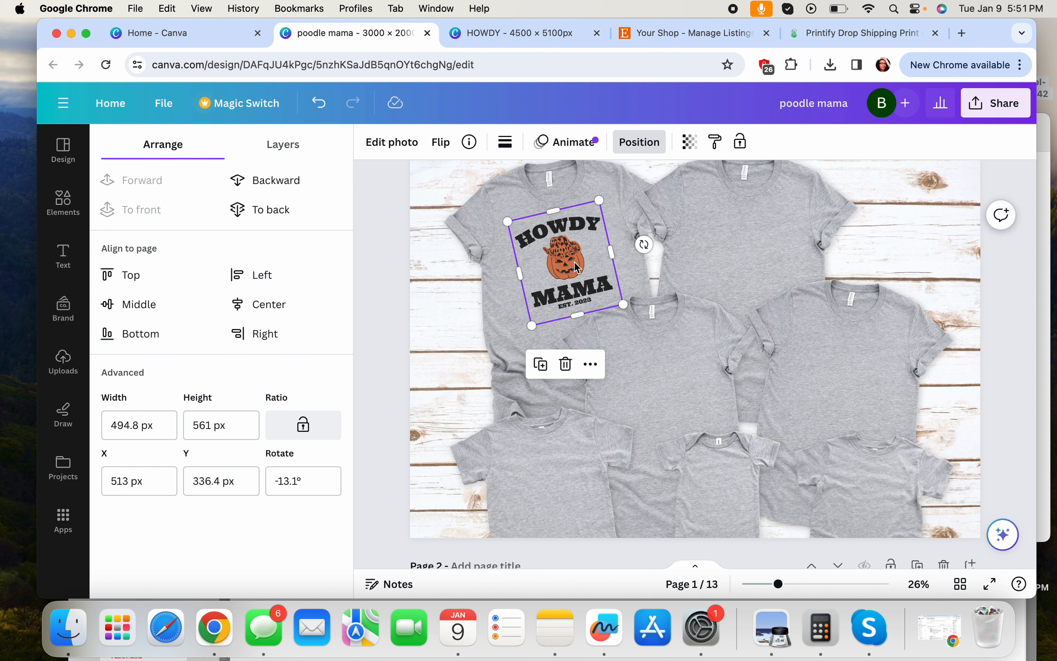
{"action": "left_click", "coordinate": [680, 290]}
{"action": "left_click", "coordinate": [578, 246]}
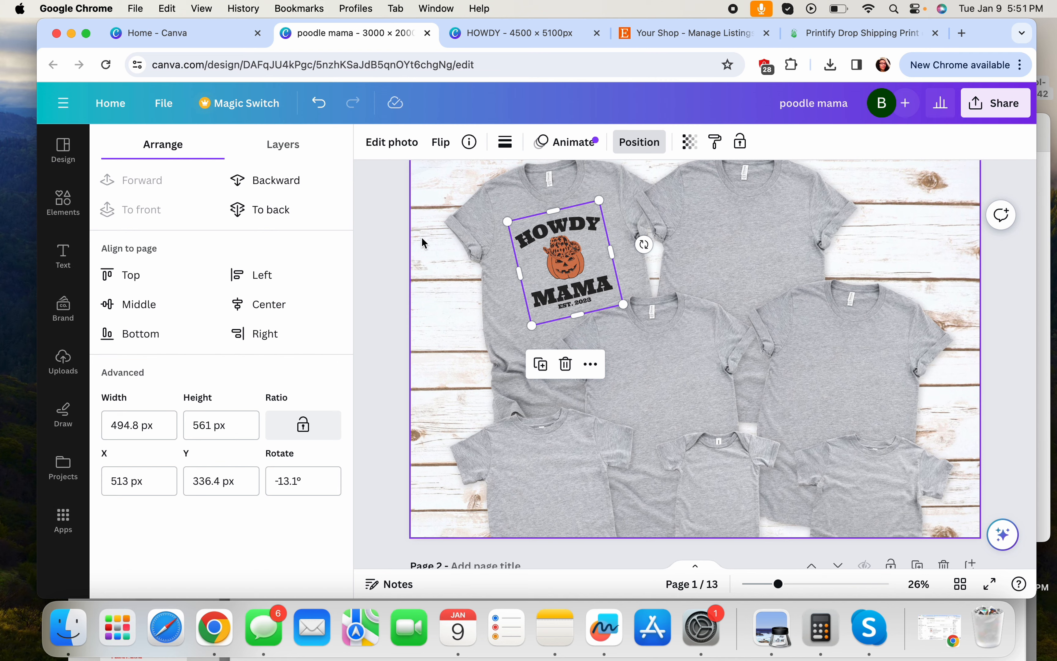
Move the MAMA design onto the middle shirt, shrink it slightly and tilt it to -6°
{"action": "left_click", "coordinate": [61, 361]}
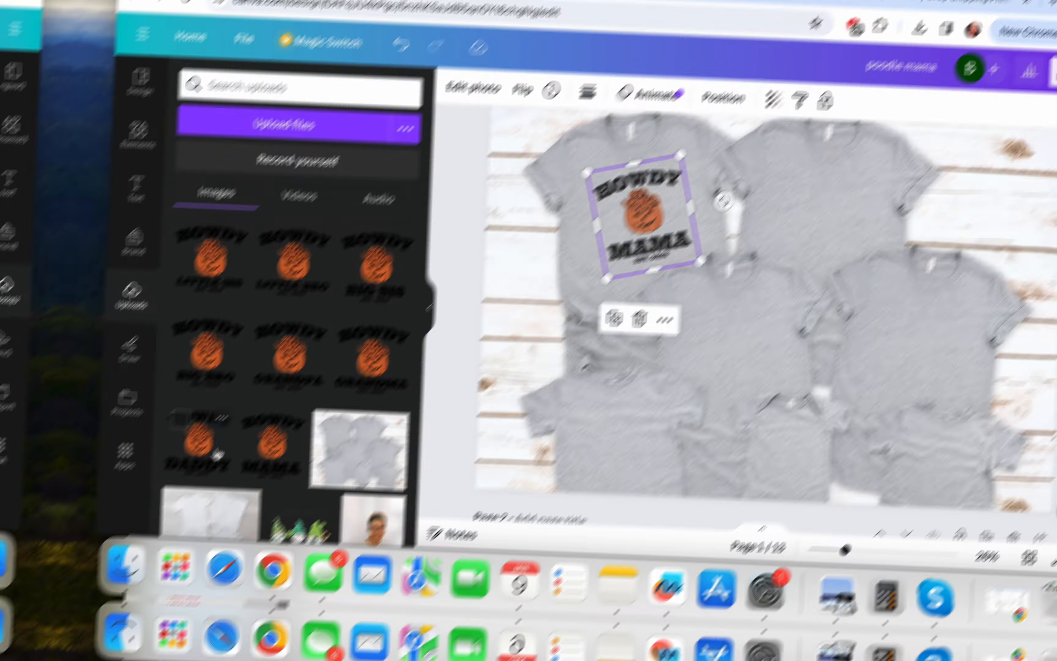
{"action": "left_click_drag", "start_coordinate": [534, 214], "coordinate": [632, 338]}
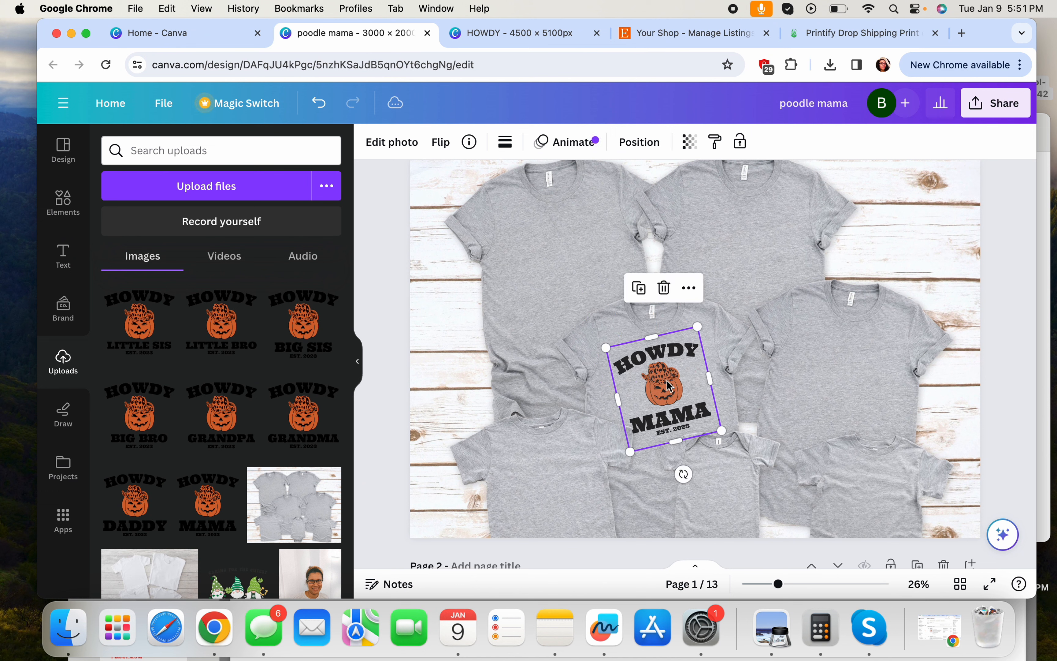
{"action": "mouse_move", "coordinate": [683, 474]}
{"action": "left_mouse_down"}
{"action": "mouse_move", "coordinate": [669, 470]}
{"action": "mouse_move", "coordinate": [675, 476]}
{"action": "left_mouse_up"}
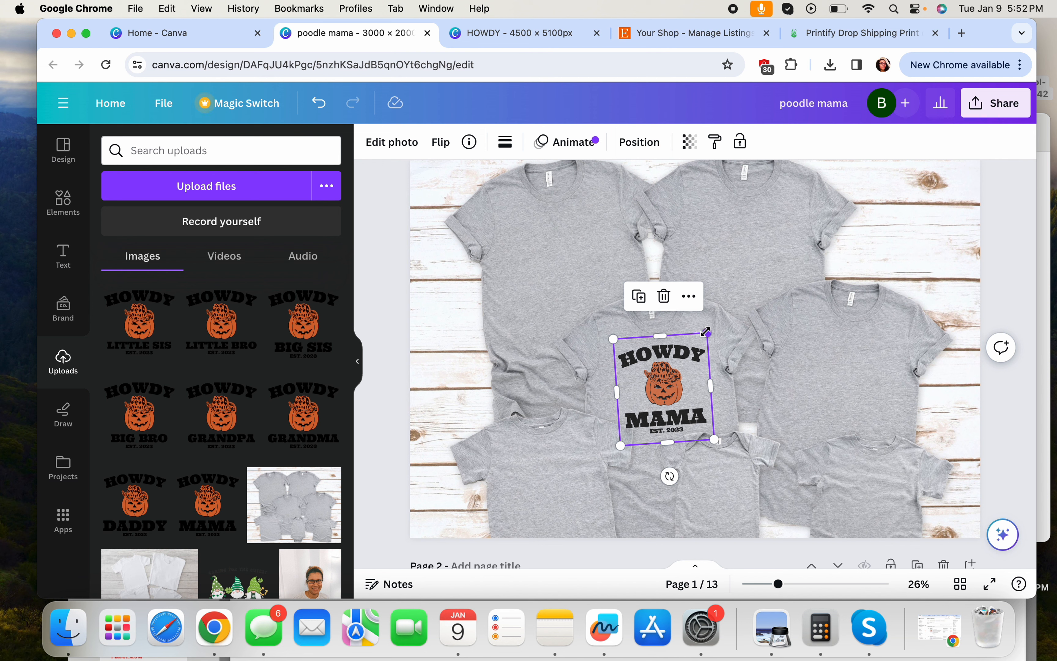
{"action": "left_click_drag", "start_coordinate": [707, 332], "coordinate": [700, 341]}
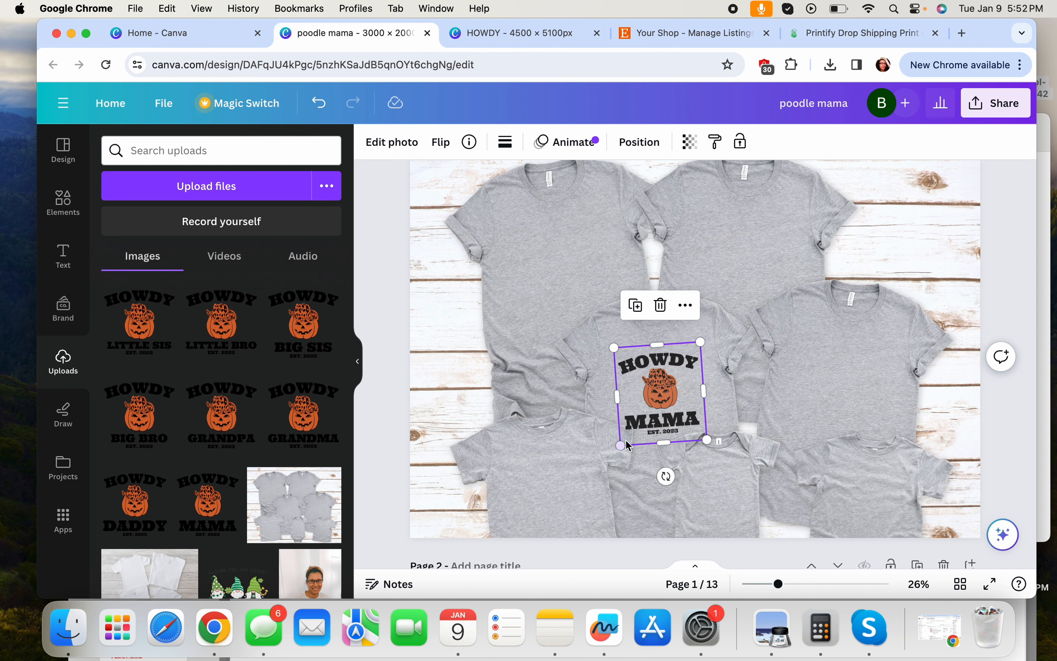
{"action": "left_click_drag", "start_coordinate": [666, 477], "coordinate": [669, 475]}
{"action": "left_click_drag", "start_coordinate": [655, 403], "coordinate": [659, 397]}
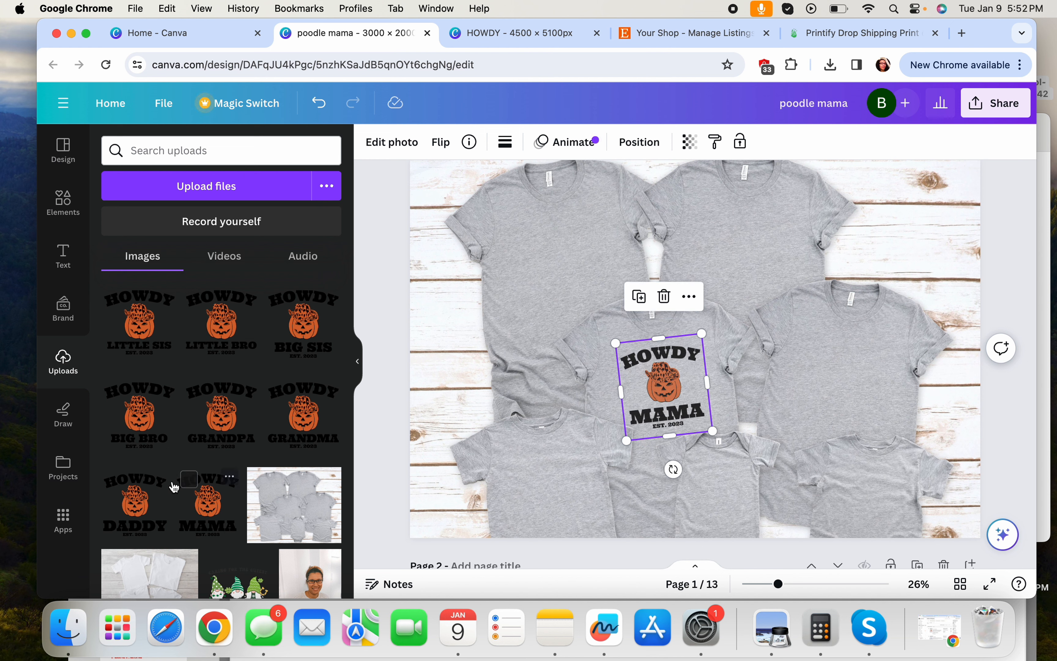
Place HOWDY DADDY on the right-hand shirt at 80 transparency, tilted about 5°
{"action": "left_click", "coordinate": [142, 491]}
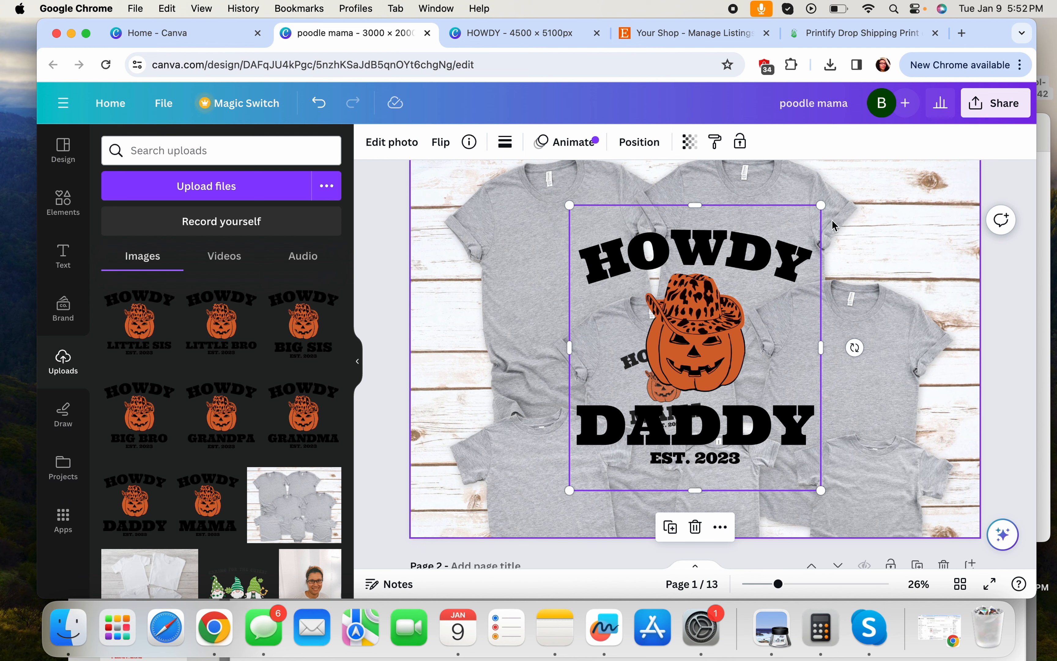
{"action": "left_click_drag", "start_coordinate": [821, 205], "coordinate": [697, 425]}
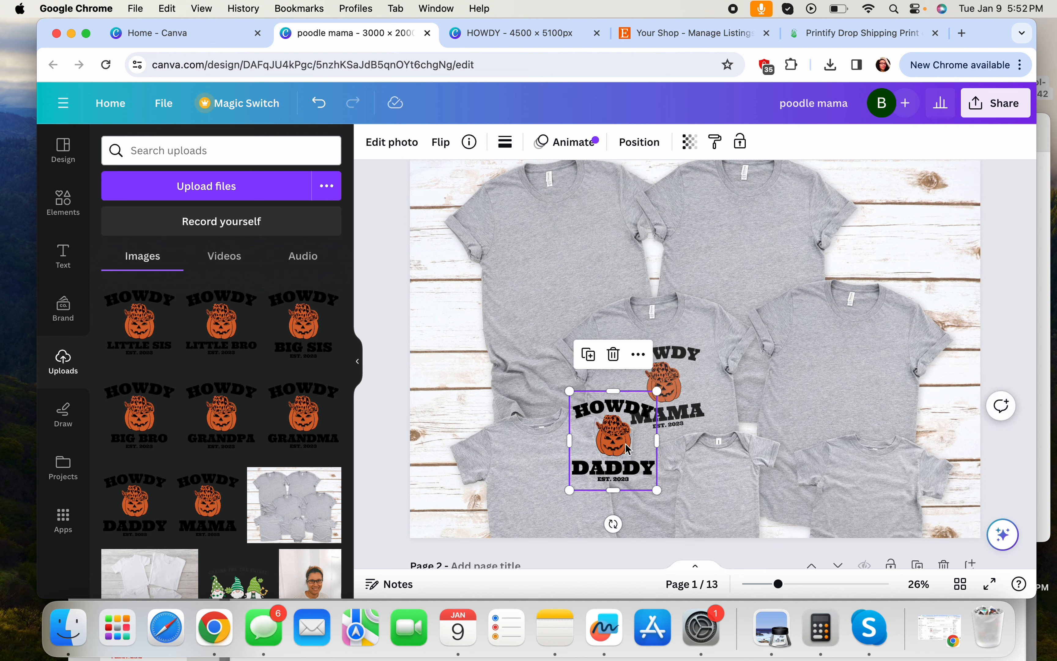
{"action": "left_click_drag", "start_coordinate": [627, 449], "coordinate": [860, 386]}
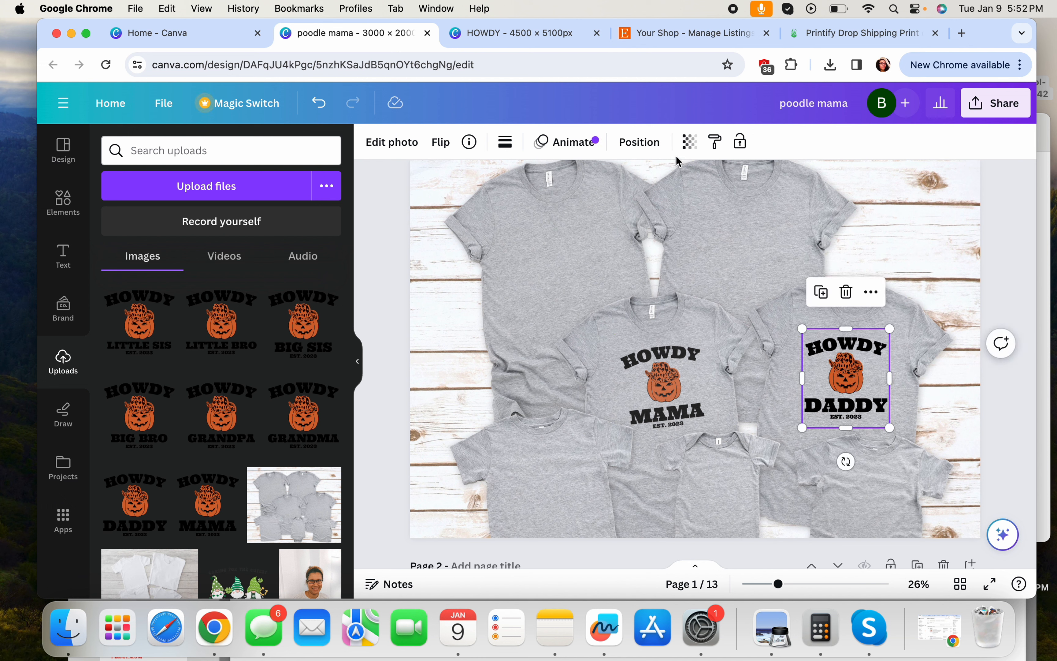
{"action": "left_click", "coordinate": [690, 141]}
{"action": "type", "text": "8"}
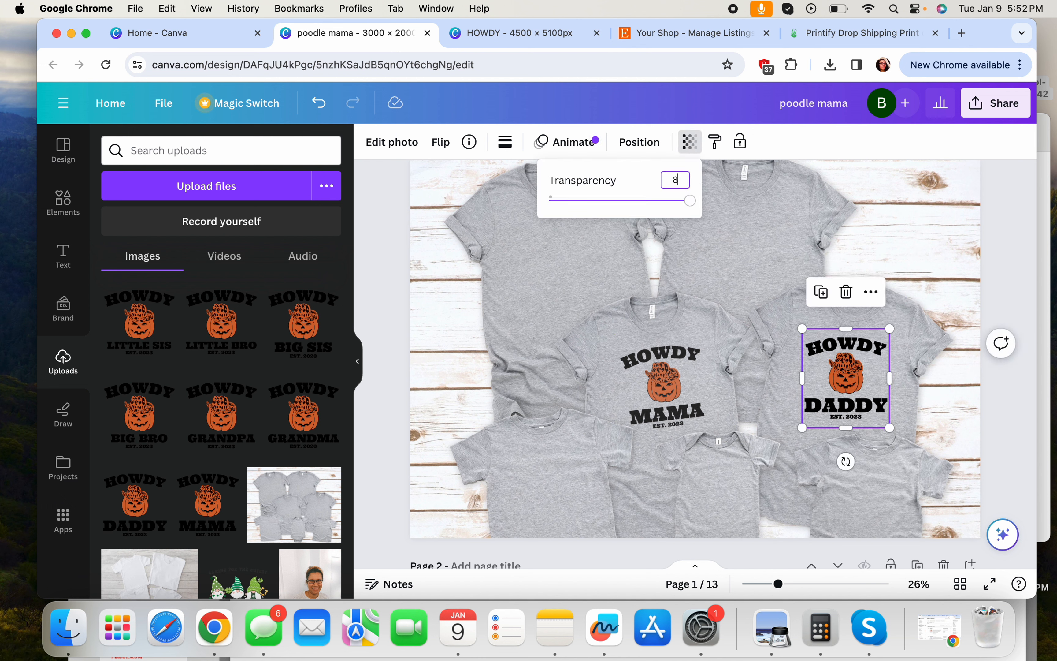
{"action": "type", "text": "0"}
{"action": "key", "text": "Return"}
{"action": "left_click", "coordinate": [842, 462]}
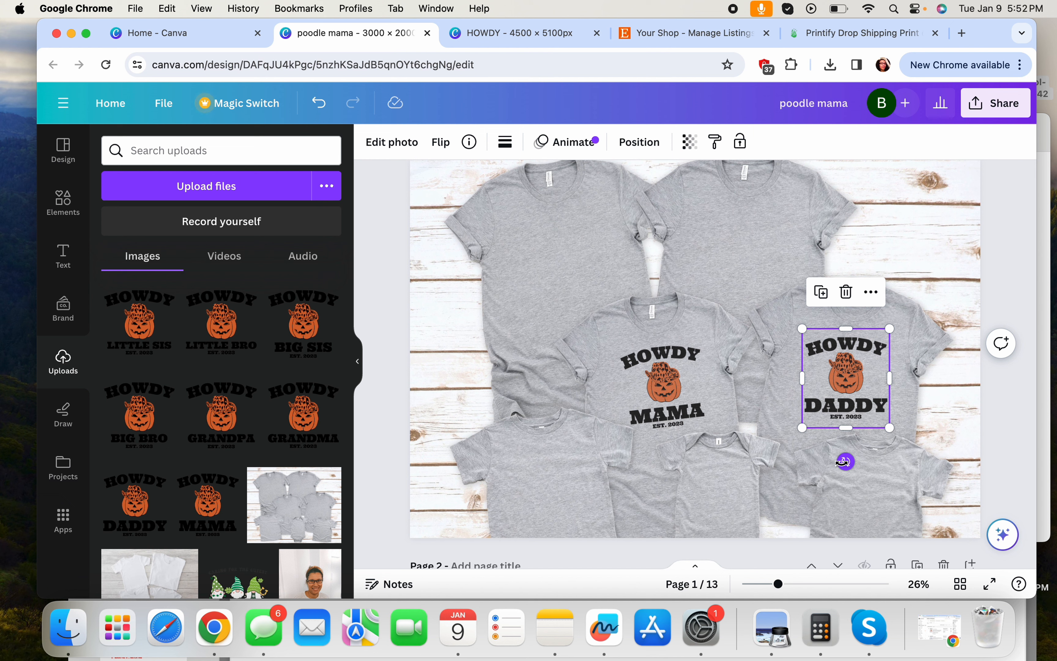
{"action": "left_click_drag", "start_coordinate": [841, 462], "coordinate": [839, 462]}
{"action": "left_click", "coordinate": [919, 421]}
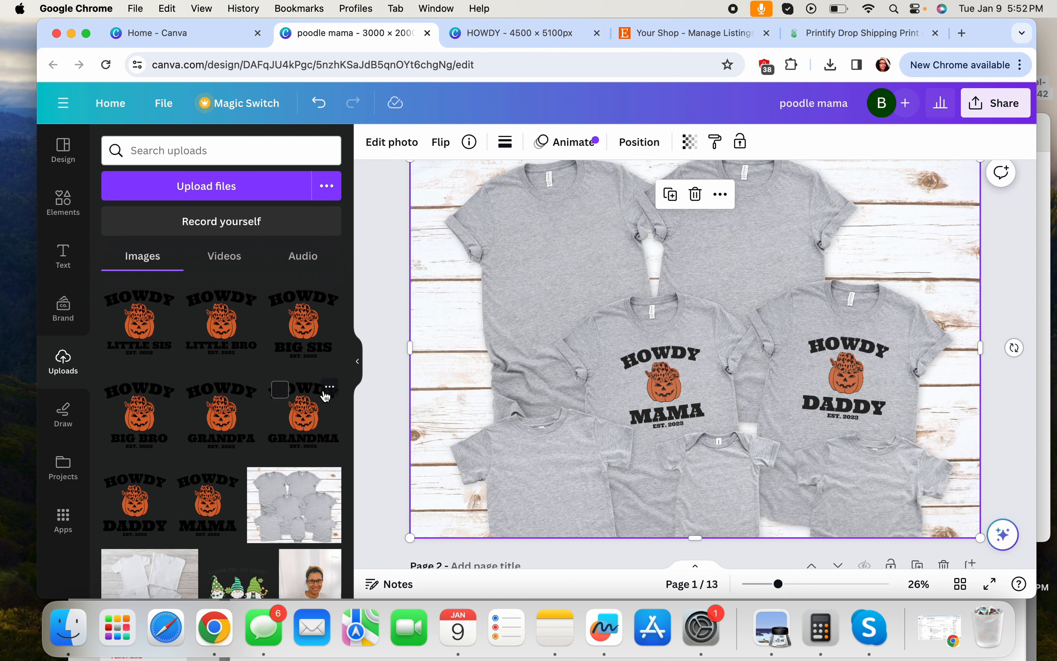
Put HOWDY GRANDMA on the top-centre shirt at 80 transparency, slightly shrunk and nudged up-left
{"action": "left_click", "coordinate": [305, 419]}
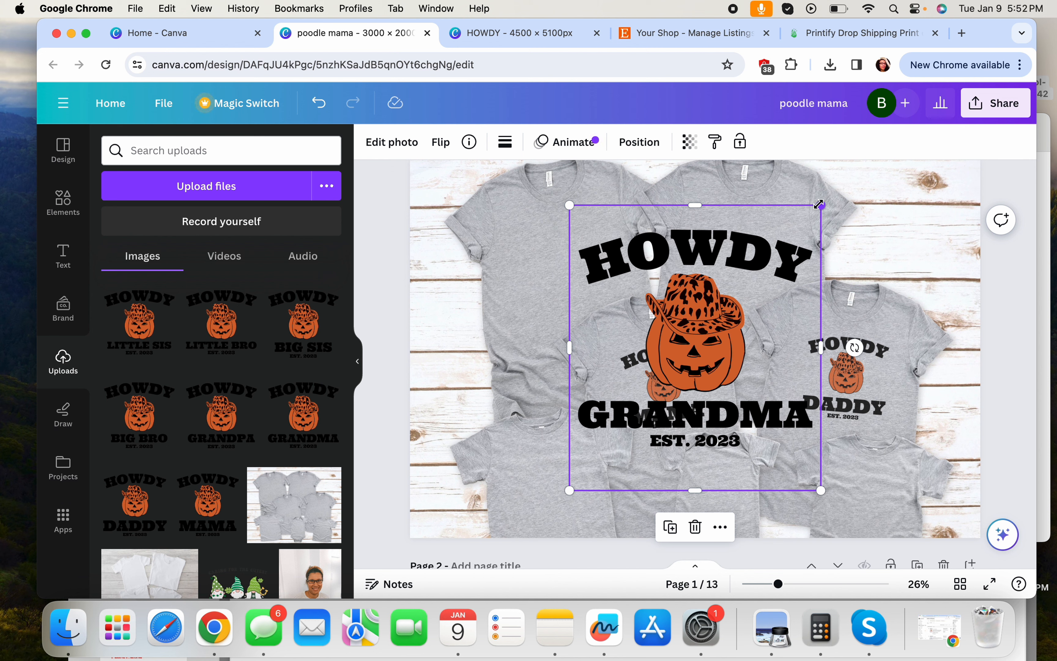
{"action": "left_click_drag", "start_coordinate": [818, 205], "coordinate": [655, 387]}
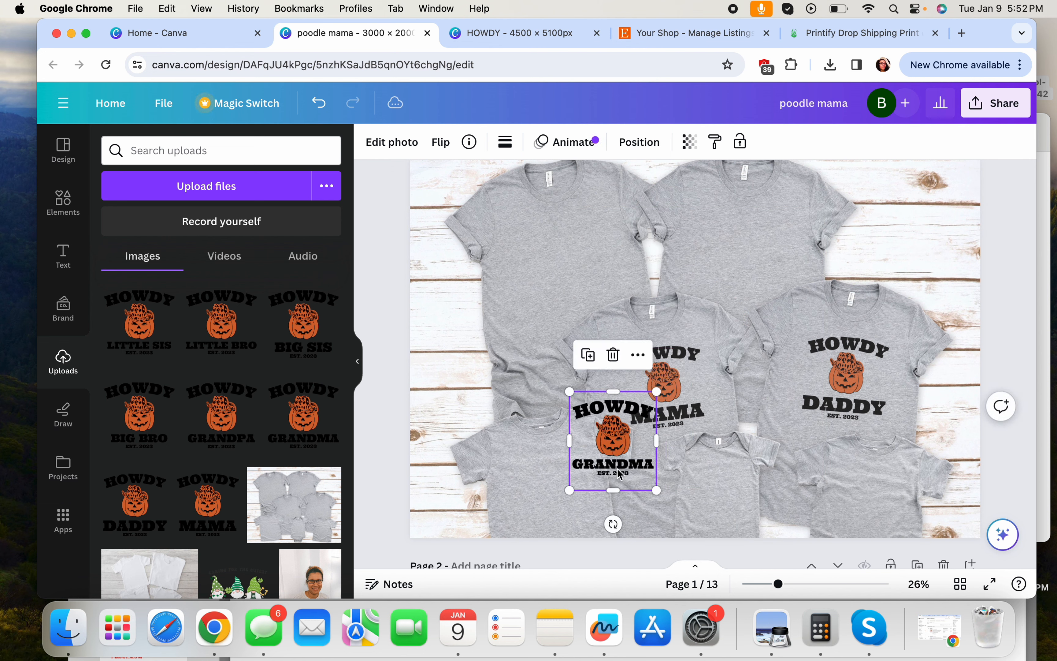
{"action": "left_click_drag", "start_coordinate": [654, 429], "coordinate": [796, 250]}
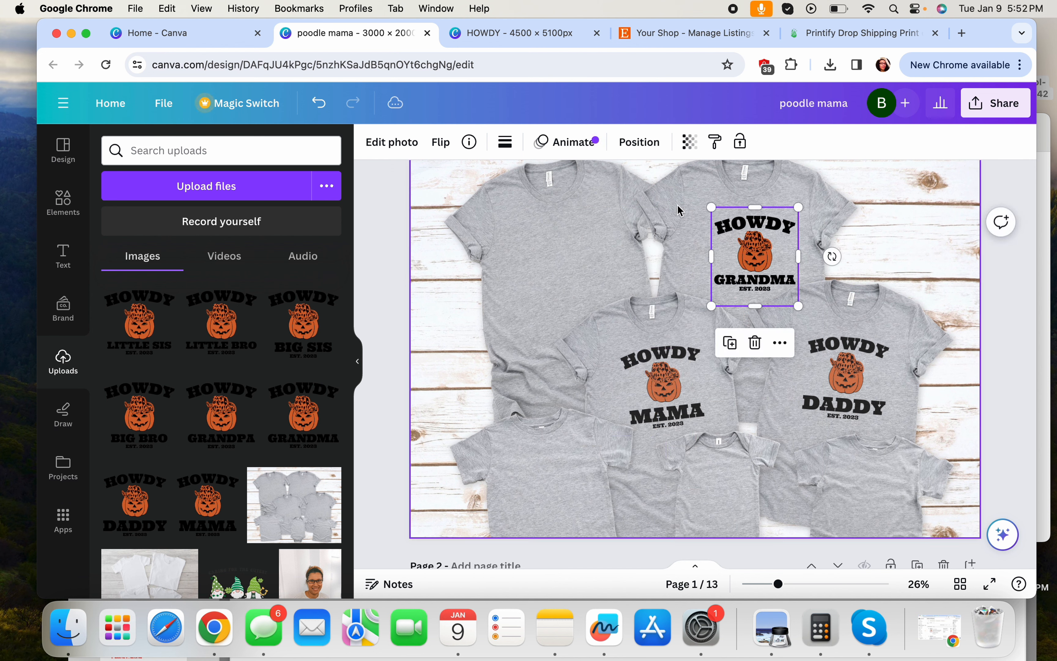
{"action": "left_click", "coordinate": [689, 143]}
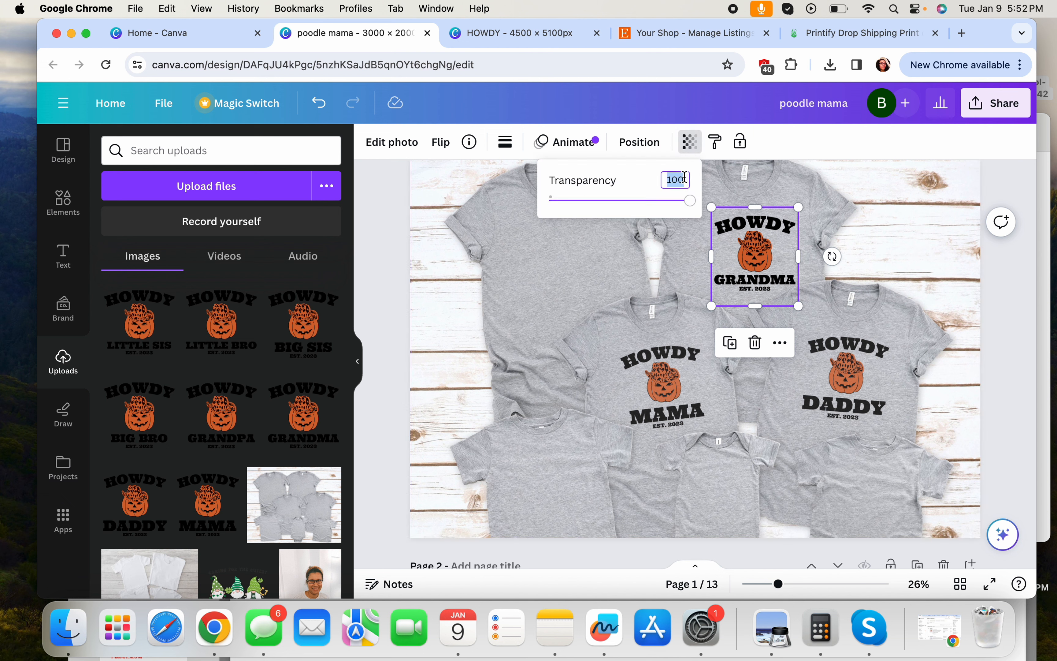
{"action": "type", "text": "80"}
{"action": "key", "text": "Return"}
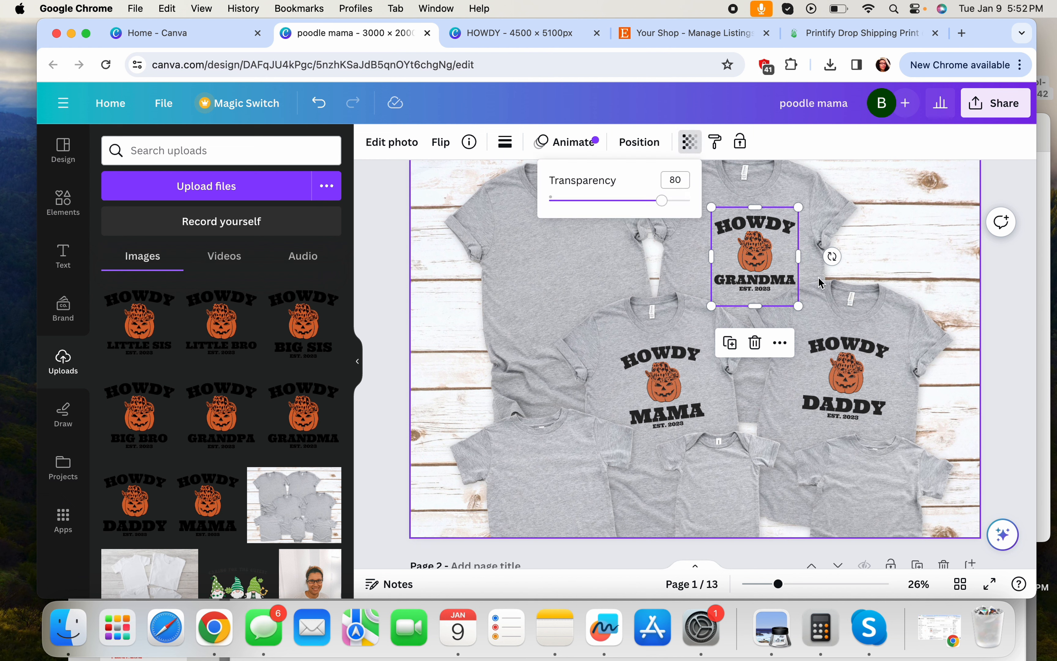
{"action": "left_click", "coordinate": [775, 247]}
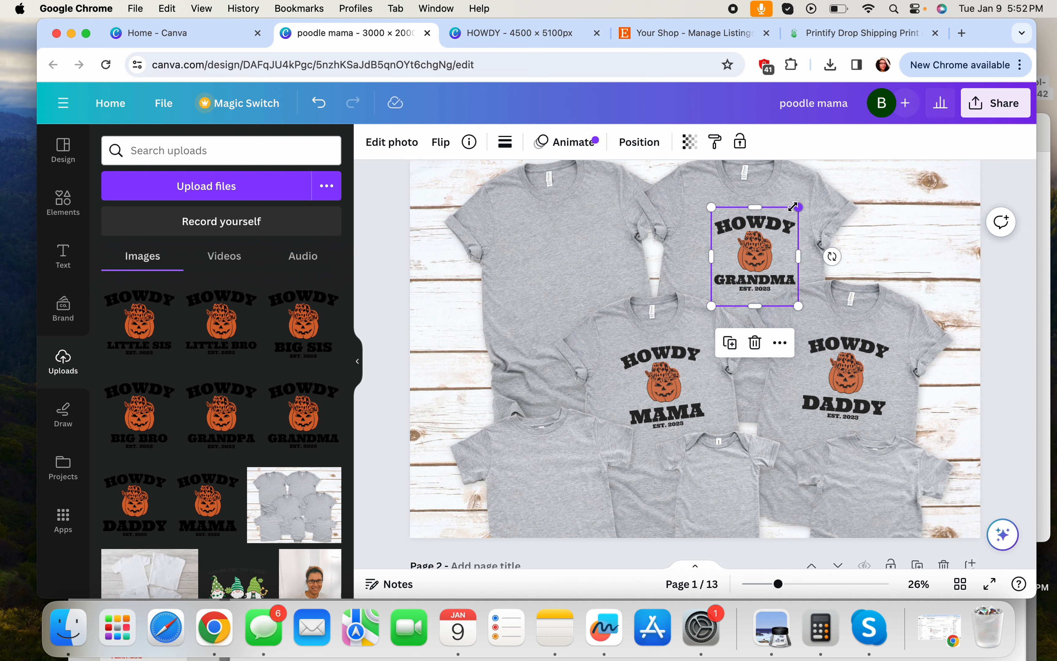
{"action": "left_click_drag", "start_coordinate": [793, 206], "coordinate": [792, 212]}
{"action": "left_click_drag", "start_coordinate": [744, 272], "coordinate": [742, 270]}
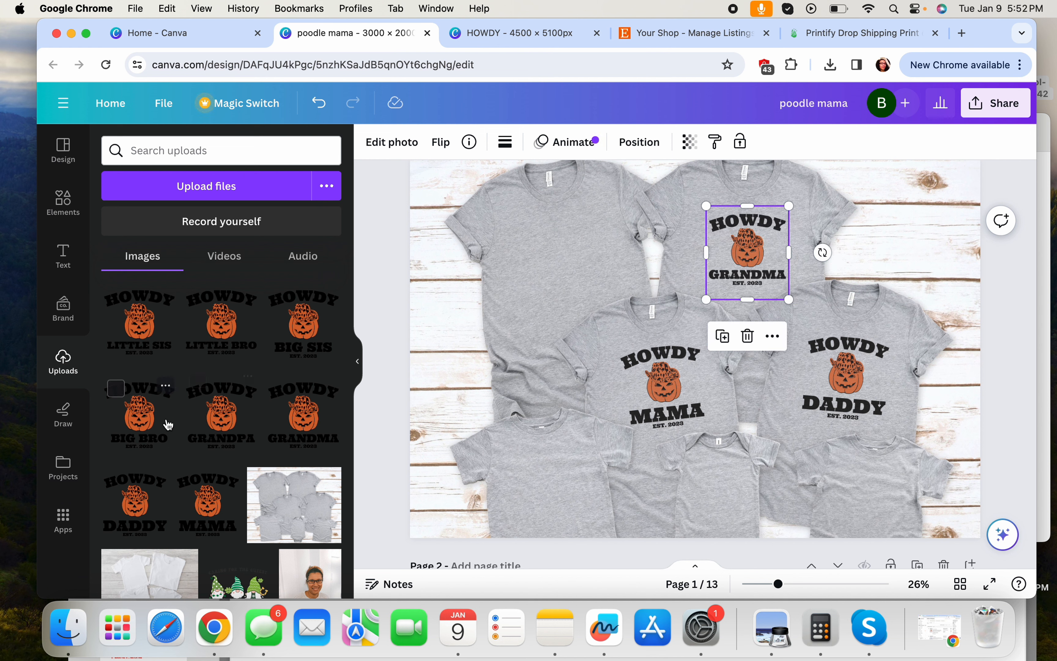
Place HOWDY GRANDPA on the top-left shirt at 80 transparency, tilted to -14° and shrunk slightly
{"action": "left_click", "coordinate": [231, 431]}
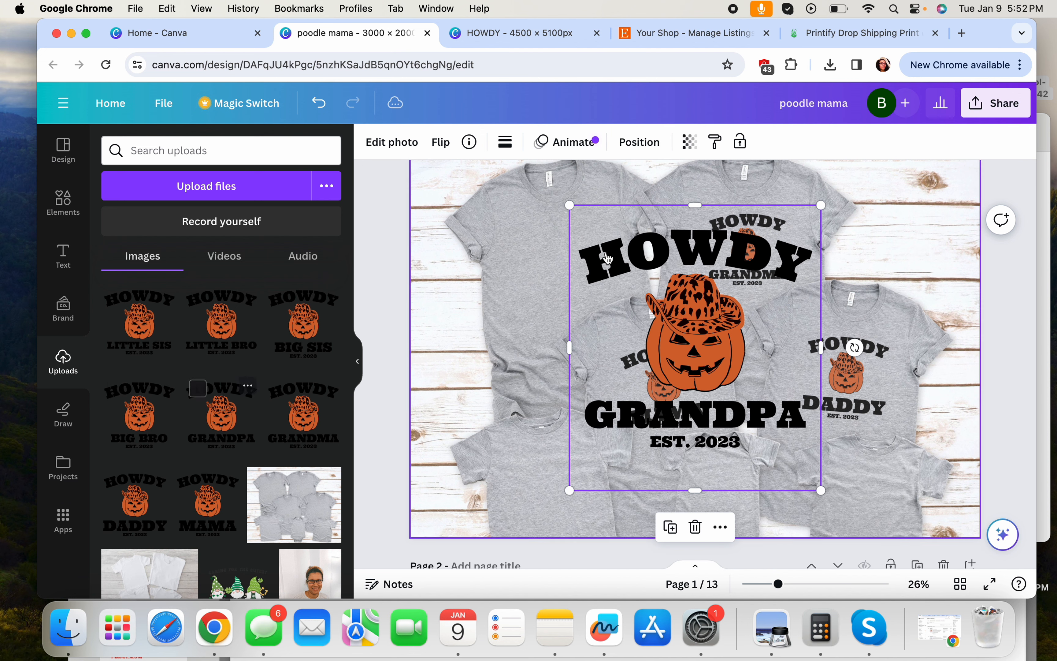
{"action": "left_click", "coordinate": [685, 142]}
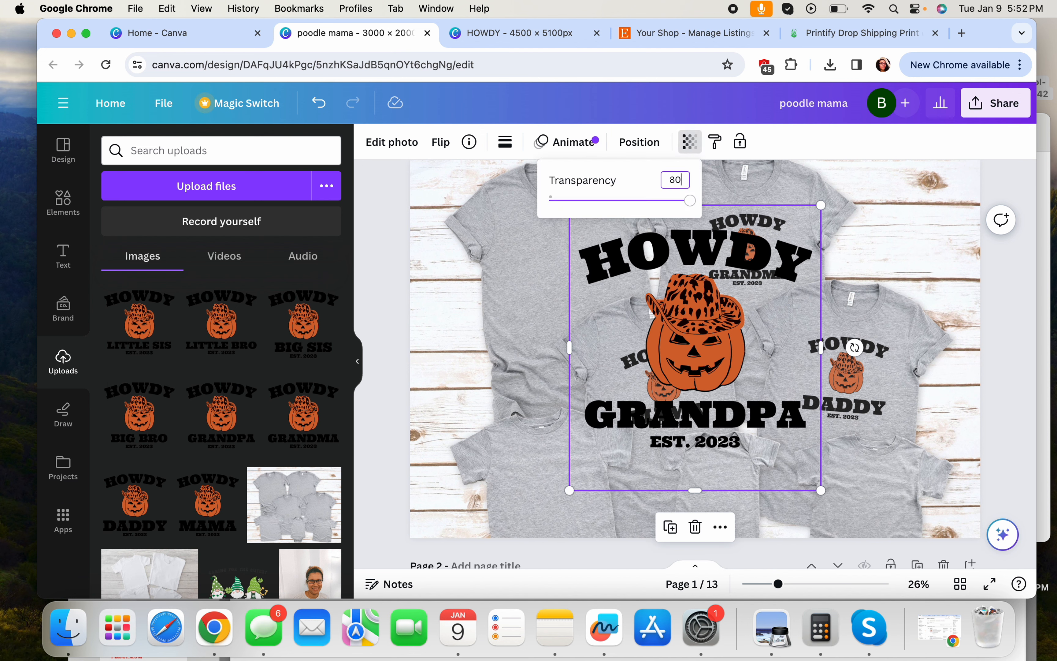
{"action": "key", "text": "Return"}
{"action": "left_click_drag", "start_coordinate": [820, 206], "coordinate": [645, 355]}
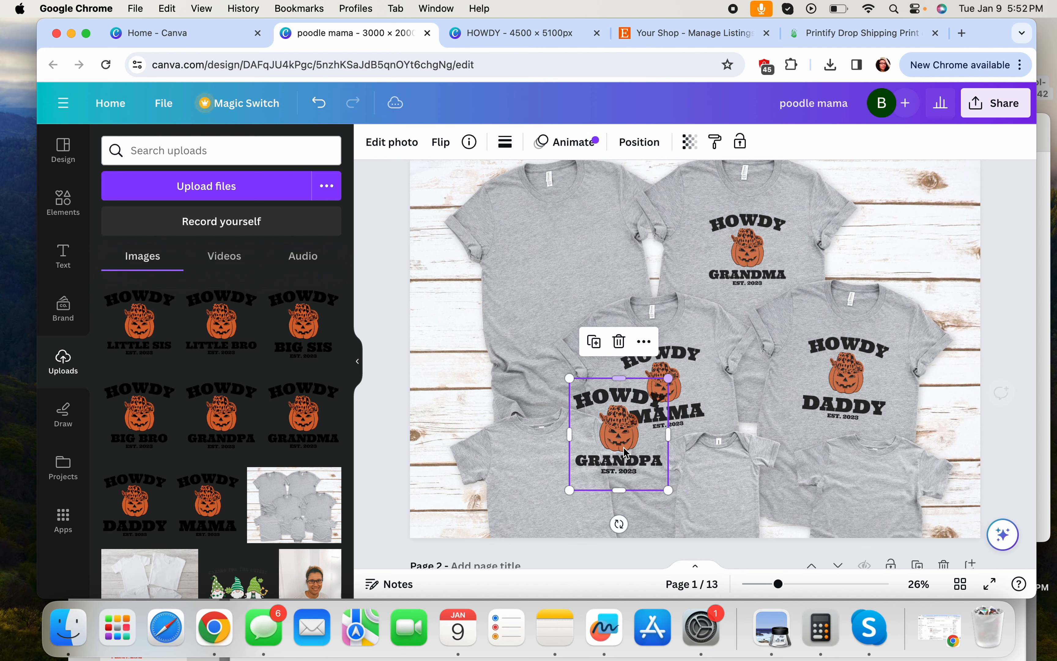
{"action": "left_click_drag", "start_coordinate": [627, 437], "coordinate": [574, 279]}
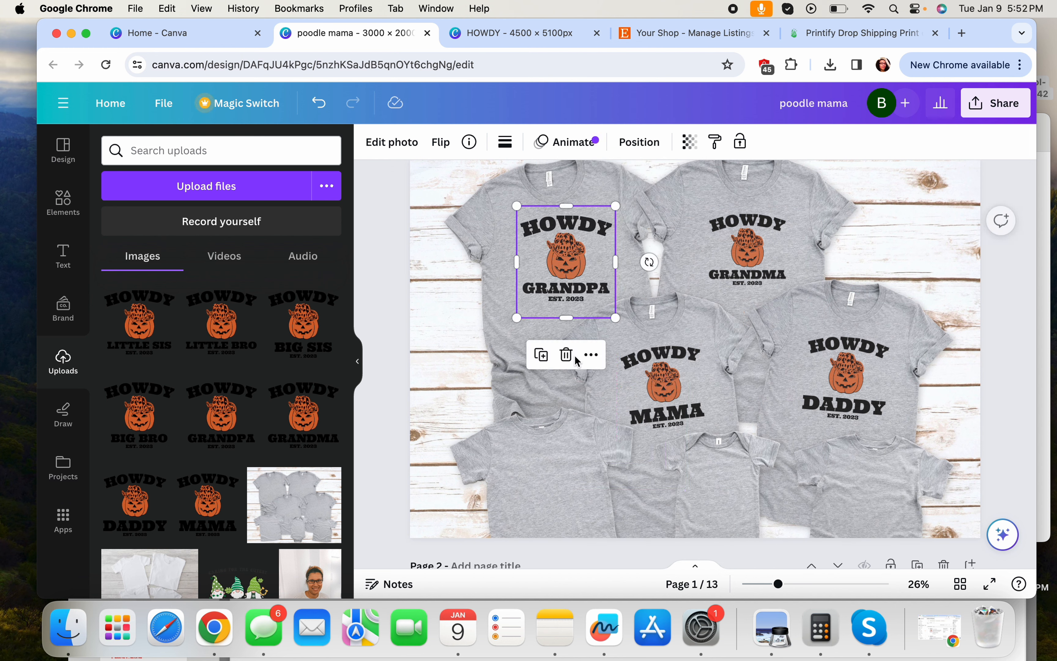
{"action": "left_click_drag", "start_coordinate": [644, 262], "coordinate": [651, 243]}
{"action": "left_click", "coordinate": [652, 286]}
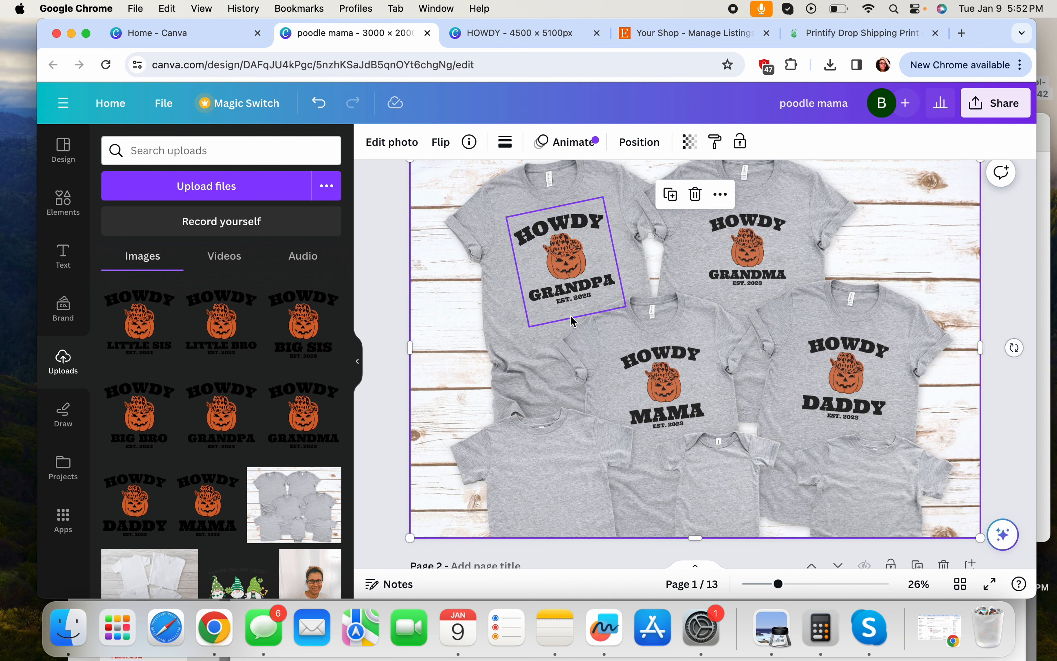
{"action": "left_click", "coordinate": [559, 289]}
{"action": "left_click_drag", "start_coordinate": [602, 197], "coordinate": [601, 200]}
{"action": "left_click", "coordinate": [624, 331]}
Place HOWDY BIG BRO on the lower-left shirt at 80 transparency, tilted about -9° and shrunk to fit
{"action": "scroll", "coordinate": [676, 404], "scroll_direction": "down", "scroll_amount": 1}
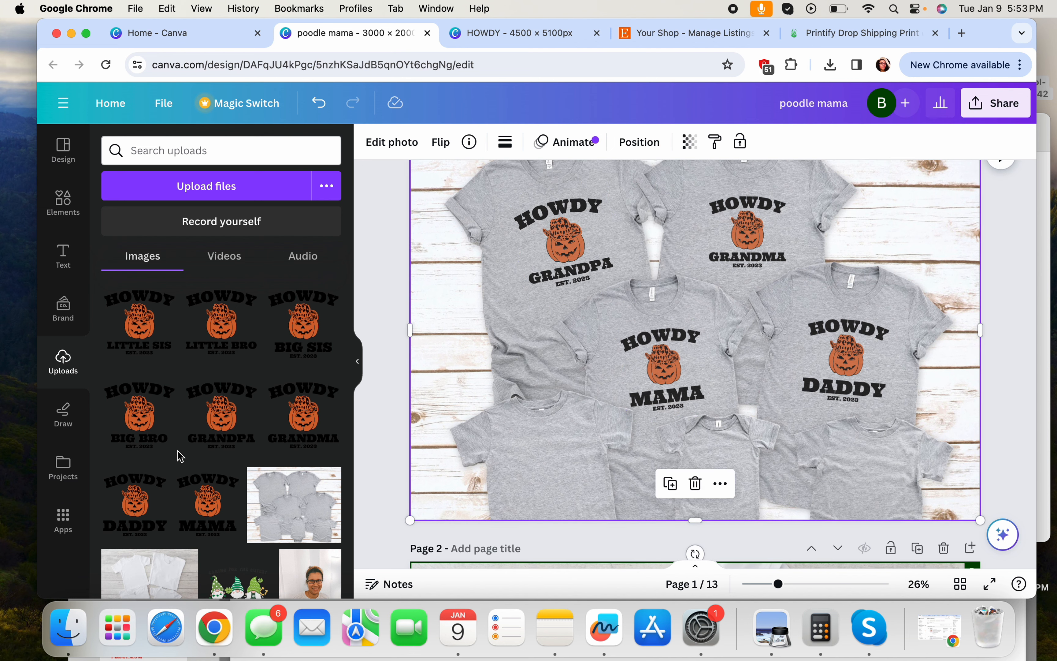
{"action": "left_click", "coordinate": [164, 429]}
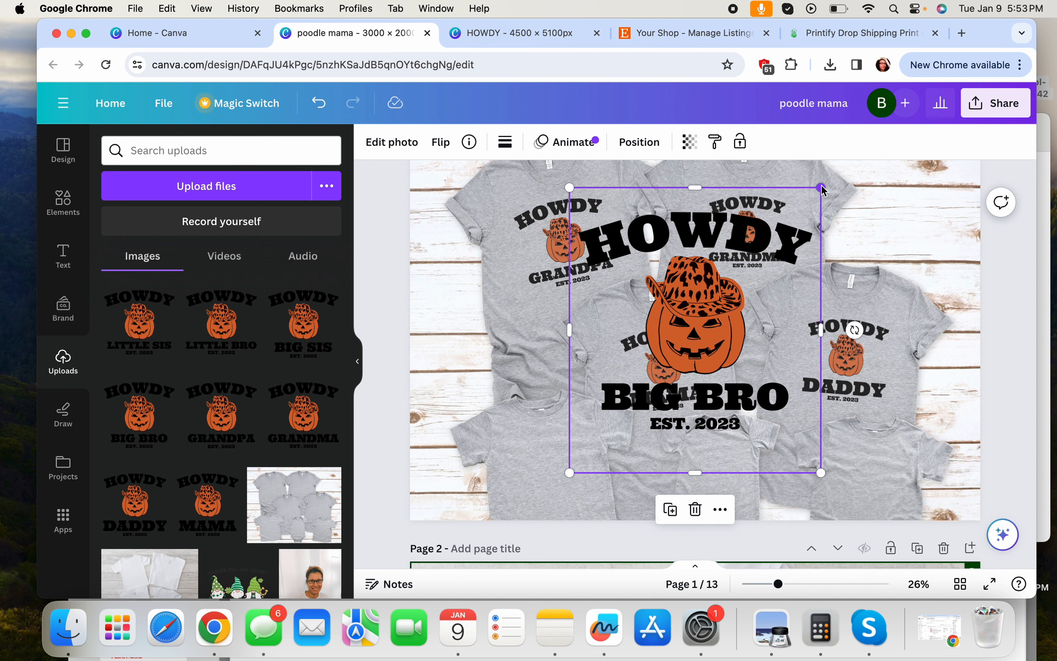
{"action": "left_click_drag", "start_coordinate": [820, 188], "coordinate": [682, 346]}
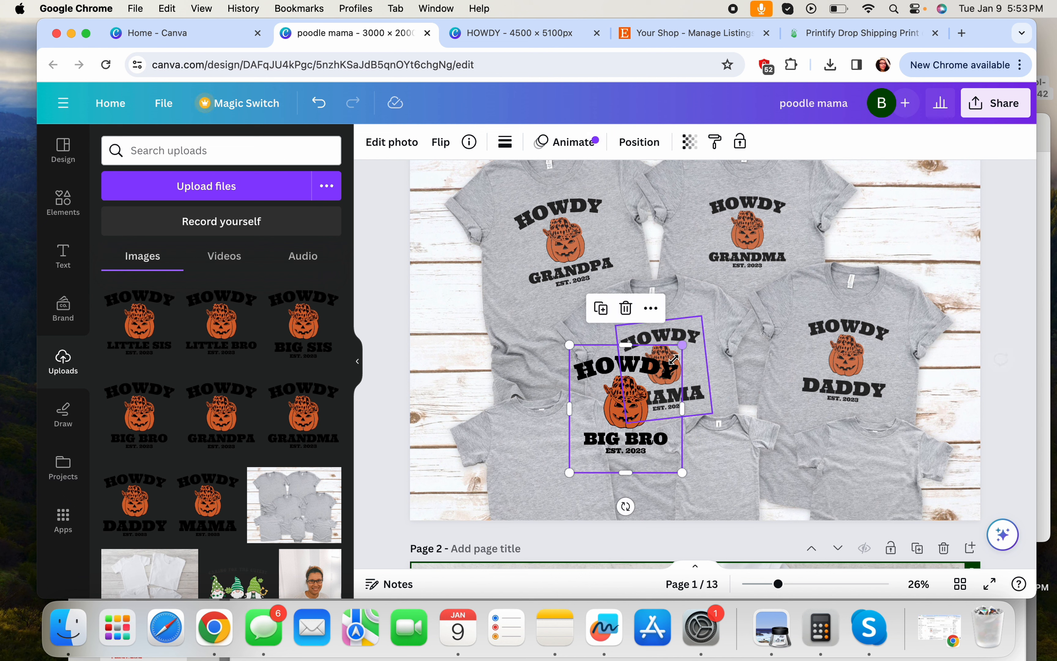
{"action": "left_click_drag", "start_coordinate": [628, 405], "coordinate": [555, 478]}
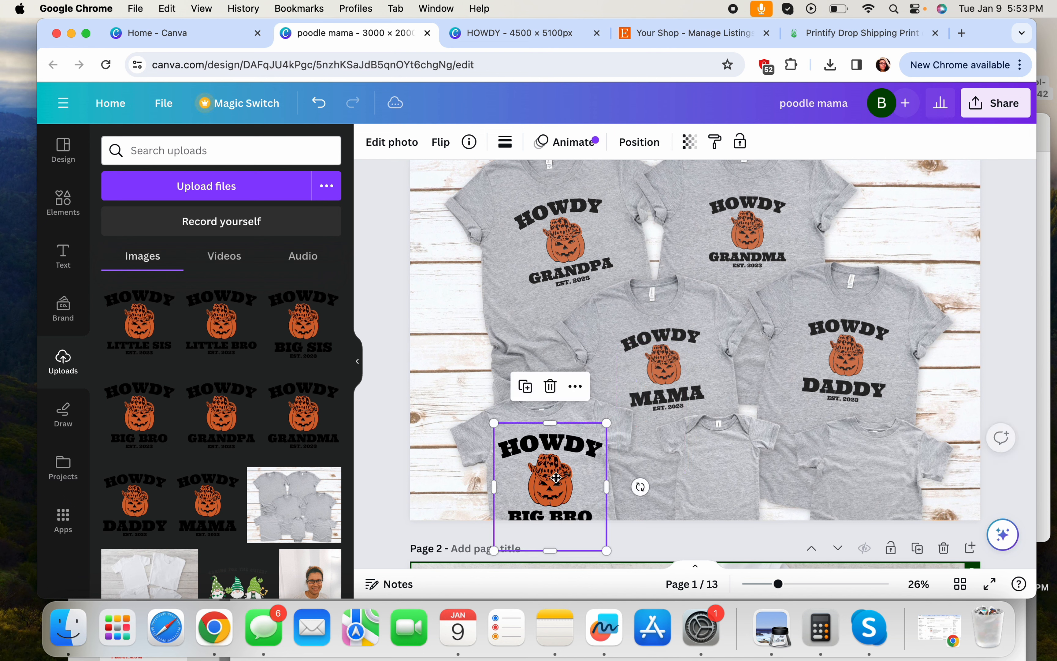
{"action": "left_click", "coordinate": [690, 142]}
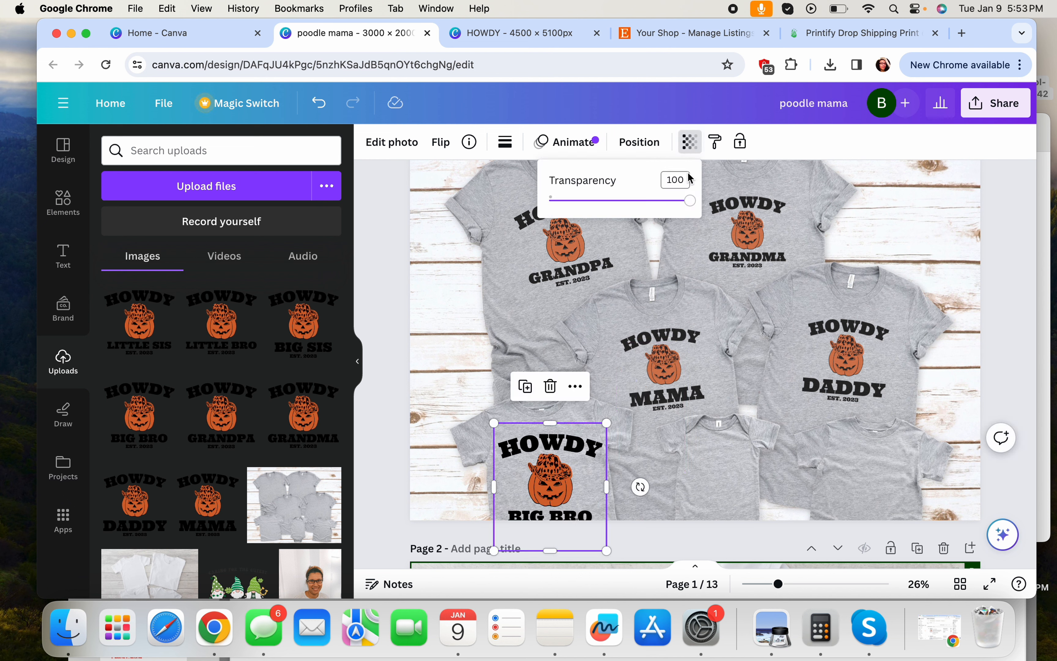
{"action": "type", "text": "80"}
{"action": "key", "text": "Return"}
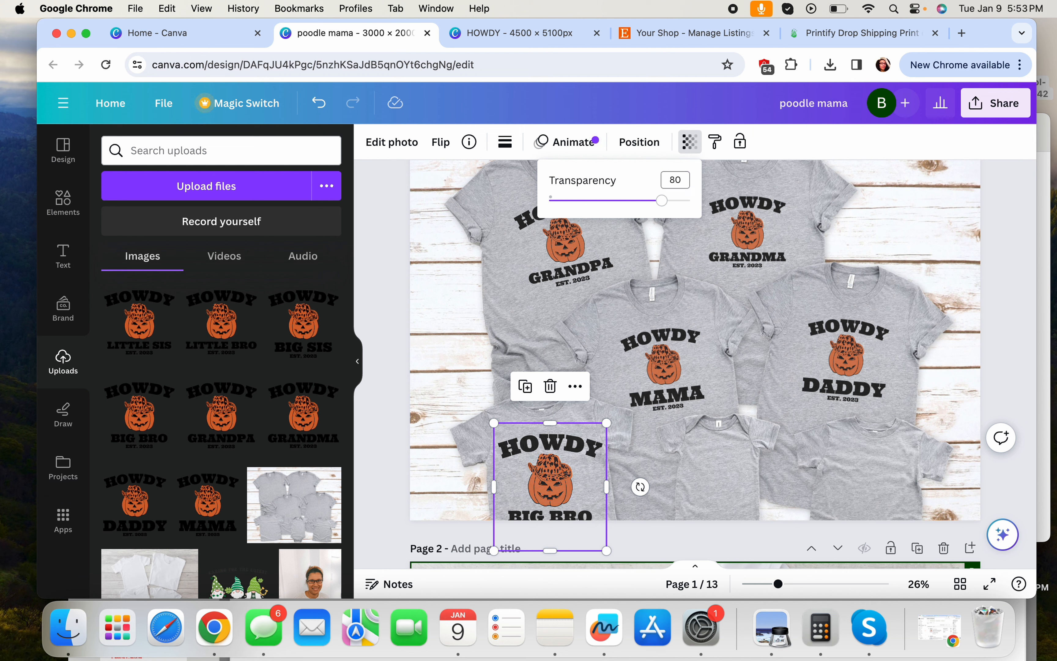
{"action": "left_click_drag", "start_coordinate": [641, 487], "coordinate": [640, 473]}
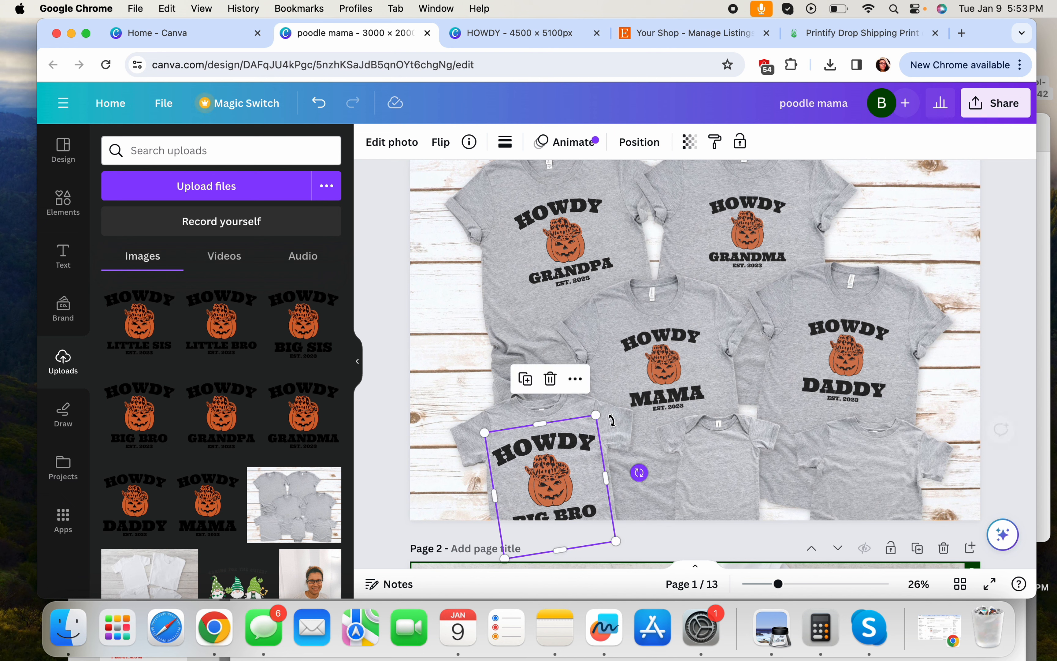
{"action": "left_click_drag", "start_coordinate": [595, 415], "coordinate": [553, 437]}
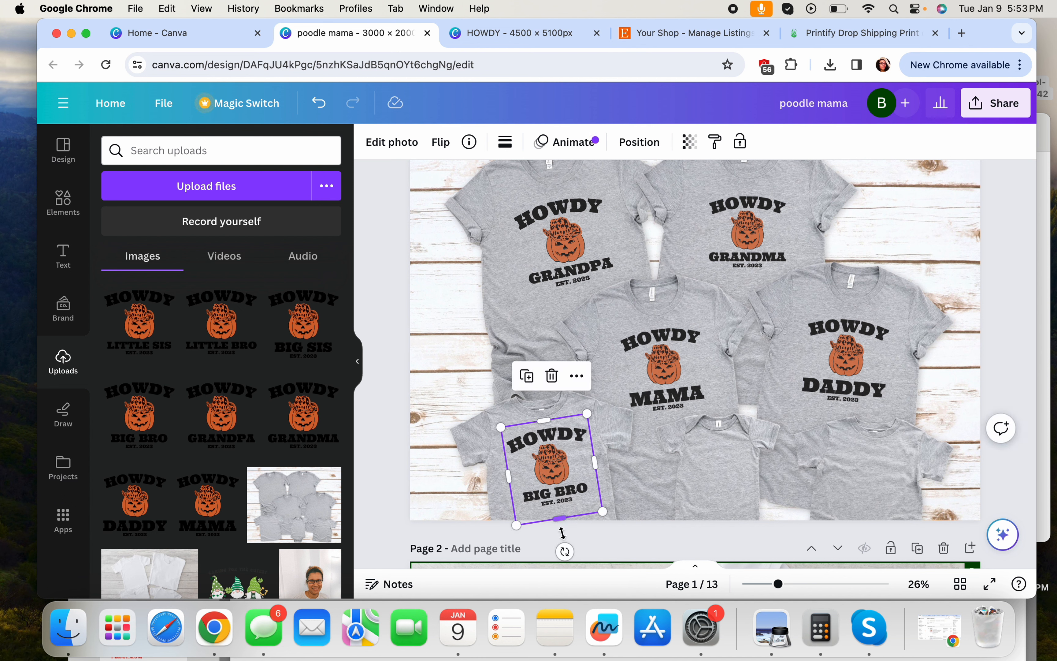
{"action": "left_click_drag", "start_coordinate": [561, 551], "coordinate": [560, 551]}
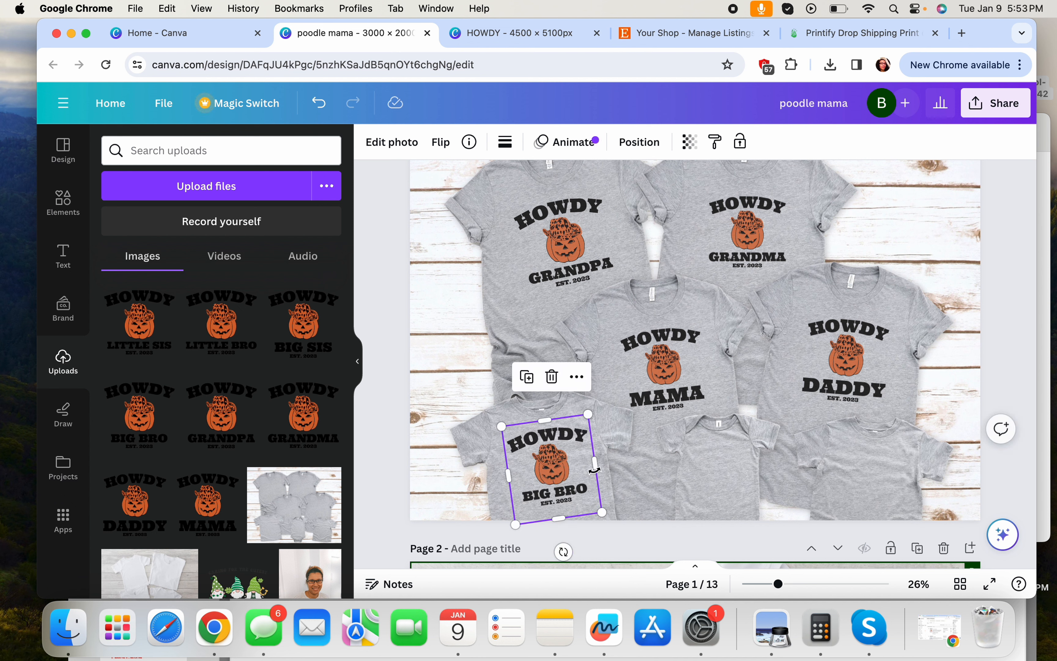
{"action": "left_click_drag", "start_coordinate": [592, 421], "coordinate": [559, 457]}
{"action": "left_click", "coordinate": [635, 430]}
{"action": "left_click", "coordinate": [553, 466]}
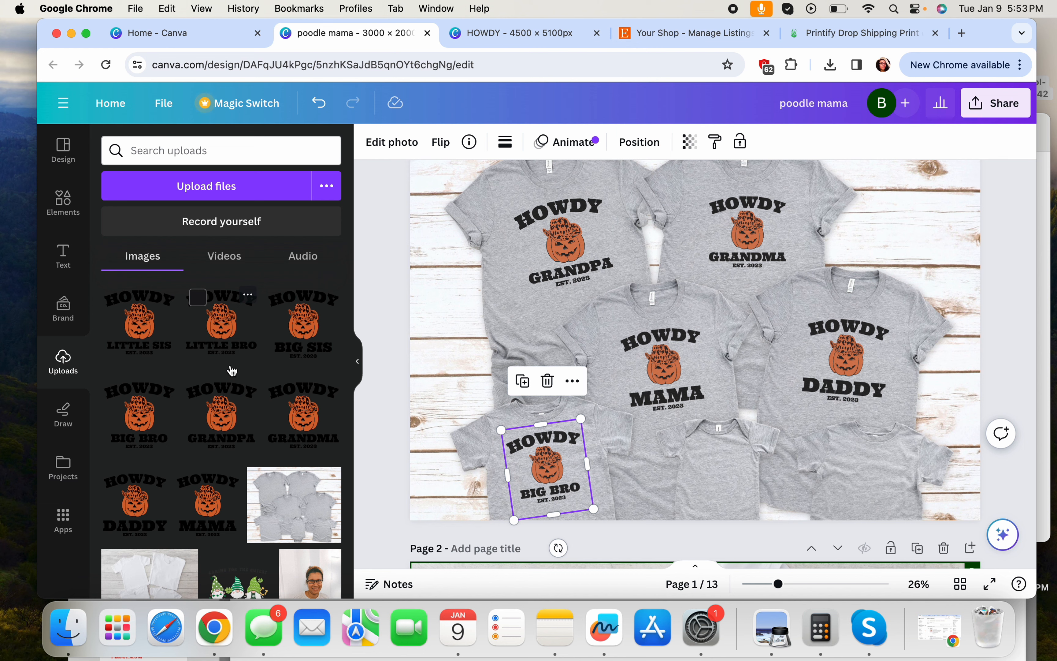
Add HOWDY LITTLE SIS at 80 transparency and shrink it onto the small bottom-centre shirt
{"action": "left_click", "coordinate": [156, 327]}
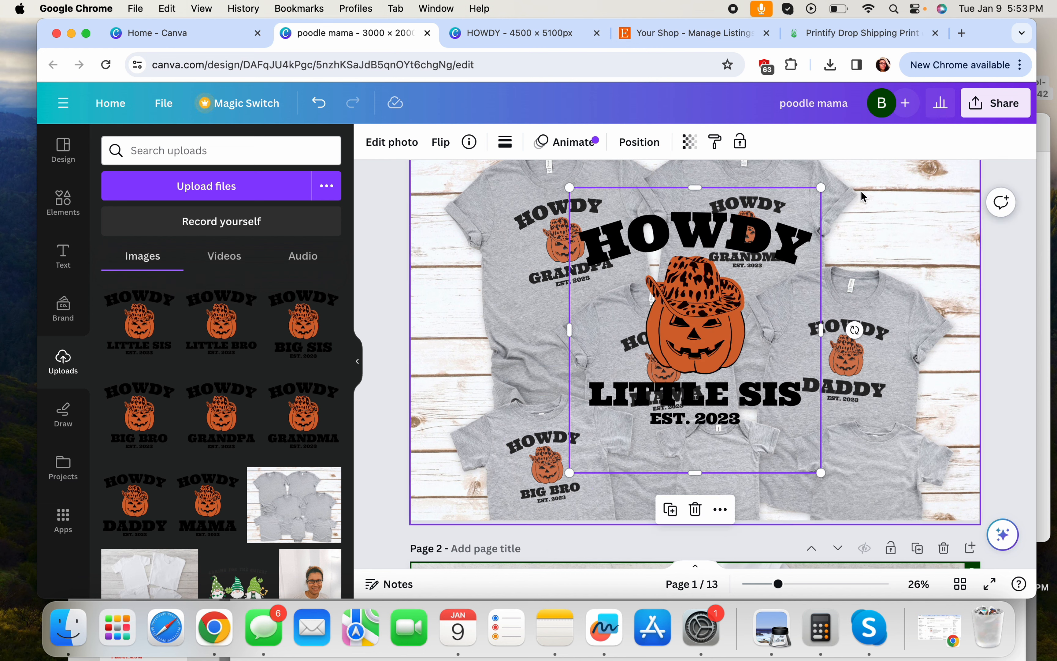
{"action": "left_click_drag", "start_coordinate": [820, 188], "coordinate": [663, 365]}
{"action": "left_click_drag", "start_coordinate": [610, 426], "coordinate": [706, 480]}
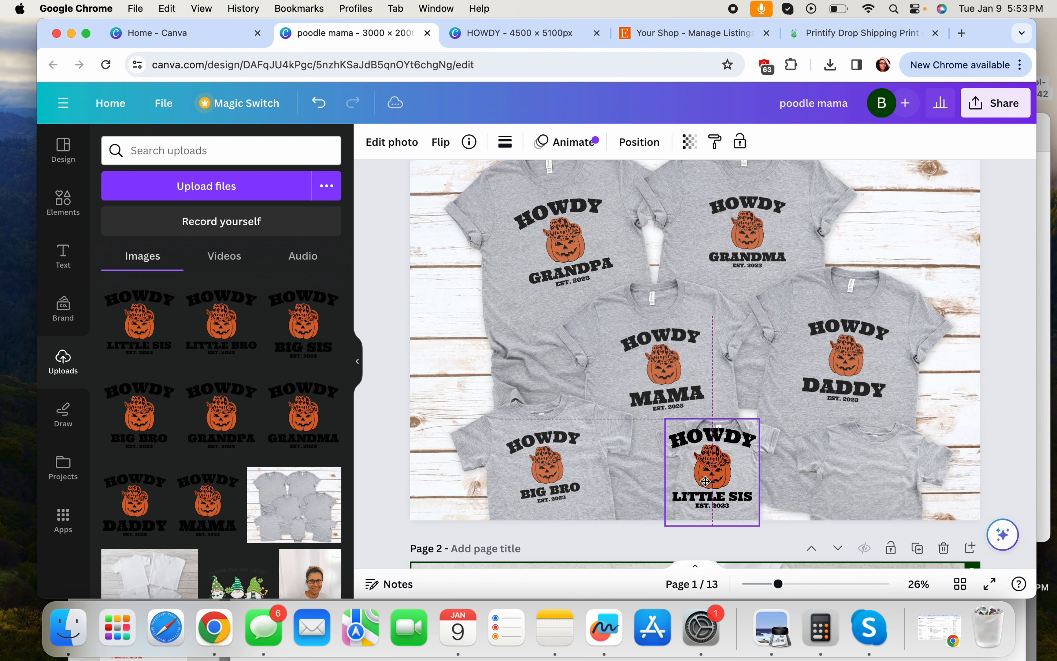
{"action": "left_click", "coordinate": [684, 147]}
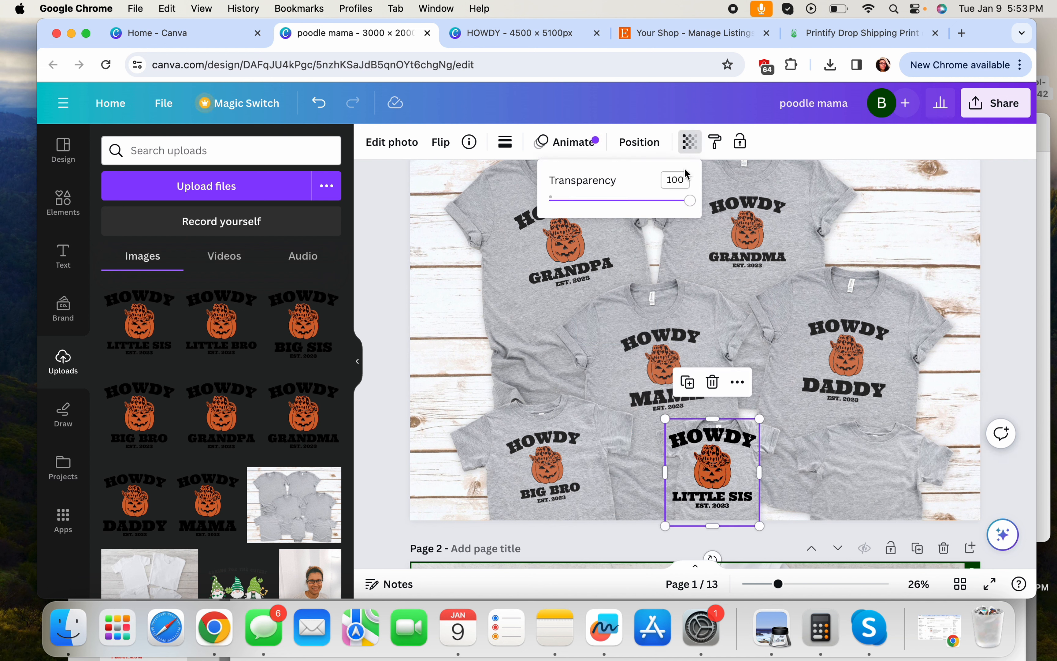
{"action": "key", "text": "Return"}
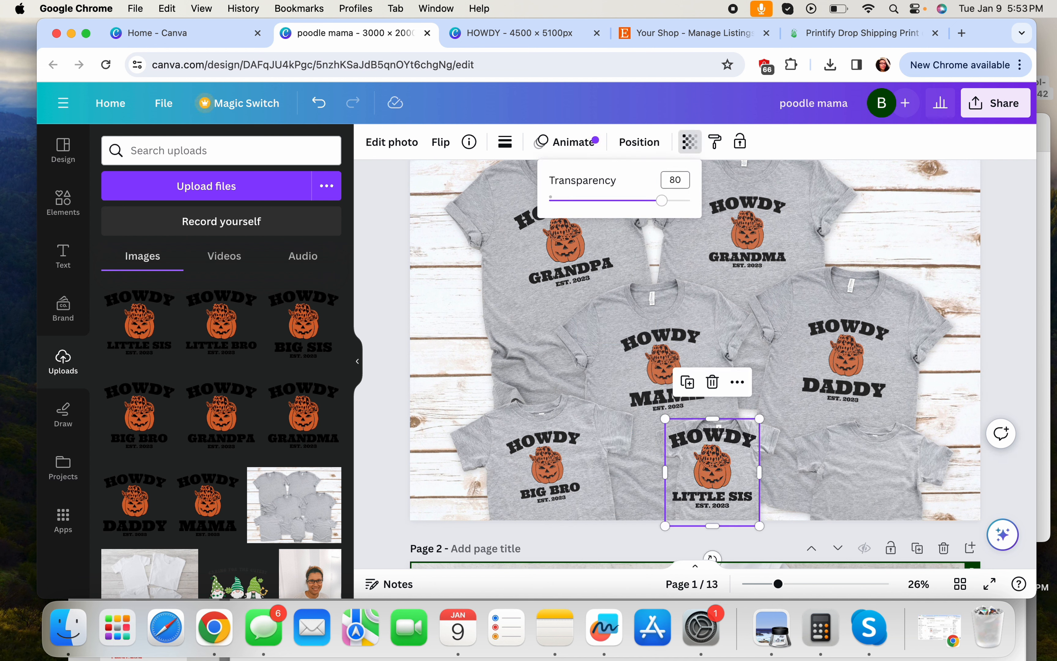
{"action": "left_click_drag", "start_coordinate": [760, 416], "coordinate": [731, 467]}
{"action": "left_click_drag", "start_coordinate": [746, 504], "coordinate": [740, 492]}
{"action": "left_click", "coordinate": [797, 475]}
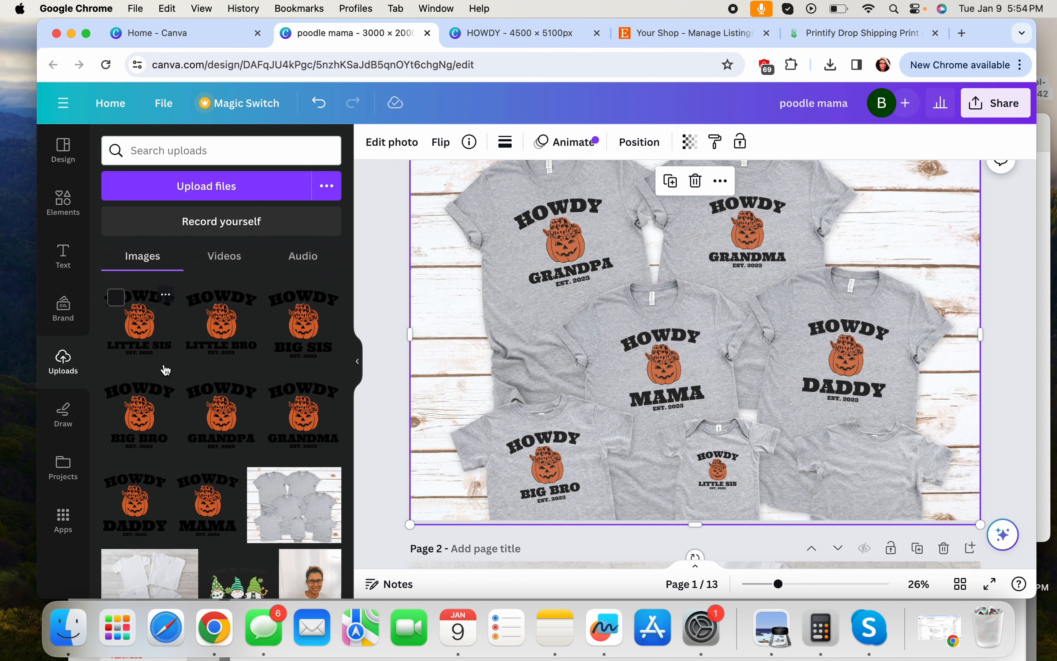
Add HOWDY BIG SIS at 80 transparency, shrunk onto the small lower-right shirt
{"action": "left_click", "coordinate": [301, 334]}
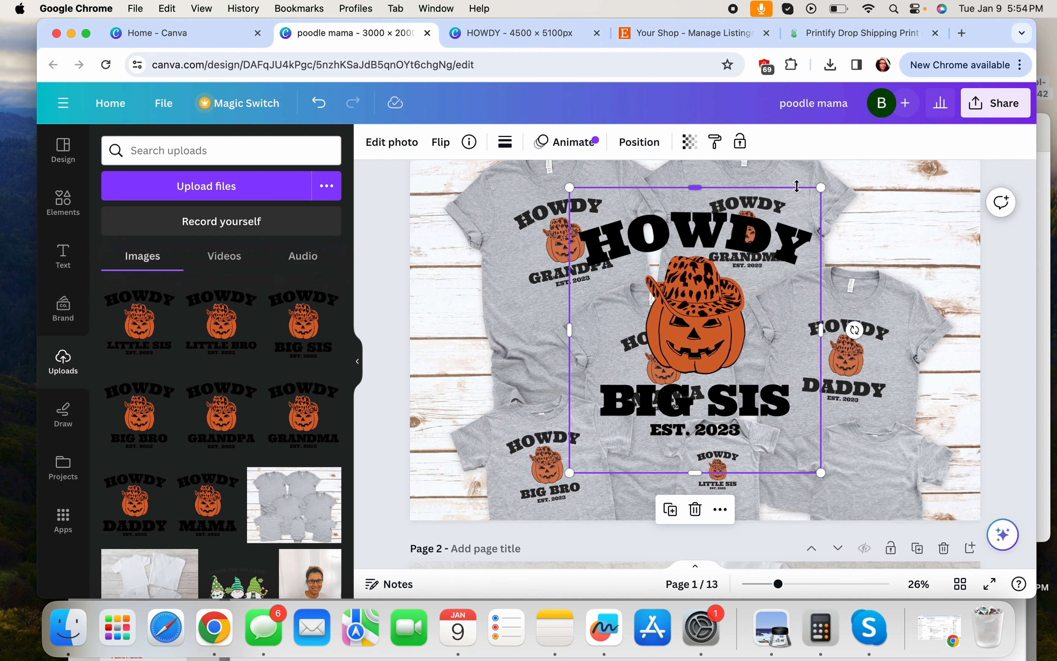
{"action": "left_click_drag", "start_coordinate": [821, 188], "coordinate": [651, 376]}
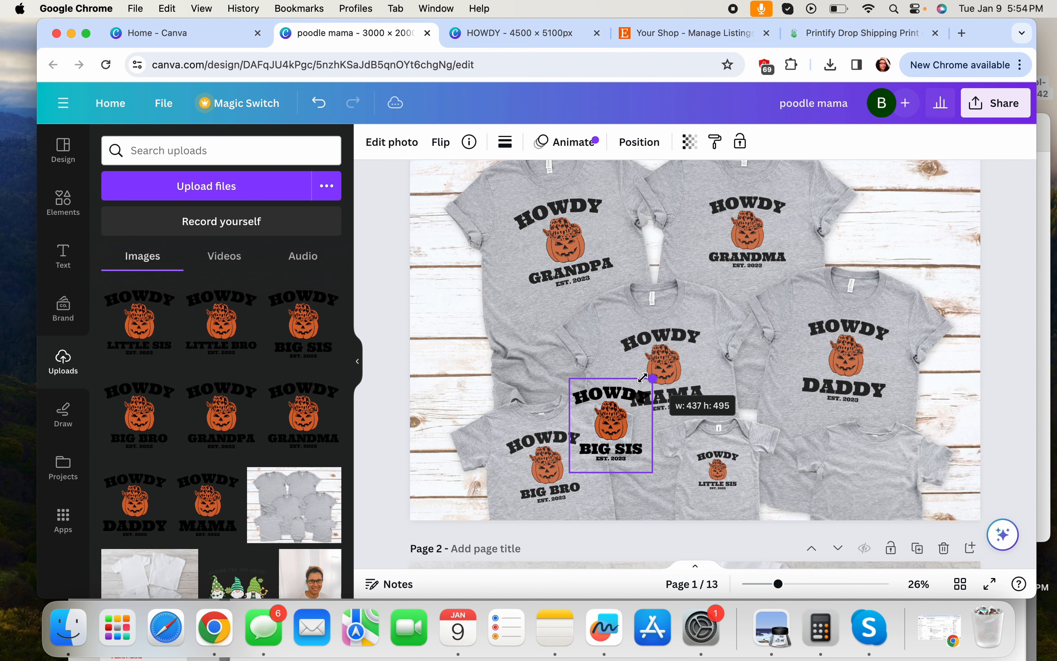
{"action": "left_click_drag", "start_coordinate": [612, 413], "coordinate": [856, 453]}
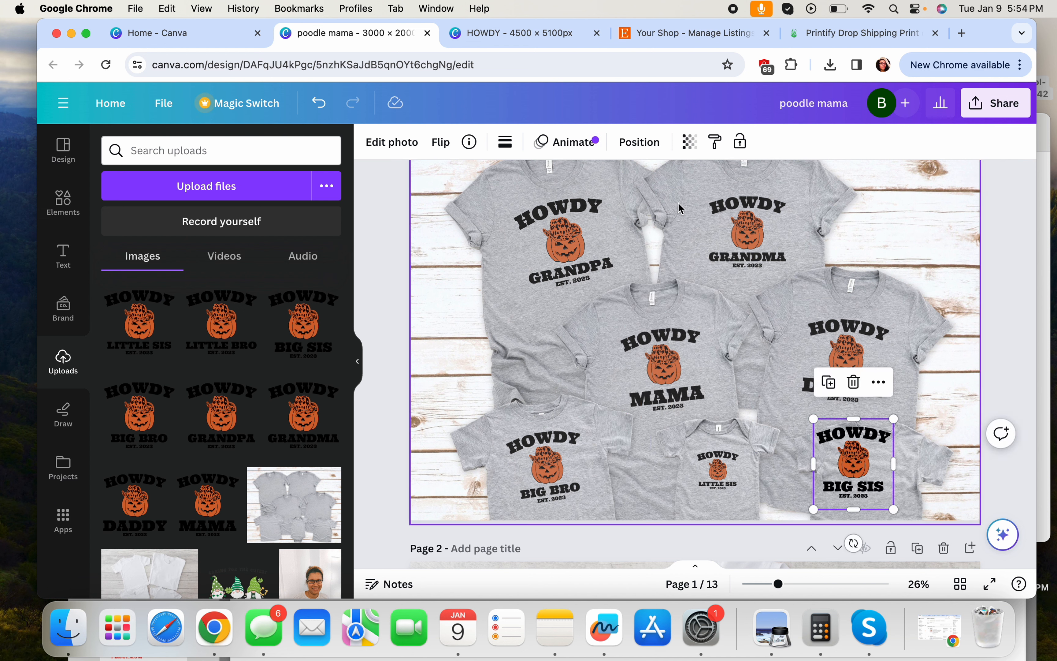
{"action": "left_click", "coordinate": [689, 142]}
{"action": "left_click", "coordinate": [684, 179]}
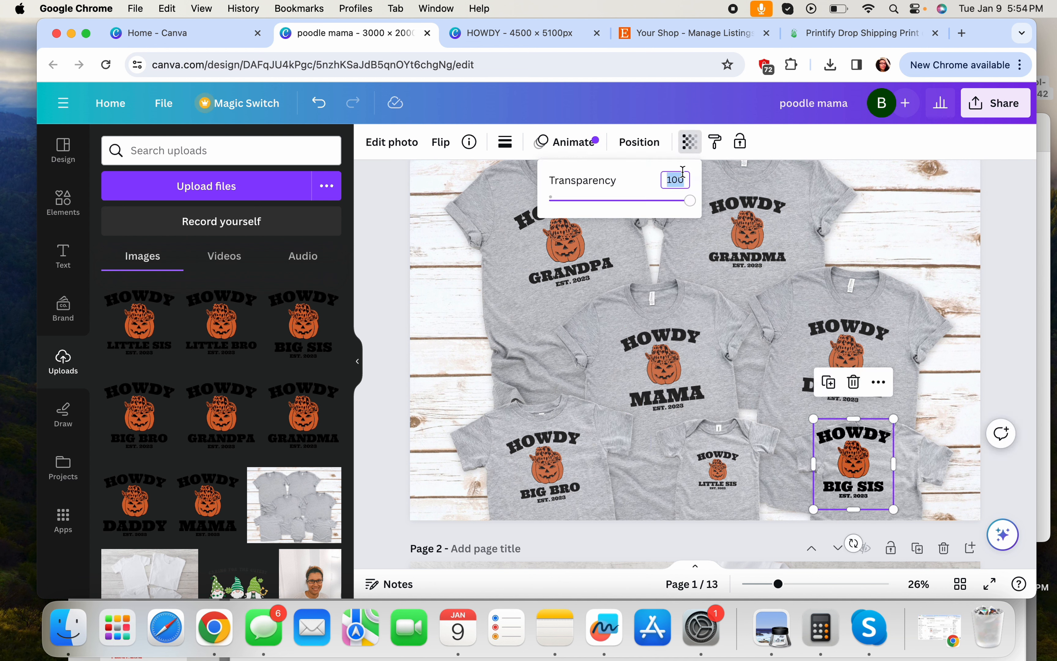
{"action": "type", "text": "80"}
{"action": "key", "text": "Return"}
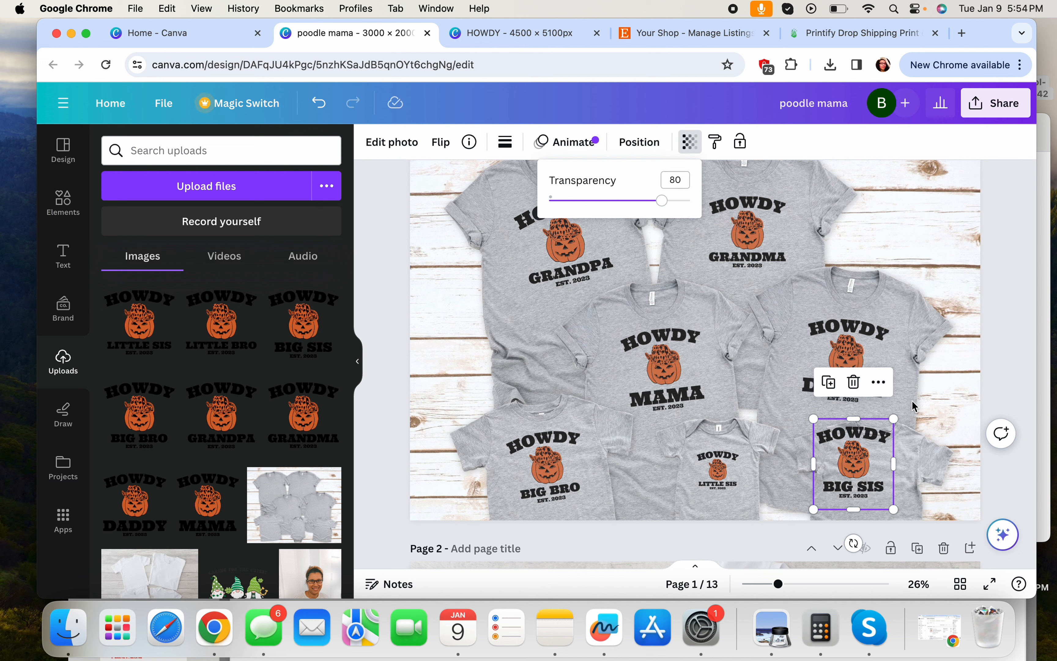
{"action": "left_click", "coordinate": [895, 416]}
{"action": "left_click_drag", "start_coordinate": [894, 416], "coordinate": [876, 481]}
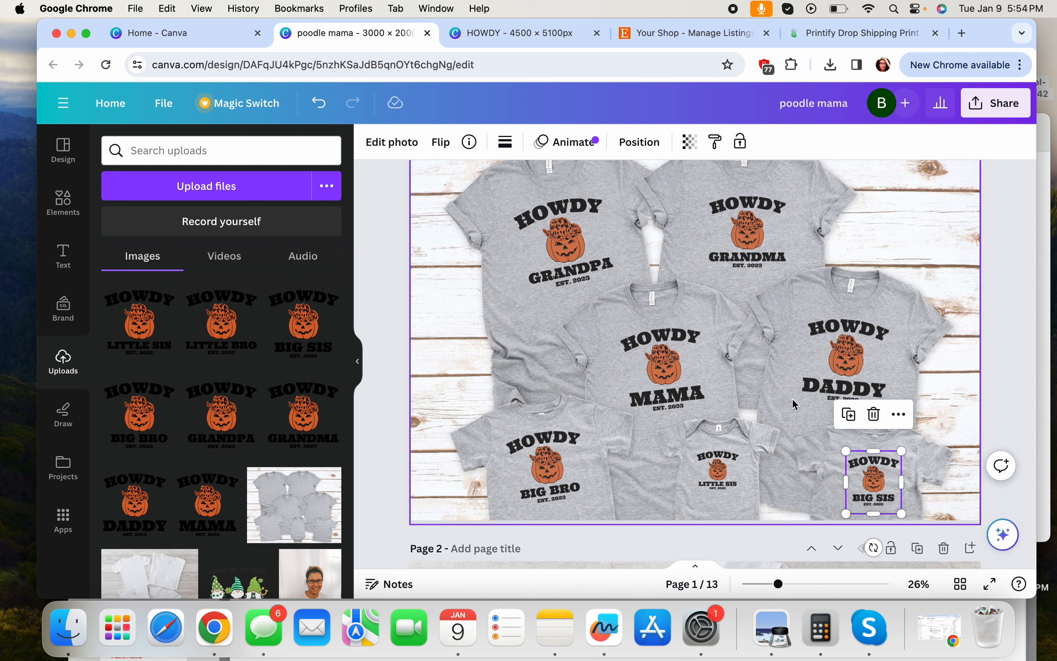
On page 2, place HOWDY MAMA on the top-right white shirt, tilted about 13° and enlarged
{"action": "scroll", "coordinate": [789, 376], "scroll_direction": "down", "scroll_amount": 3}
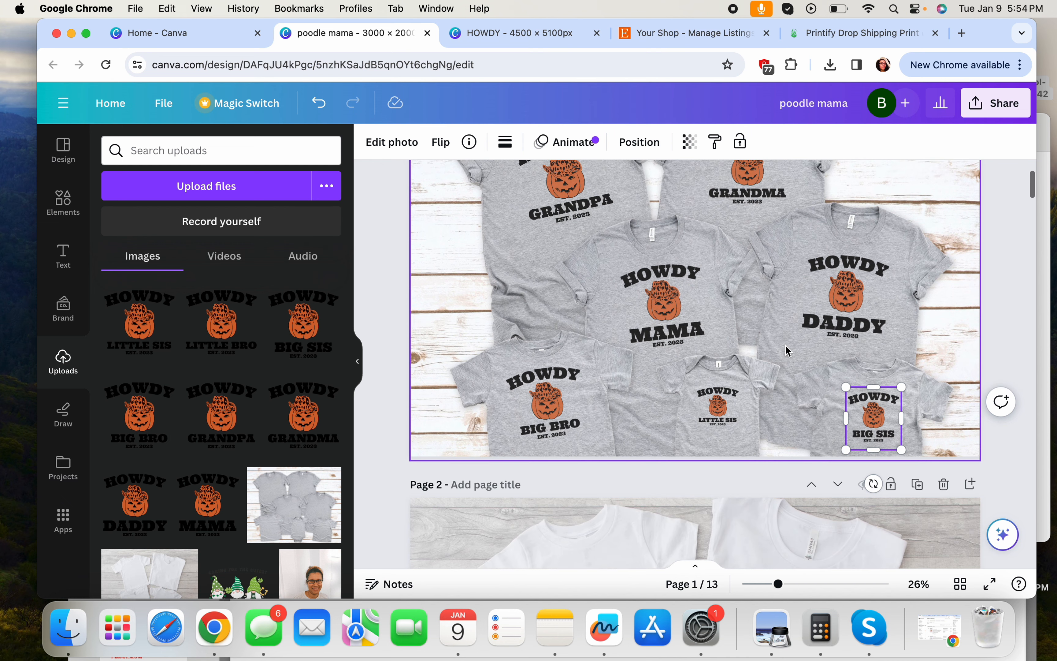
{"action": "scroll", "coordinate": [787, 347], "scroll_direction": "down", "scroll_amount": 2}
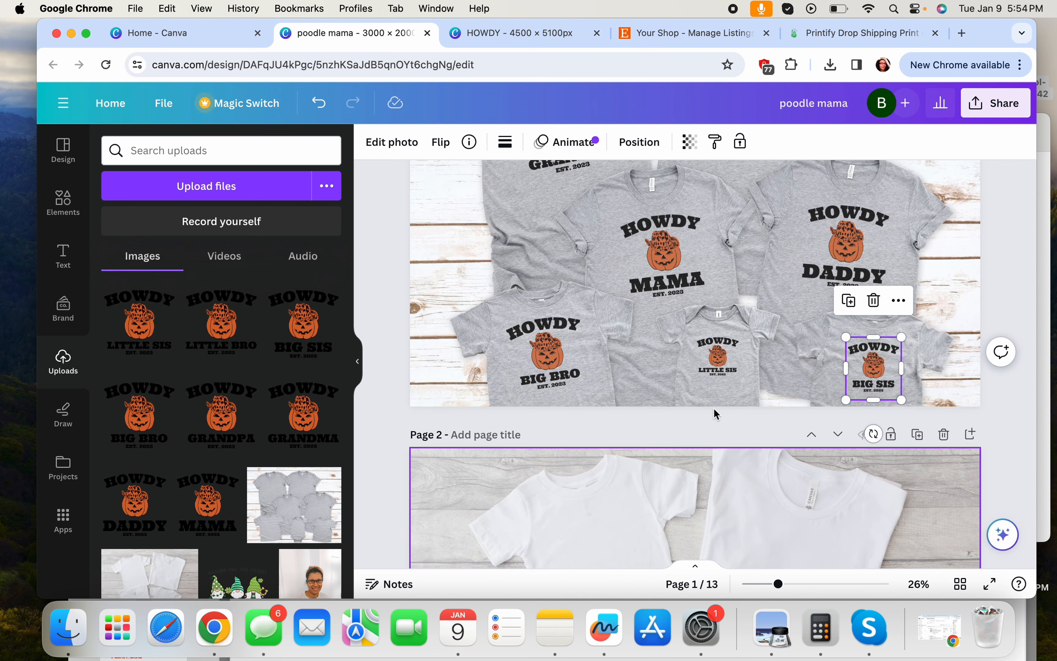
{"action": "scroll", "coordinate": [633, 359], "scroll_direction": "down", "scroll_amount": 5}
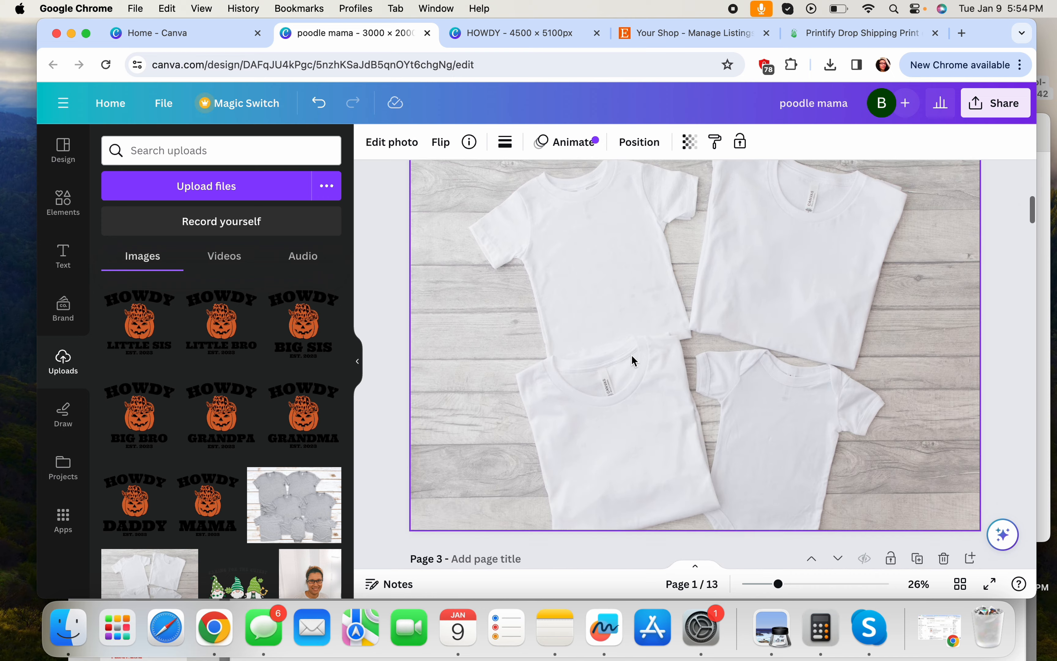
{"action": "scroll", "coordinate": [632, 355], "scroll_direction": "up", "scroll_amount": 2}
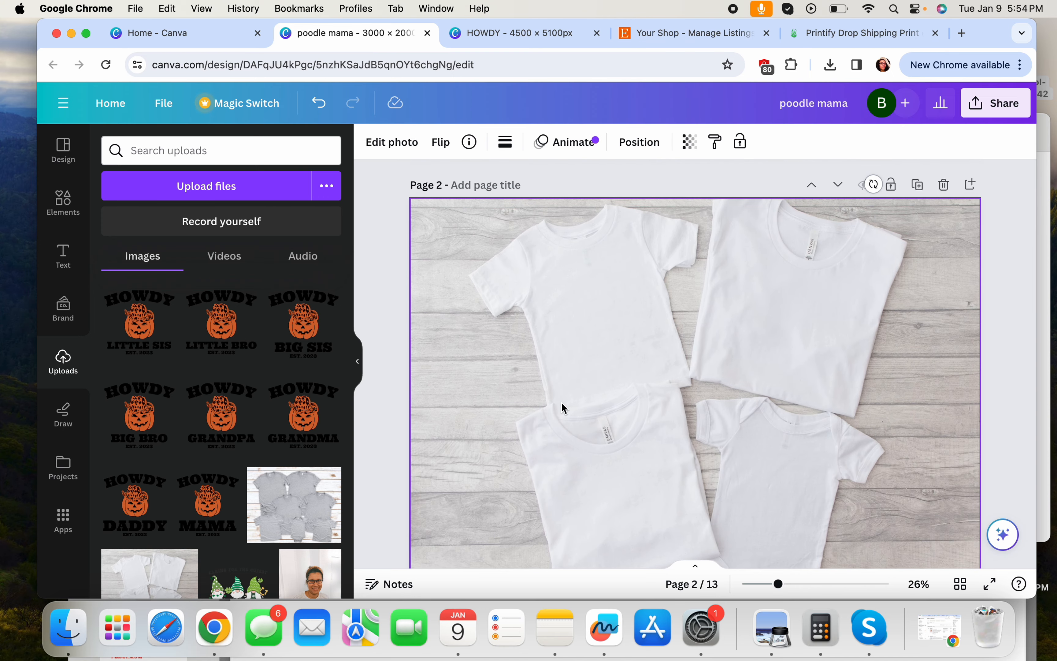
{"action": "left_click", "coordinate": [207, 502]}
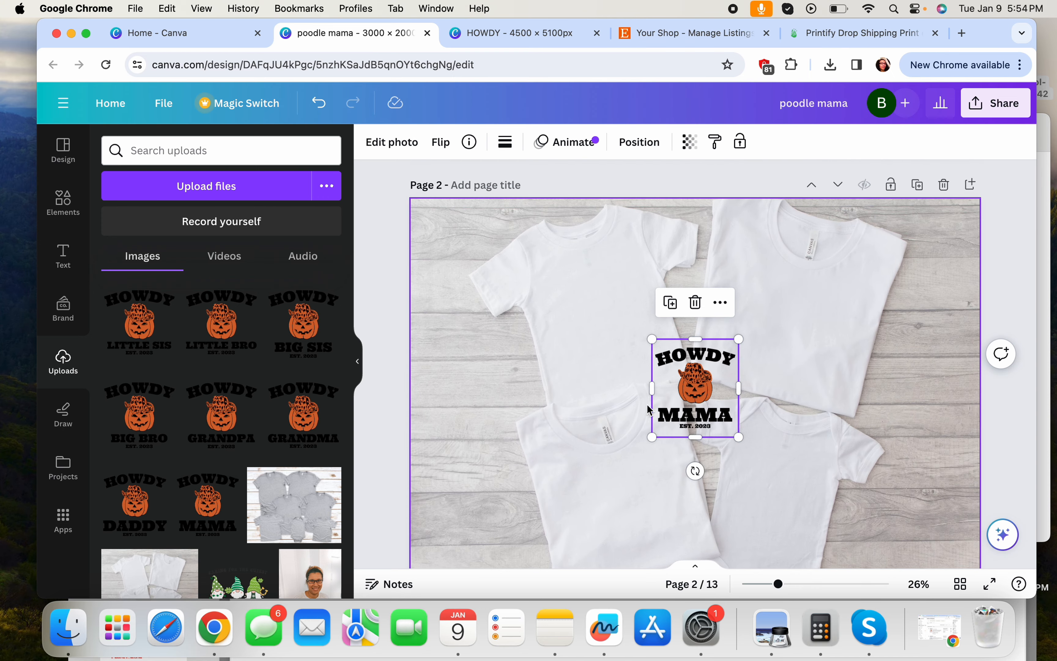
{"action": "left_click_drag", "start_coordinate": [688, 406], "coordinate": [790, 348]}
{"action": "left_click_drag", "start_coordinate": [798, 412], "coordinate": [780, 411]}
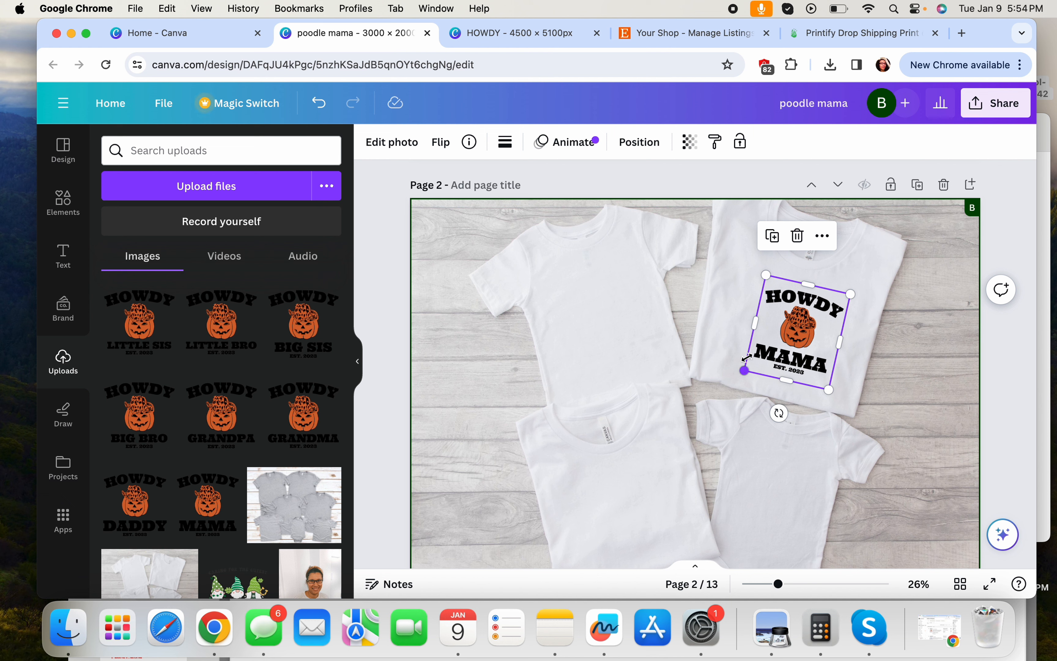
{"action": "left_click_drag", "start_coordinate": [765, 275], "coordinate": [745, 250]}
{"action": "left_click_drag", "start_coordinate": [797, 299], "coordinate": [797, 315]}
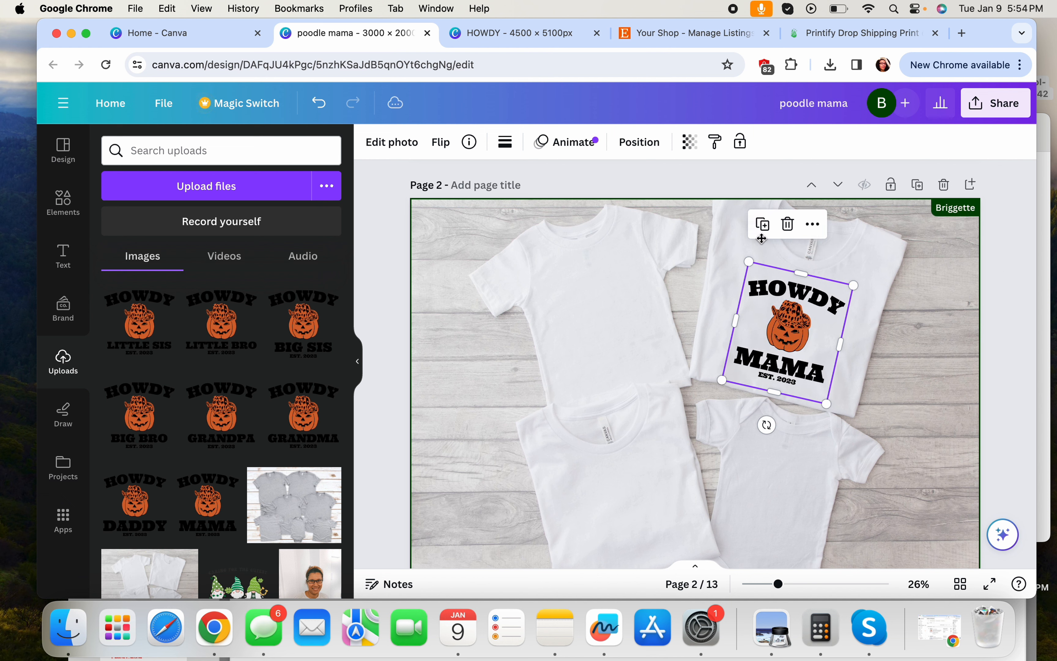
Set the MAMA design's transparency to 75
{"action": "left_click", "coordinate": [640, 144]}
{"action": "left_click", "coordinate": [689, 149]}
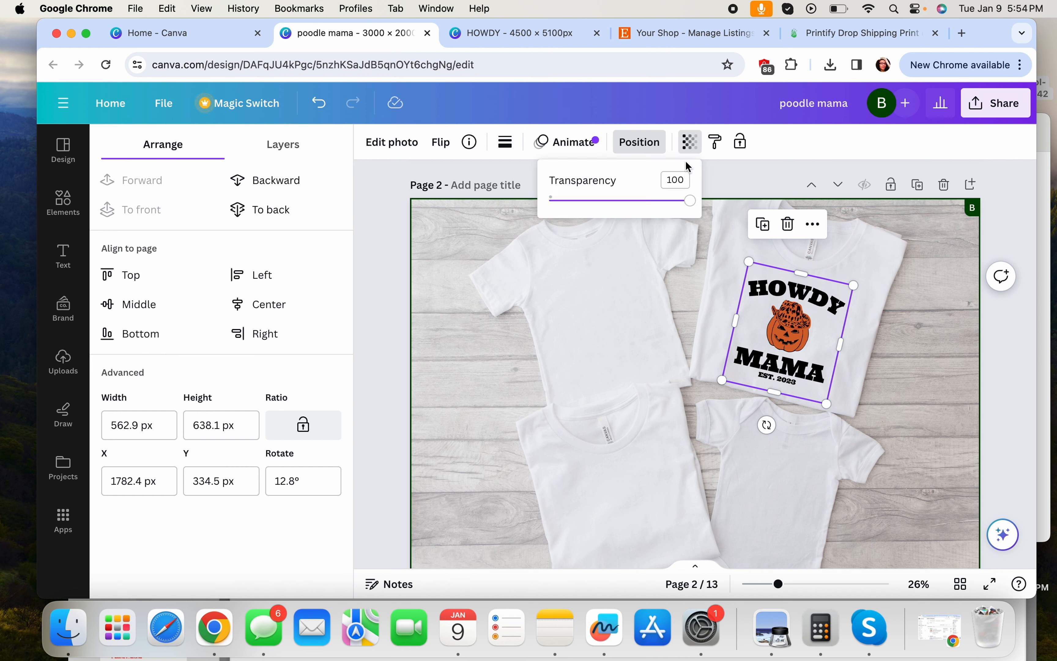
{"action": "double_click", "coordinate": [675, 180]}
{"action": "type", "text": "75"}
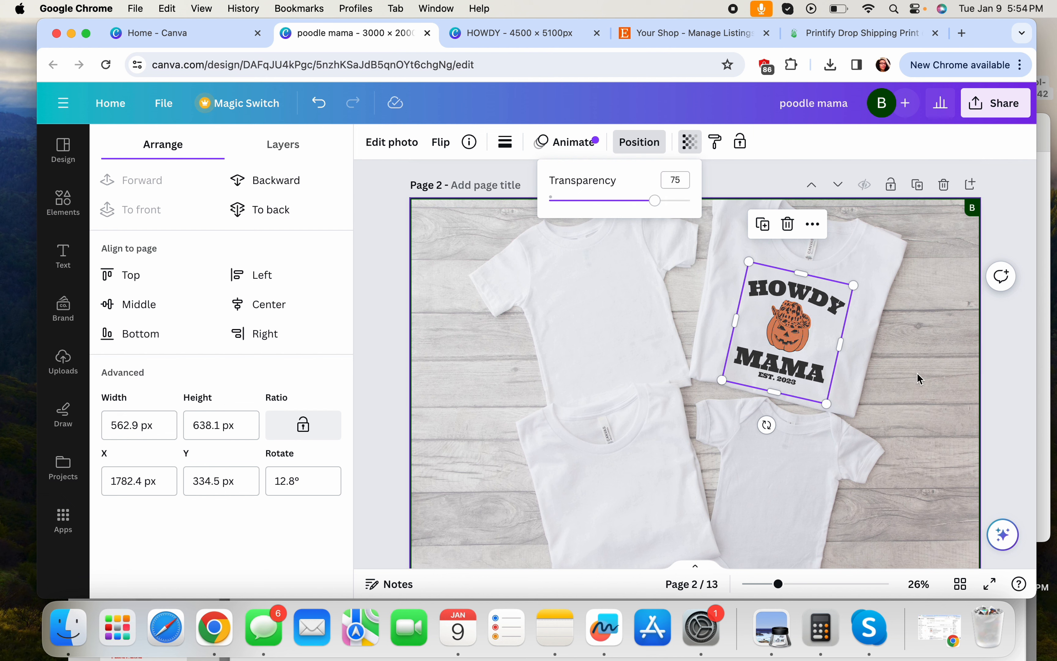
{"action": "left_click", "coordinate": [917, 378]}
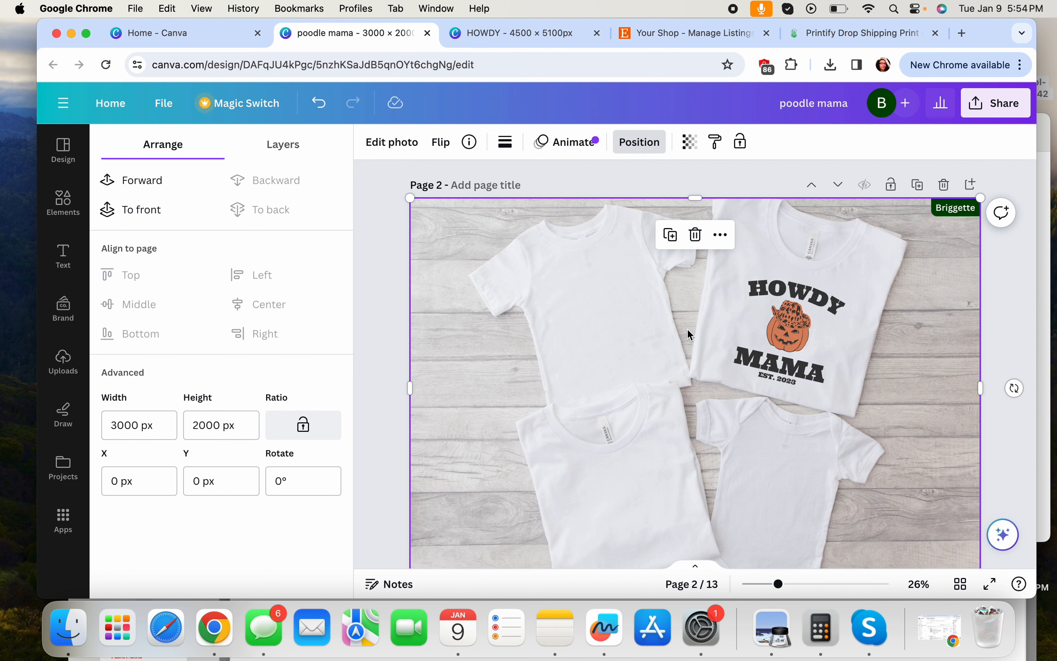
Add HOWDY DADDY to page 2's lower-left shirt at 75 transparency, tilted about -14° and enlarged
{"action": "left_click", "coordinate": [63, 359]}
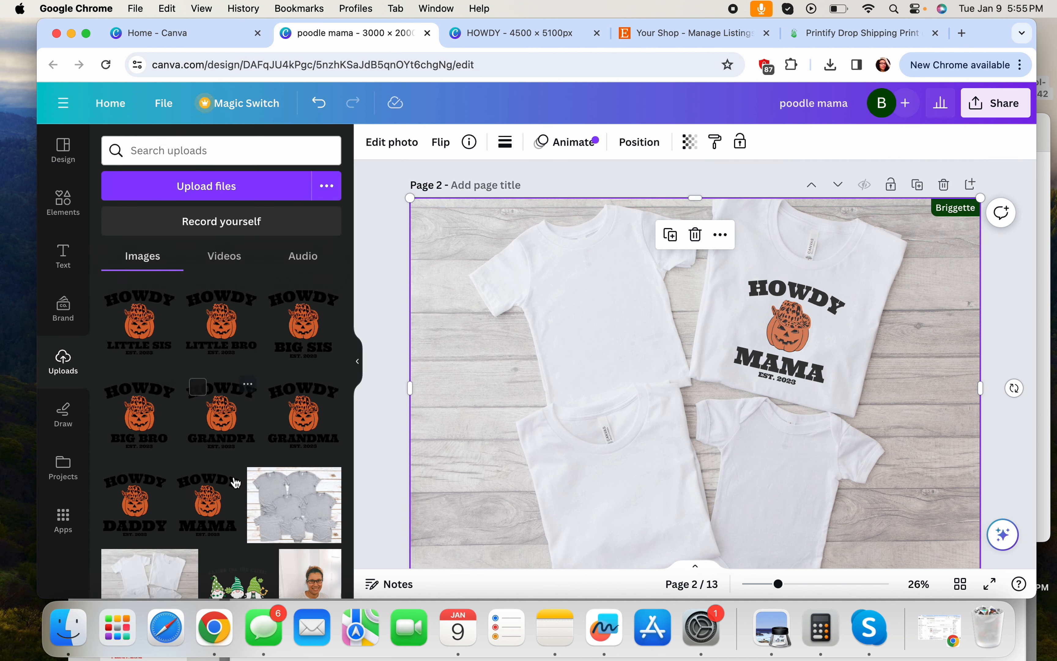
{"action": "left_click", "coordinate": [140, 523]}
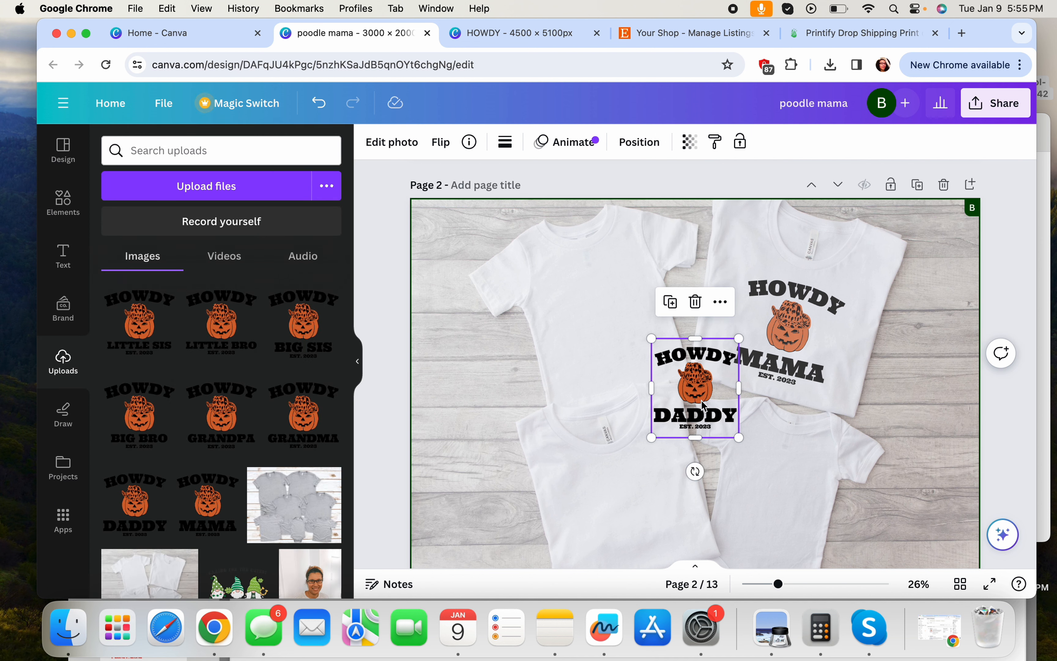
{"action": "left_click_drag", "start_coordinate": [710, 394], "coordinate": [645, 516]}
{"action": "left_click", "coordinate": [689, 141]}
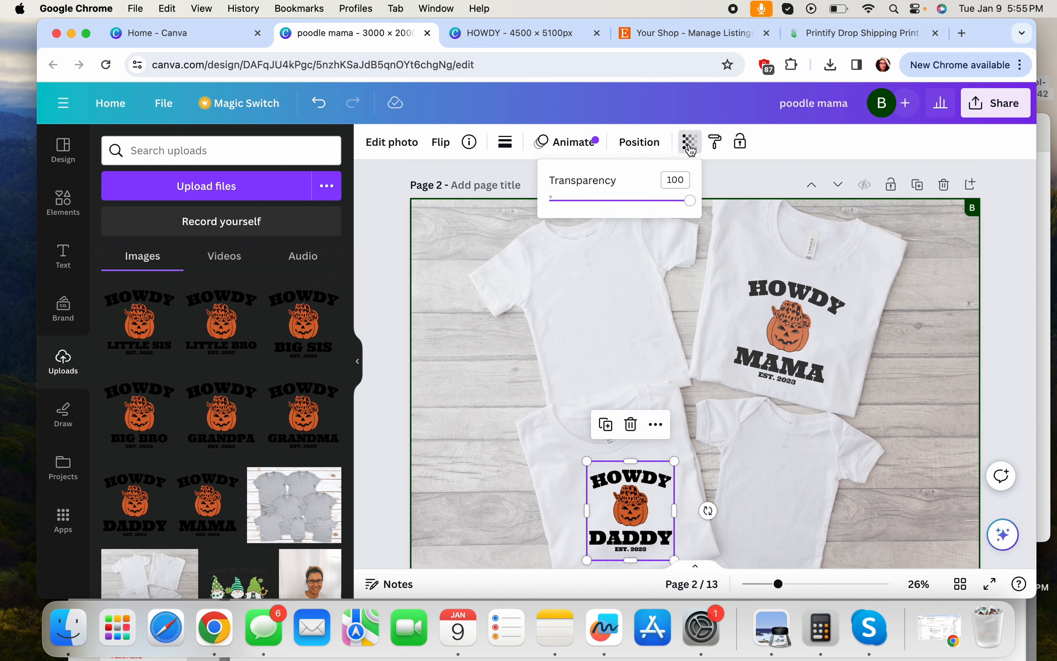
{"action": "left_click", "coordinate": [668, 179]}
{"action": "type", "text": "75"}
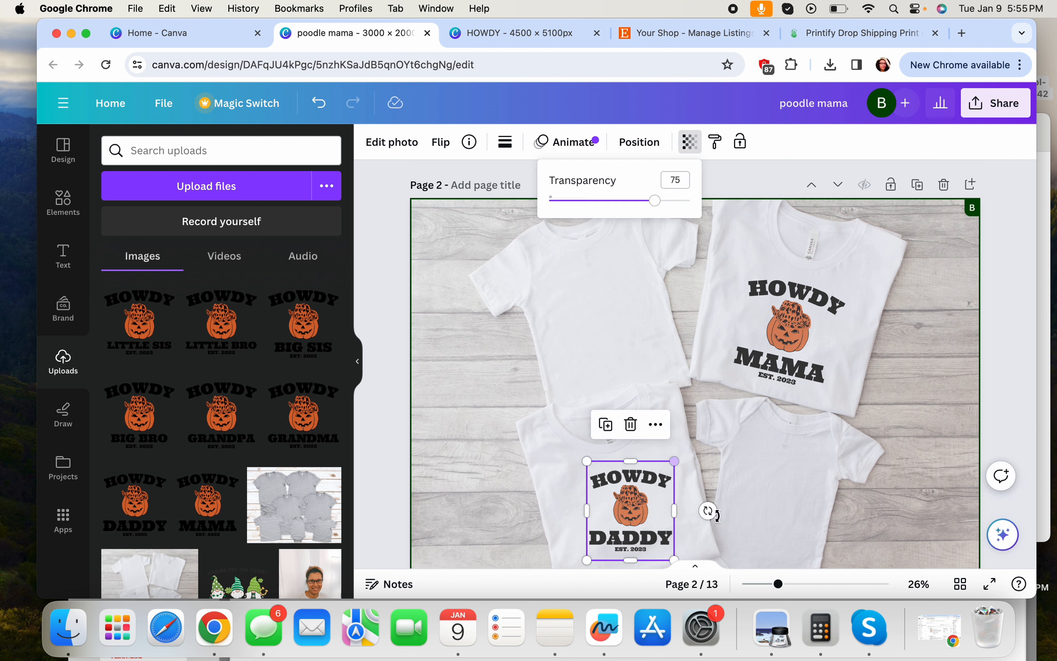
{"action": "left_click_drag", "start_coordinate": [712, 513], "coordinate": [711, 492]}
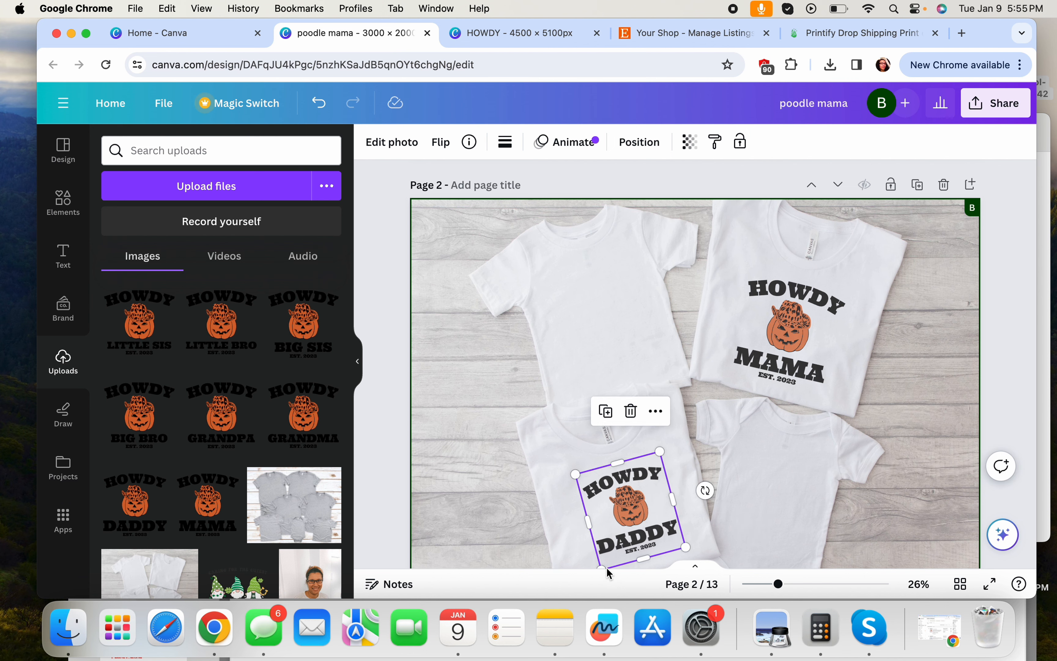
{"action": "scroll", "coordinate": [698, 499], "scroll_direction": "down", "scroll_amount": 3}
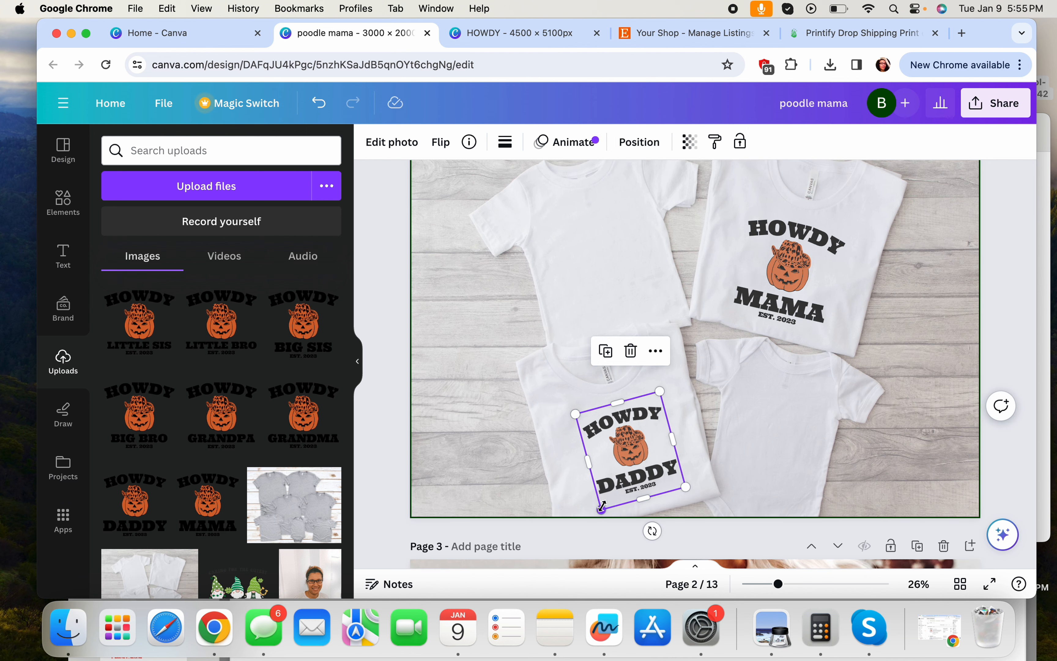
{"action": "left_click_drag", "start_coordinate": [601, 508], "coordinate": [594, 524]}
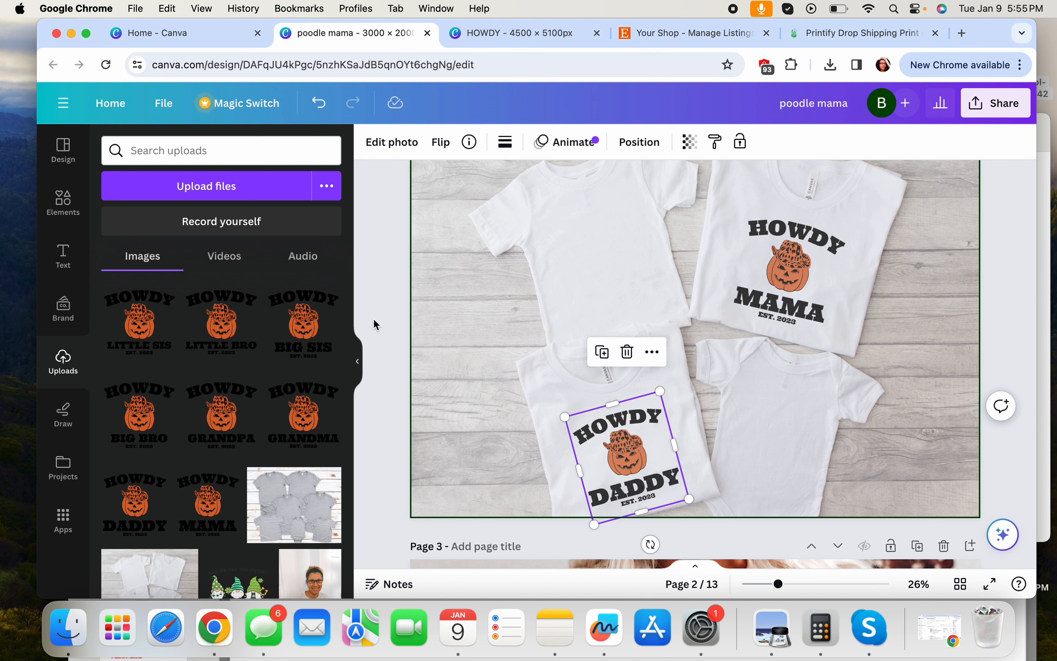
{"action": "mouse_move", "coordinate": [285, 312]}
{"action": "scroll", "coordinate": [507, 346], "scroll_direction": "up", "scroll_amount": 15}
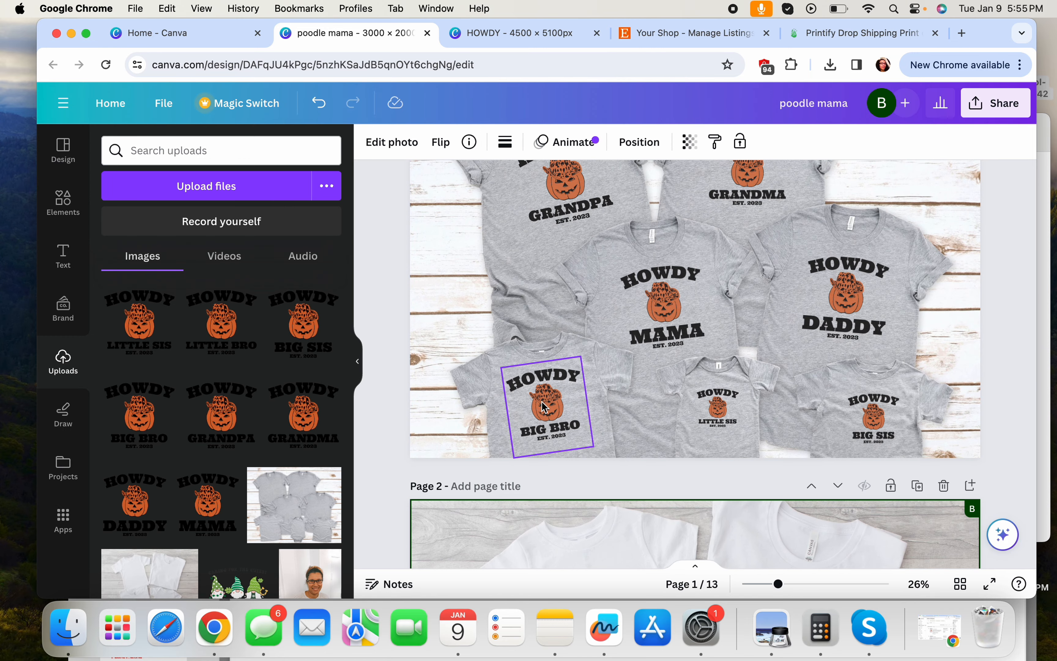
{"action": "scroll", "coordinate": [829, 380], "scroll_direction": "down", "scroll_amount": 4}
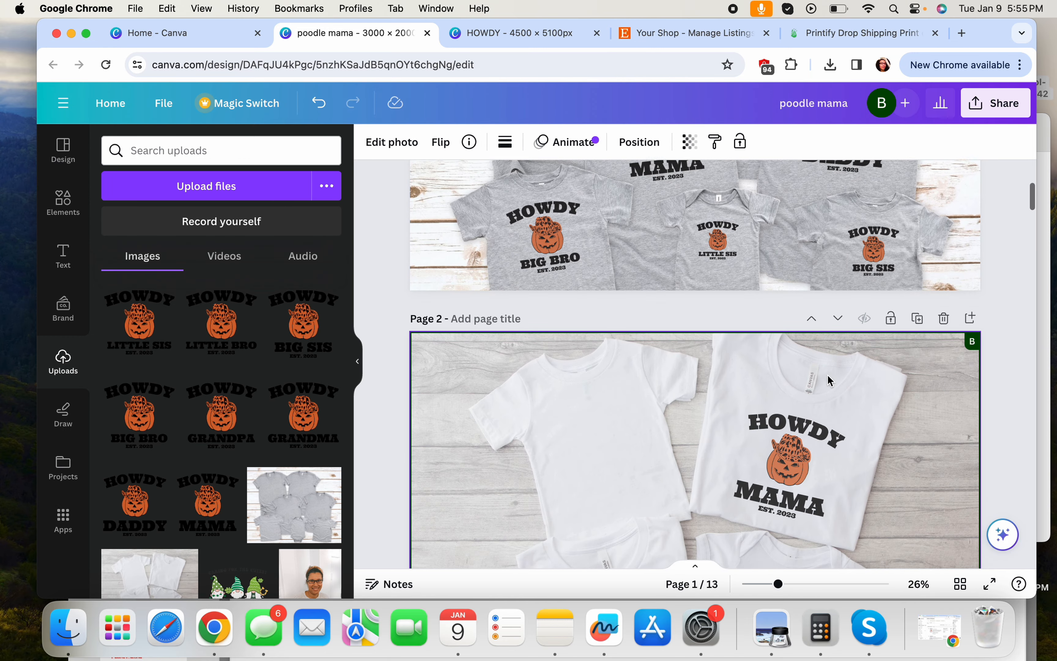
{"action": "scroll", "coordinate": [828, 375], "scroll_direction": "down", "scroll_amount": 5}
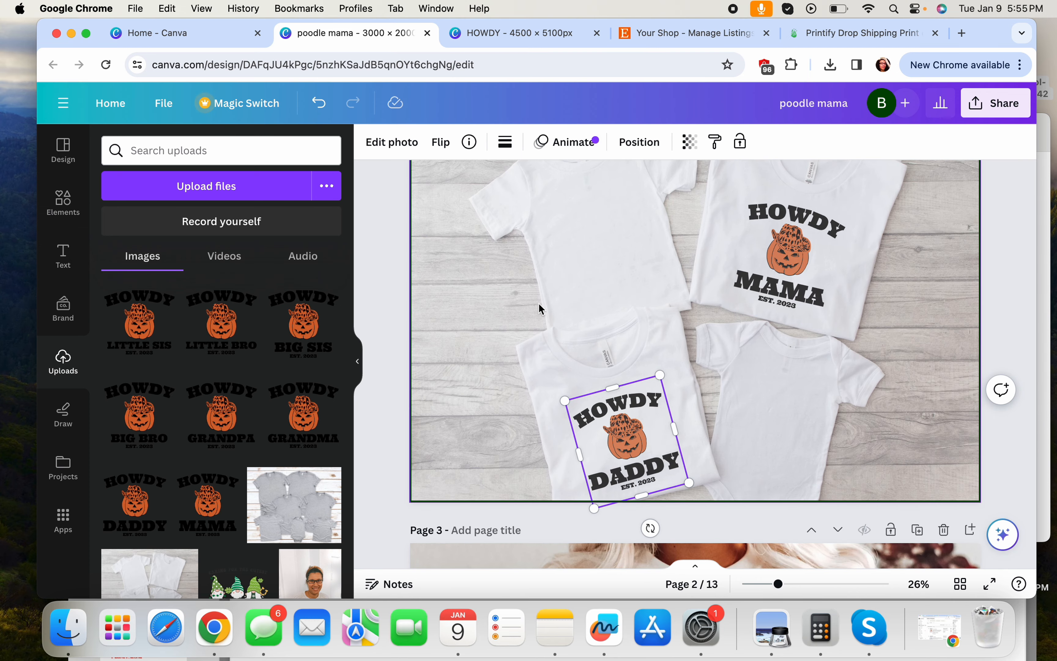
{"action": "scroll", "coordinate": [538, 303], "scroll_direction": "up", "scroll_amount": 6}
{"action": "scroll", "coordinate": [715, 305], "scroll_direction": "down", "scroll_amount": 3}
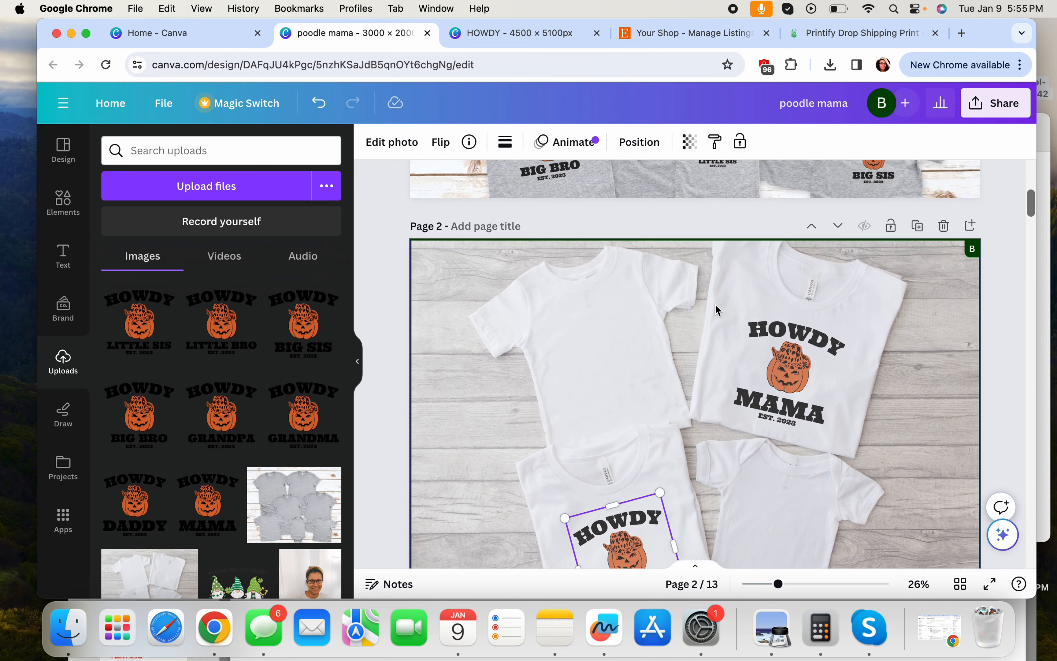
Place HOWDY LITTLE BRO on page 2's small lower-right shirt, tilted about 13°
{"action": "left_click", "coordinate": [218, 334]}
{"action": "scroll", "coordinate": [611, 402], "scroll_direction": "down", "scroll_amount": 2}
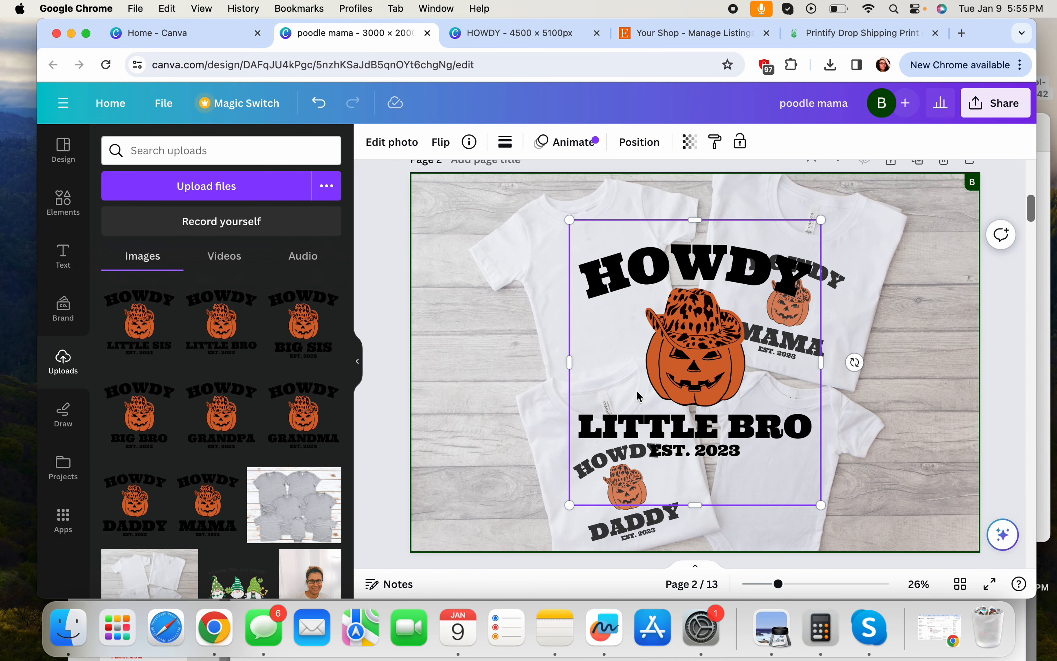
{"action": "left_click_drag", "start_coordinate": [820, 220], "coordinate": [651, 418]}
{"action": "left_click_drag", "start_coordinate": [626, 457], "coordinate": [802, 462]}
{"action": "scroll", "coordinate": [772, 446], "scroll_direction": "up", "scroll_amount": 5}
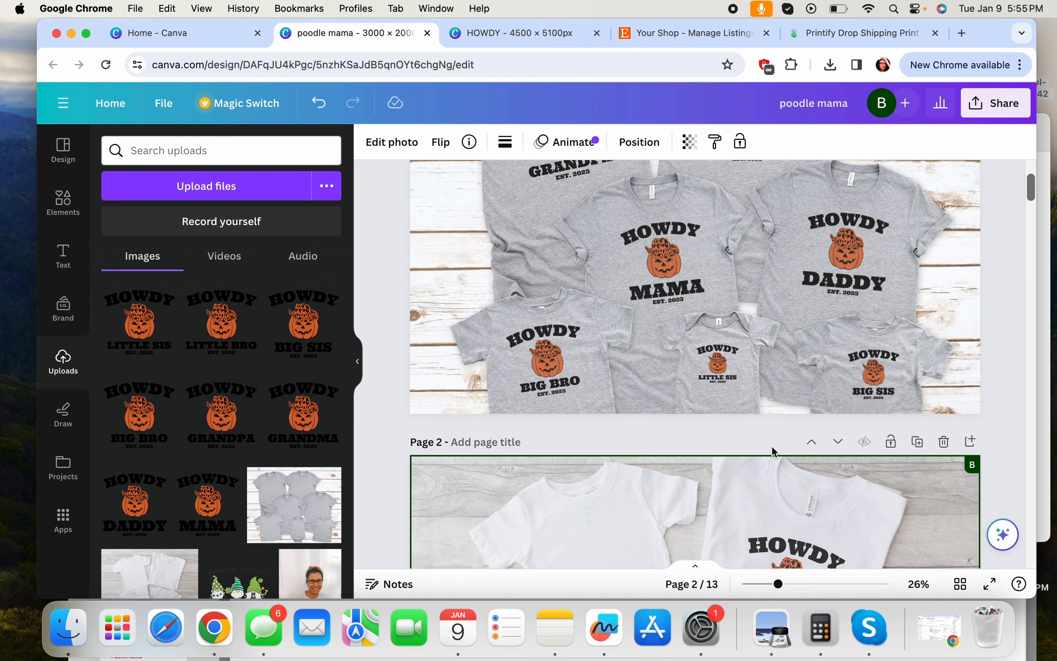
{"action": "scroll", "coordinate": [712, 375], "scroll_direction": "up", "scroll_amount": 2}
{"action": "left_click", "coordinate": [712, 420]}
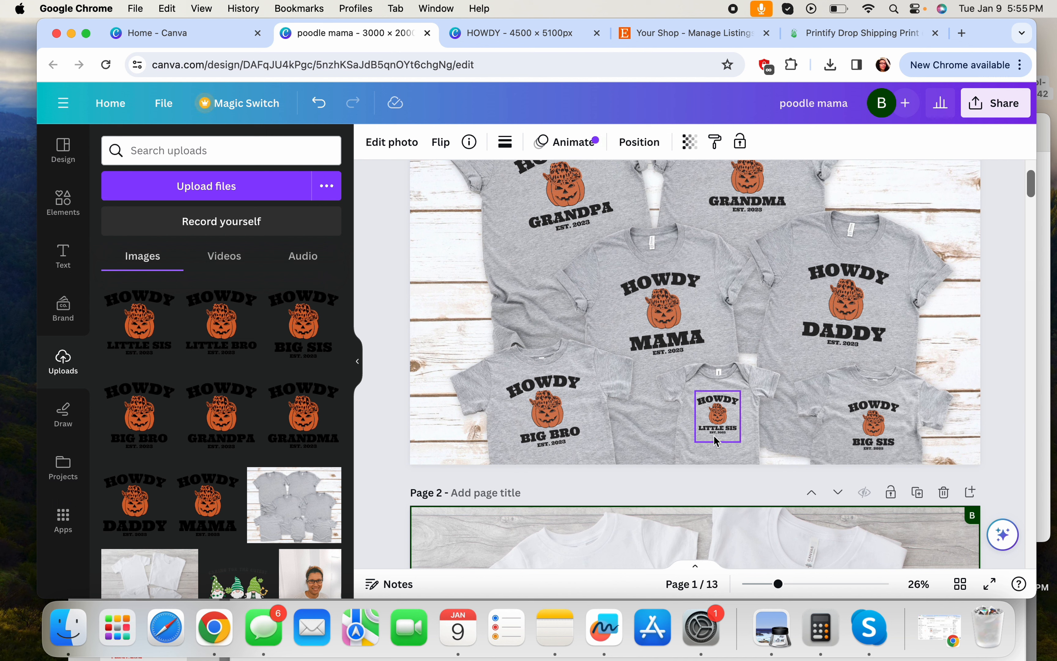
{"action": "scroll", "coordinate": [713, 436], "scroll_direction": "down", "scroll_amount": 8}
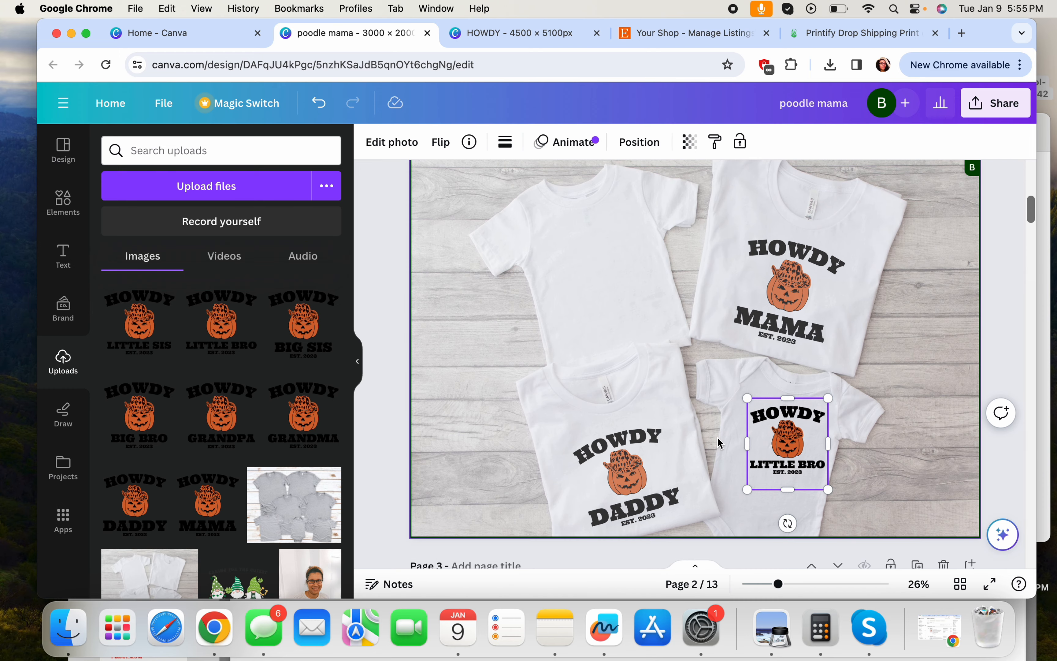
{"action": "left_click", "coordinate": [782, 459]}
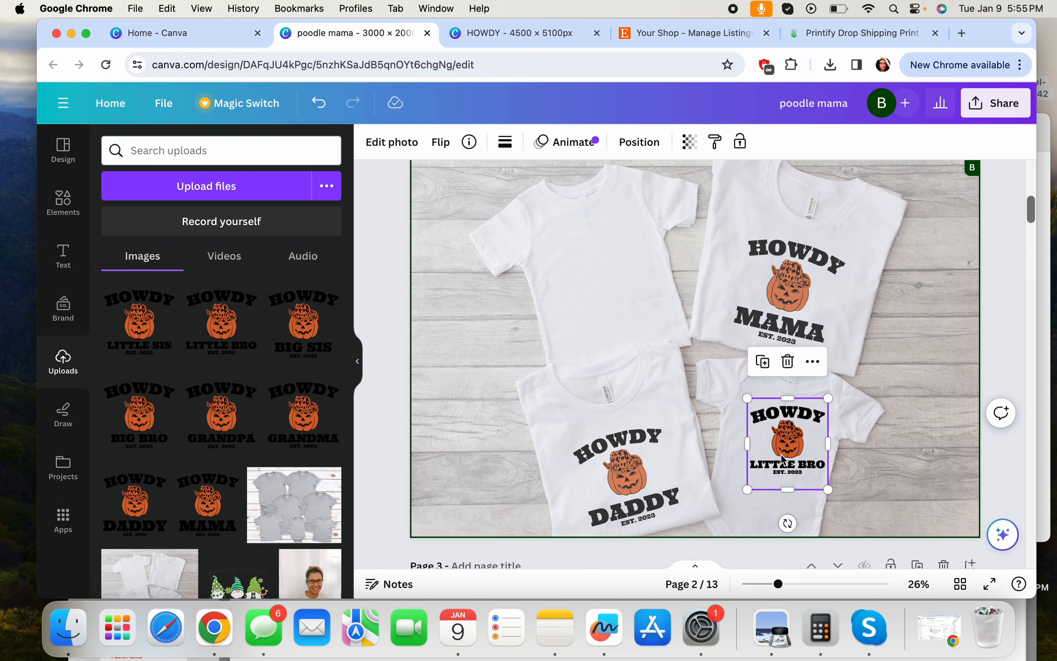
{"action": "left_click_drag", "start_coordinate": [781, 459], "coordinate": [768, 461]}
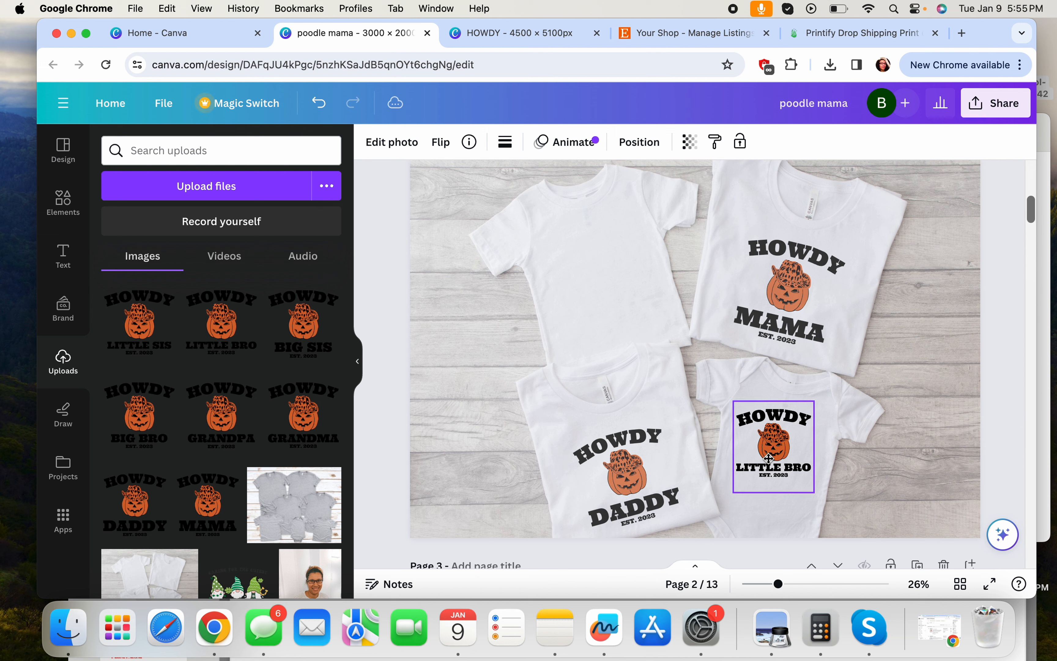
{"action": "left_click_drag", "start_coordinate": [774, 526], "coordinate": [763, 510]}
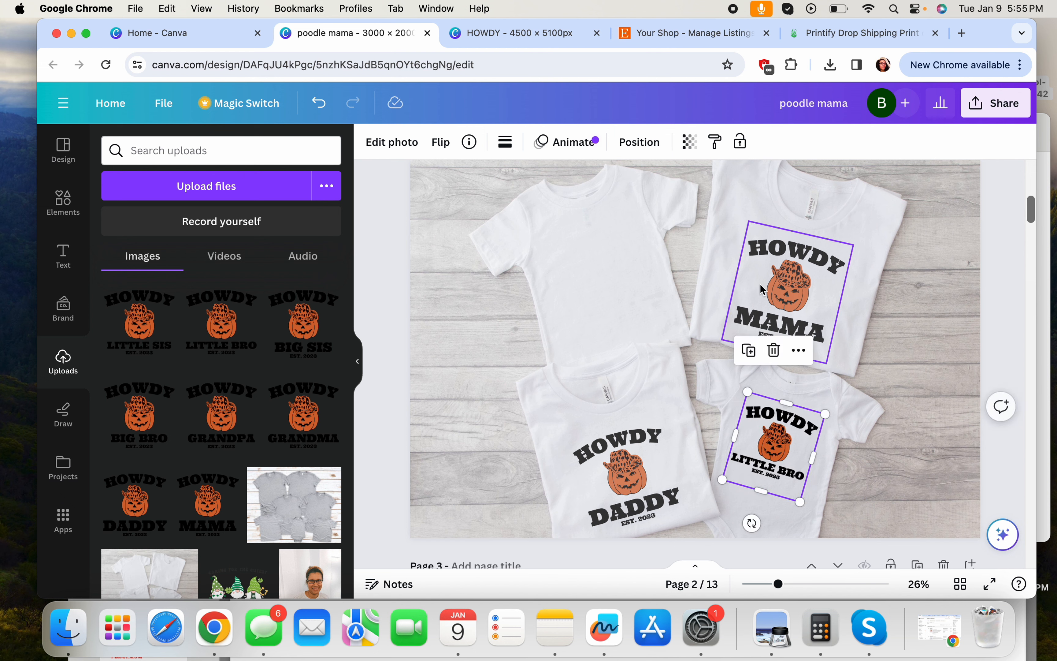
Set LITTLE BRO's transparency to 75 and shrink it to fit the baby tee
{"action": "left_click", "coordinate": [680, 152]}
{"action": "left_click", "coordinate": [685, 179]}
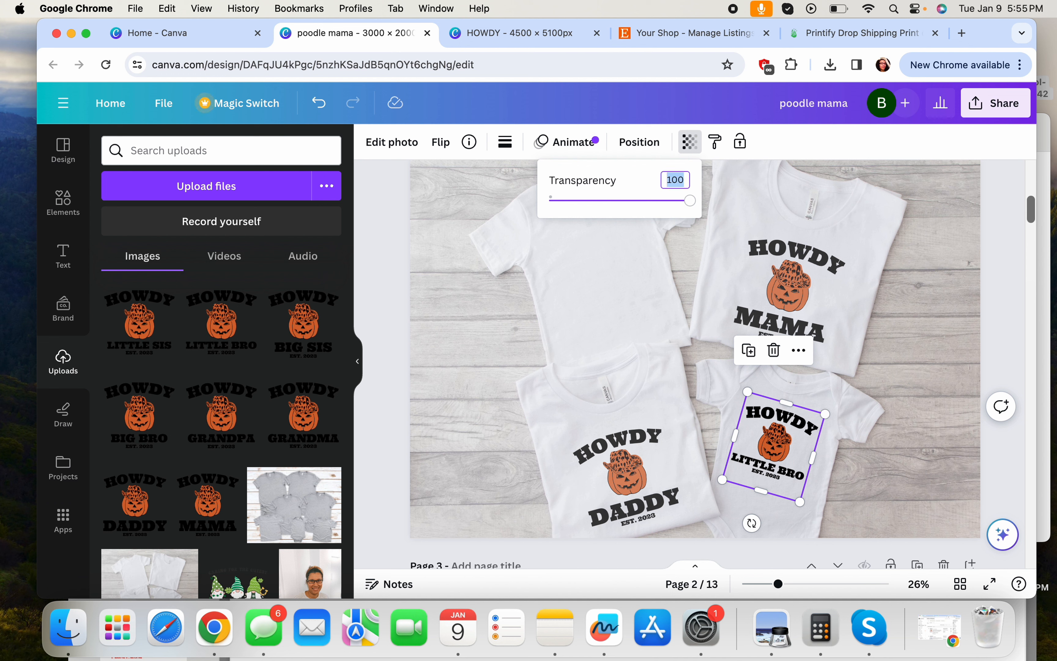
{"action": "type", "text": "74"}
{"action": "key", "text": "Return"}
{"action": "left_click", "coordinate": [685, 180]}
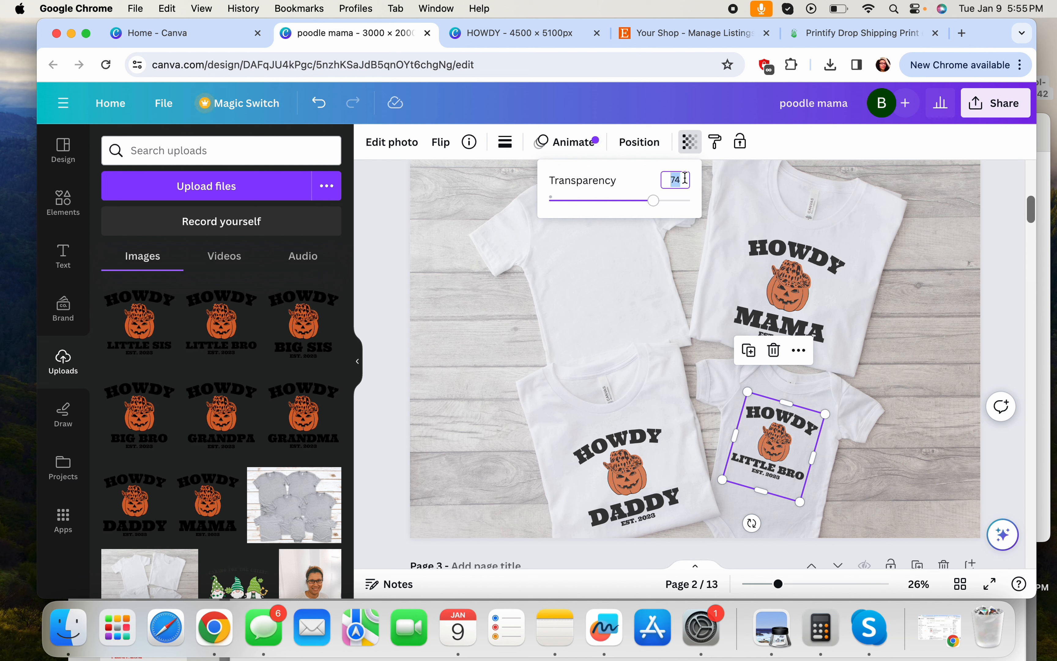
{"action": "type", "text": "75"}
{"action": "key", "text": "Return"}
{"action": "left_click_drag", "start_coordinate": [826, 413], "coordinate": [776, 434]}
{"action": "left_click", "coordinate": [852, 445]}
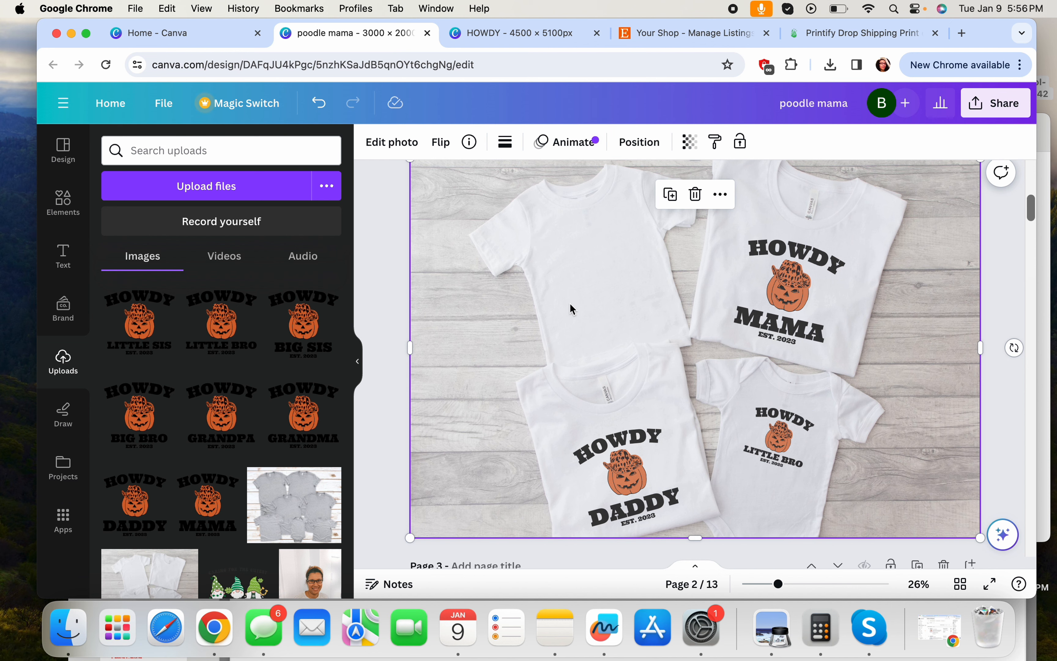
{"action": "scroll", "coordinate": [680, 353], "scroll_direction": "up", "scroll_amount": 6}
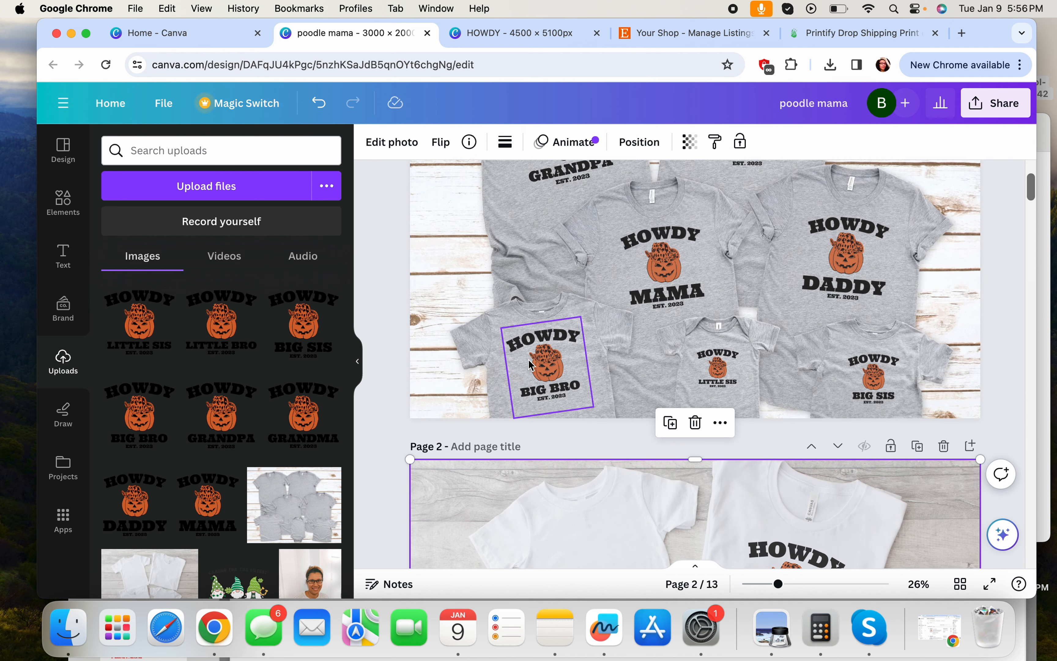
{"action": "scroll", "coordinate": [880, 382], "scroll_direction": "down", "scroll_amount": 5}
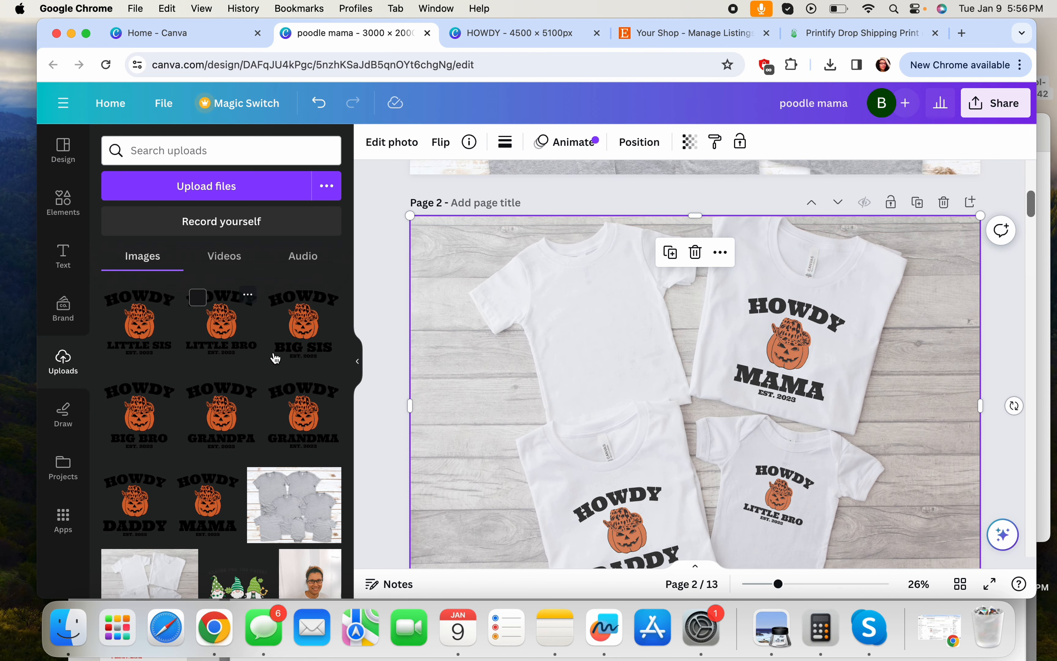
Add the BIG SIS design onto page 2's upper-left white shirt at 75 transparency
{"action": "left_click", "coordinate": [306, 341]}
{"action": "left_click_drag", "start_coordinate": [704, 397], "coordinate": [602, 310]}
{"action": "left_click", "coordinate": [690, 142]}
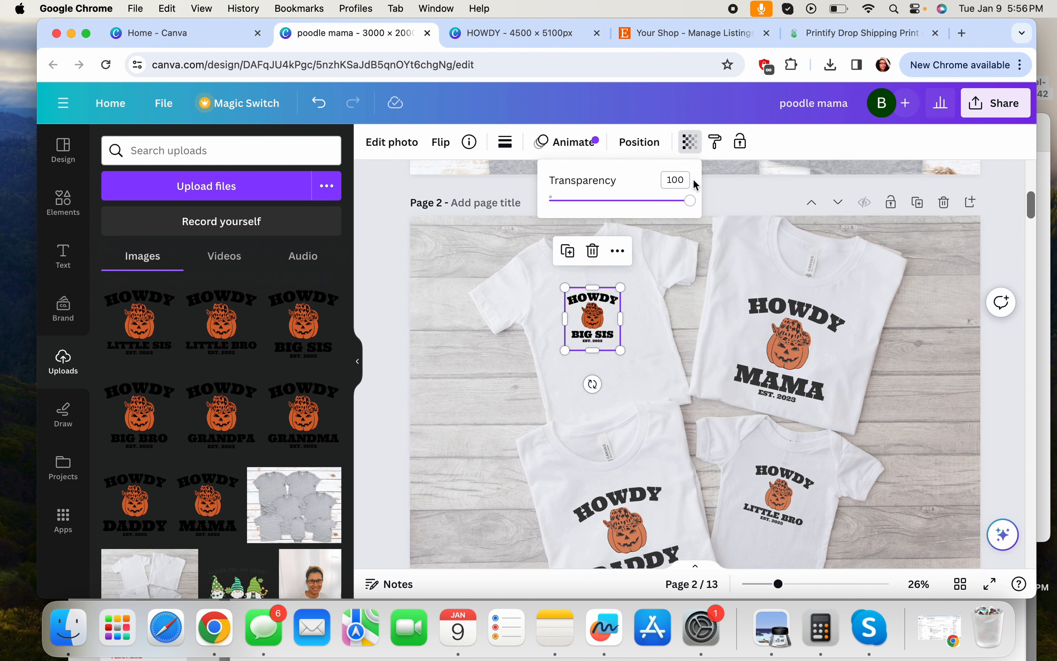
{"action": "left_click", "coordinate": [677, 179]}
{"action": "type", "text": "75"}
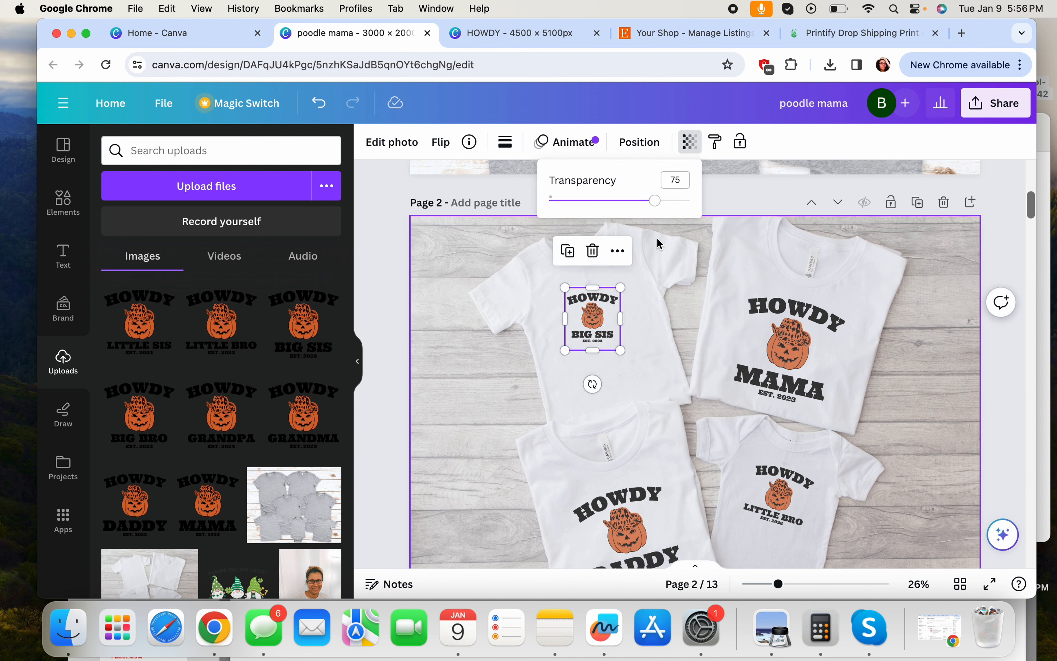
Tilt BIG SIS about 16 degrees, enlarge it, and shift it up and left on the shirt
{"action": "left_click_drag", "start_coordinate": [597, 387], "coordinate": [614, 382]}
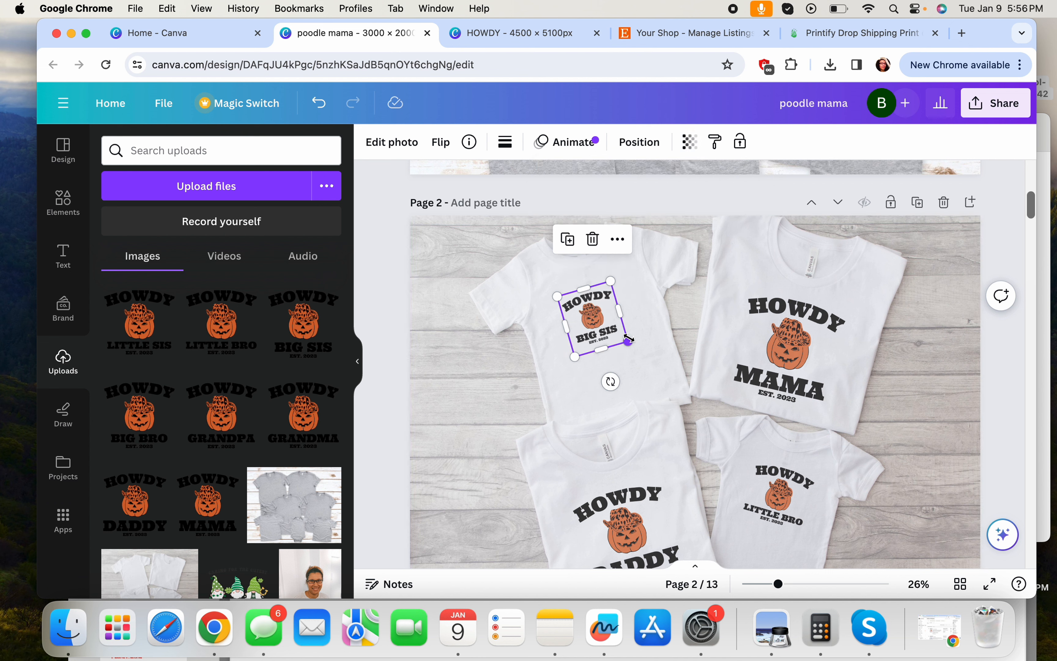
{"action": "left_click_drag", "start_coordinate": [631, 342], "coordinate": [654, 358]}
{"action": "left_click_drag", "start_coordinate": [601, 314], "coordinate": [591, 299]}
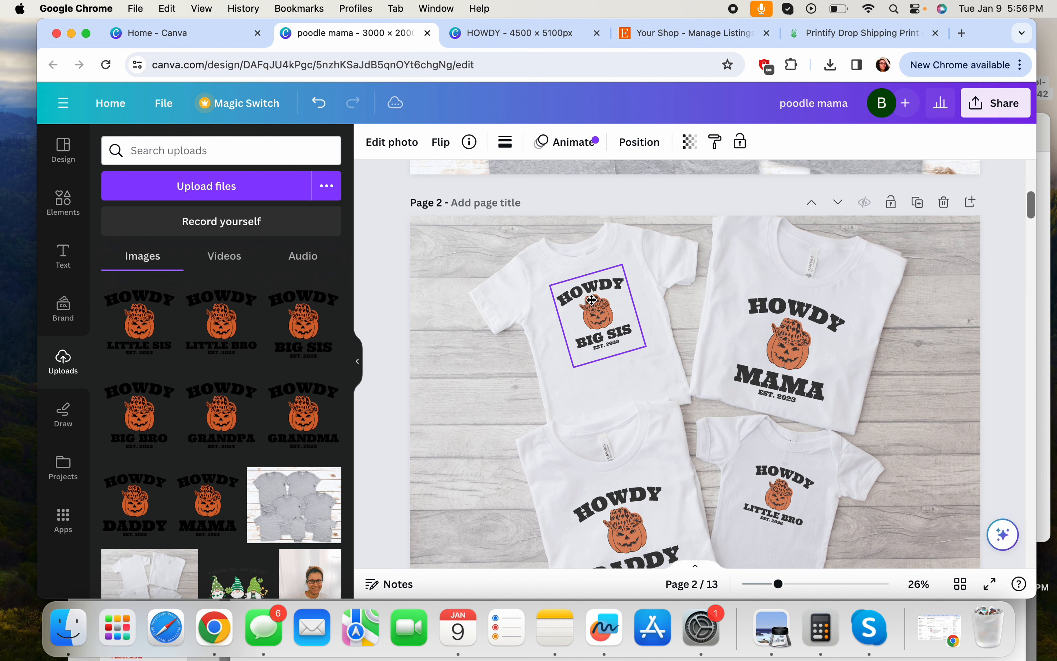
{"action": "scroll", "coordinate": [739, 356], "scroll_direction": "up", "scroll_amount": 2}
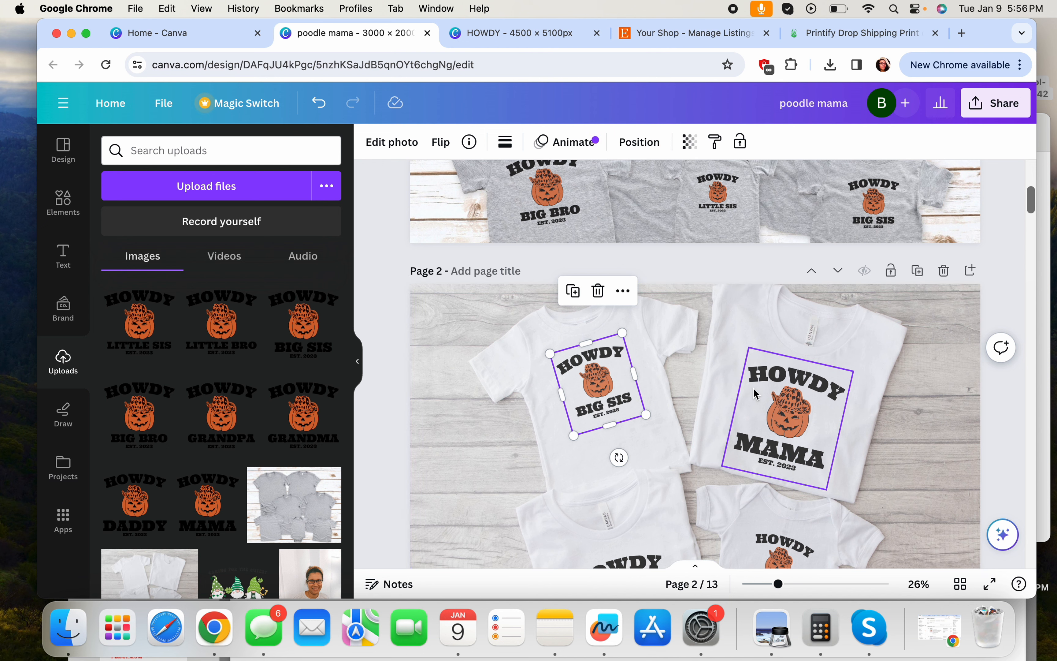
{"action": "scroll", "coordinate": [756, 393], "scroll_direction": "down", "scroll_amount": 3}
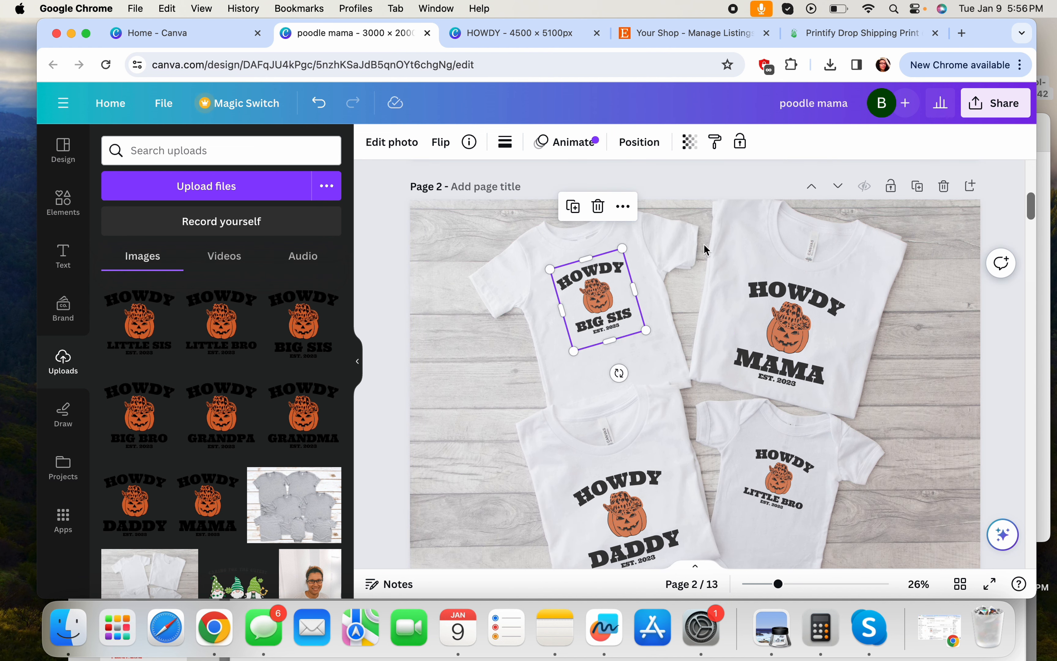
{"action": "scroll", "coordinate": [784, 295], "scroll_direction": "up", "scroll_amount": 10}
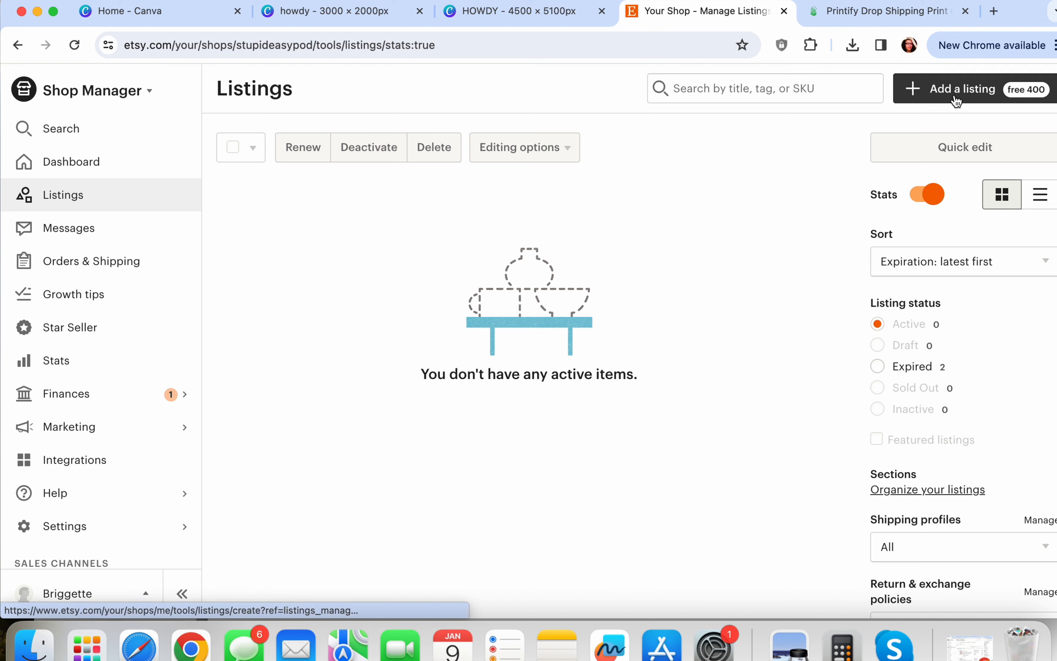
Start a new Etsy listing from the Shop Manager Listings page
{"action": "left_click", "coordinate": [991, 87]}
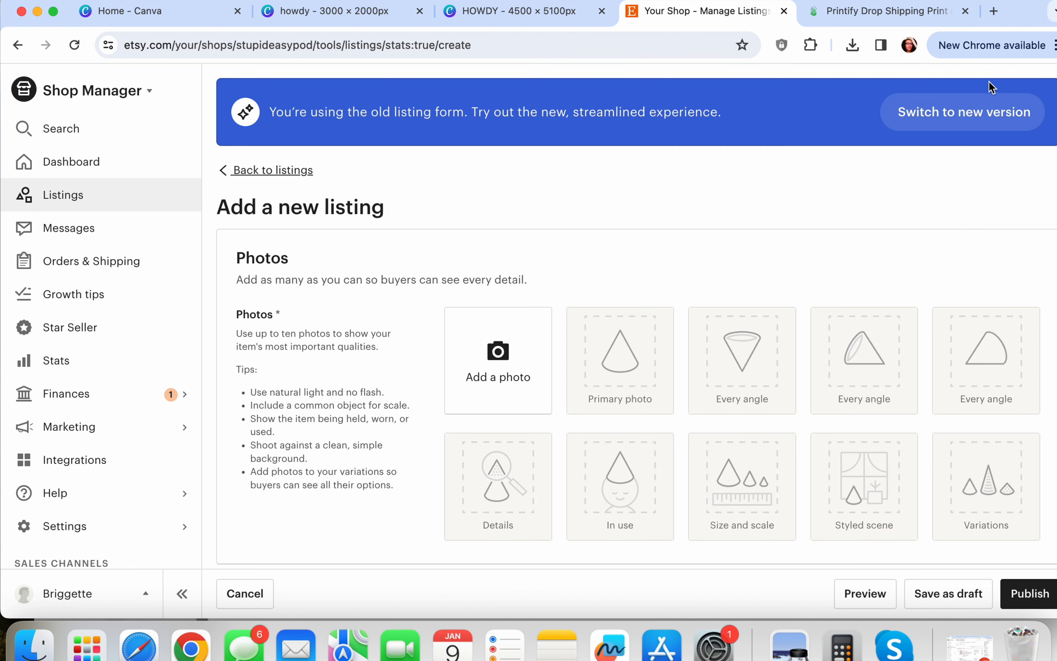
{"action": "left_click", "coordinate": [279, 172]}
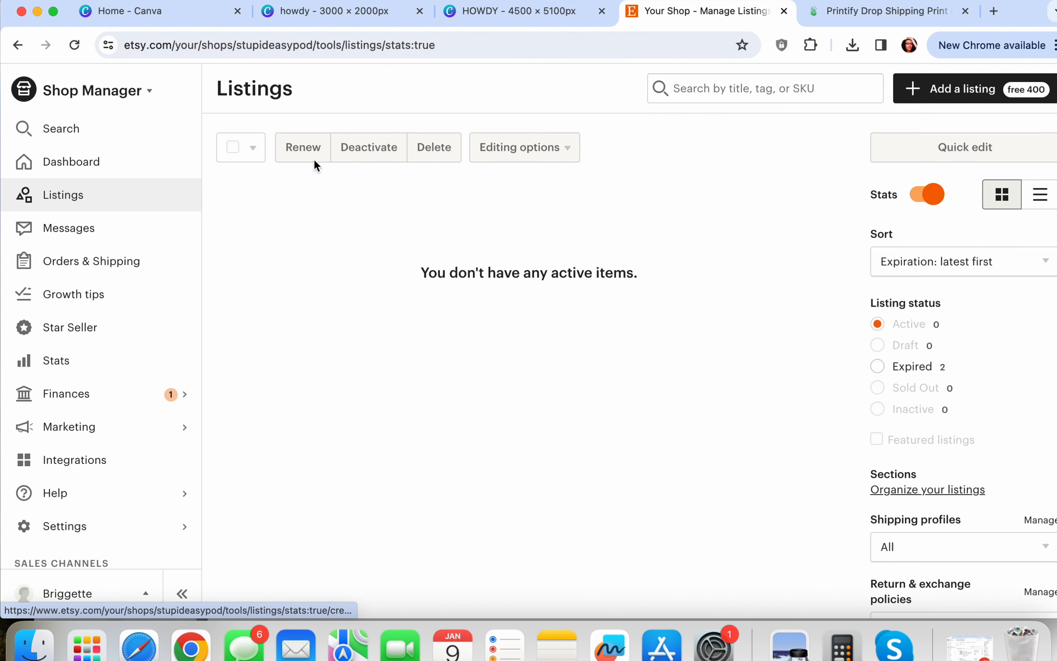
{"action": "left_click", "coordinate": [905, 90]}
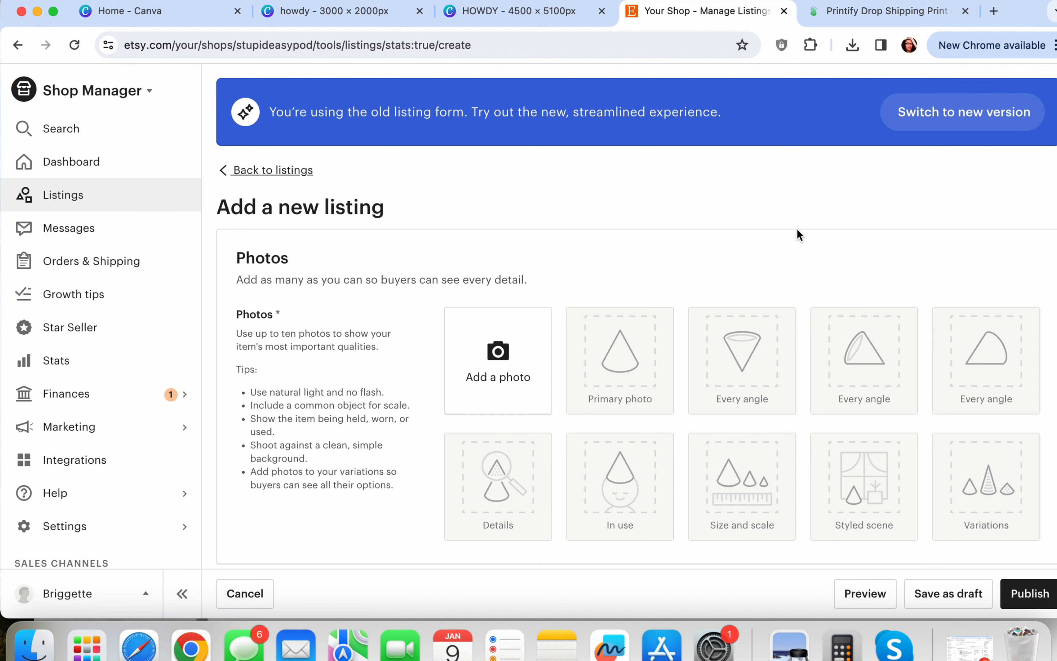
{"action": "scroll", "coordinate": [796, 233], "scroll_direction": "down", "scroll_amount": 2}
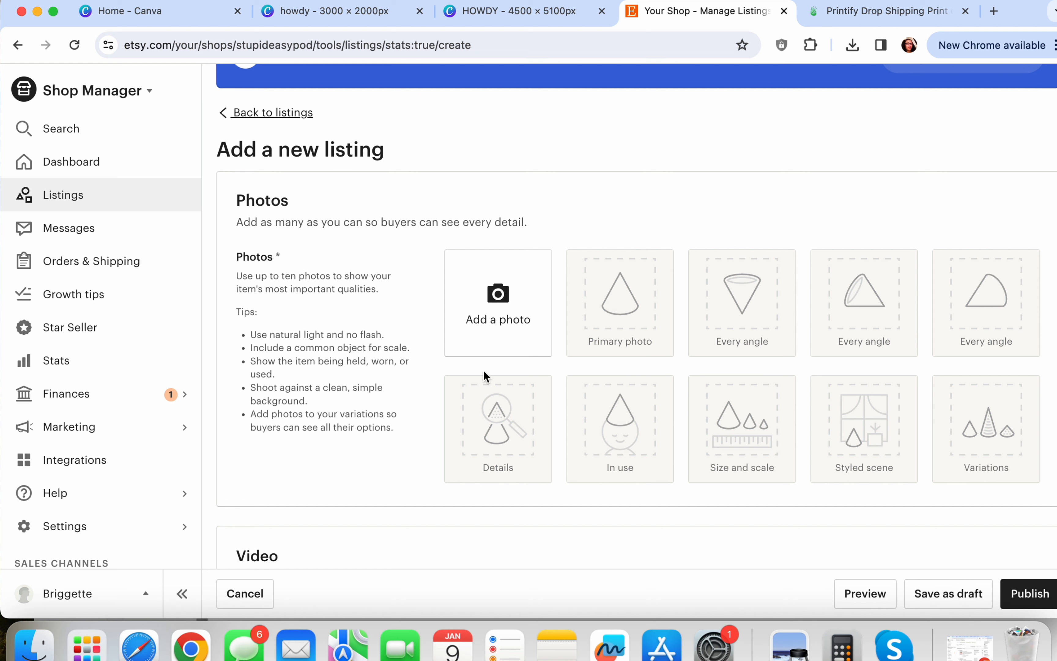
{"action": "scroll", "coordinate": [483, 369], "scroll_direction": "down", "scroll_amount": 10}
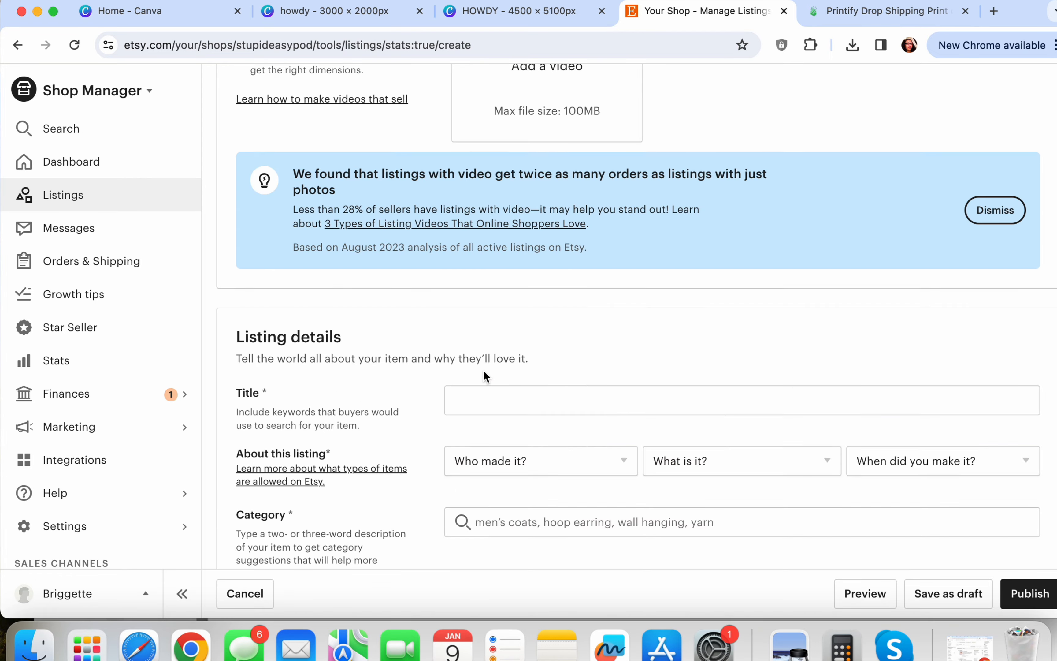
{"action": "scroll", "coordinate": [483, 369], "scroll_direction": "up", "scroll_amount": 15}
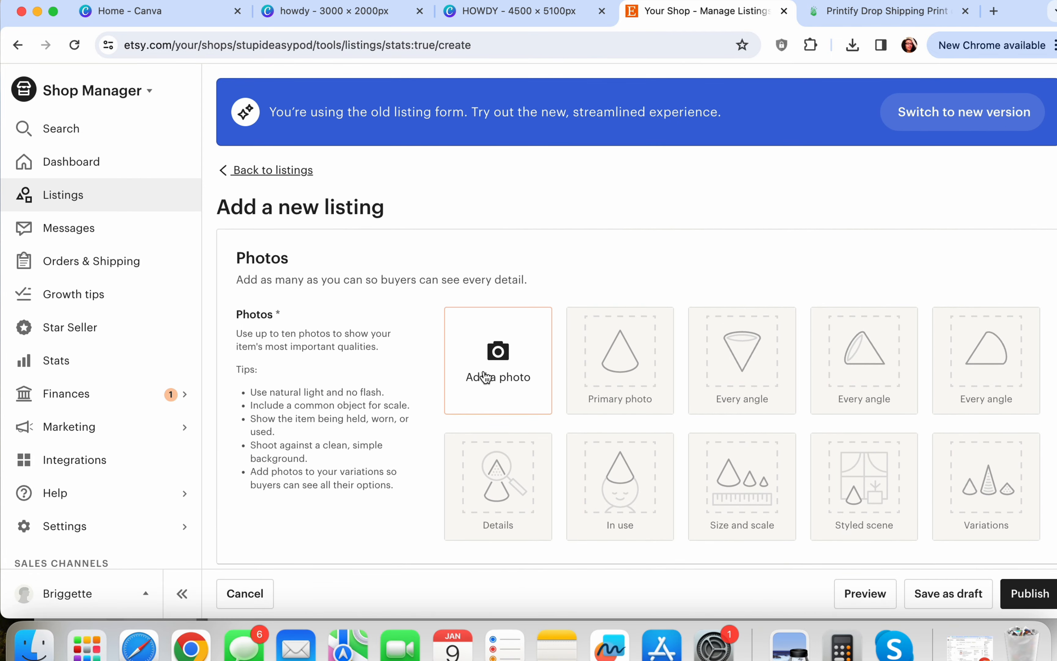
Upload the grey-shirt and white-shirt HOWDY mockup JPGs from Downloads as listing photos
{"action": "left_click", "coordinate": [498, 359]}
{"action": "double_click", "coordinate": [401, 214]}
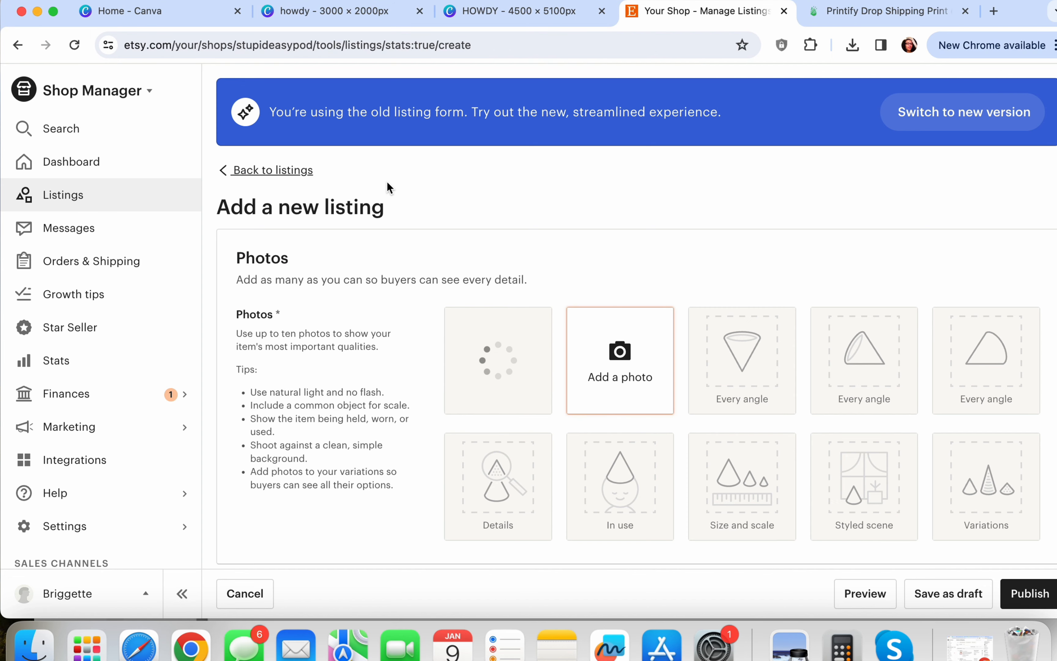
{"action": "left_click", "coordinate": [588, 361]}
{"action": "double_click", "coordinate": [449, 214]}
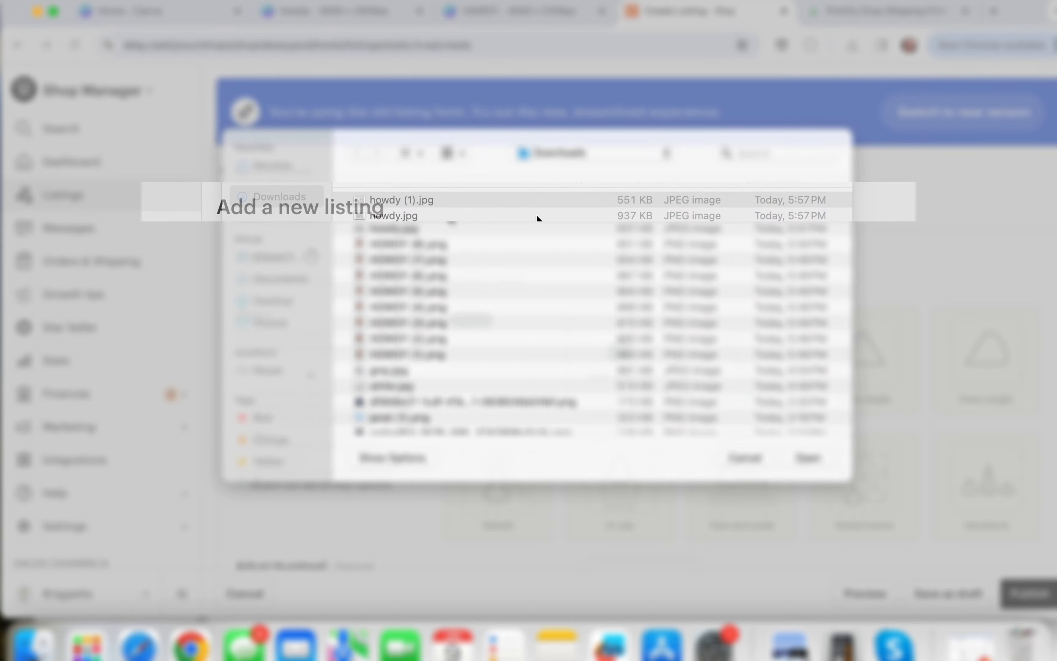
{"action": "scroll", "coordinate": [687, 243], "scroll_direction": "down", "scroll_amount": 1}
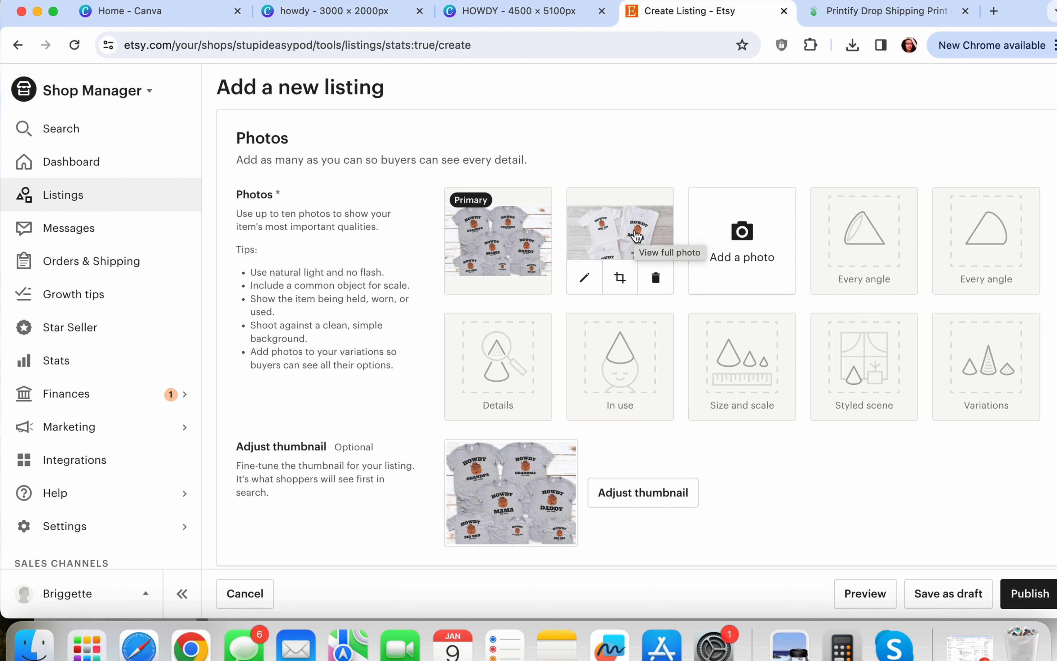
Preview the primary grey family-tee photo full size, then close the preview
{"action": "left_click", "coordinate": [519, 225]}
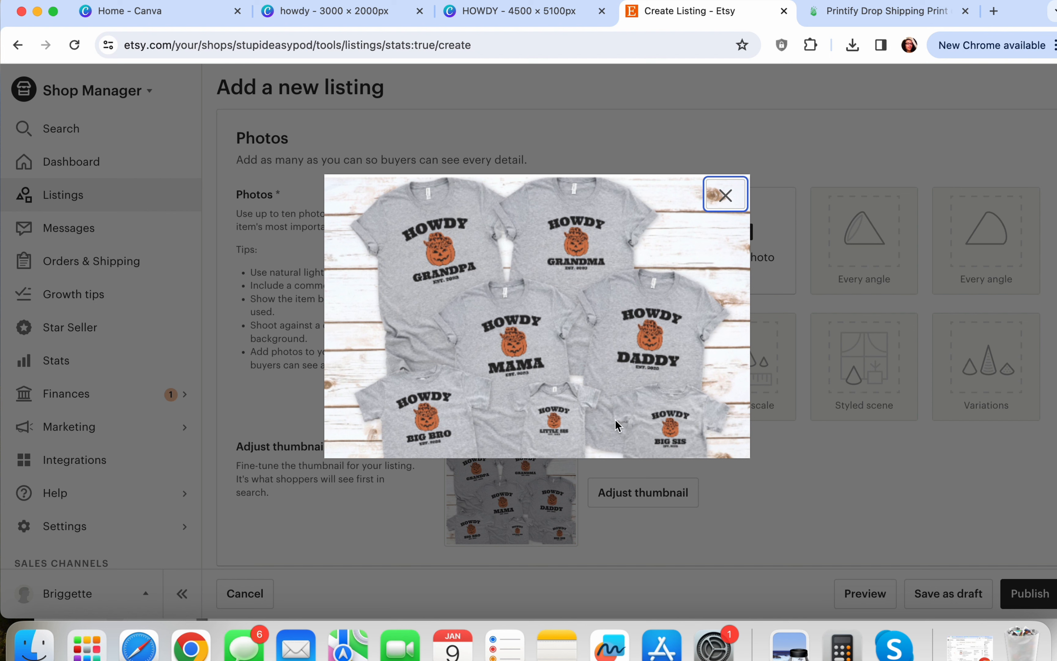
{"action": "left_click", "coordinate": [727, 195]}
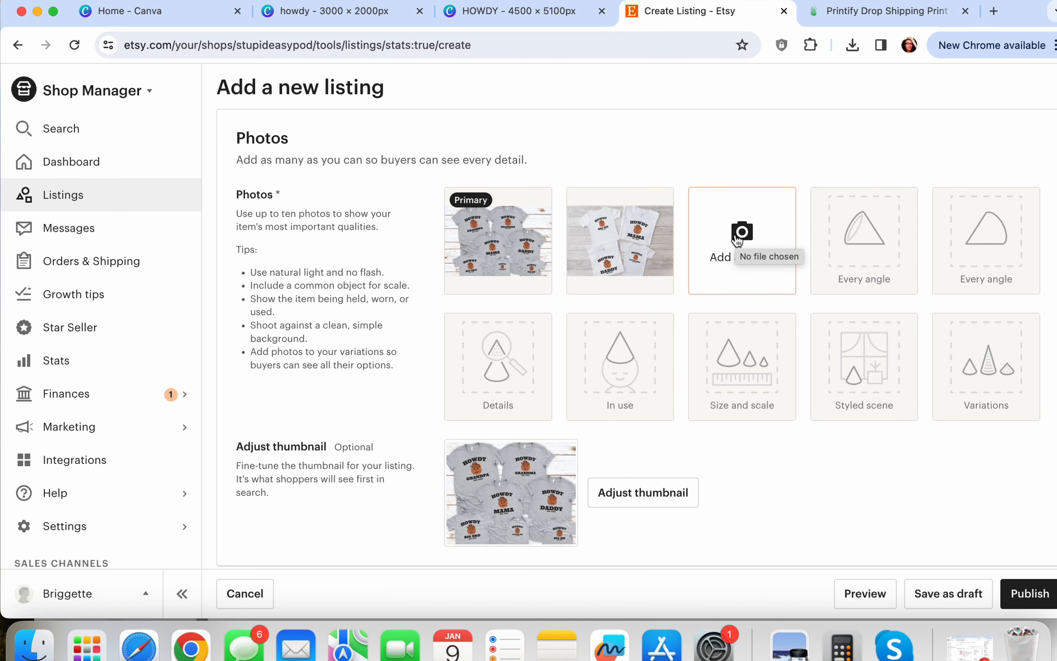
{"action": "left_click", "coordinate": [738, 240]}
{"action": "left_click", "coordinate": [99, 1]}
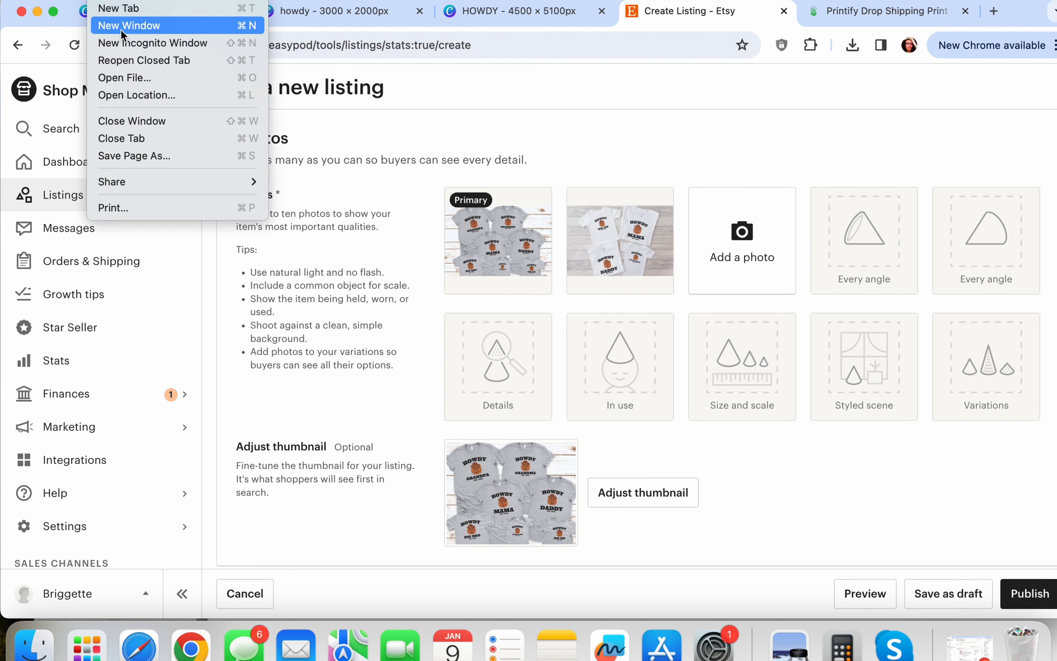
In a private window, search Etsy for 'toddler size chart' and open the Bella Canvas 3001T result
{"action": "left_click", "coordinate": [124, 44]}
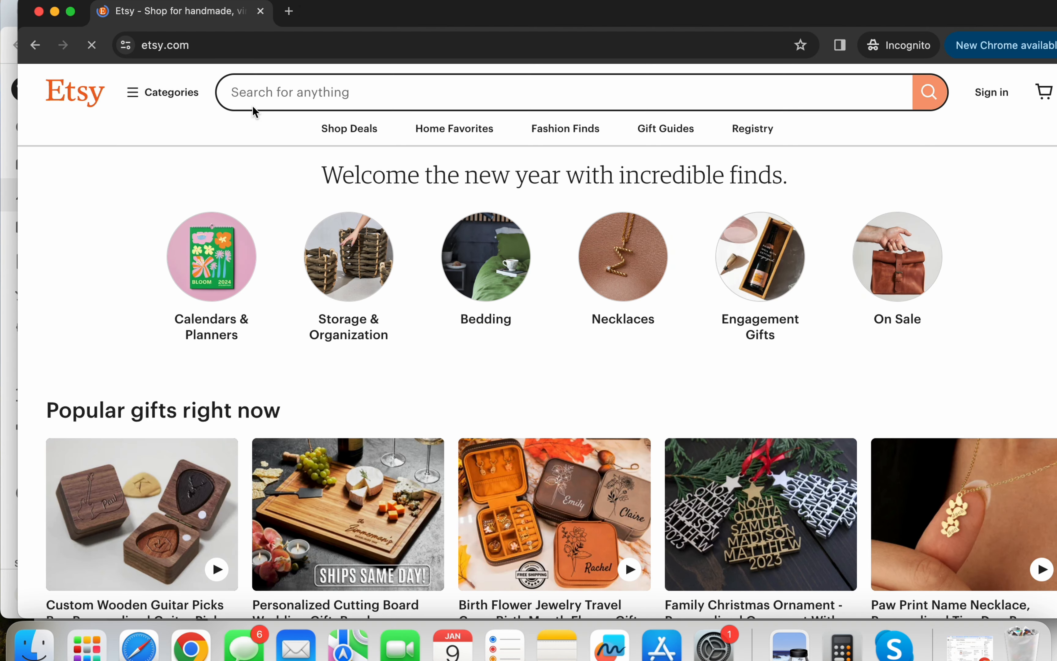
{"action": "type", "text": "tod"}
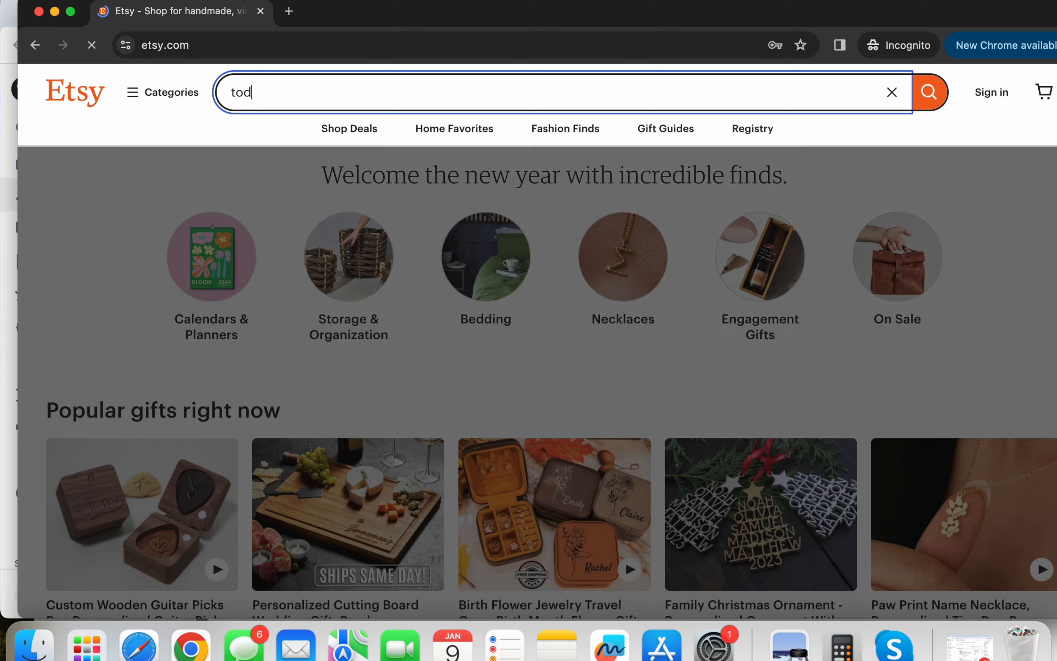
{"action": "type", "text": "dler size chart"}
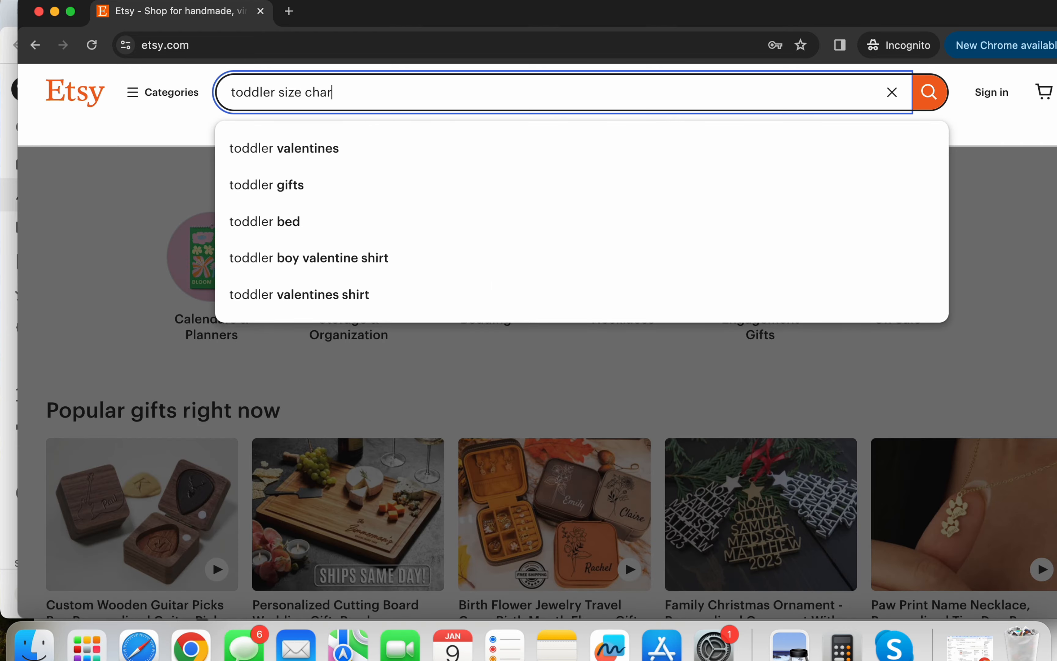
{"action": "key", "text": "Return"}
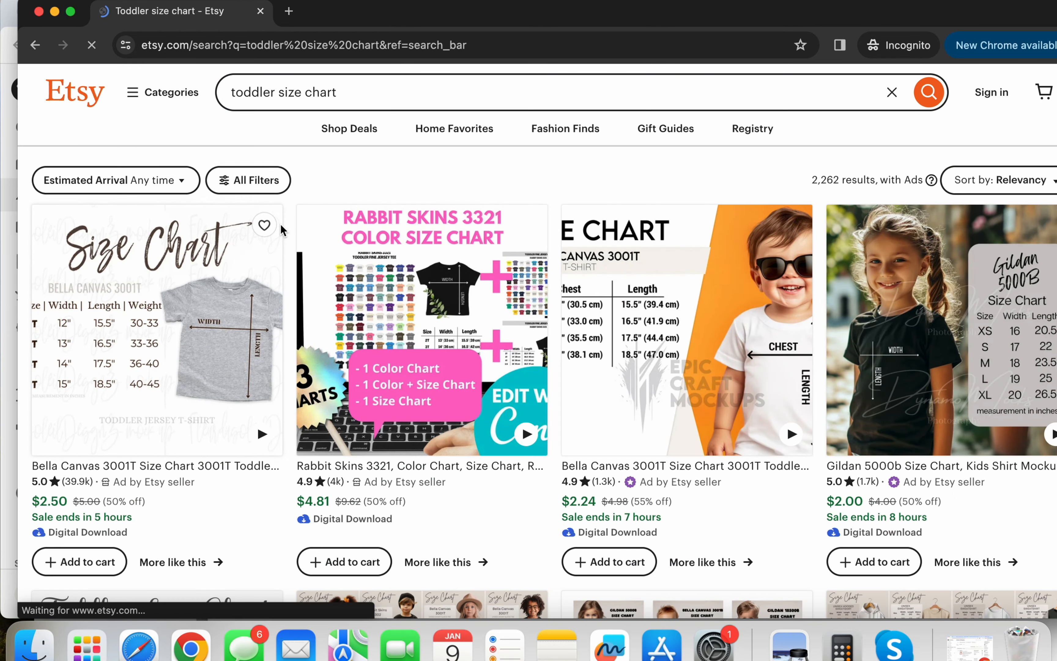
{"action": "scroll", "coordinate": [225, 310], "scroll_direction": "down", "scroll_amount": 8}
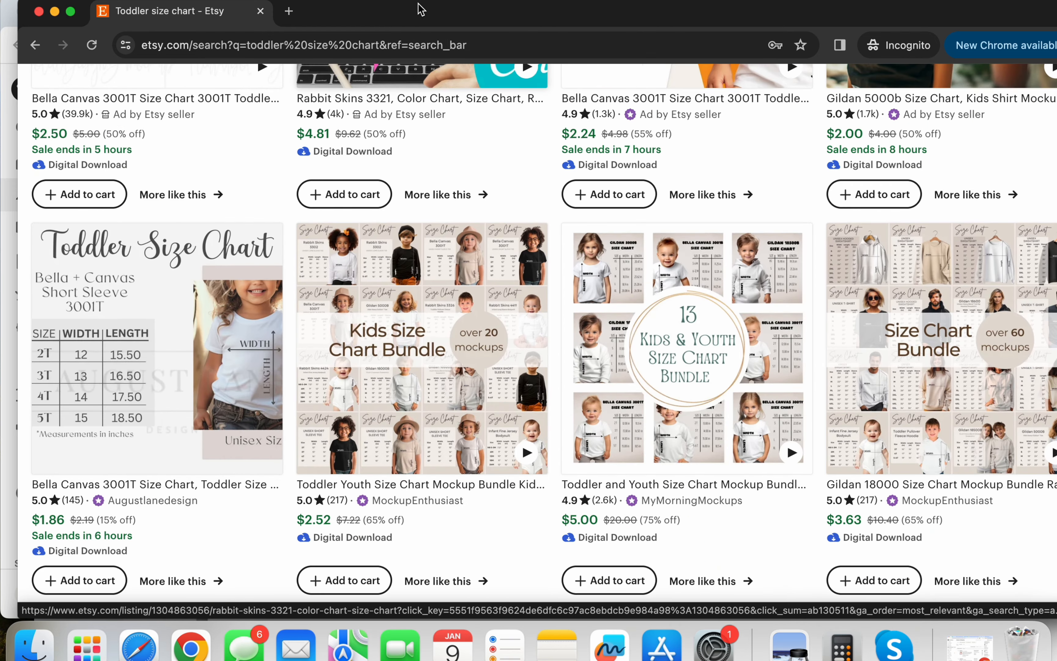
{"action": "scroll", "coordinate": [370, 247], "scroll_direction": "down", "scroll_amount": 3}
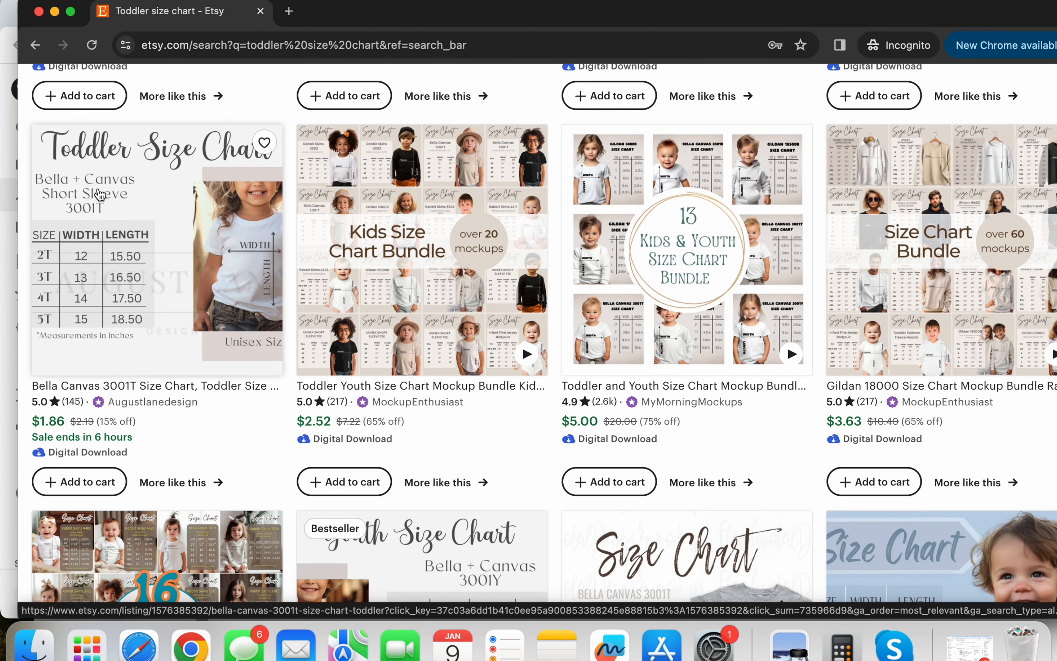
{"action": "left_click", "coordinate": [100, 198]}
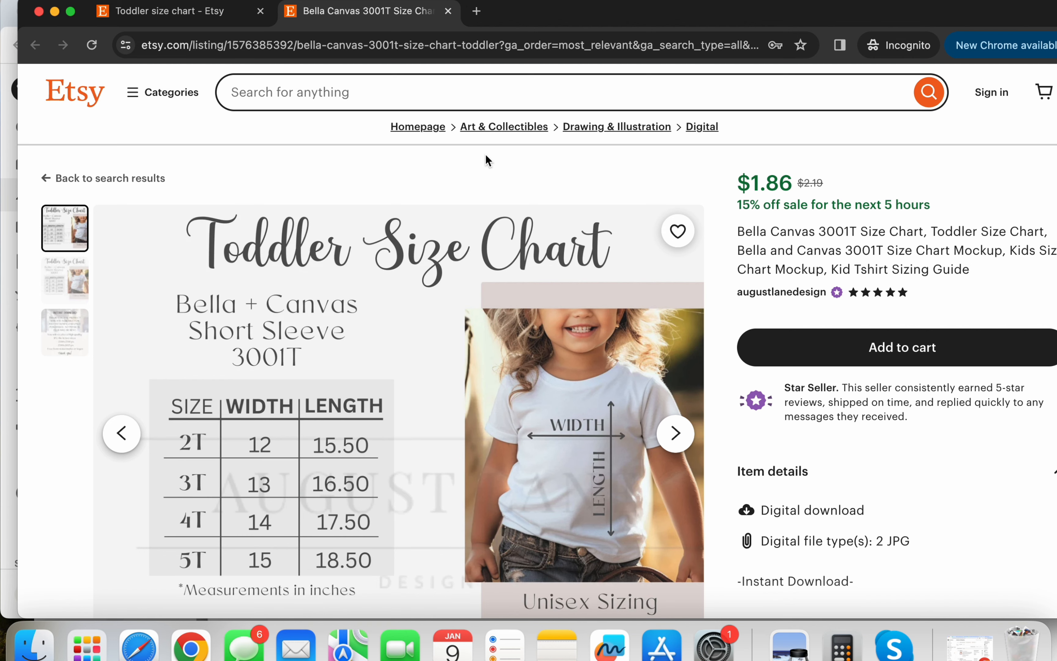
{"action": "left_click_drag", "start_coordinate": [586, 27], "coordinate": [584, 206]}
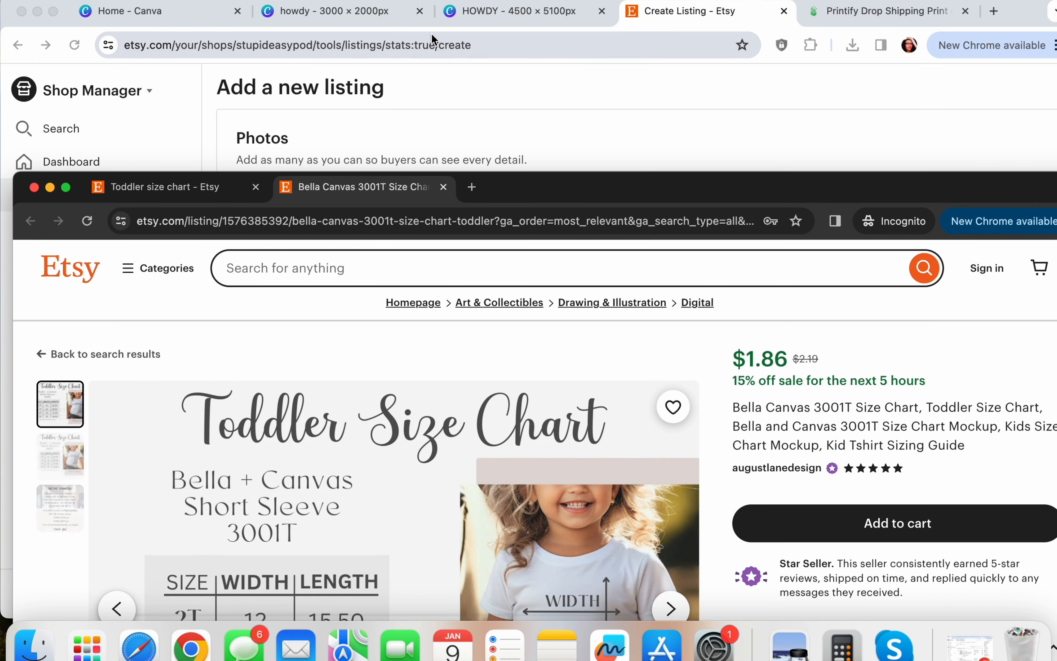
Browse Printify's Kids' Clothing > T-shirts catalog for toddler tees, then return to the Etsy listing
{"action": "left_click", "coordinate": [852, 20]}
{"action": "left_click", "coordinate": [851, 18]}
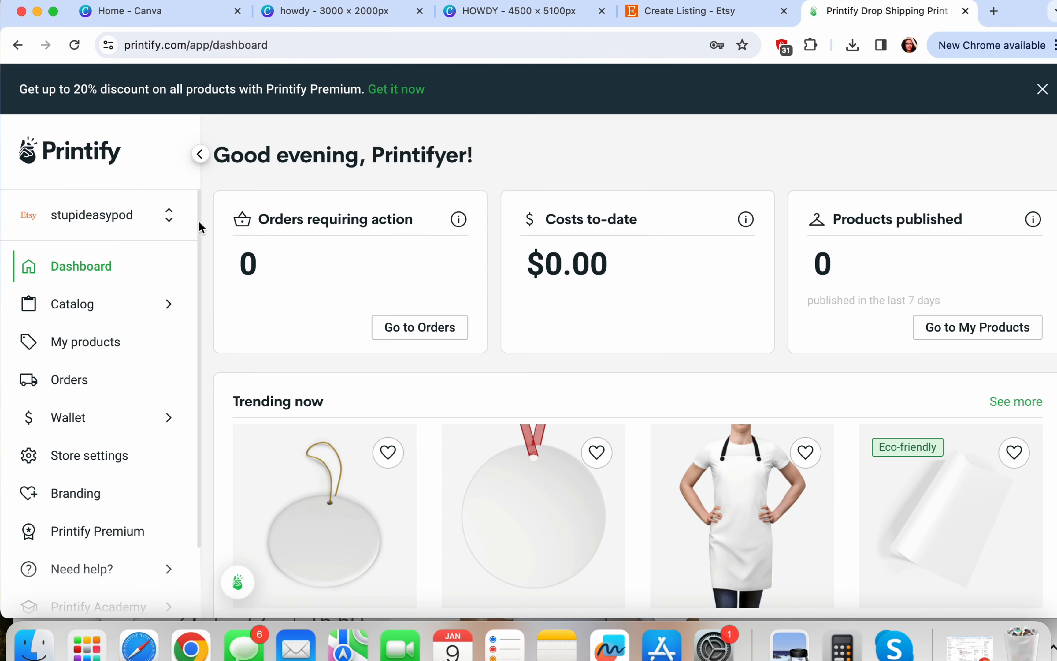
{"action": "mouse_move", "coordinate": [160, 315]}
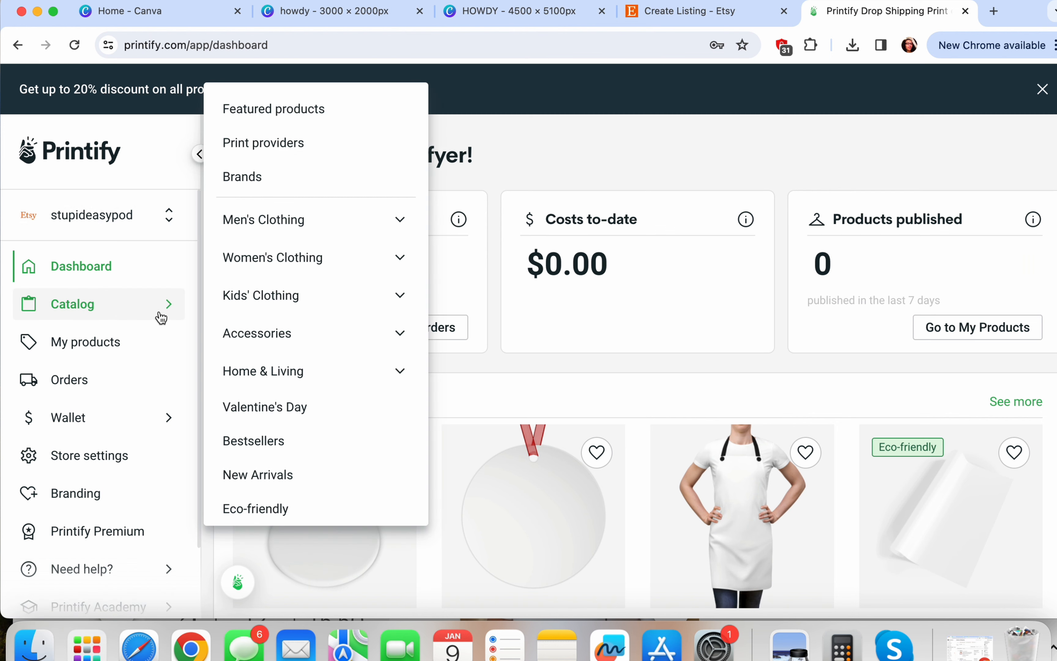
{"action": "left_click", "coordinate": [302, 296]}
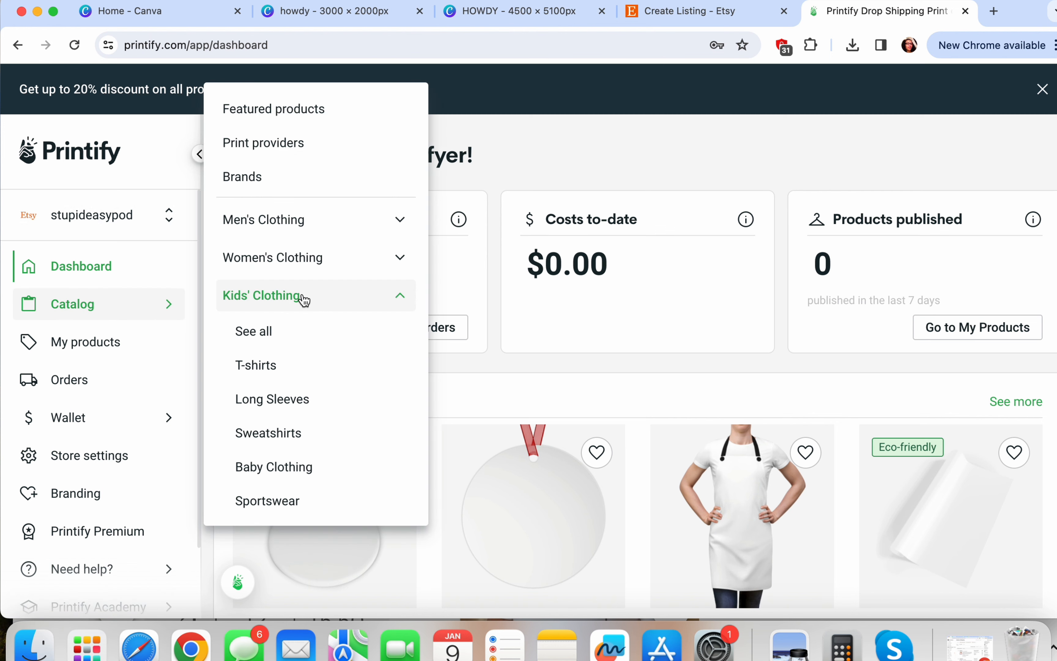
{"action": "left_click", "coordinate": [262, 367]}
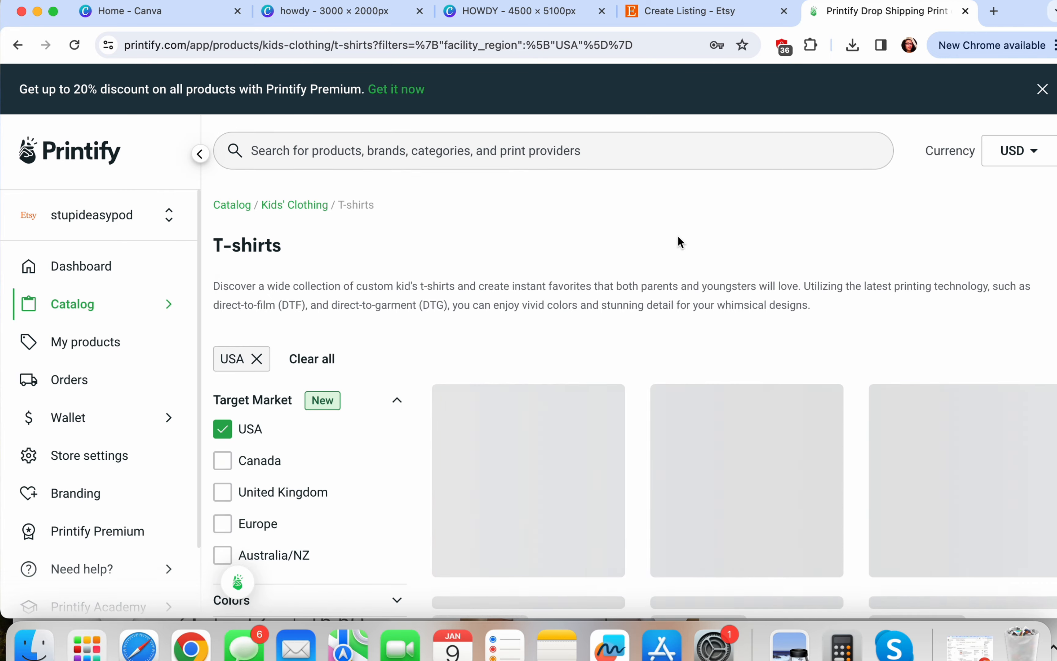
{"action": "scroll", "coordinate": [677, 236], "scroll_direction": "down", "scroll_amount": 3}
{"action": "scroll", "coordinate": [735, 209], "scroll_direction": "down", "scroll_amount": 2}
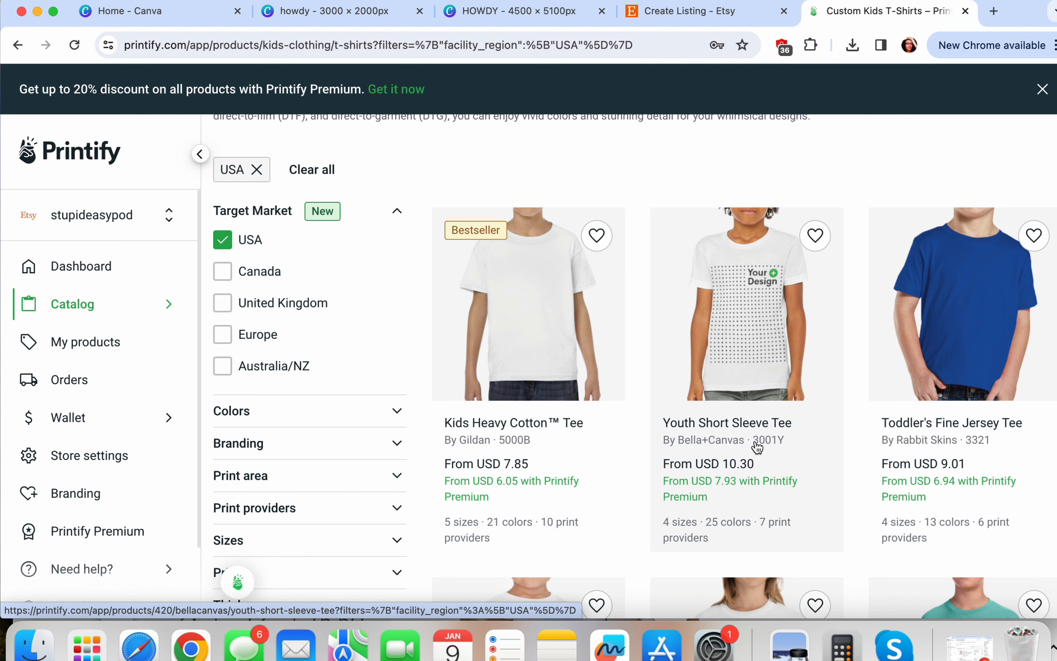
{"action": "scroll", "coordinate": [765, 443], "scroll_direction": "down", "scroll_amount": 8}
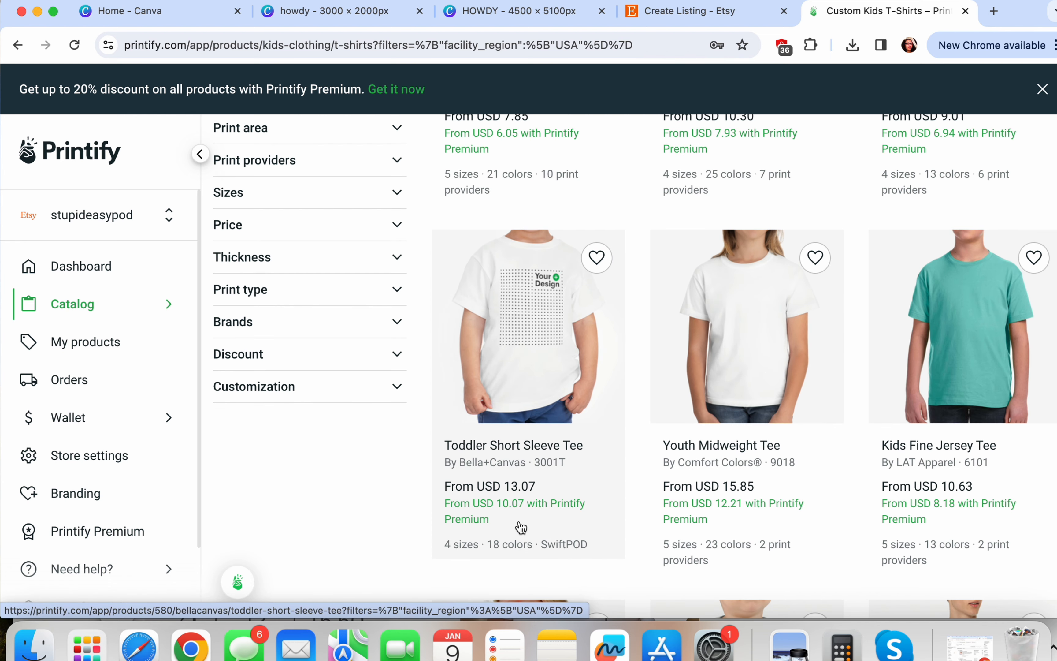
{"action": "scroll", "coordinate": [522, 528], "scroll_direction": "up", "scroll_amount": 4}
{"action": "scroll", "coordinate": [549, 350], "scroll_direction": "up", "scroll_amount": 2}
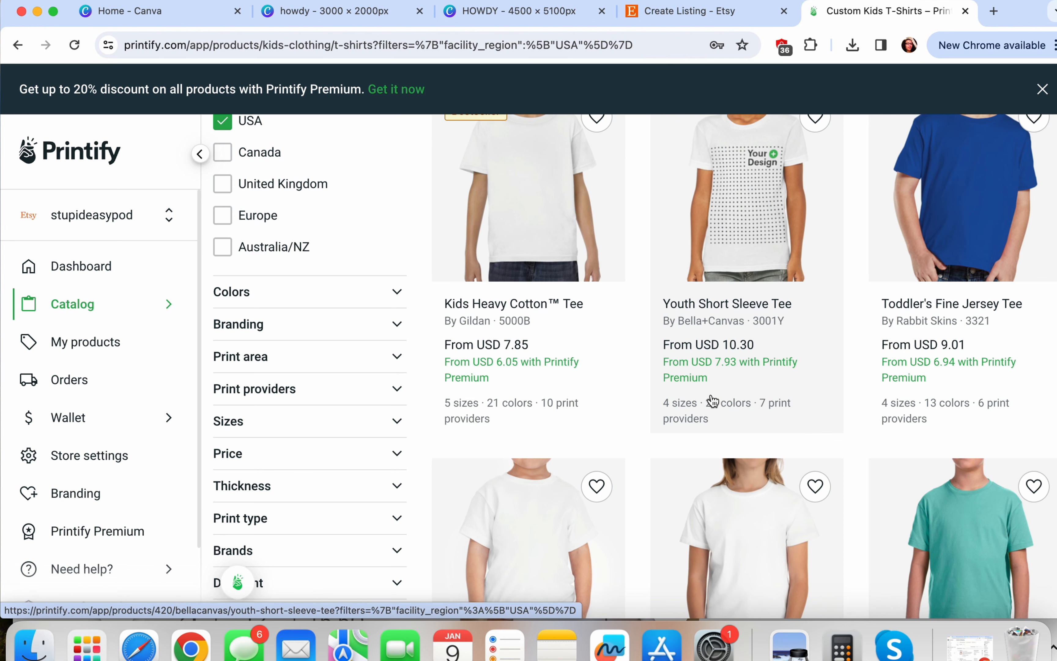
{"action": "scroll", "coordinate": [713, 400], "scroll_direction": "up", "scroll_amount": 2}
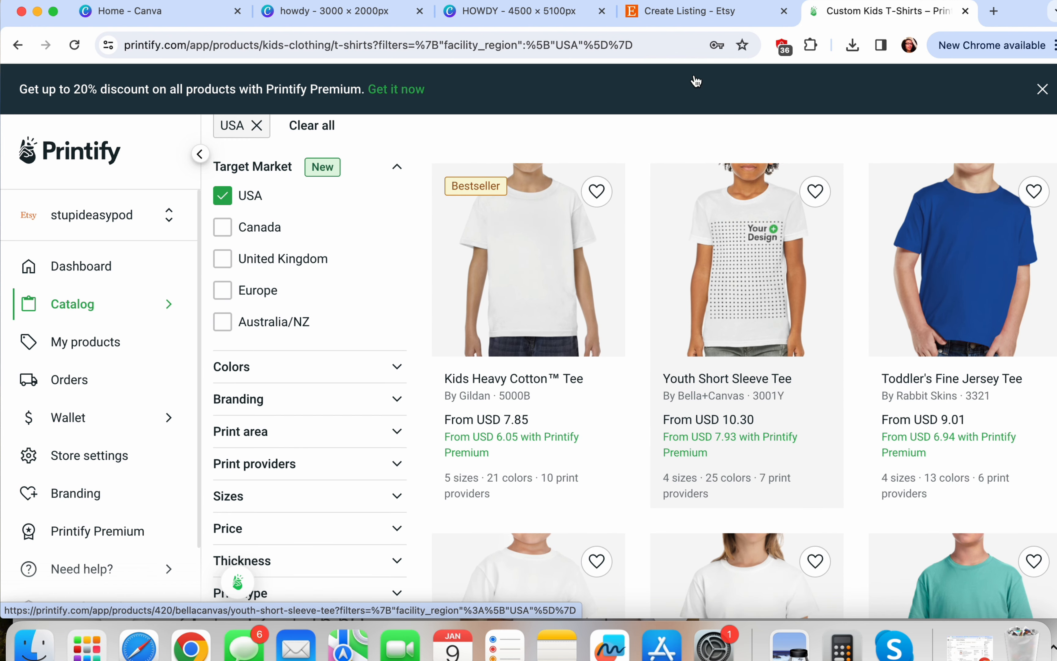
{"action": "left_click", "coordinate": [680, 13]}
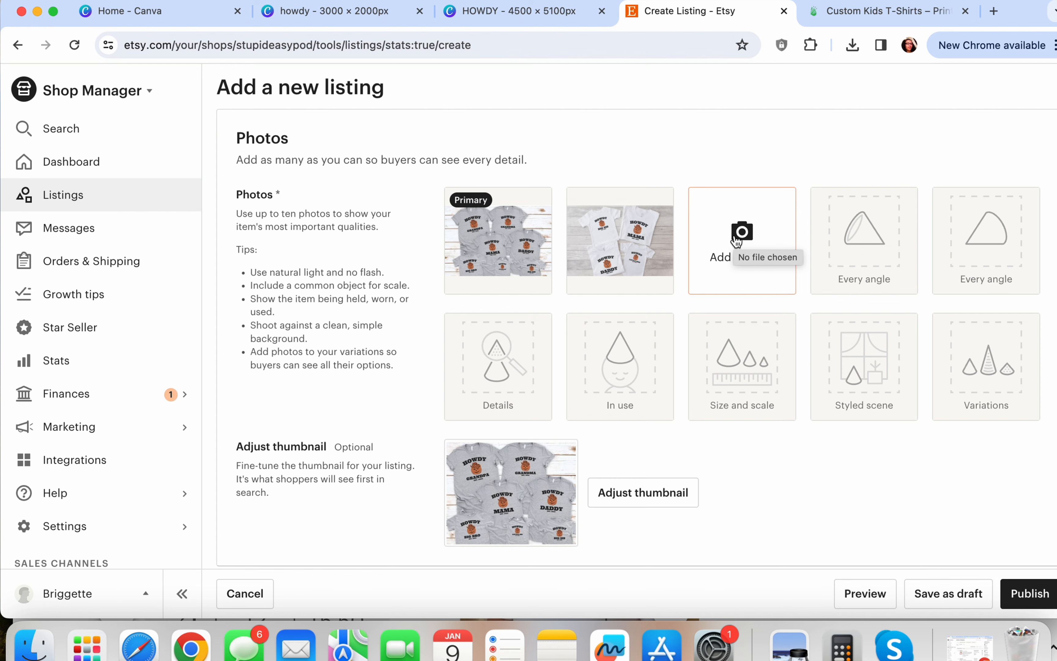
Inspect the primary listing photo enlarged, close it, and return to the Canva howdy design
{"action": "left_click", "coordinate": [542, 204]}
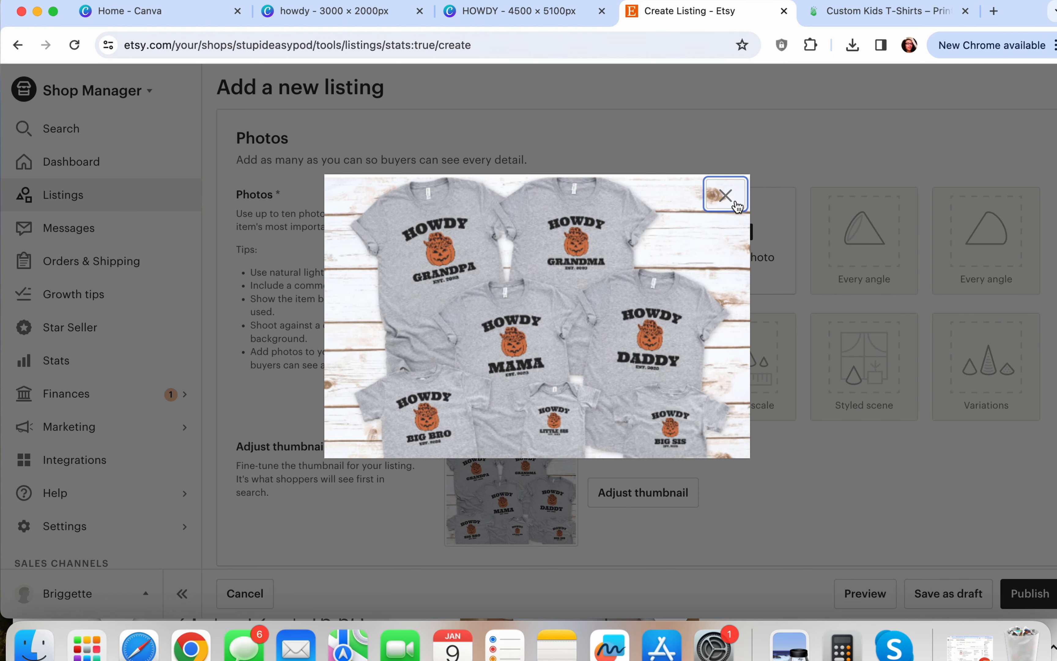
{"action": "left_click", "coordinate": [725, 195]}
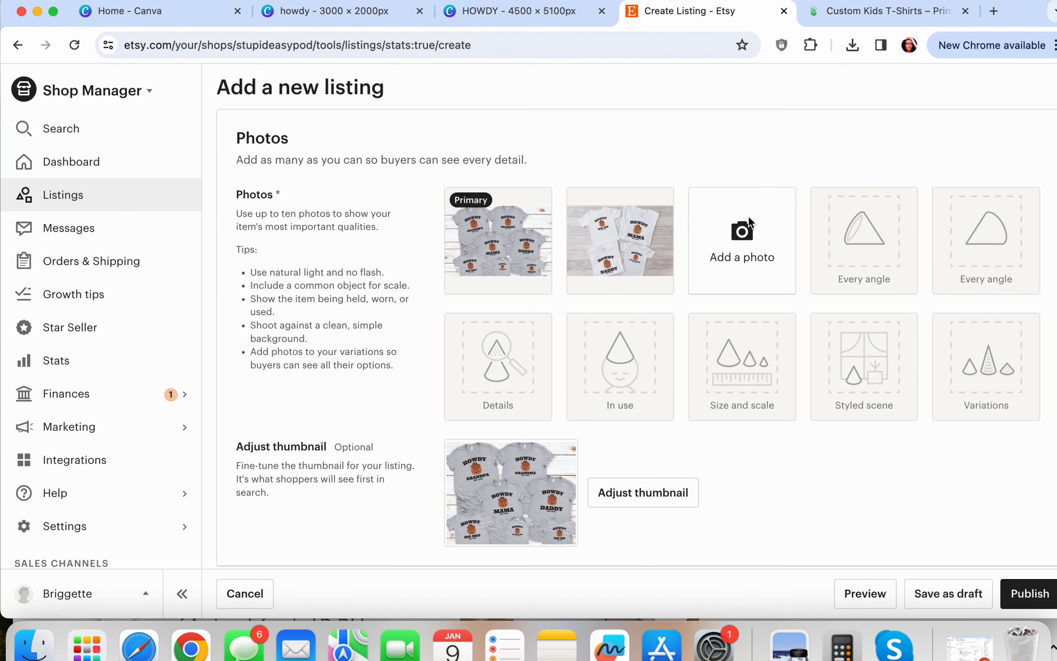
{"action": "left_click", "coordinate": [382, 15]}
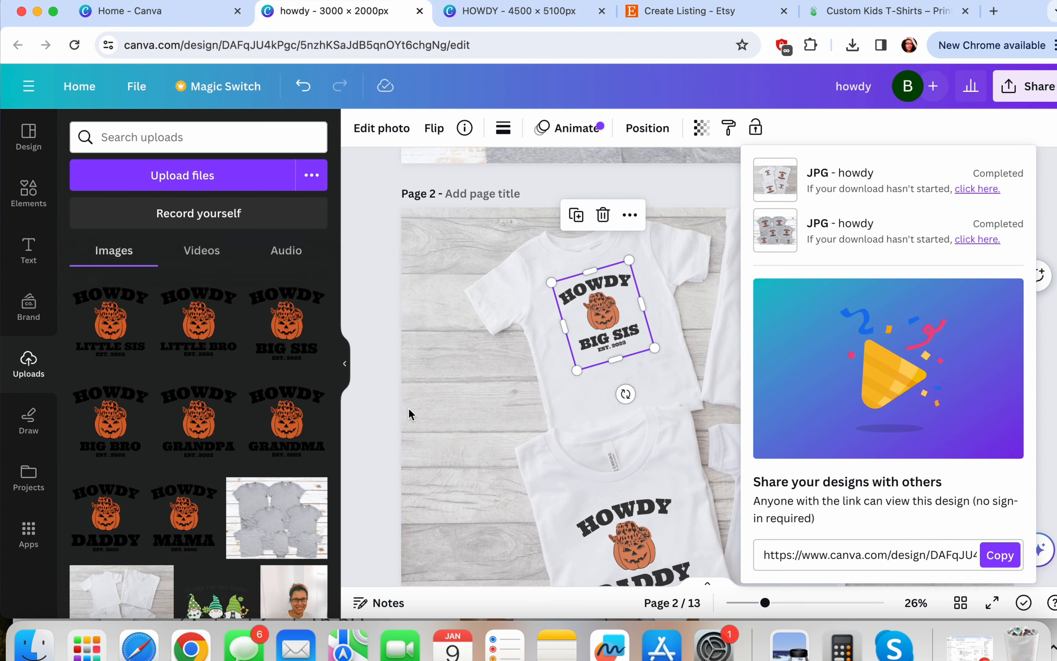
Insert a blank page after page 1 and add a heading to it
{"action": "left_click_drag", "start_coordinate": [765, 603], "coordinate": [740, 604]}
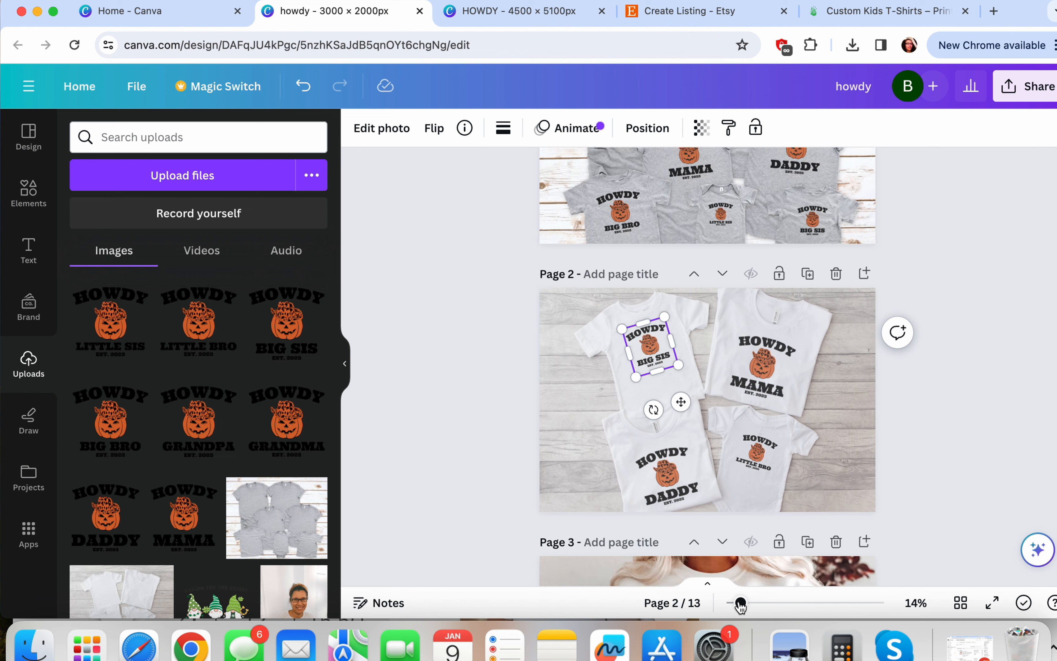
{"action": "scroll", "coordinate": [900, 314], "scroll_direction": "up", "scroll_amount": 3}
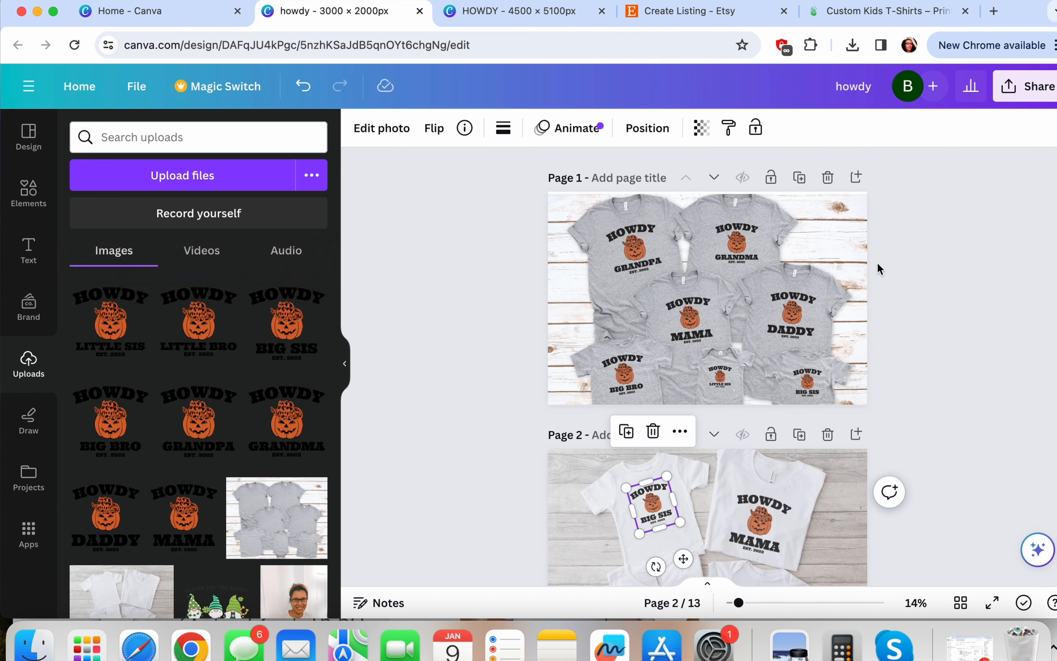
{"action": "left_click", "coordinate": [857, 178]}
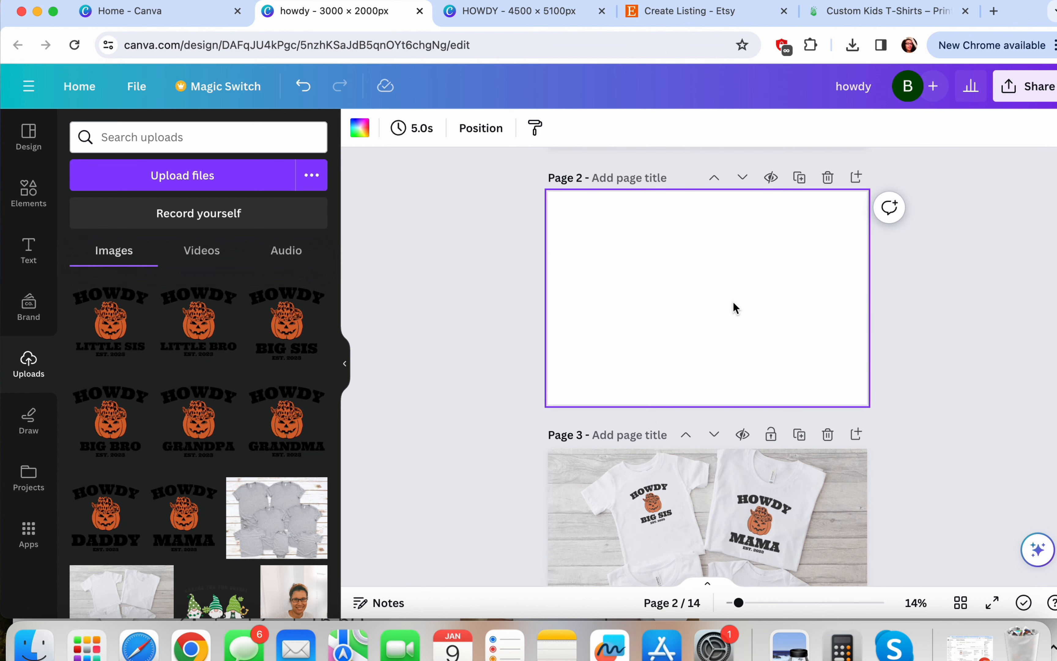
{"action": "left_click", "coordinate": [31, 253]}
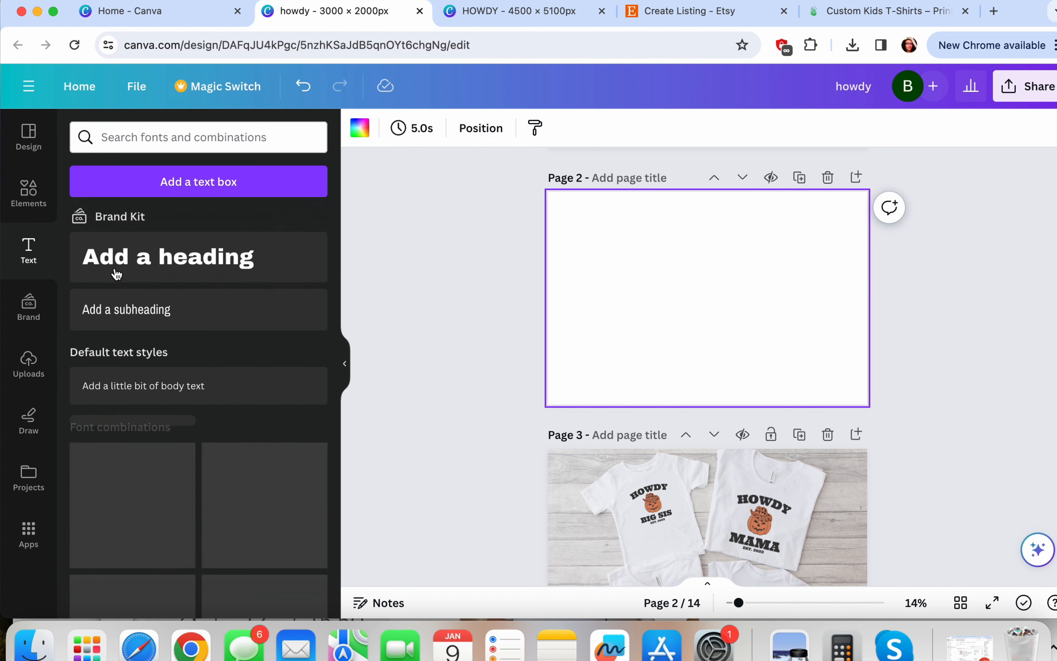
{"action": "left_click", "coordinate": [183, 276]}
Set the heading to font size 200, reading HOW TO ORDER, and move it near the top
{"action": "left_click", "coordinate": [526, 128]}
{"action": "type", "text": "2"}
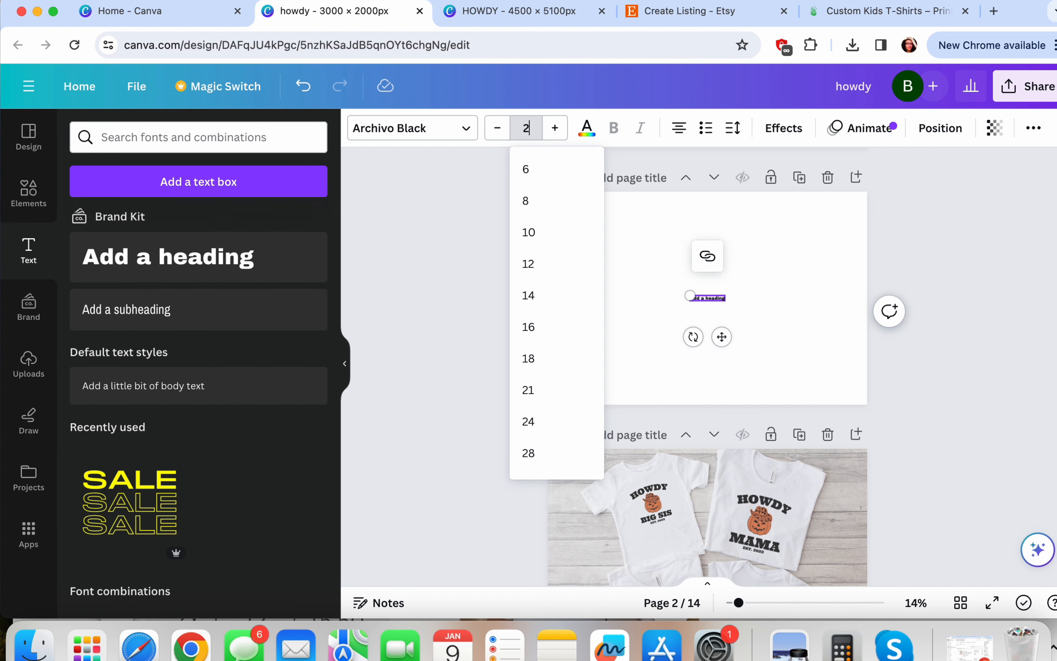
{"action": "type", "text": "00"}
{"action": "key", "text": "Return"}
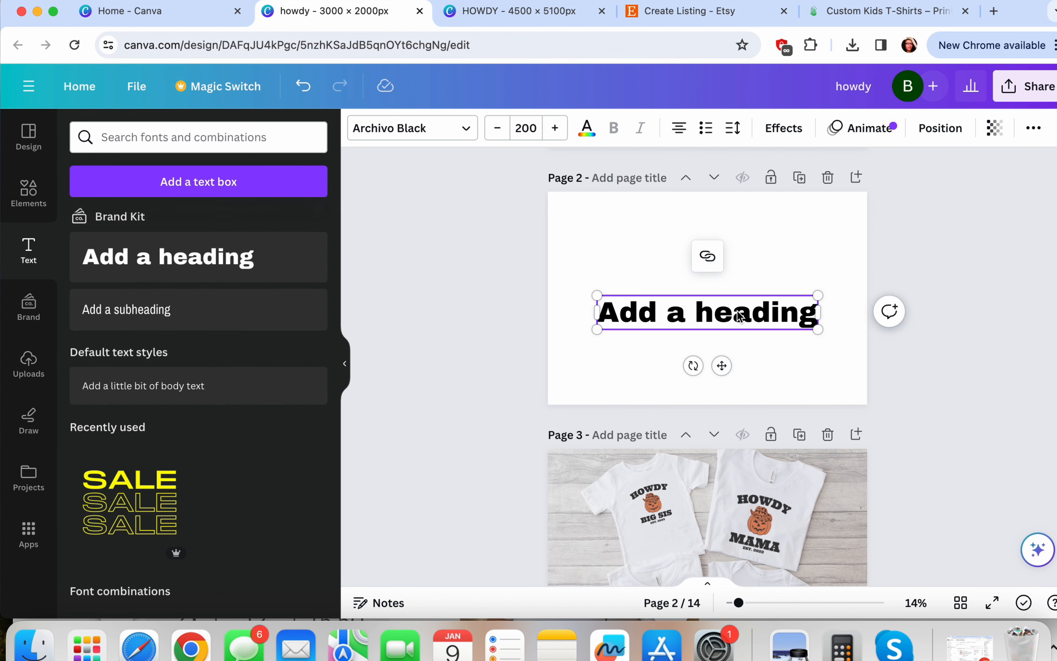
{"action": "triple_click", "coordinate": [738, 316]}
{"action": "type", "text": "HOW TO ORD"}
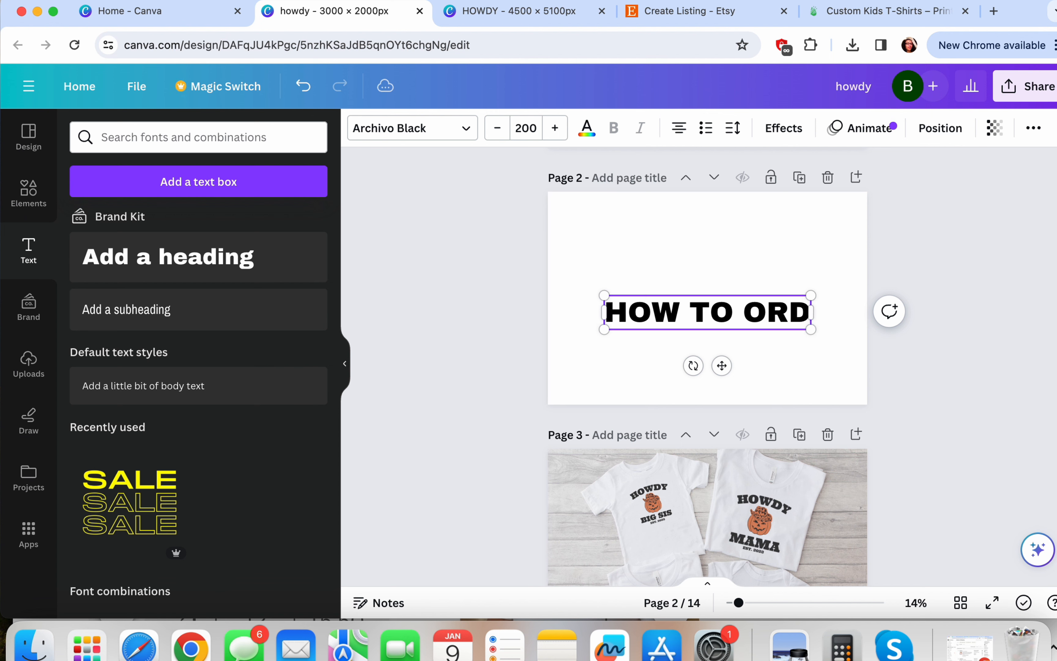
{"action": "type", "text": "ER"}
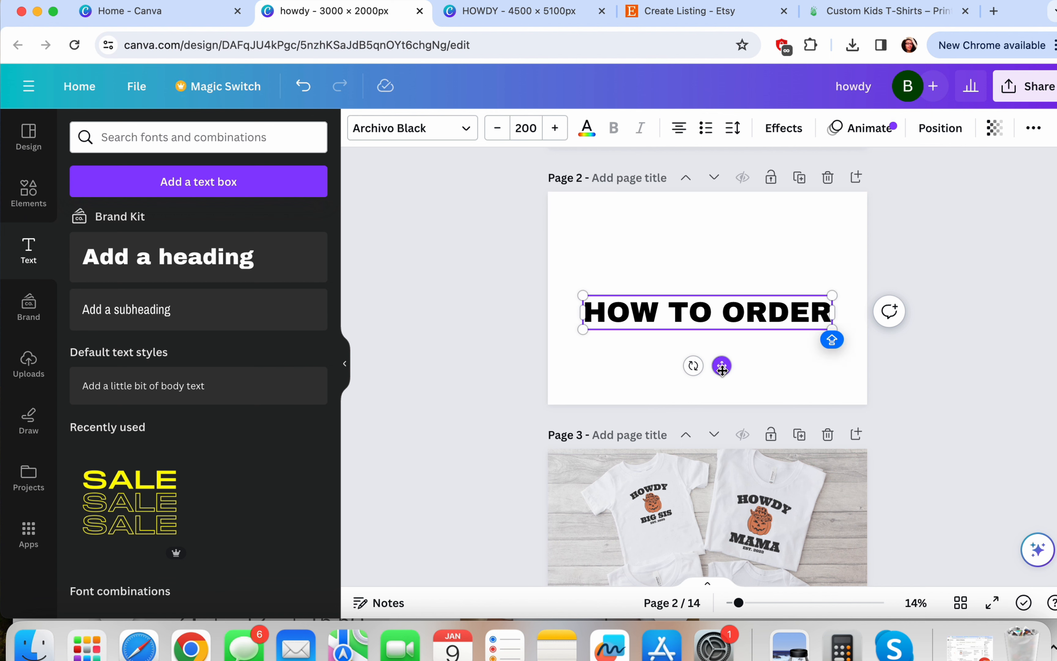
{"action": "left_click_drag", "start_coordinate": [722, 367], "coordinate": [720, 296]}
{"action": "left_click", "coordinate": [731, 318]}
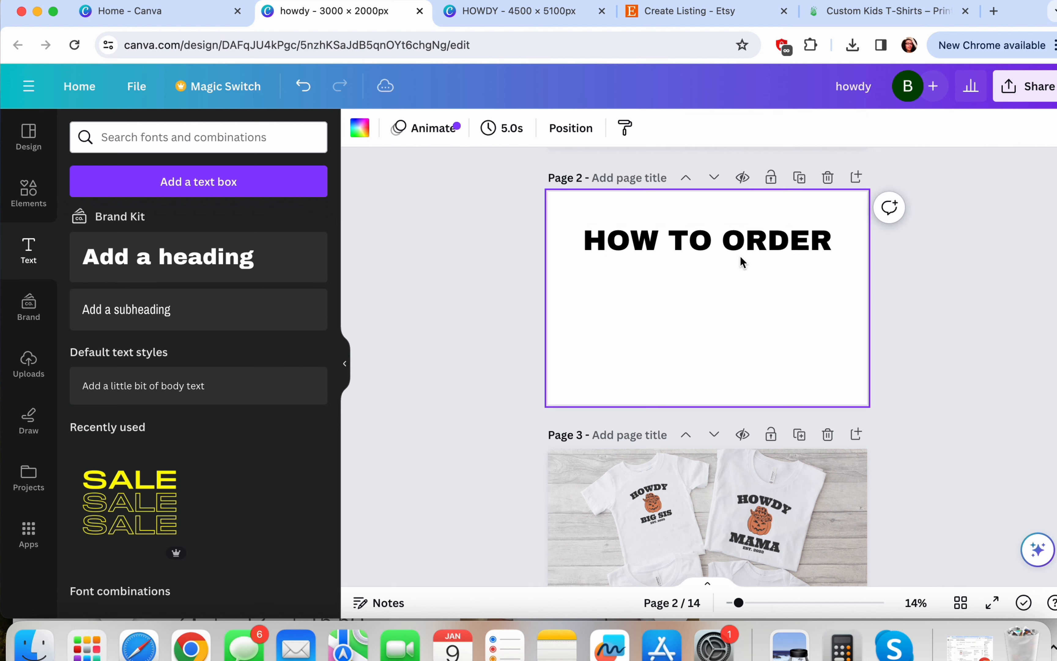
Duplicate the HOW TO ORDER heading just below itself and change the copy to 'ITEMS ARE NOT AS SET'
{"action": "left_click", "coordinate": [738, 256]}
{"action": "left_click_drag", "start_coordinate": [739, 256], "coordinate": [737, 301]}
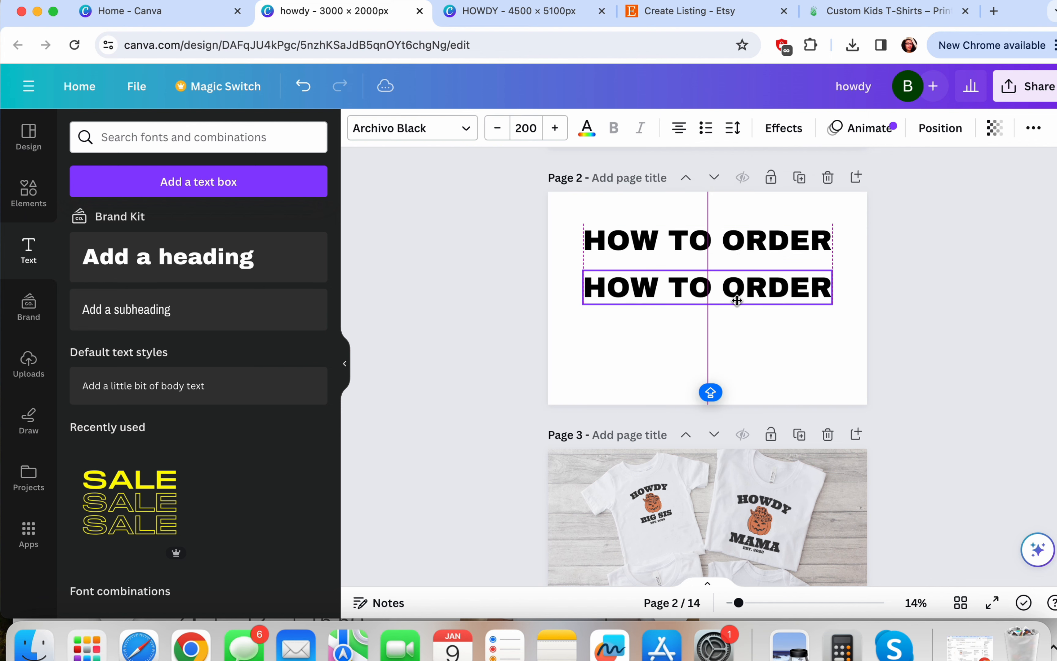
{"action": "double_click", "coordinate": [737, 301]}
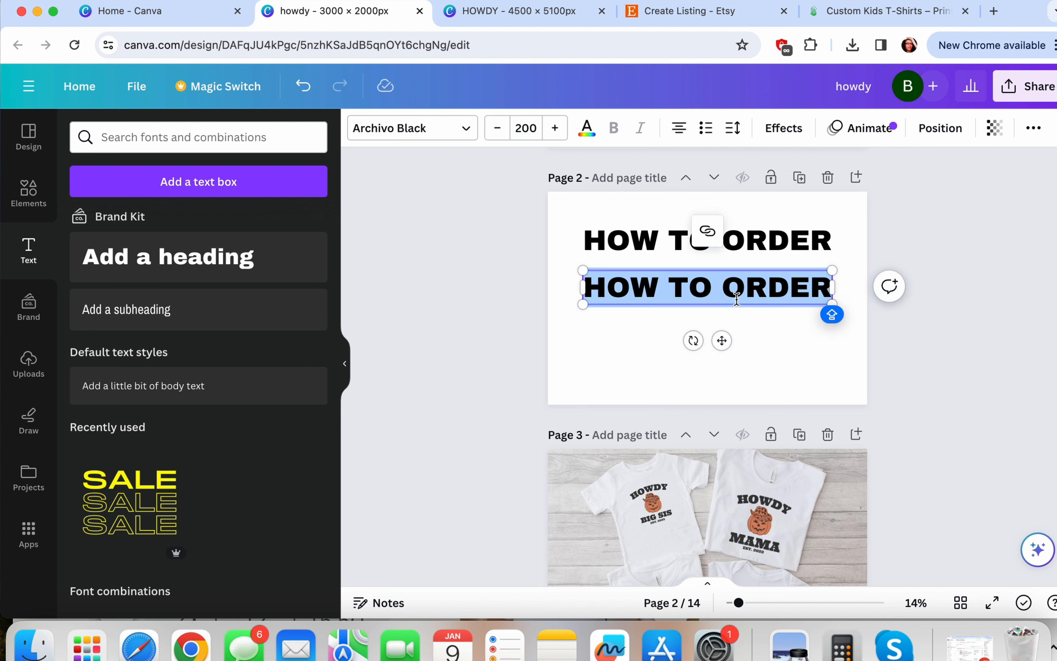
{"action": "type", "text": "ITEMS ARE N"}
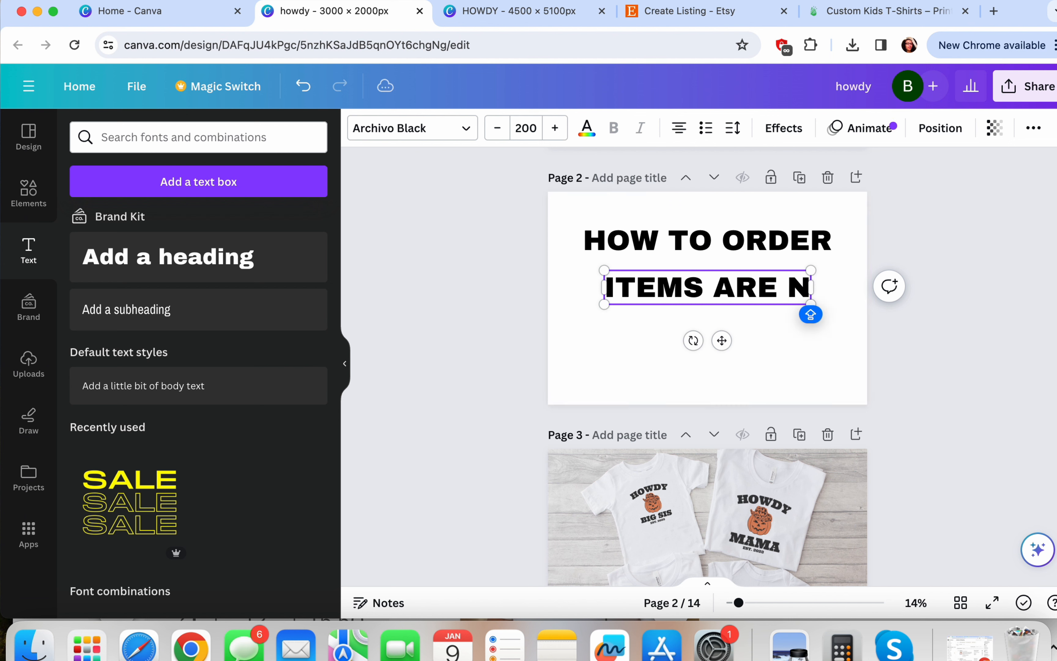
{"action": "type", "text": "OT AS SET"}
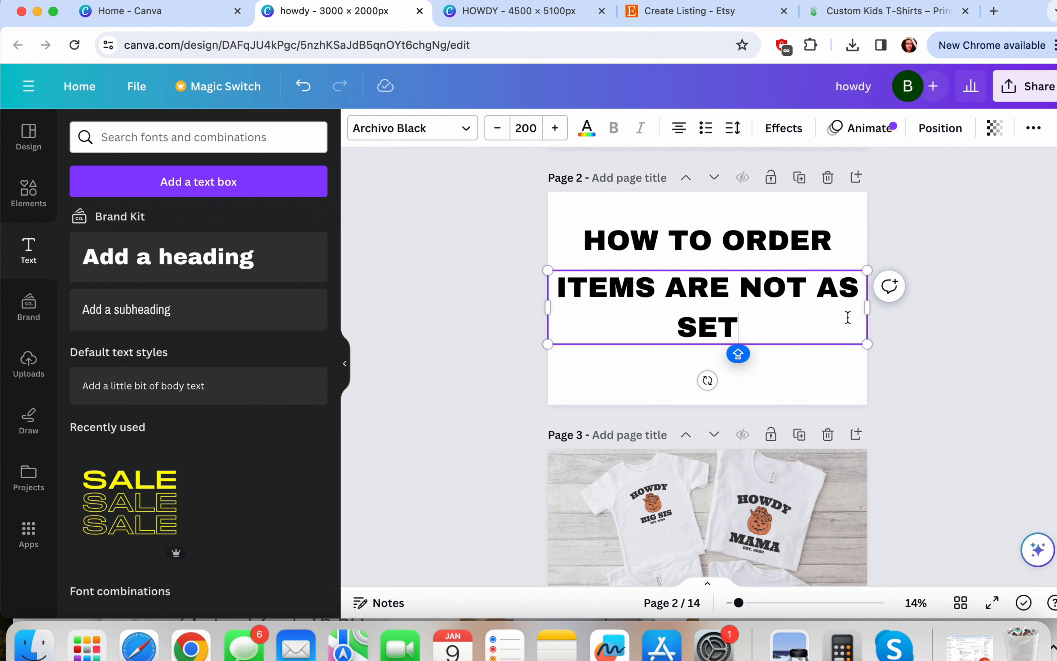
{"action": "key", "text": "Return"}
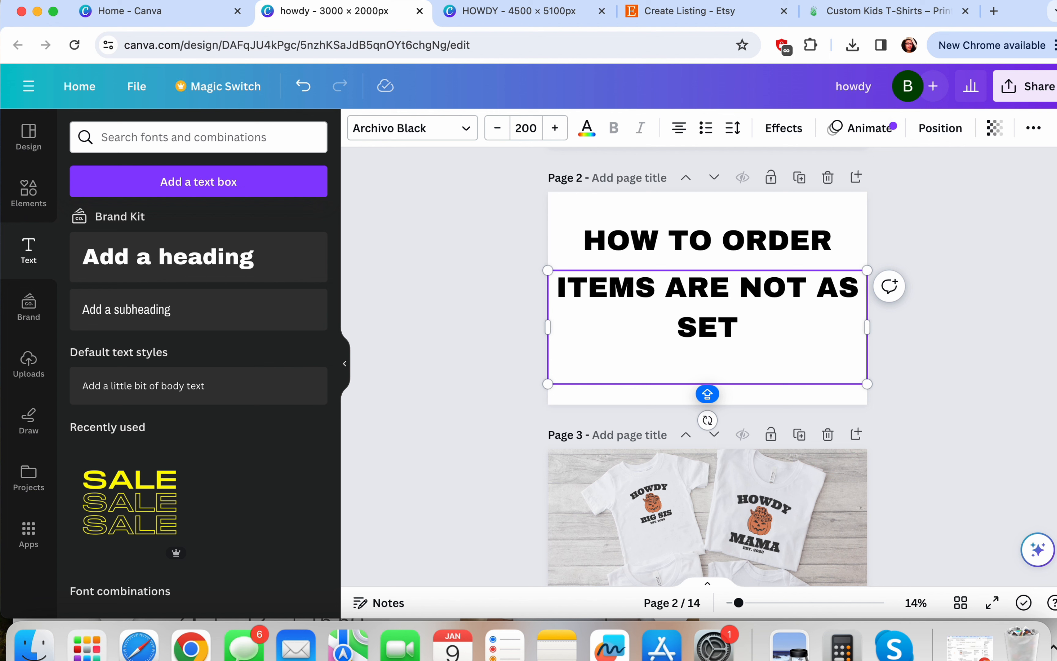
{"action": "type", "text": "O"}
{"action": "key", "text": "BackSpace"}
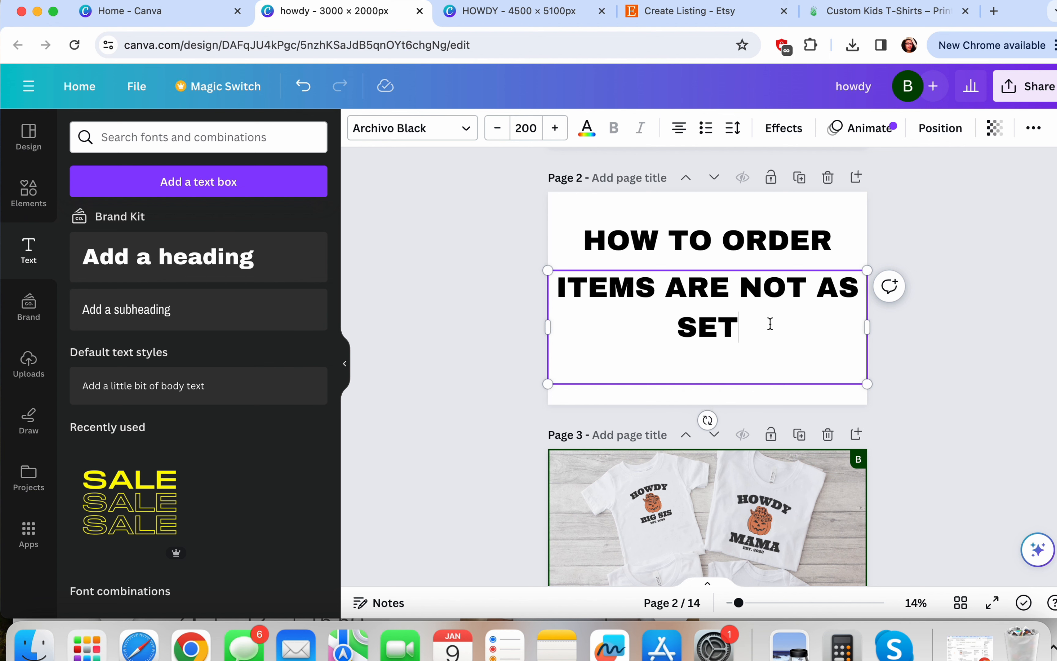
{"action": "left_click", "coordinate": [802, 252]}
{"action": "left_click", "coordinate": [772, 341]}
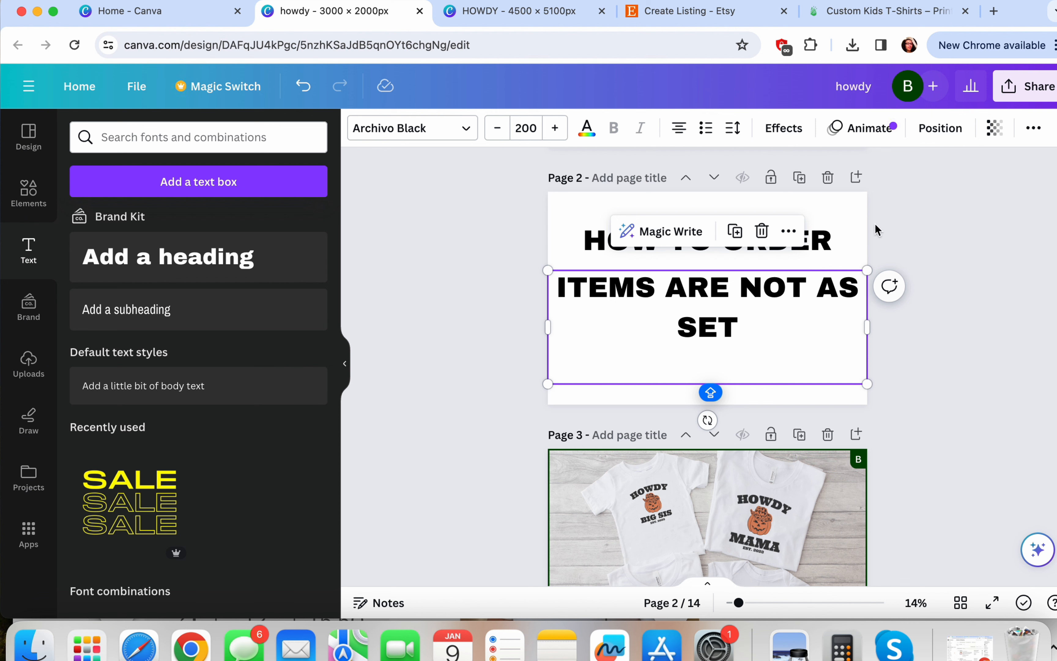
Download only page 2 of the howdy design as a JPG, then return to the Etsy listing
{"action": "left_click", "coordinate": [1033, 94]}
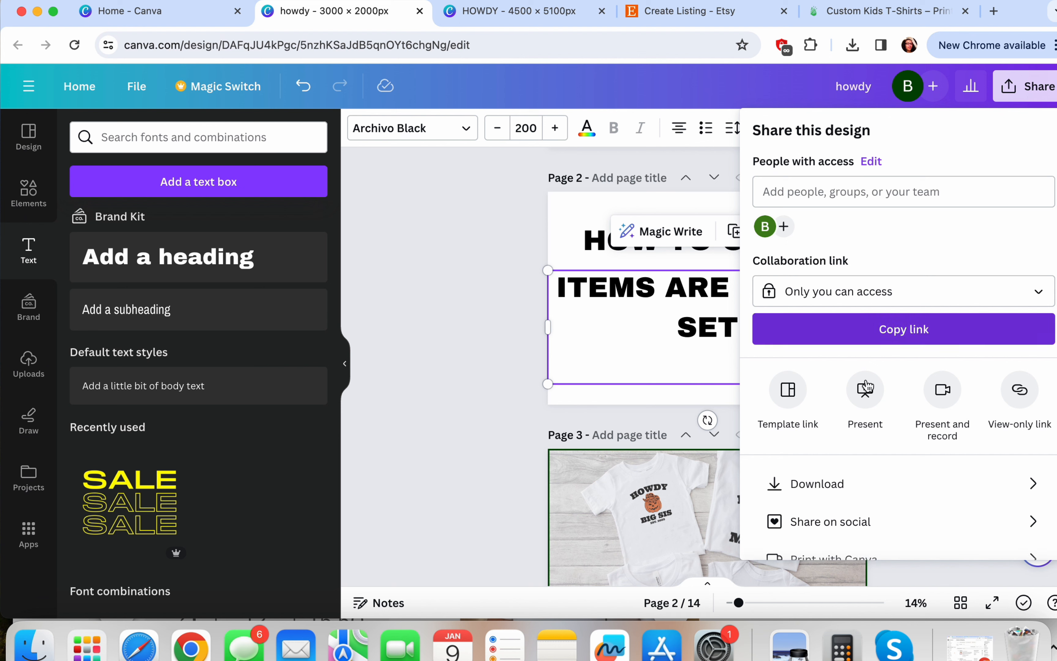
{"action": "left_click", "coordinate": [801, 481]}
{"action": "left_click", "coordinate": [850, 201]}
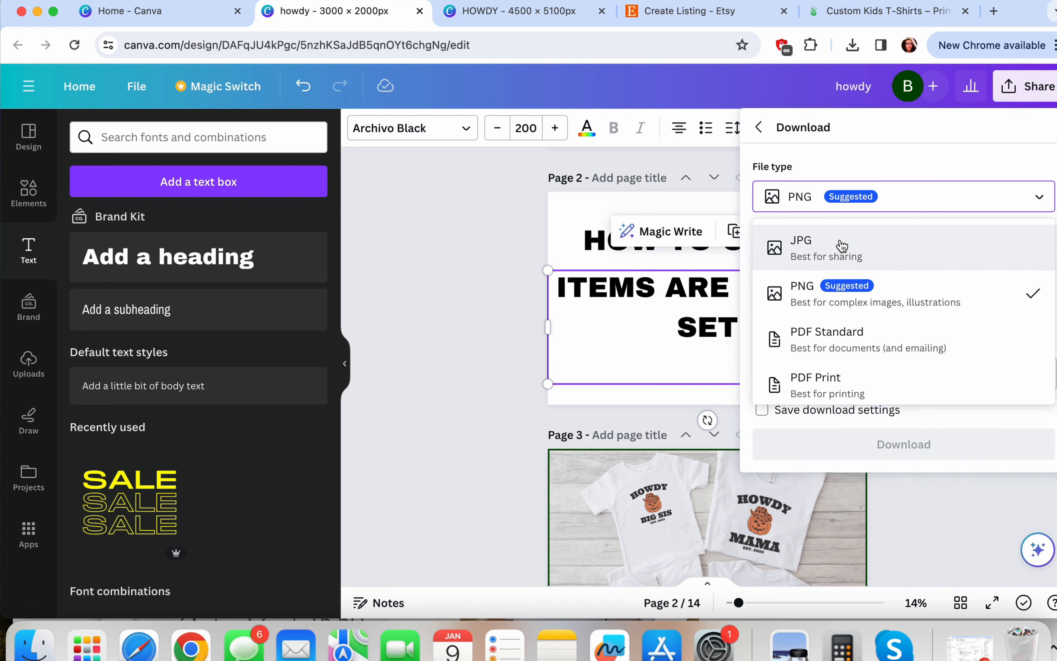
{"action": "left_click", "coordinate": [801, 238]}
{"action": "left_click", "coordinate": [1032, 378]}
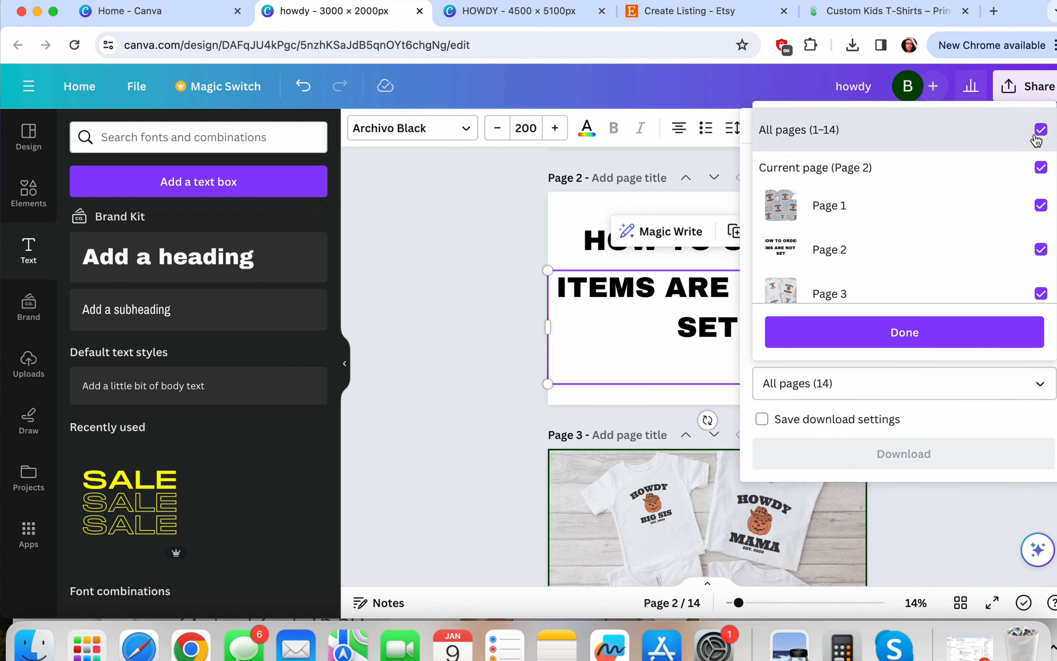
{"action": "left_click", "coordinate": [1035, 133]}
{"action": "left_click", "coordinate": [887, 256]}
{"action": "left_click", "coordinate": [896, 335]}
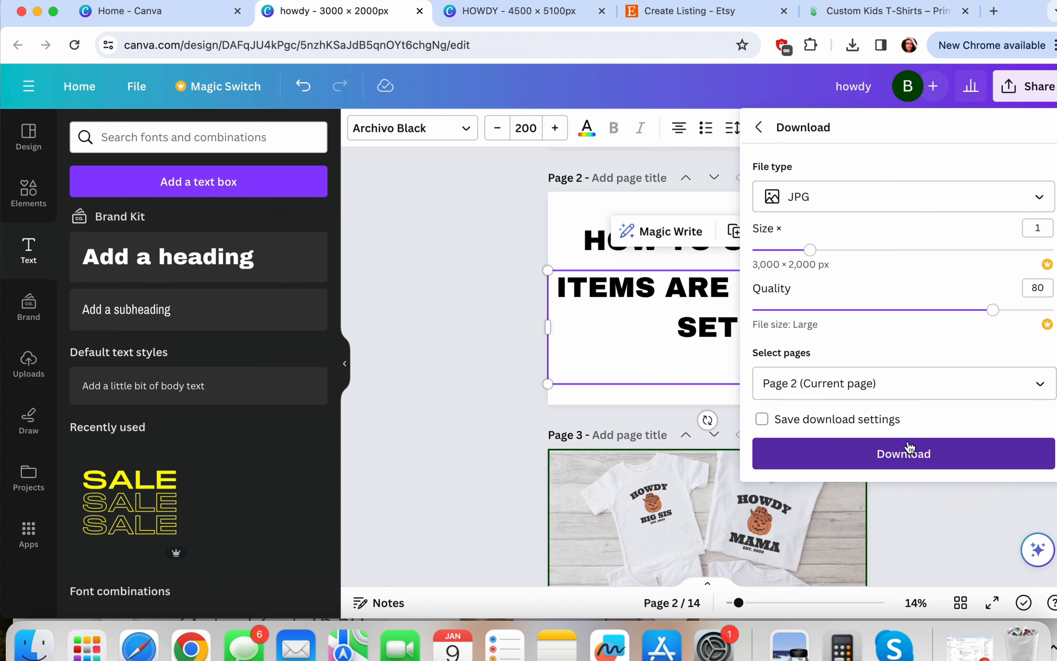
{"action": "left_click", "coordinate": [906, 453]}
{"action": "left_click", "coordinate": [748, 15]}
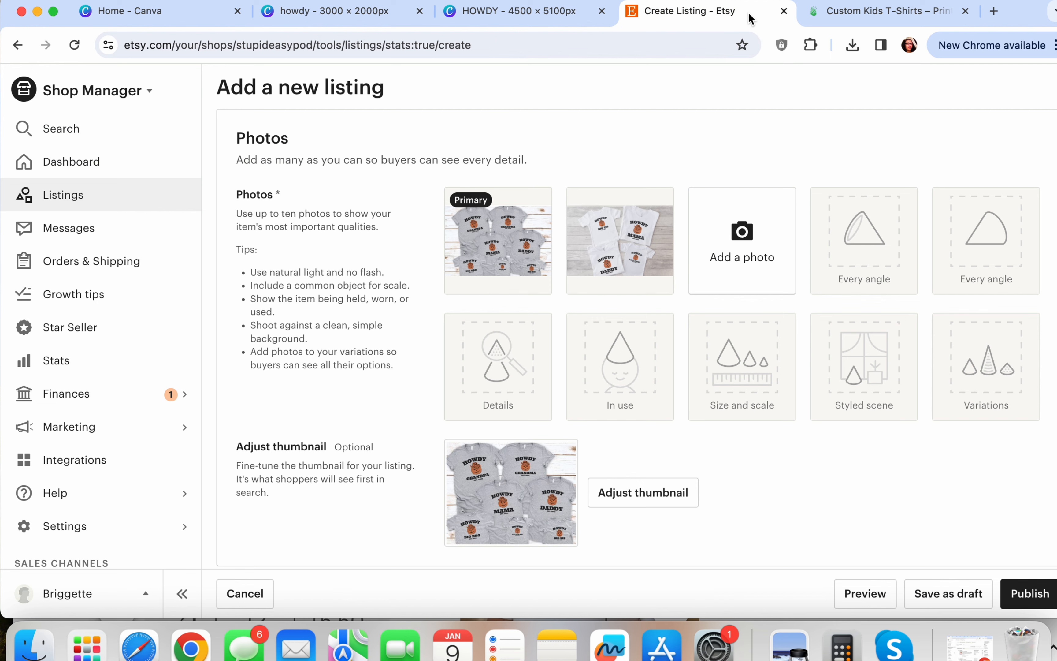
Upload the newly downloaded HOW TO ORDER howdy JPG as the listing's third photo
{"action": "scroll", "coordinate": [749, 266], "scroll_direction": "down", "scroll_amount": 3}
{"action": "scroll", "coordinate": [750, 267], "scroll_direction": "down", "scroll_amount": 2}
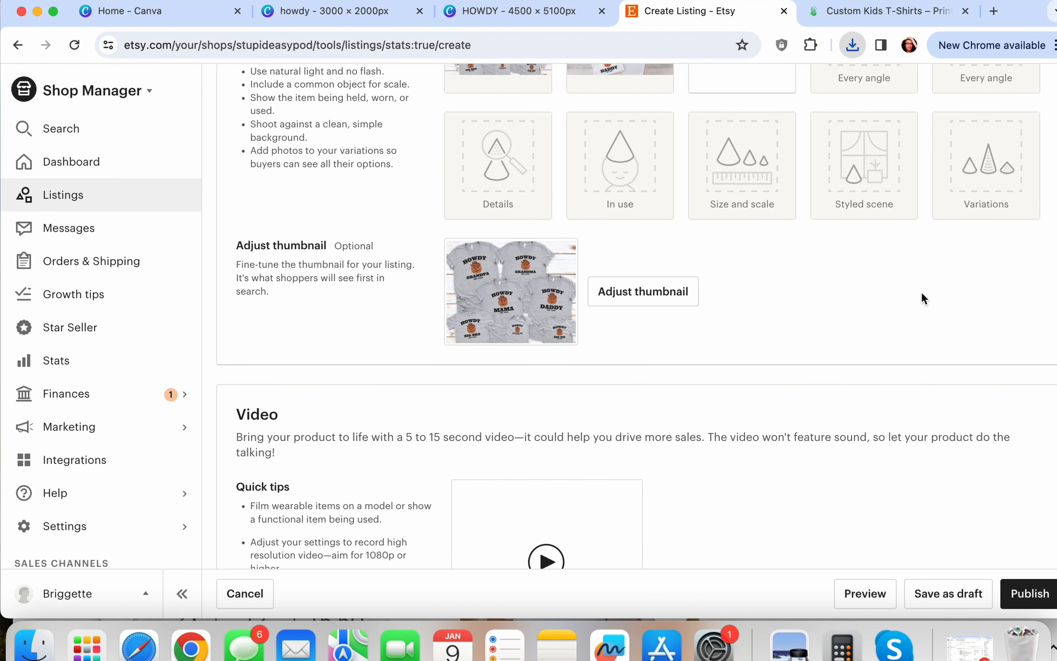
{"action": "scroll", "coordinate": [920, 300], "scroll_direction": "up", "scroll_amount": 5}
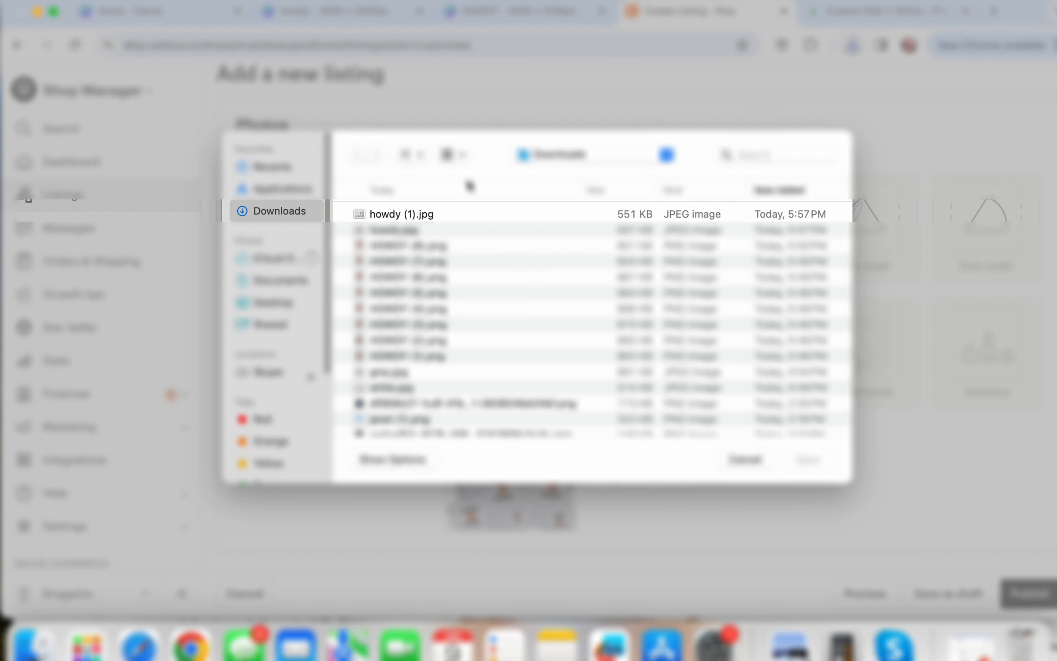
{"action": "double_click", "coordinate": [394, 214]}
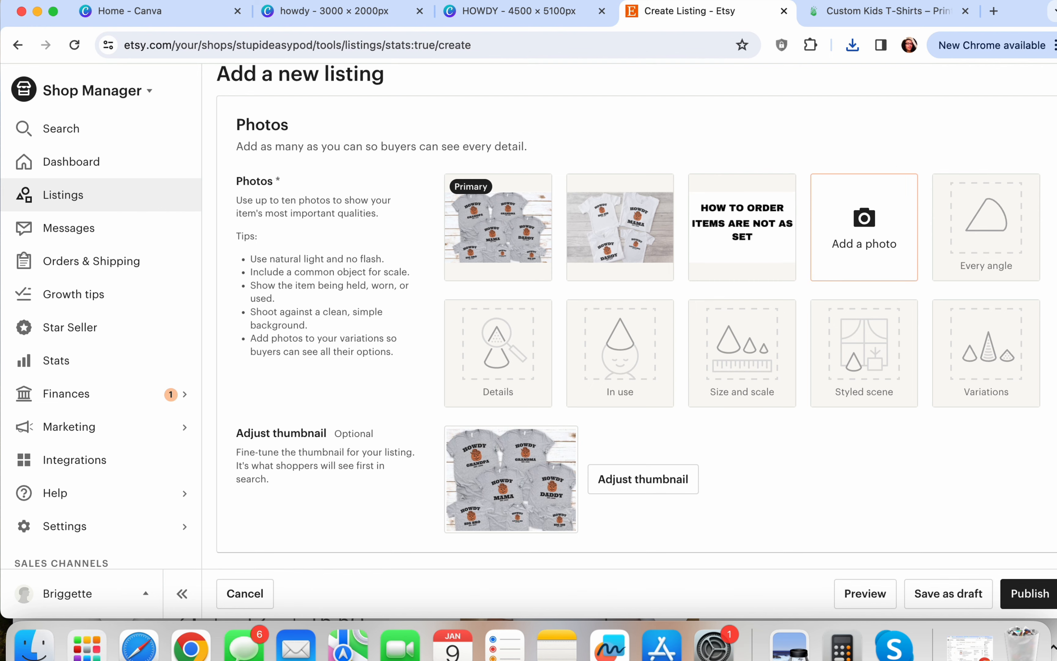
{"action": "scroll", "coordinate": [848, 250], "scroll_direction": "down", "scroll_amount": 3}
{"action": "scroll", "coordinate": [850, 252], "scroll_direction": "down", "scroll_amount": 10}
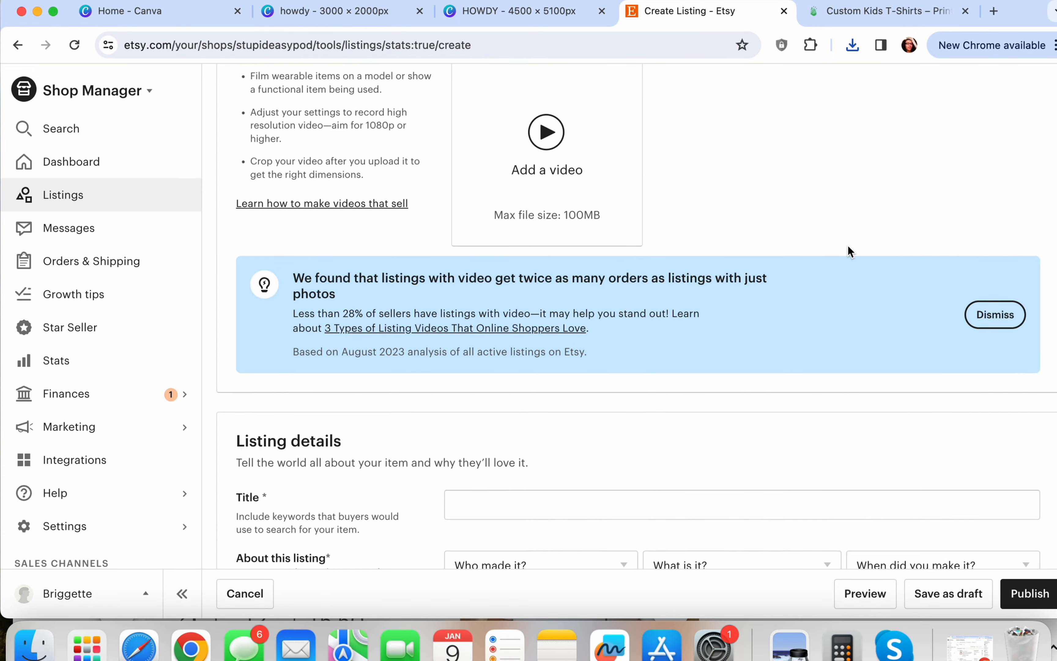
Title the listing 'Personalized family group shirt'
{"action": "scroll", "coordinate": [849, 252], "scroll_direction": "down", "scroll_amount": 4}
{"action": "left_click", "coordinate": [456, 317]}
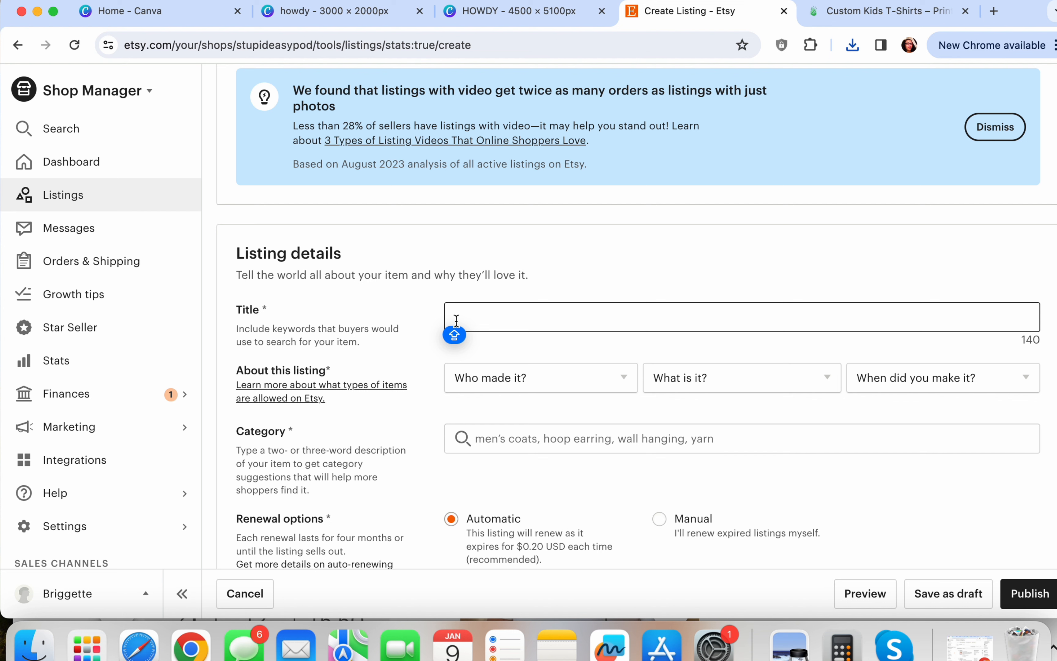
{"action": "type", "text": "P"}
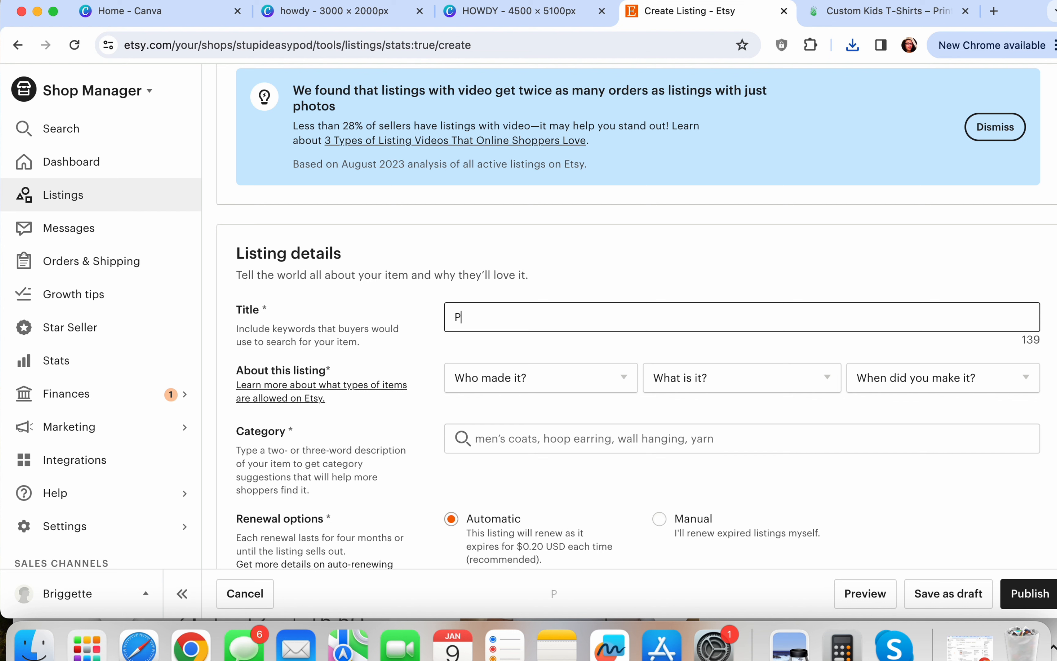
{"action": "type", "text": "erso"}
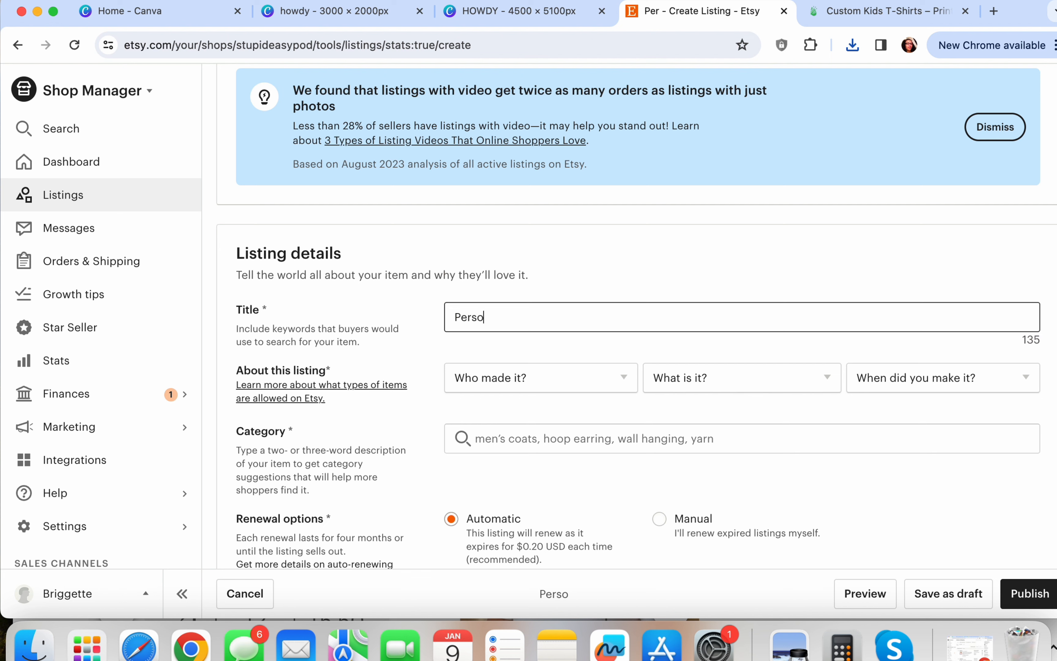
{"action": "type", "text": "nalized famil"}
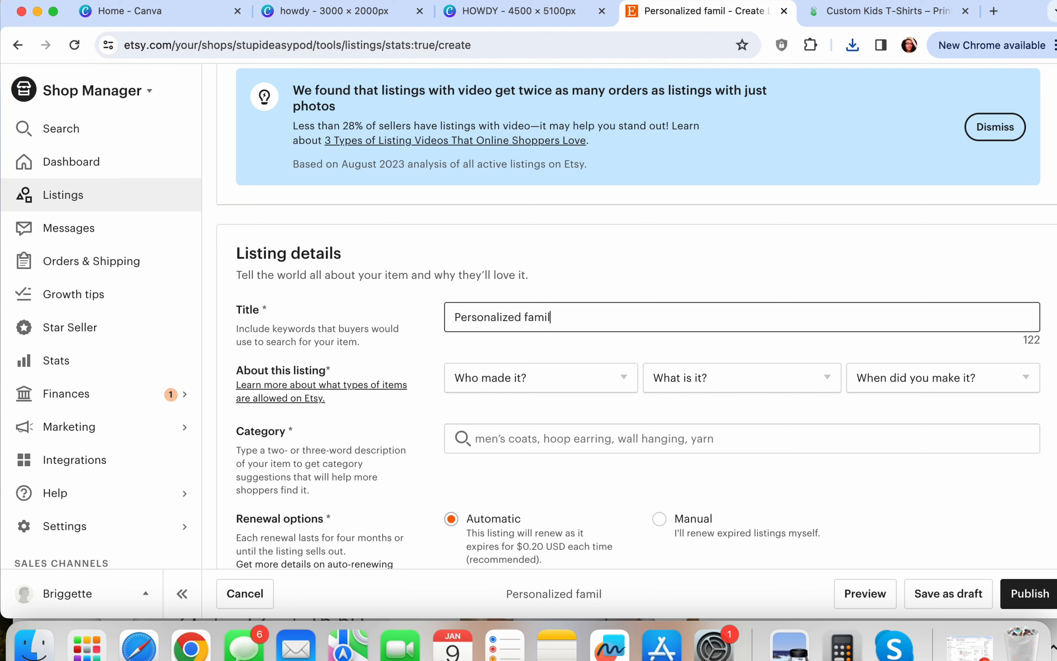
{"action": "type", "text": "y group shirt"}
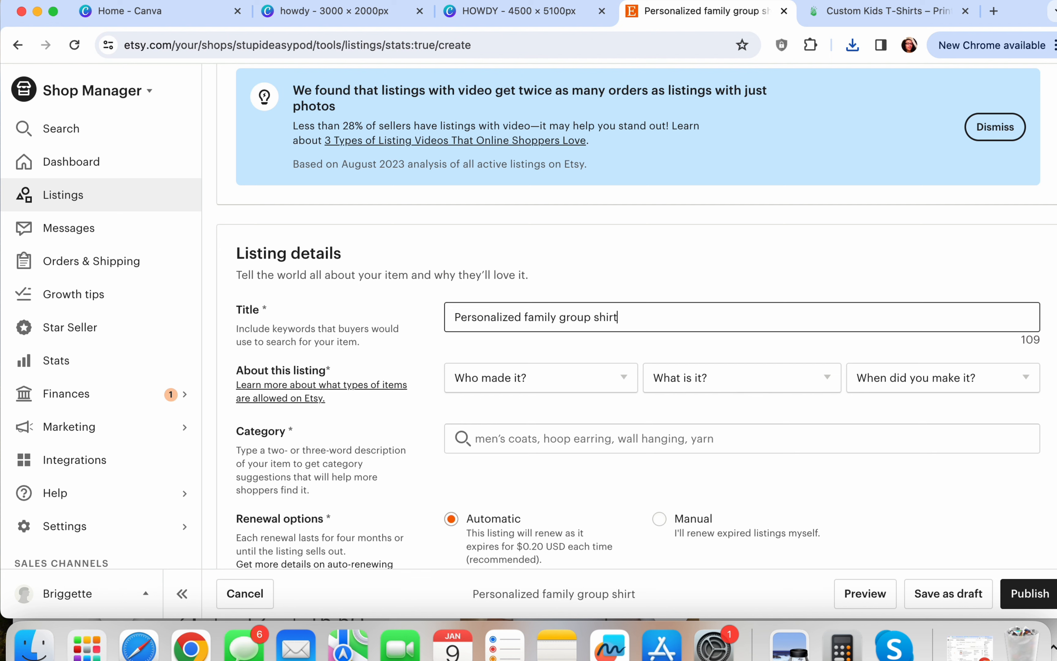
{"action": "scroll", "coordinate": [521, 313], "scroll_direction": "down", "scroll_amount": 3}
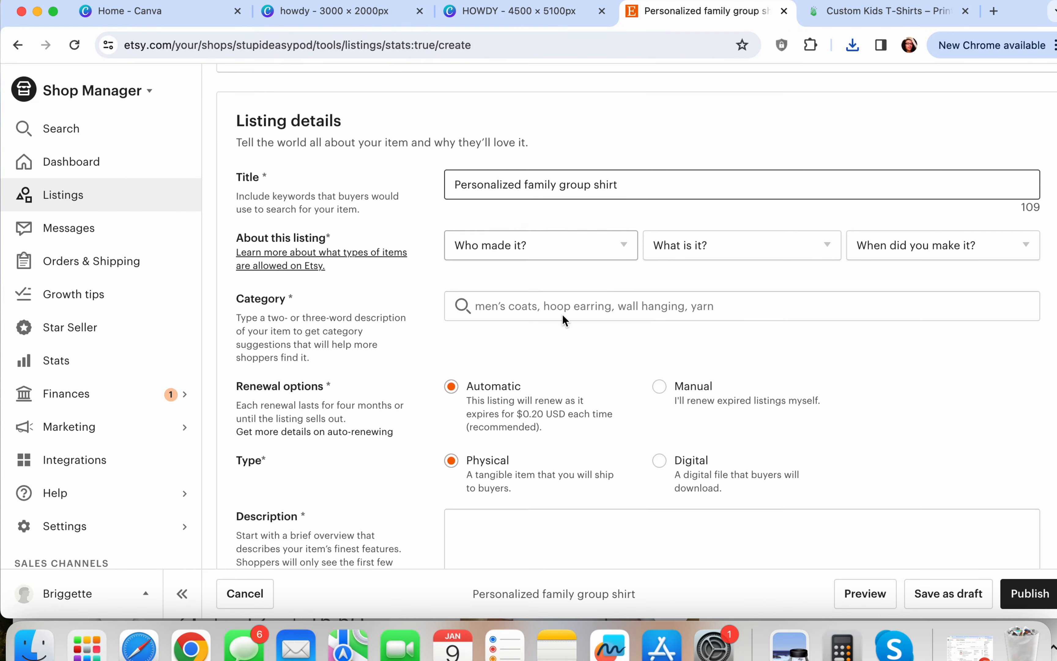
Mark the item as made by another company, a finished product, Made To Order
{"action": "left_click", "coordinate": [615, 240]}
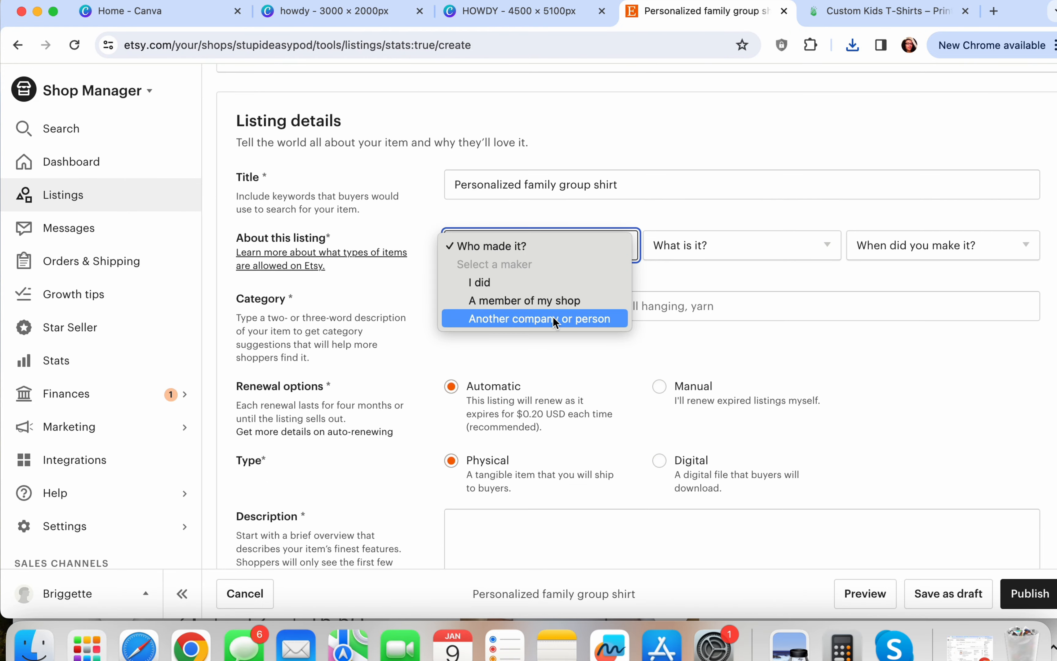
{"action": "left_click", "coordinate": [572, 318]}
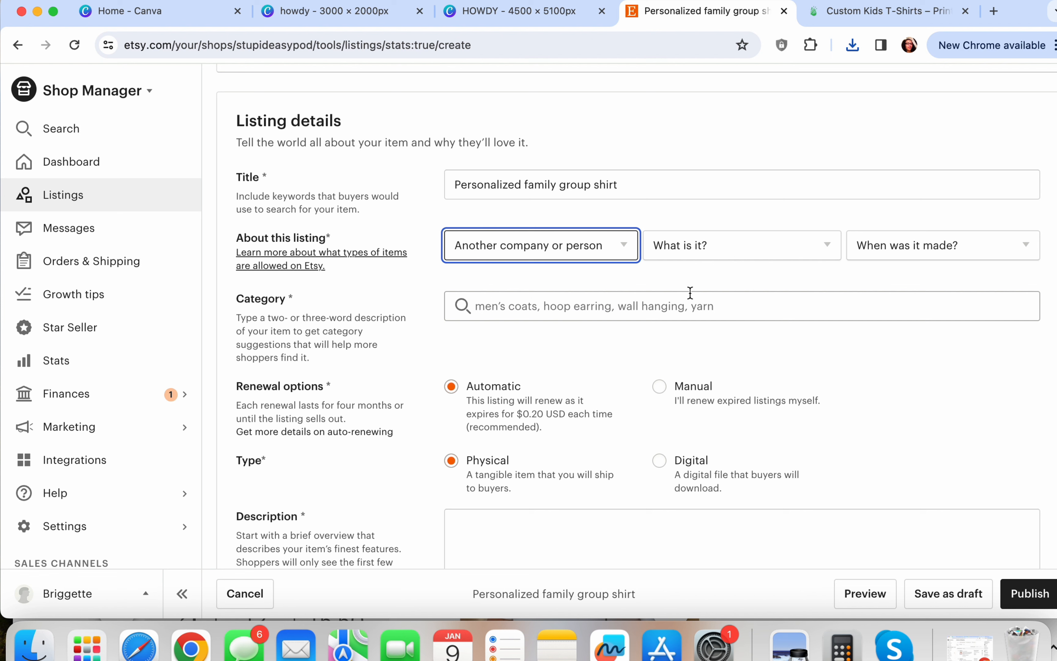
{"action": "left_click", "coordinate": [769, 238]}
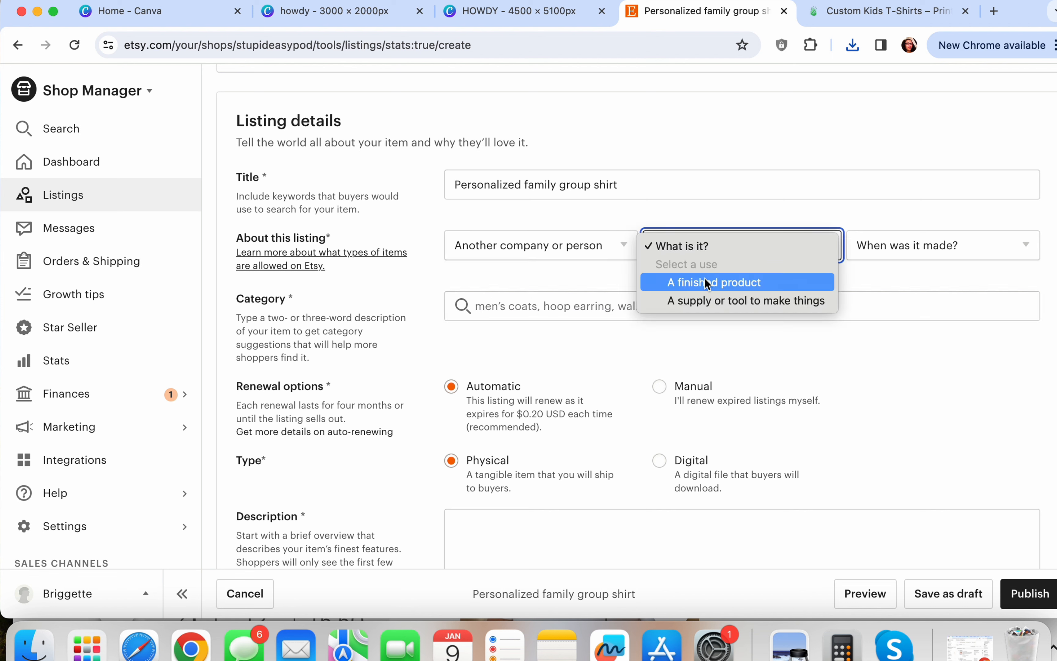
{"action": "left_click", "coordinate": [716, 278]}
{"action": "left_click", "coordinate": [898, 248]}
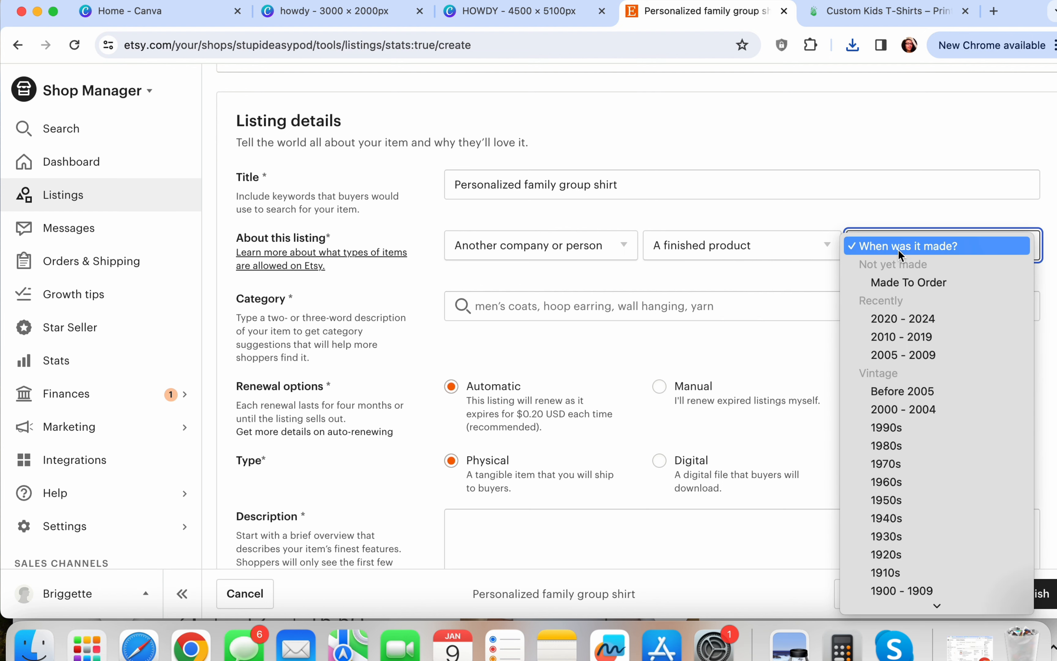
{"action": "left_click", "coordinate": [902, 284]}
{"action": "scroll", "coordinate": [782, 295], "scroll_direction": "down", "scroll_amount": 3}
Enter 'shirt' in the Category field to look up a shirt category
{"action": "left_click", "coordinate": [598, 220]}
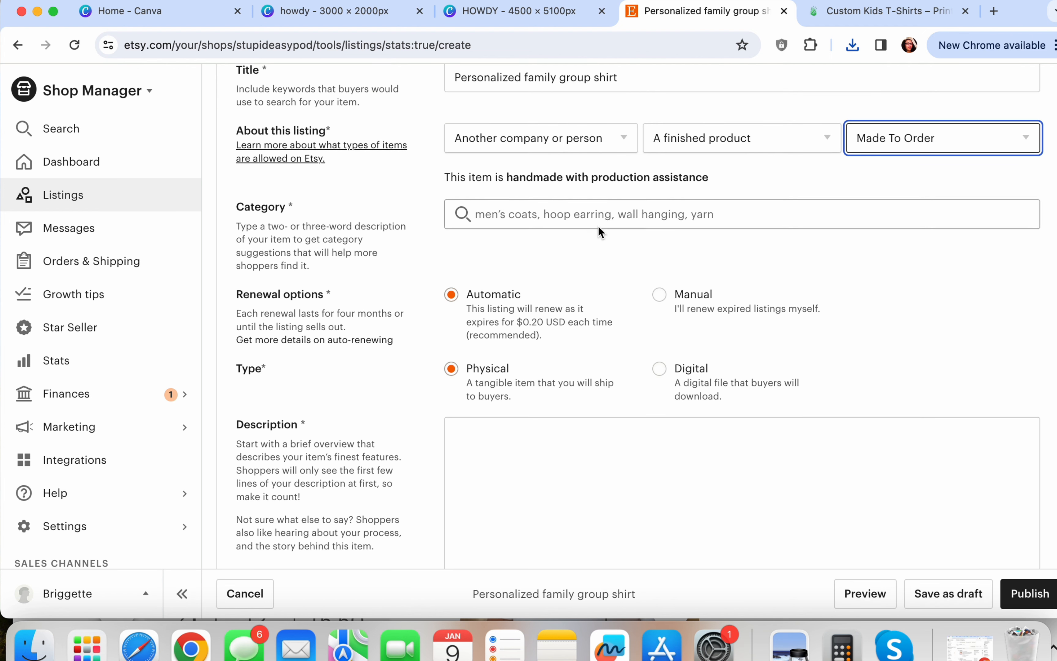
{"action": "type", "text": "sj"}
{"action": "key", "text": "BackSpace"}
{"action": "type", "text": "jh"}
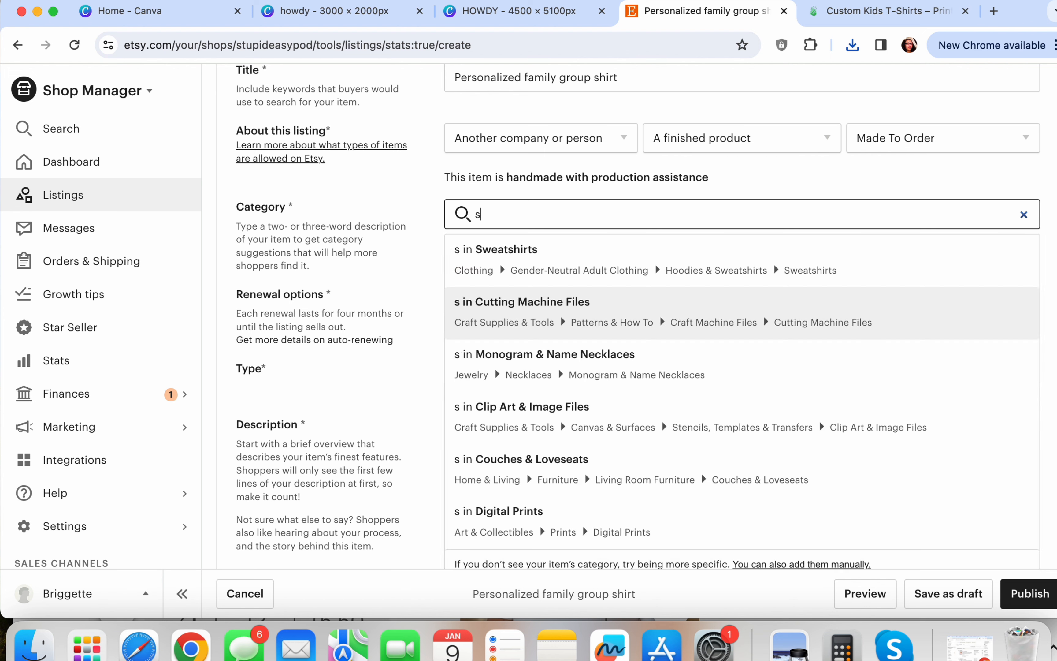
{"action": "key", "text": "BackSpace"}
{"action": "key", "text": "BackSpace"}
{"action": "type", "text": "hirt"}
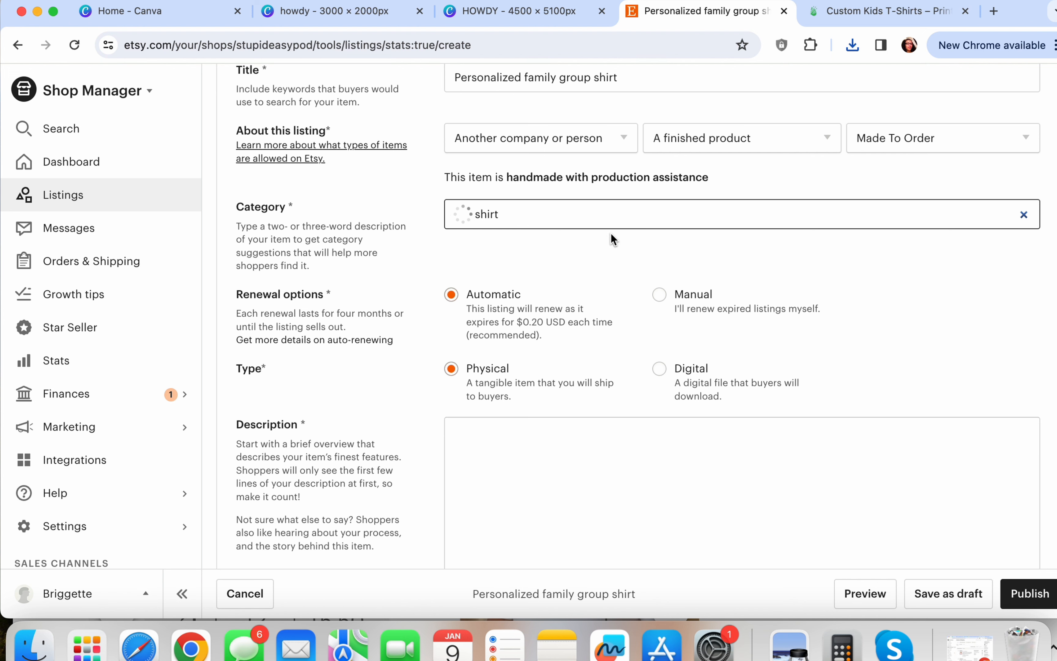
Choose T-shirts as the category, with Gray primary and White secondary colours
{"action": "left_click", "coordinate": [590, 272]}
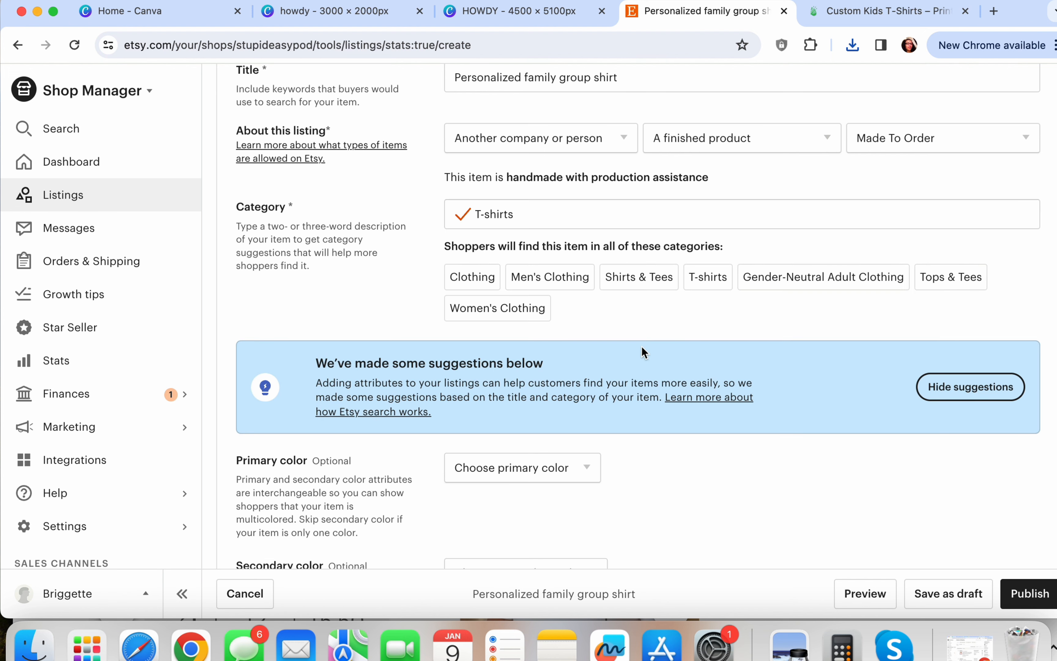
{"action": "scroll", "coordinate": [726, 387], "scroll_direction": "down", "scroll_amount": 6}
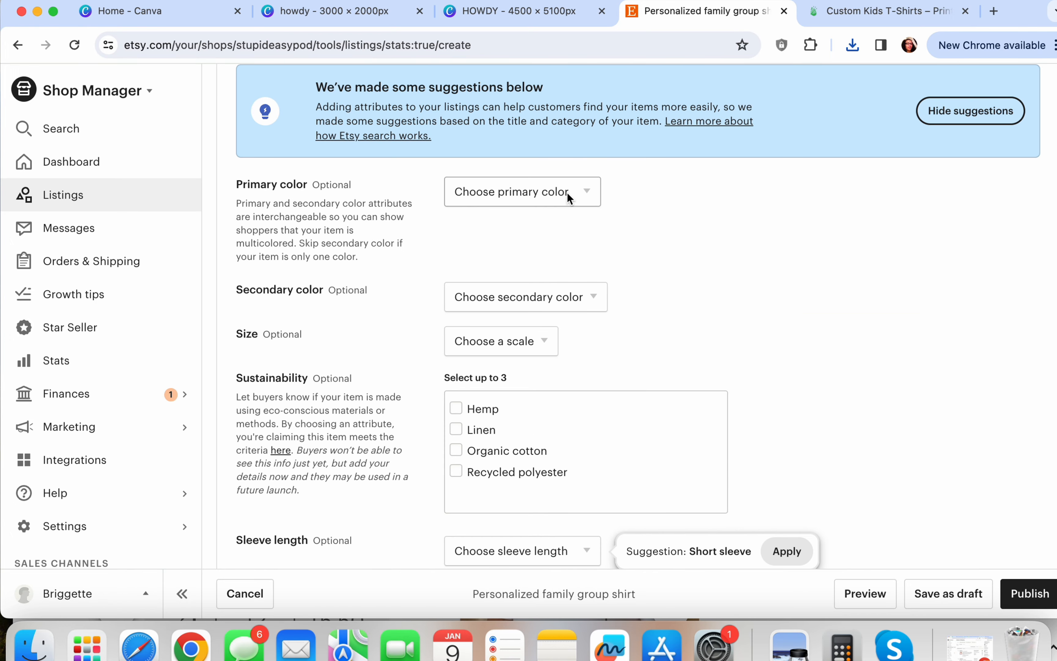
{"action": "left_click", "coordinate": [570, 192]}
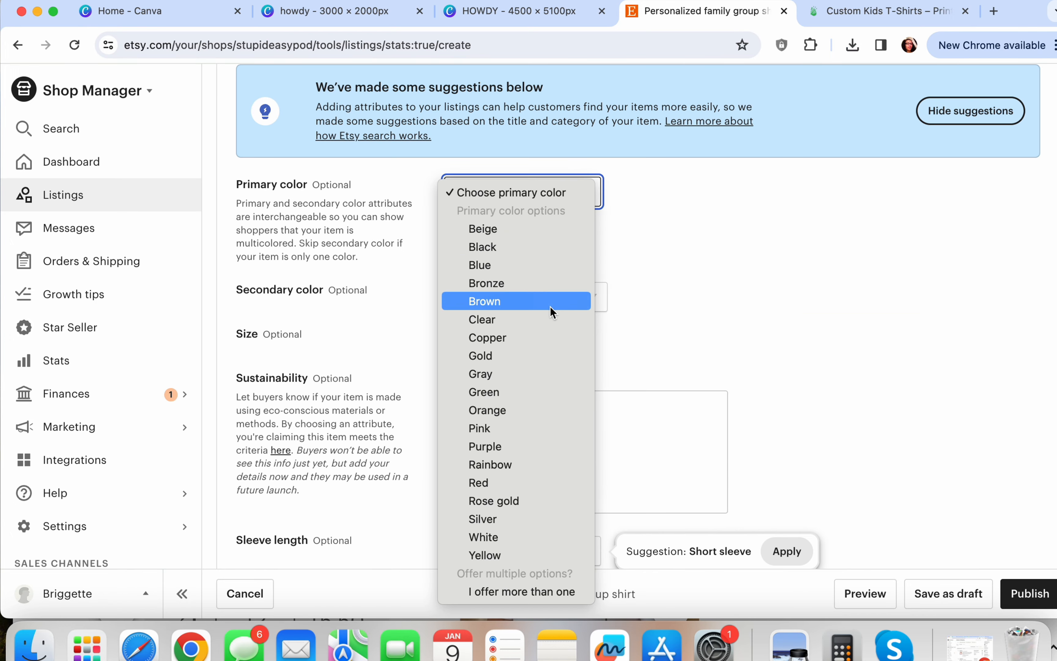
{"action": "left_click", "coordinate": [516, 373]}
{"action": "left_click", "coordinate": [595, 299]}
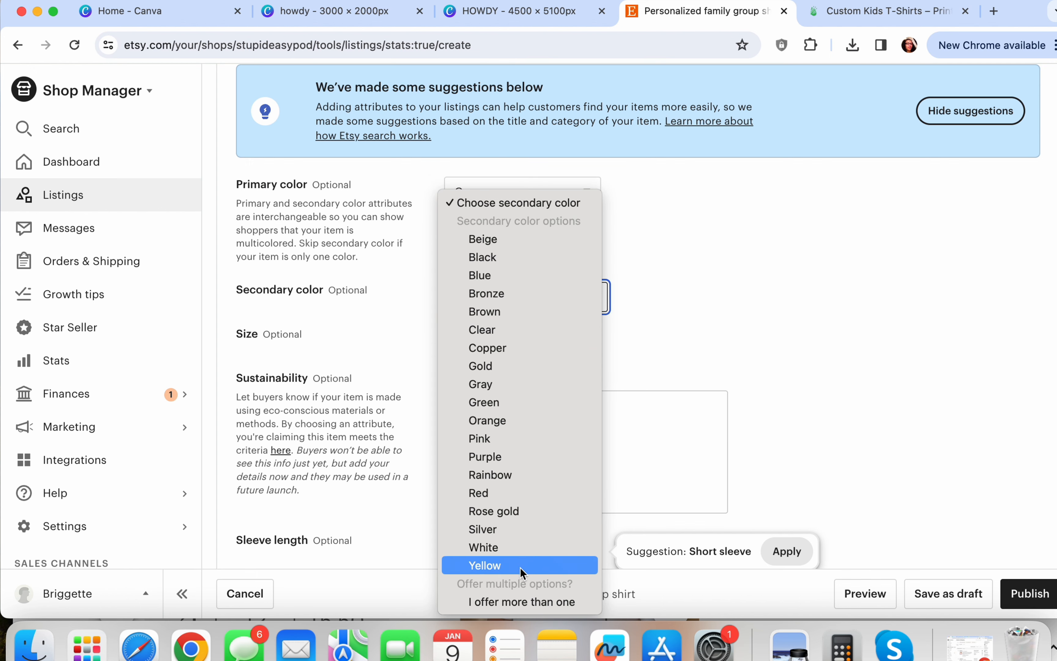
{"action": "left_click", "coordinate": [514, 553]}
Set the sleeve length to Short sleeve and the neckline to Crew
{"action": "scroll", "coordinate": [734, 392], "scroll_direction": "down", "scroll_amount": 6}
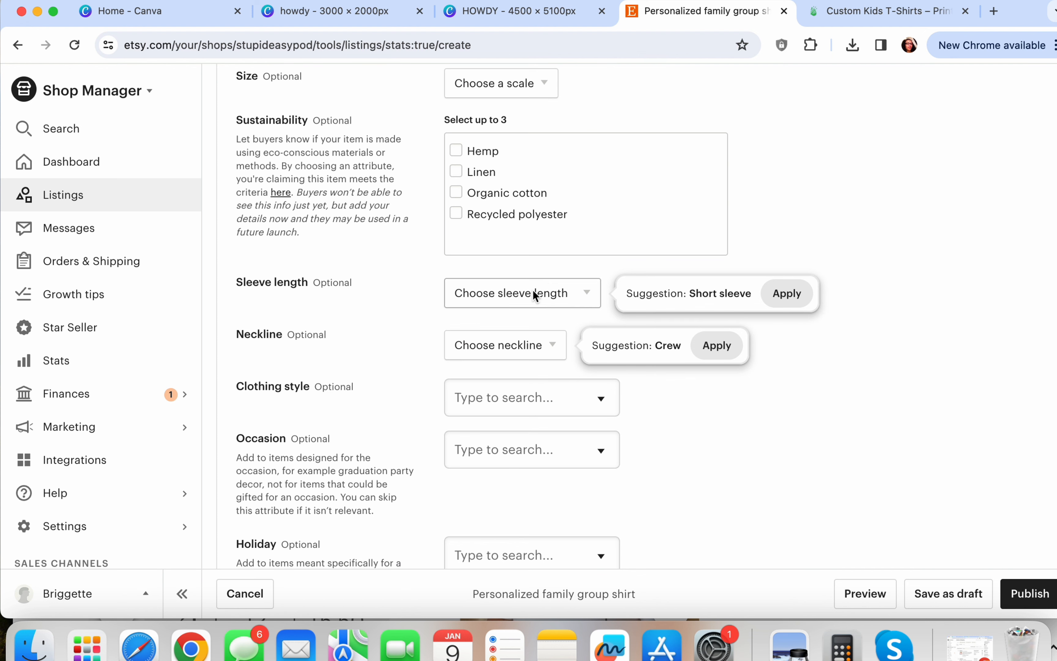
{"action": "left_click", "coordinate": [534, 293]}
{"action": "left_click", "coordinate": [500, 347]}
{"action": "scroll", "coordinate": [520, 345], "scroll_direction": "down", "scroll_amount": 3}
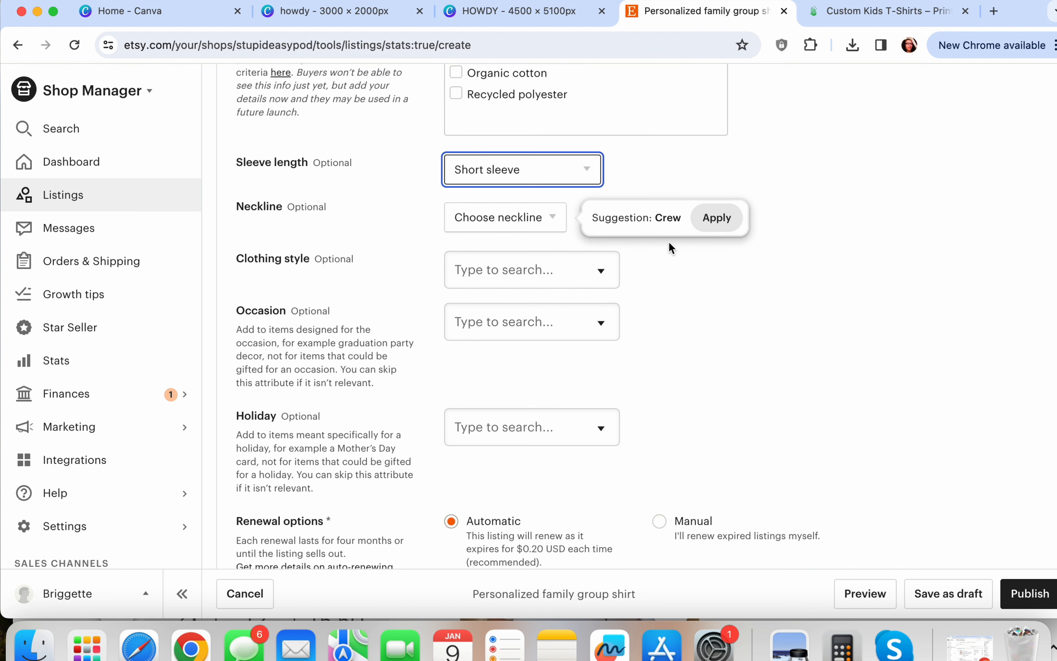
{"action": "left_click", "coordinate": [524, 214]}
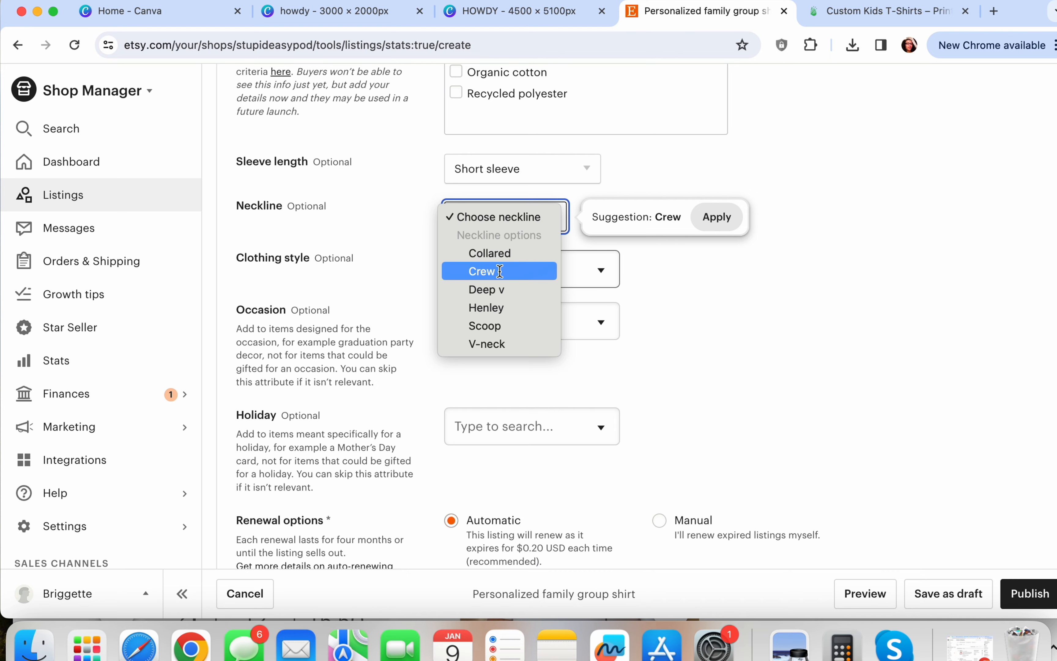
{"action": "left_click", "coordinate": [462, 271]}
Switch the listing's renewal option from Automatic to Manual
{"action": "scroll", "coordinate": [613, 279], "scroll_direction": "down", "scroll_amount": 1}
{"action": "scroll", "coordinate": [611, 279], "scroll_direction": "down", "scroll_amount": 3}
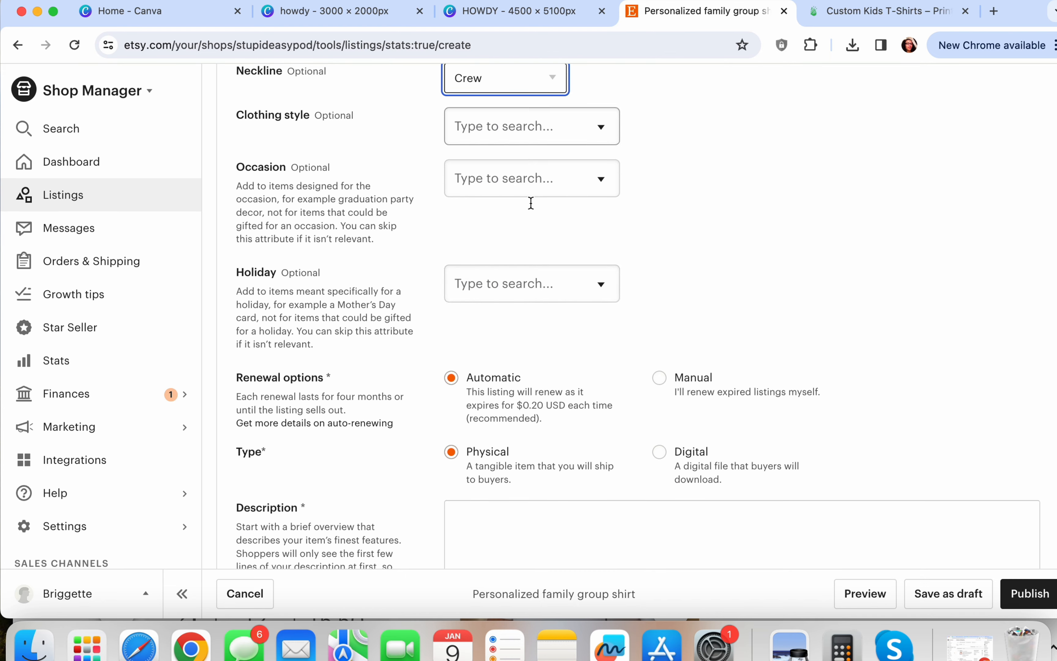
{"action": "scroll", "coordinate": [713, 272], "scroll_direction": "down", "scroll_amount": 4}
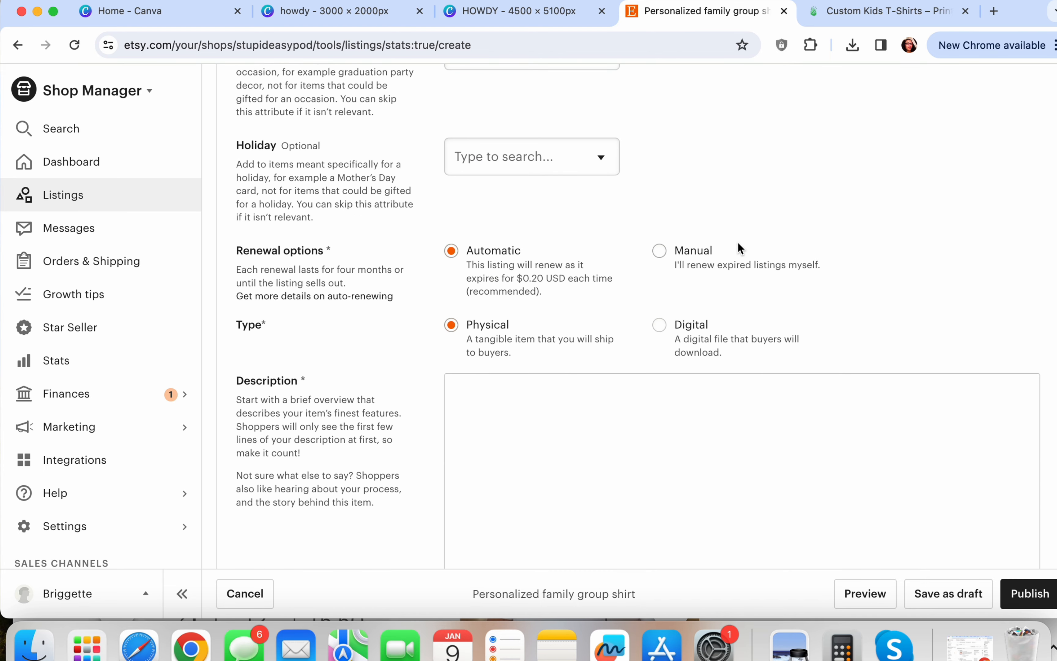
{"action": "left_click", "coordinate": [659, 250]}
{"action": "scroll", "coordinate": [662, 248], "scroll_direction": "down", "scroll_amount": 5}
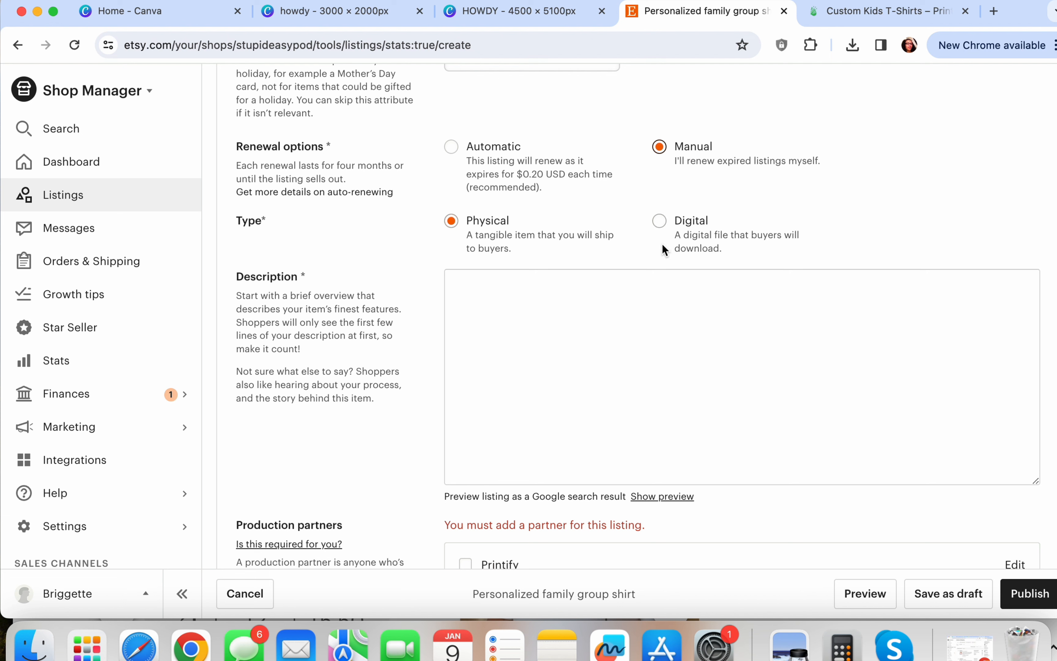
{"action": "scroll", "coordinate": [503, 257], "scroll_direction": "down", "scroll_amount": 3}
{"action": "left_click", "coordinate": [501, 247]}
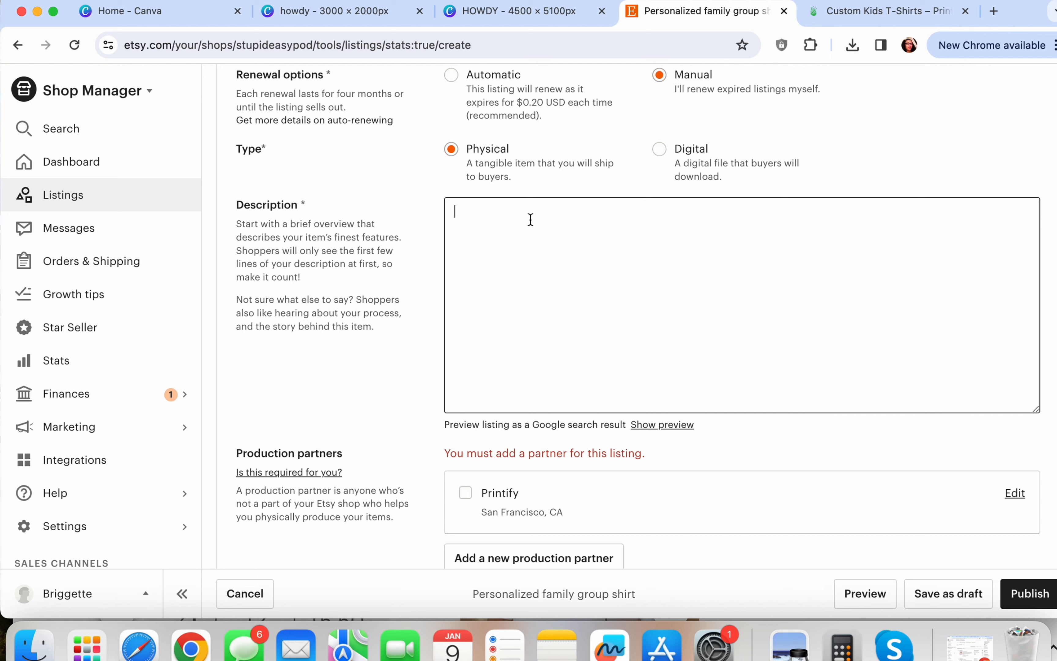
Type rough description lines 'this family', 'personloizprcressing' and 'retins', then add blank lines
{"action": "type", "text": "this family"}
{"action": "key", "text": "BackSpace"}
{"action": "key", "text": "BackSpace"}
{"action": "key", "text": "BackSpace"}
{"action": "key", "text": "BackSpace"}
{"action": "type", "text": "perso"}
{"action": "type", "text": "nloiz"}
{"action": "type", "text": "prcressing"}
{"action": "key", "text": "Return"}
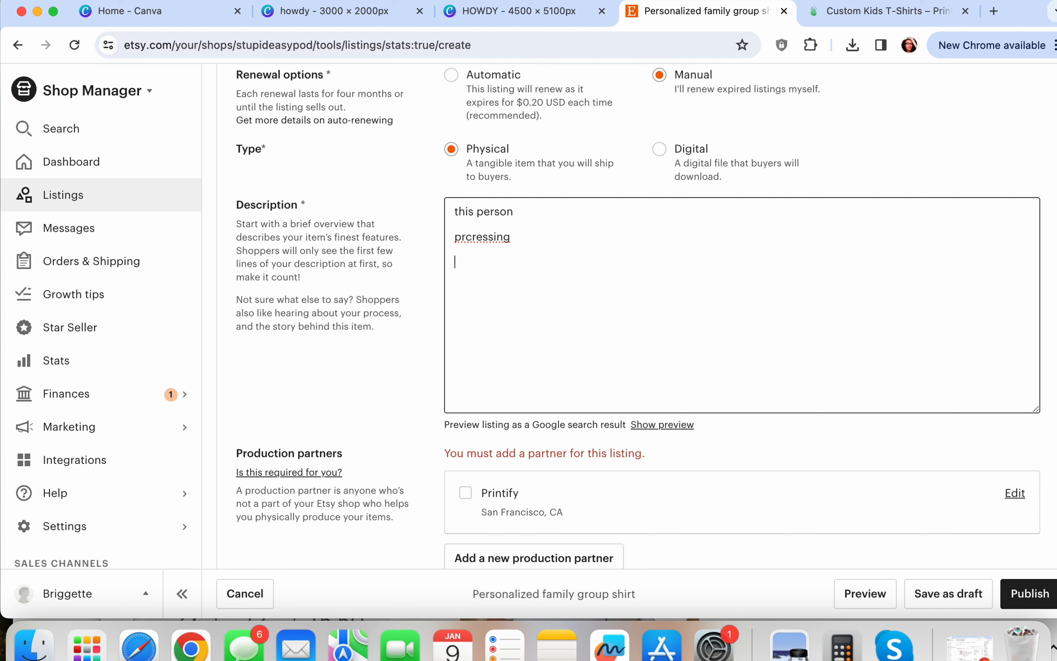
{"action": "type", "text": "retins"}
{"action": "key", "text": "Return"}
{"action": "key", "text": "Return"}
{"action": "key", "text": "Return"}
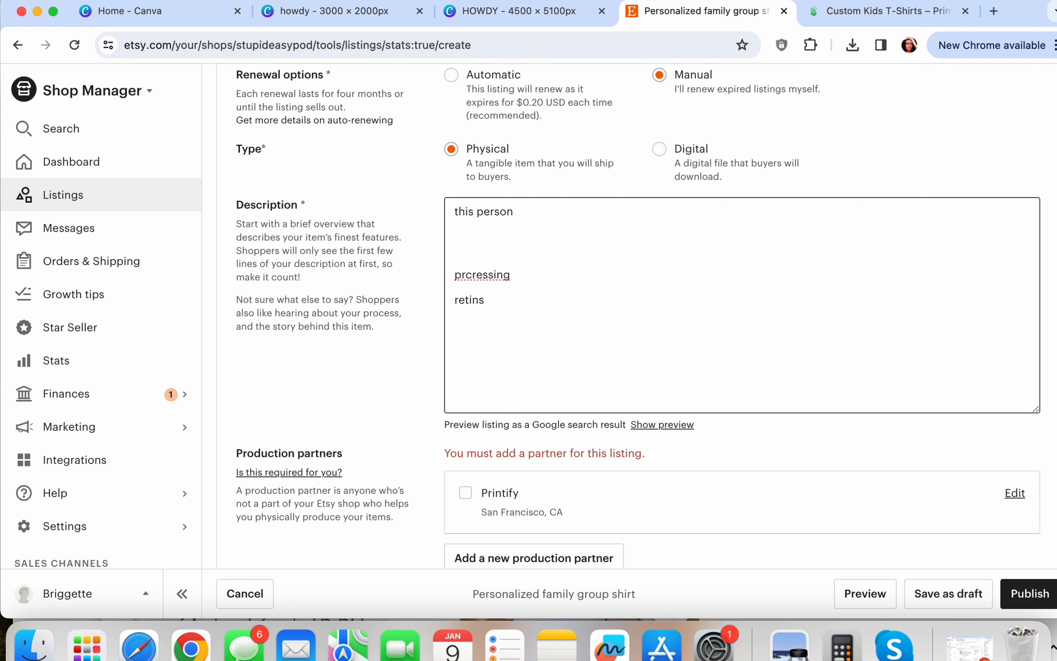
Add the capitalised notice '*****ITEMS ARE NOT SOLD AS' to the description
{"action": "type", "text": "*****"}
{"action": "key", "text": "Caps_Lock"}
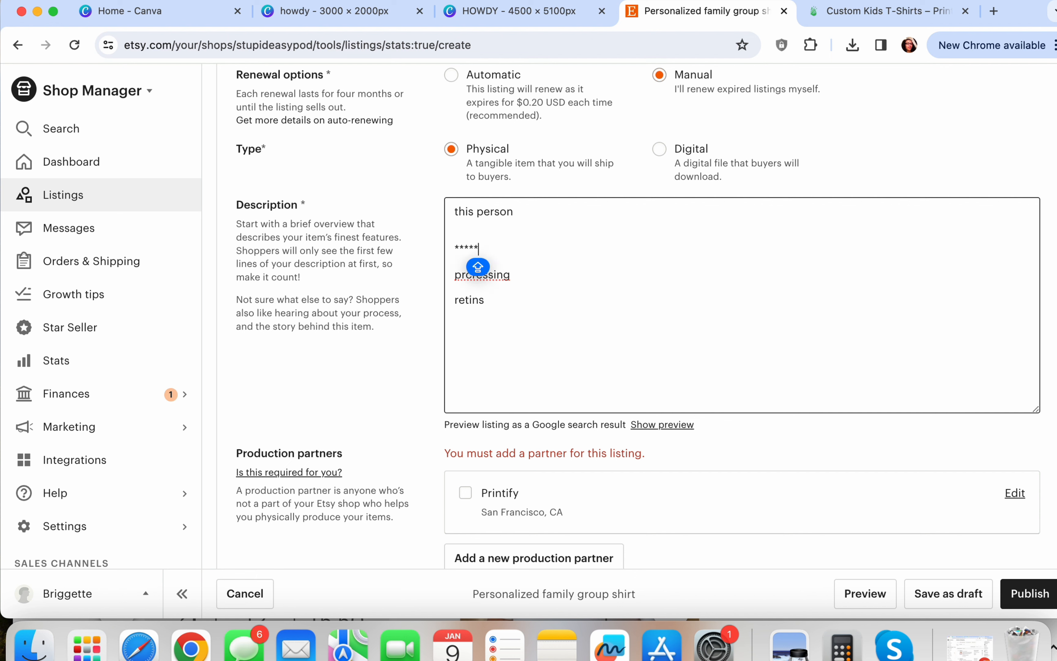
{"action": "type", "text": "OTES"}
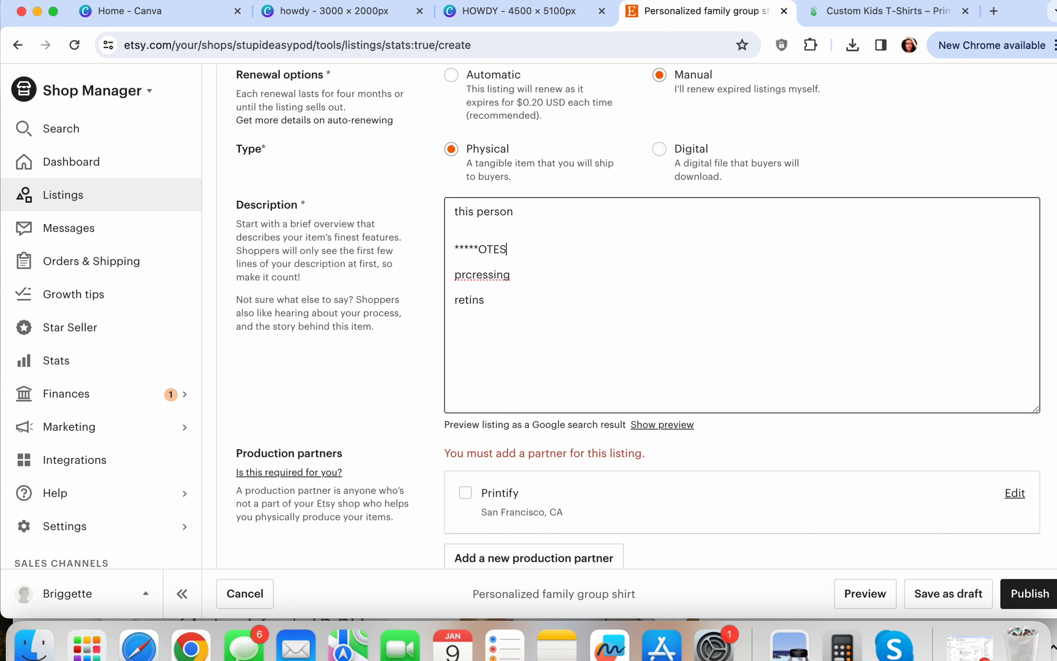
{"action": "key", "text": "BackSpace"}
{"action": "key", "text": "BackSpace"}
{"action": "key", "text": "BackSpace"}
{"action": "key", "text": "BackSpace"}
{"action": "type", "text": "OT"}
{"action": "key", "text": "BackSpace"}
{"action": "key", "text": "BackSpace"}
{"action": "type", "text": "ITEMS ARE NOT SOLD "}
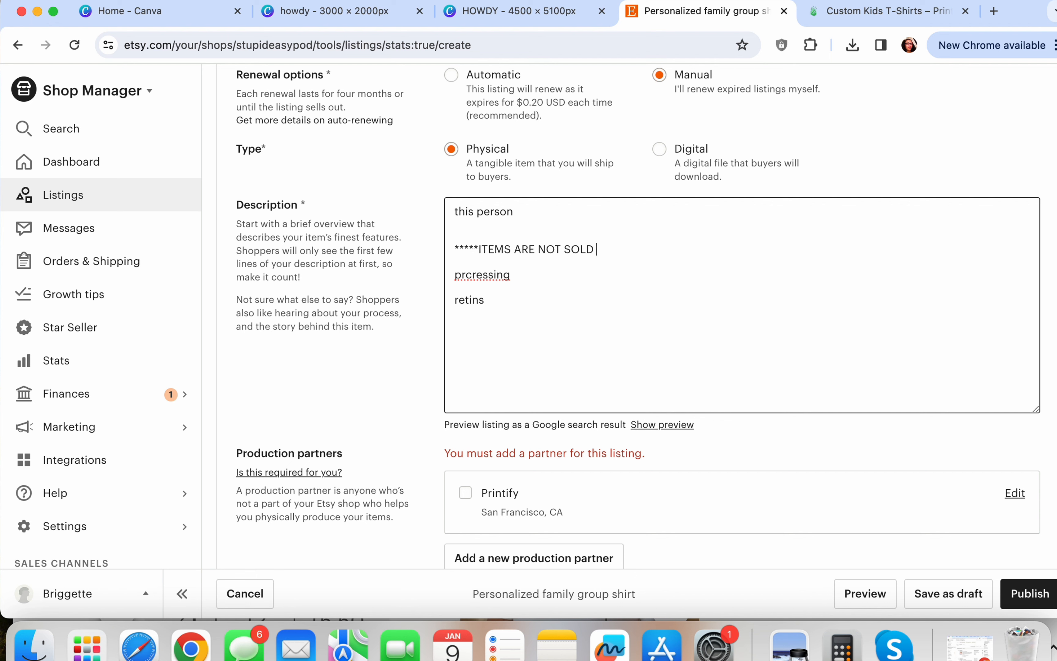
{"action": "type", "text": "AS"}
{"action": "key", "text": "Caps_Lock"}
Tick Printify under Production partners and scroll down to the Variations section
{"action": "scroll", "coordinate": [611, 247], "scroll_direction": "down", "scroll_amount": 1}
{"action": "scroll", "coordinate": [611, 247], "scroll_direction": "down", "scroll_amount": 6}
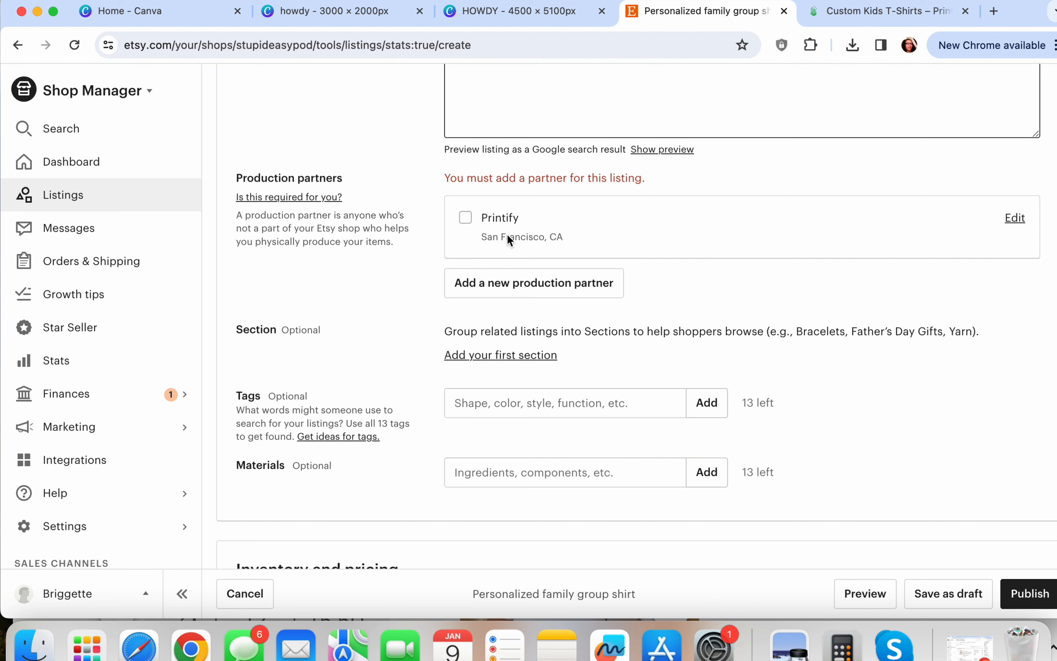
{"action": "left_click", "coordinate": [484, 227]}
{"action": "scroll", "coordinate": [484, 226], "scroll_direction": "down", "scroll_amount": 4}
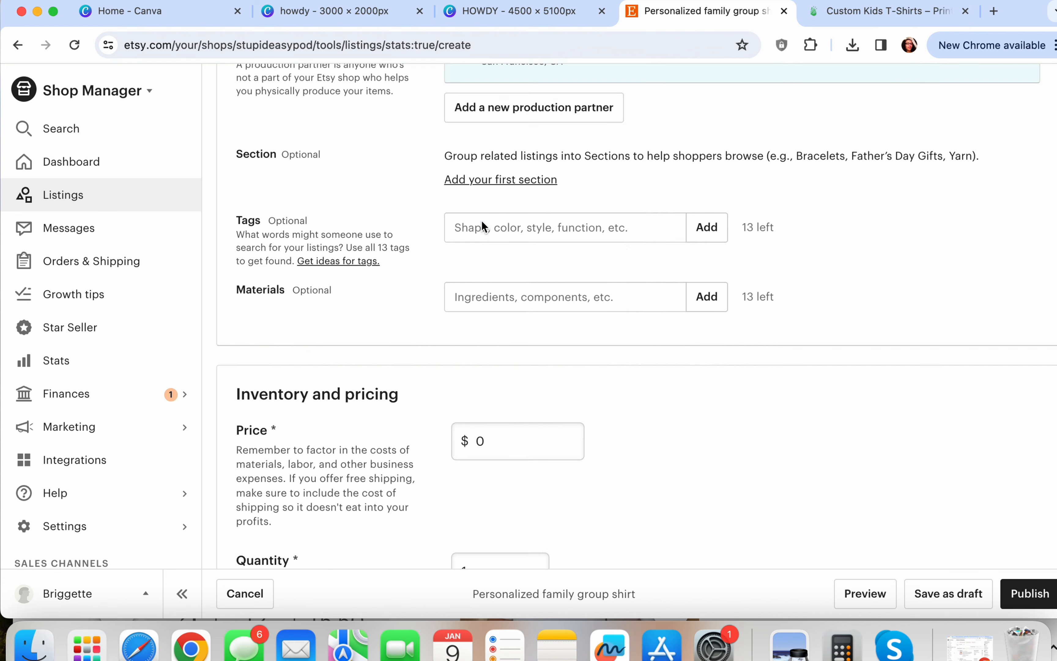
{"action": "left_click", "coordinate": [565, 226]}
{"action": "scroll", "coordinate": [565, 226], "scroll_direction": "up", "scroll_amount": 12}
{"action": "scroll", "coordinate": [565, 223], "scroll_direction": "down", "scroll_amount": 3}
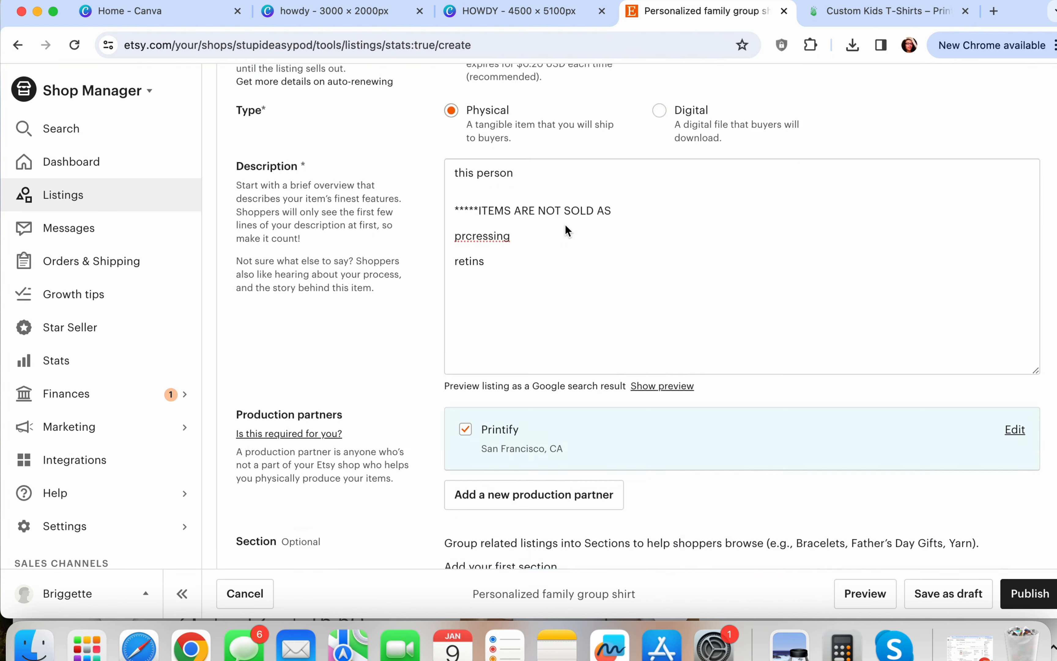
{"action": "scroll", "coordinate": [565, 224], "scroll_direction": "up", "scroll_amount": 7}
{"action": "scroll", "coordinate": [565, 224], "scroll_direction": "up", "scroll_amount": 1}
{"action": "scroll", "coordinate": [565, 224], "scroll_direction": "down", "scroll_amount": 20}
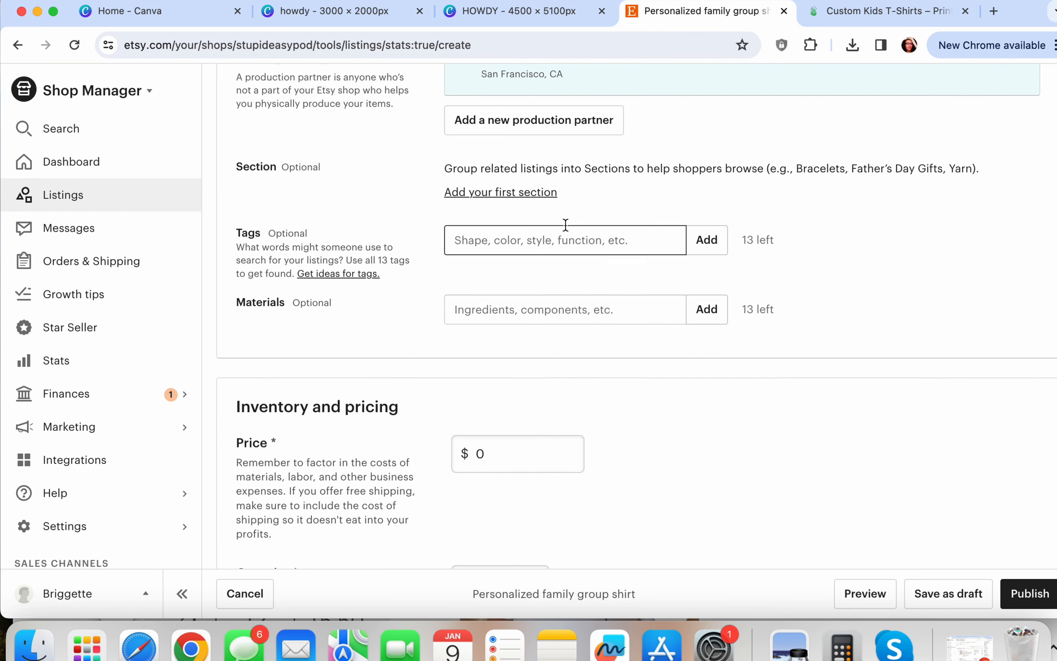
{"action": "scroll", "coordinate": [566, 225], "scroll_direction": "up", "scroll_amount": 3}
{"action": "scroll", "coordinate": [536, 222], "scroll_direction": "down", "scroll_amount": 3}
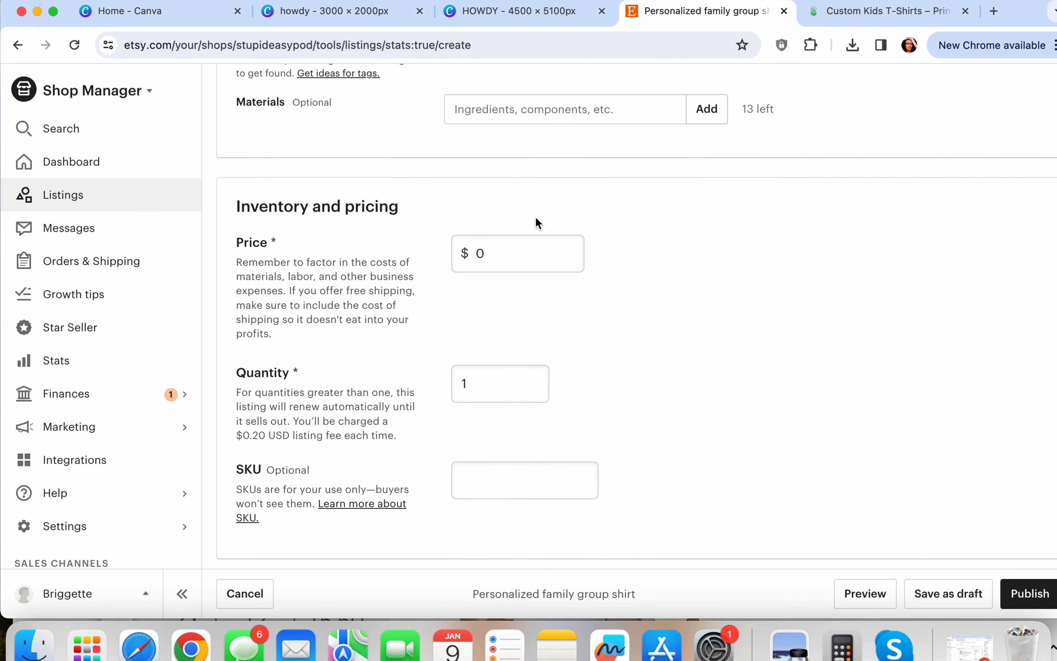
{"action": "scroll", "coordinate": [519, 359], "scroll_direction": "down", "scroll_amount": 3}
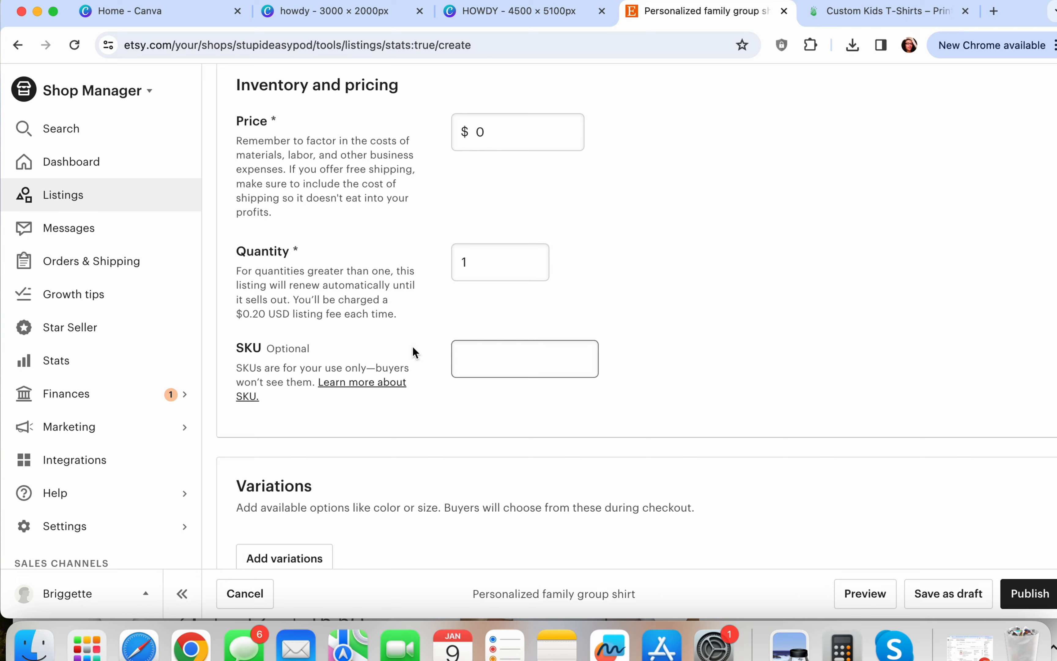
{"action": "scroll", "coordinate": [414, 351], "scroll_direction": "down", "scroll_amount": 3}
{"action": "scroll", "coordinate": [414, 352], "scroll_direction": "down", "scroll_amount": 3}
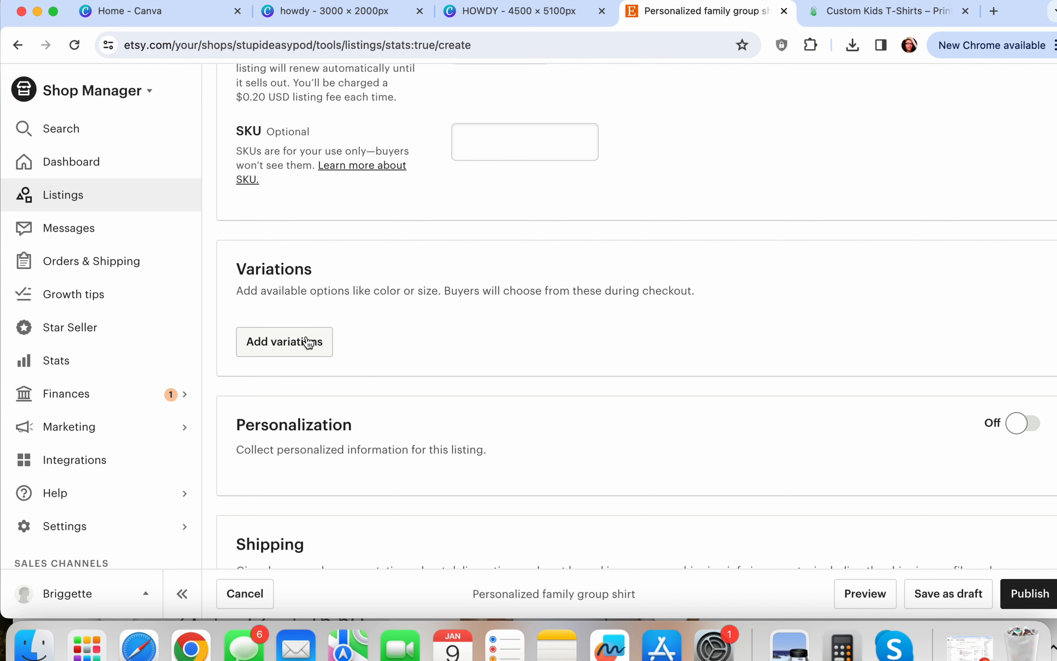
Create a custom variation named 'Shirt'
{"action": "left_click", "coordinate": [286, 346]}
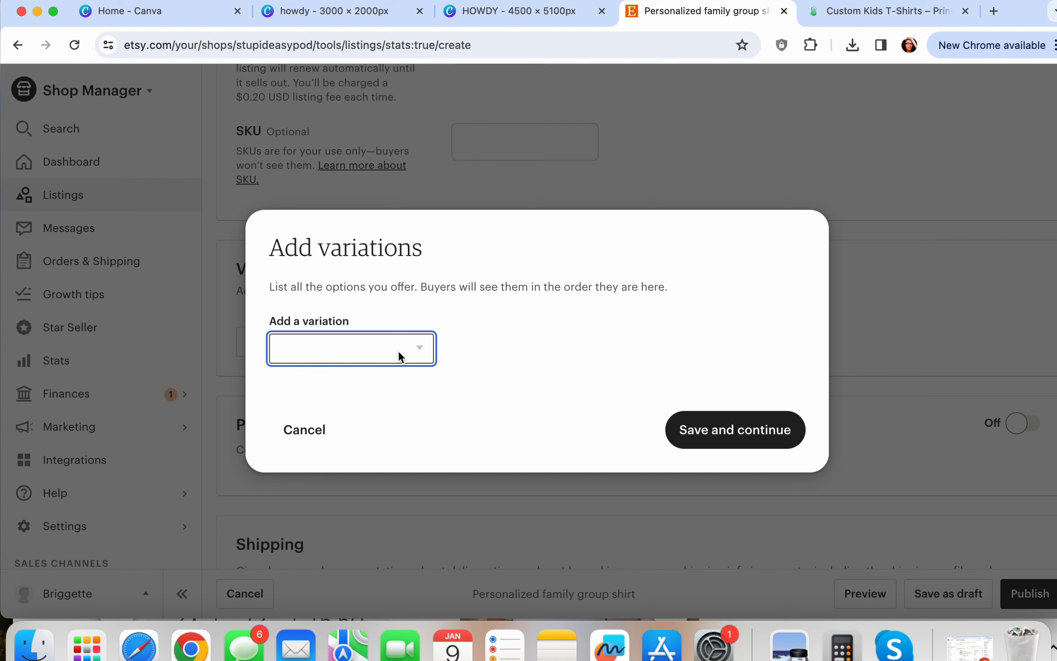
{"action": "left_click", "coordinate": [425, 359]}
{"action": "scroll", "coordinate": [363, 485], "scroll_direction": "down", "scroll_amount": 5}
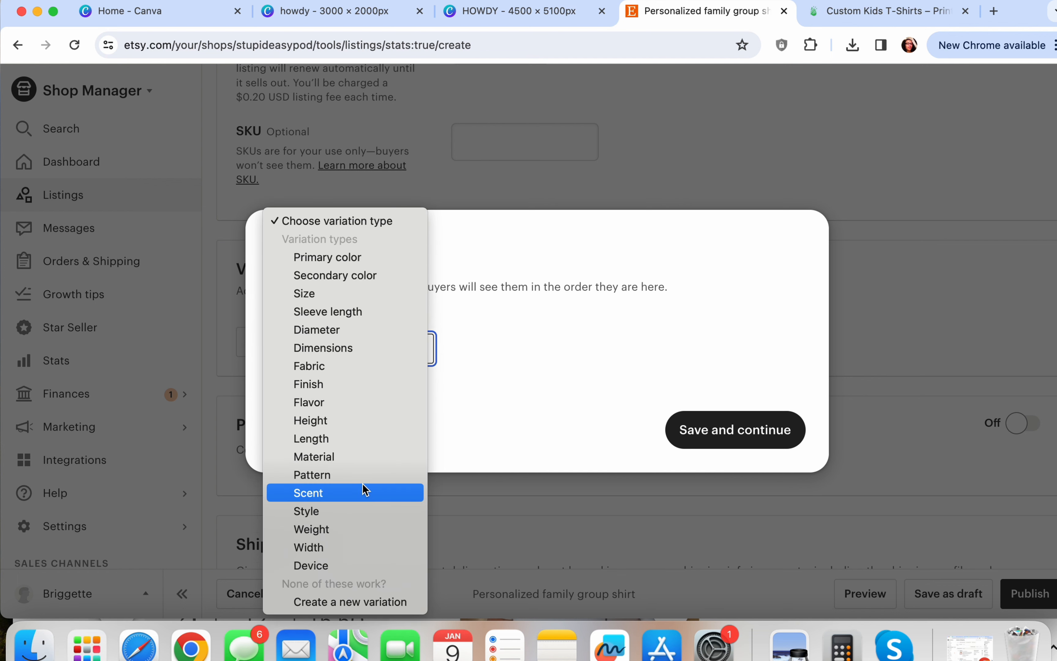
{"action": "left_click", "coordinate": [336, 603]}
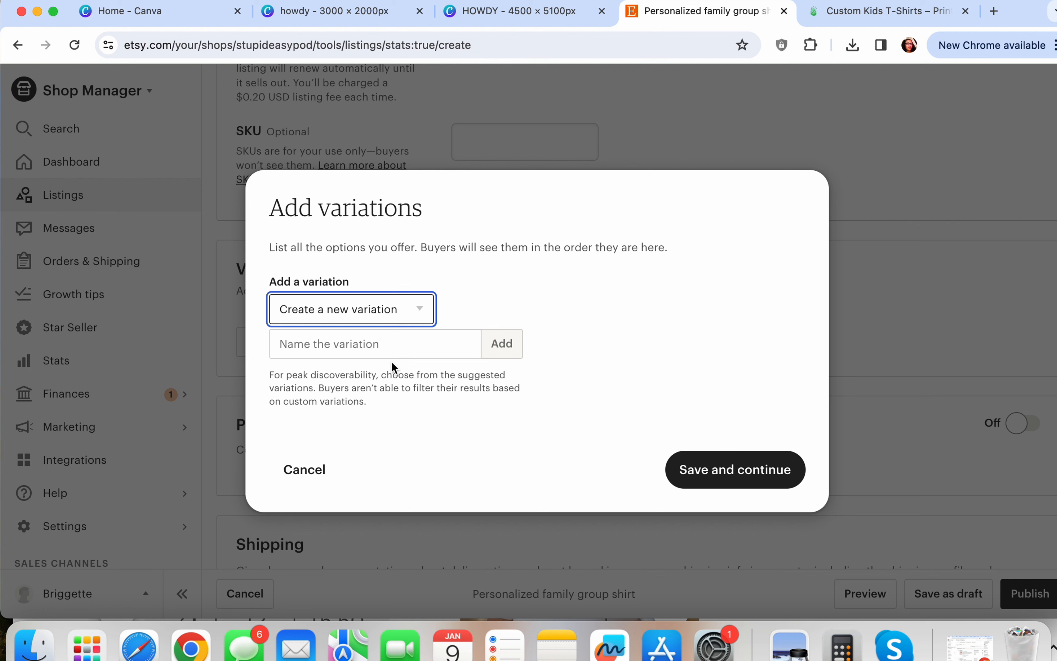
{"action": "left_click", "coordinate": [357, 337]}
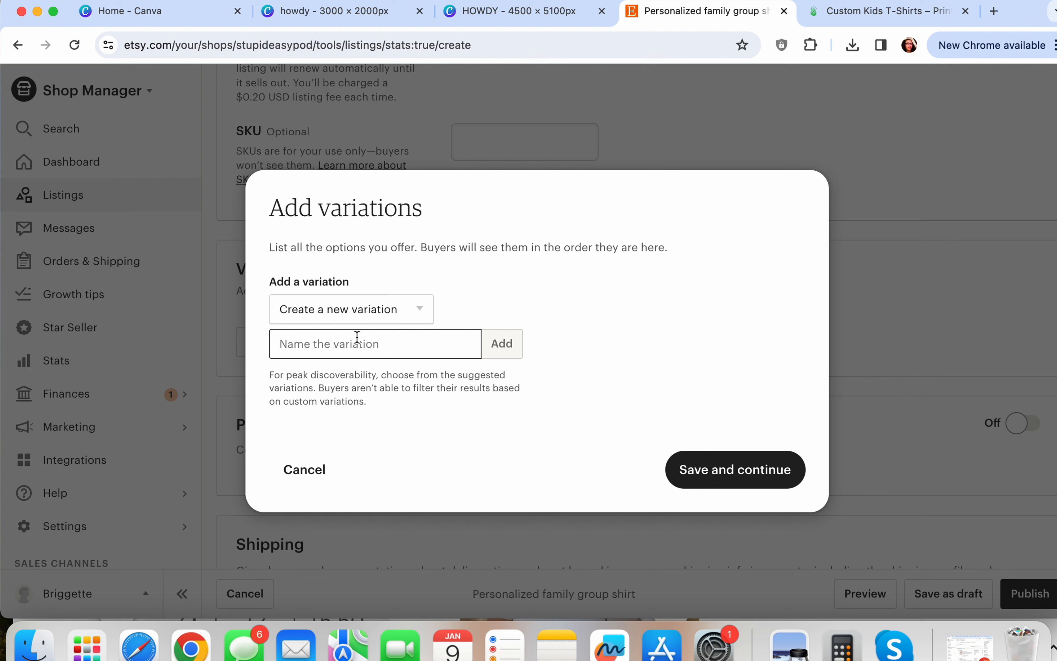
{"action": "type", "text": "Shirt"}
{"action": "key", "text": "Return"}
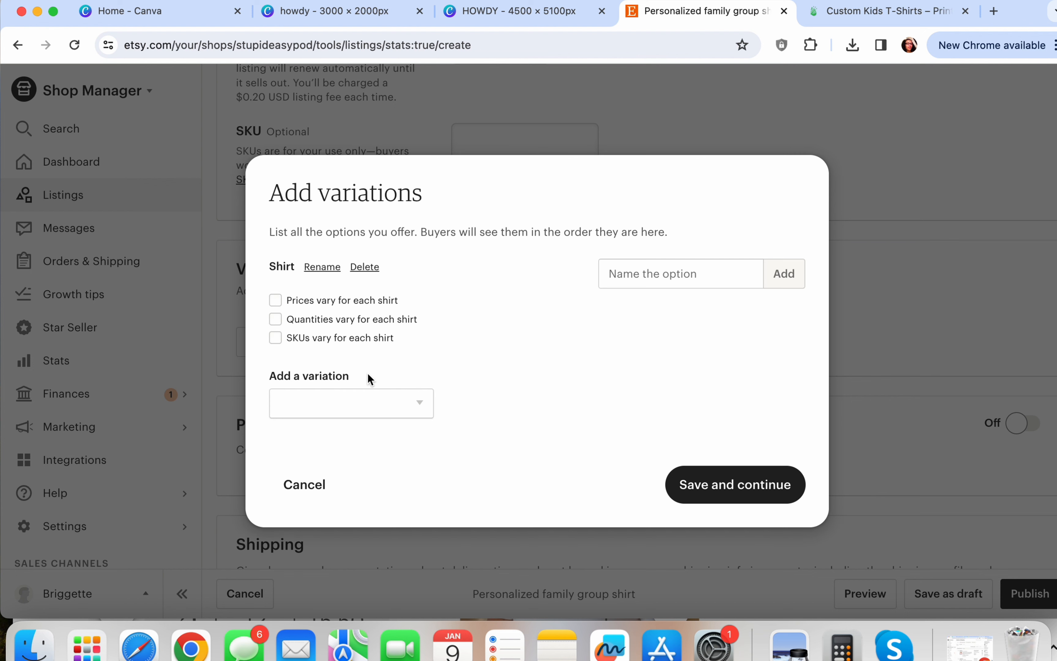
Create a second custom variation named 'Color'
{"action": "left_click", "coordinate": [395, 391]}
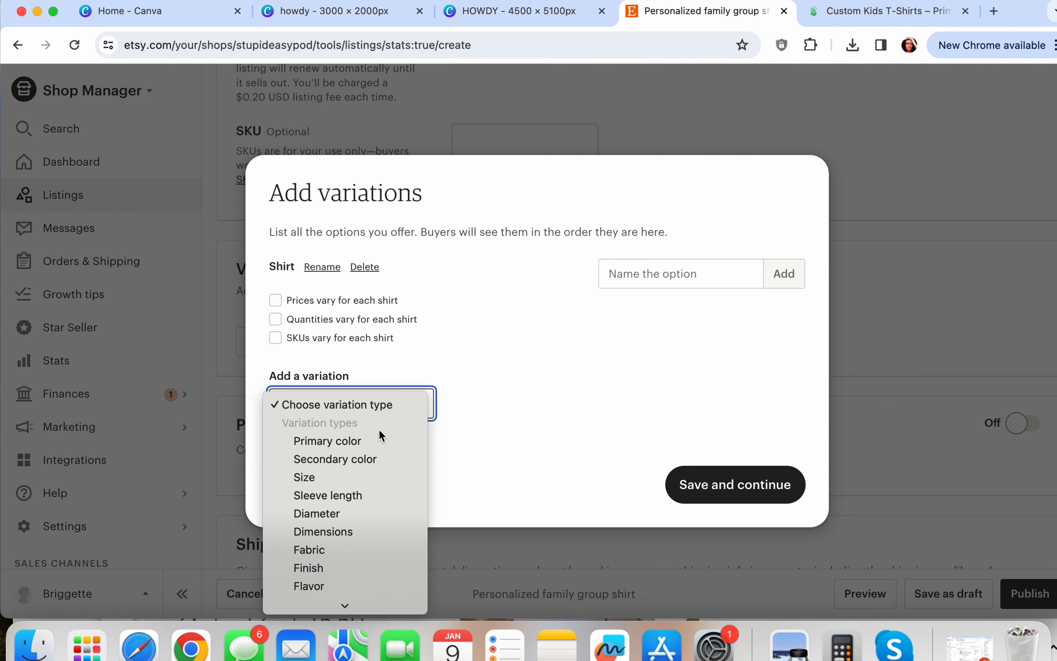
{"action": "scroll", "coordinate": [343, 481], "scroll_direction": "down", "scroll_amount": 3}
{"action": "scroll", "coordinate": [344, 483], "scroll_direction": "down", "scroll_amount": 1}
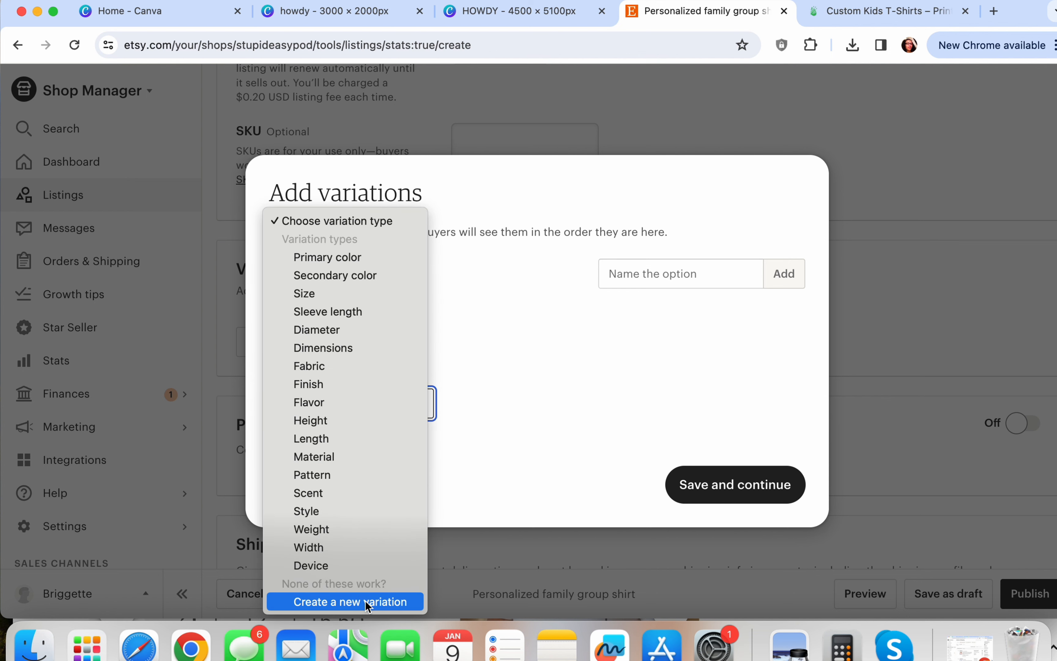
{"action": "left_click", "coordinate": [356, 405]}
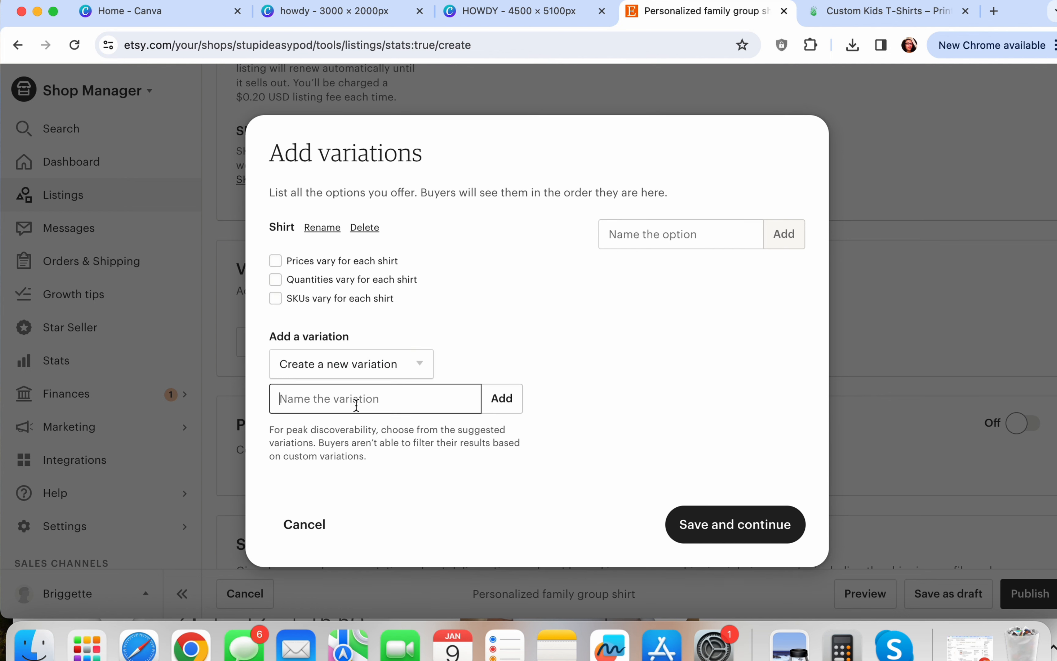
{"action": "type", "text": "Color"}
{"action": "key", "text": "Return"}
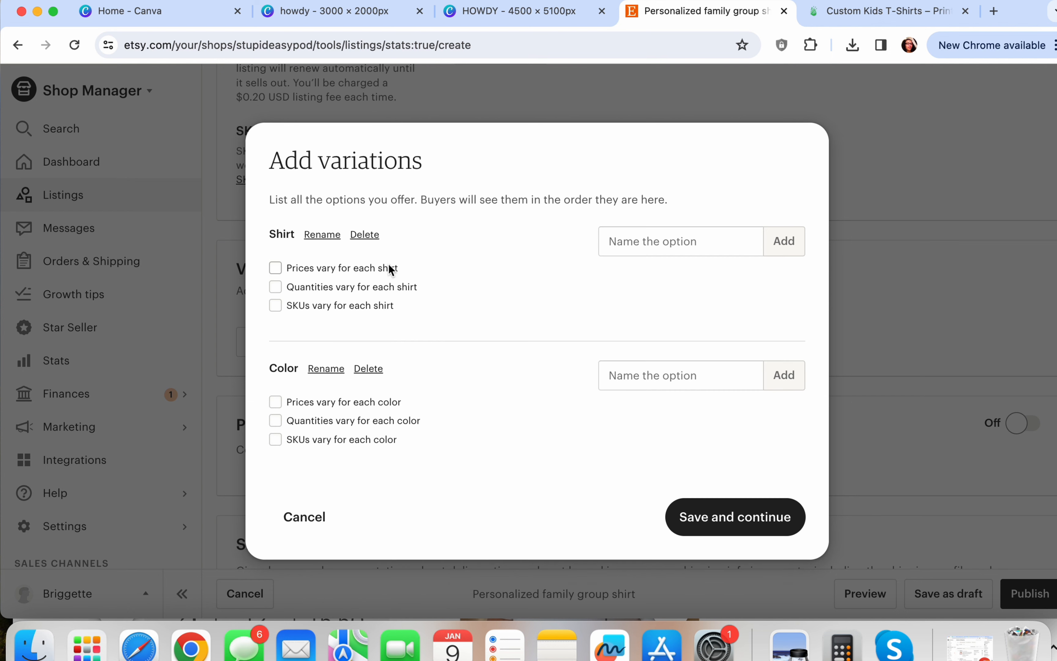
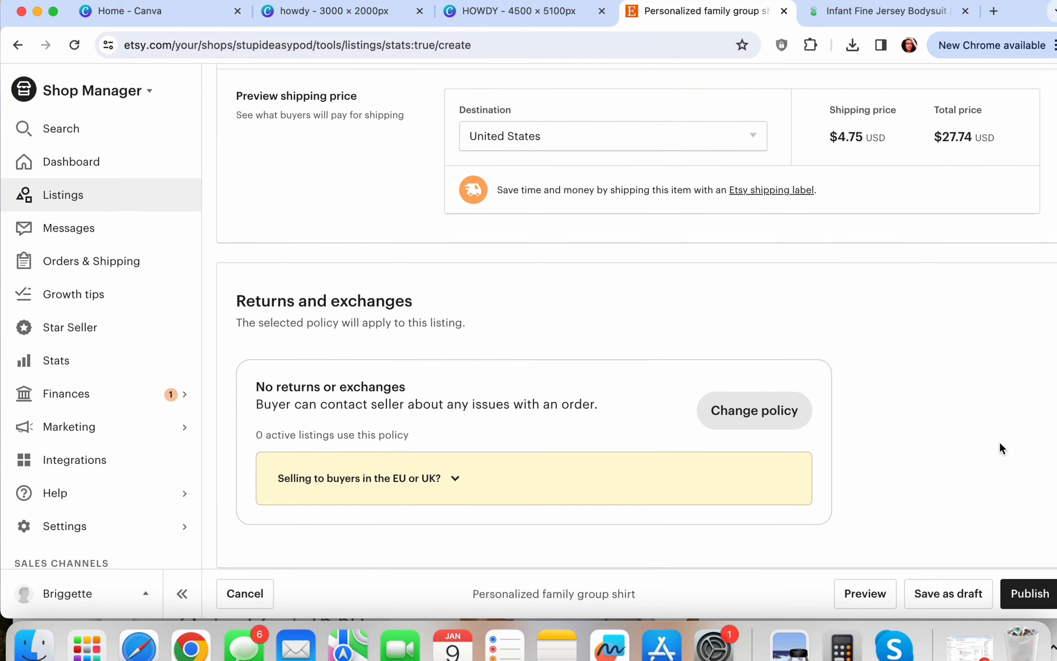
{"action": "scroll", "coordinate": [1000, 443], "scroll_direction": "up", "scroll_amount": 10}
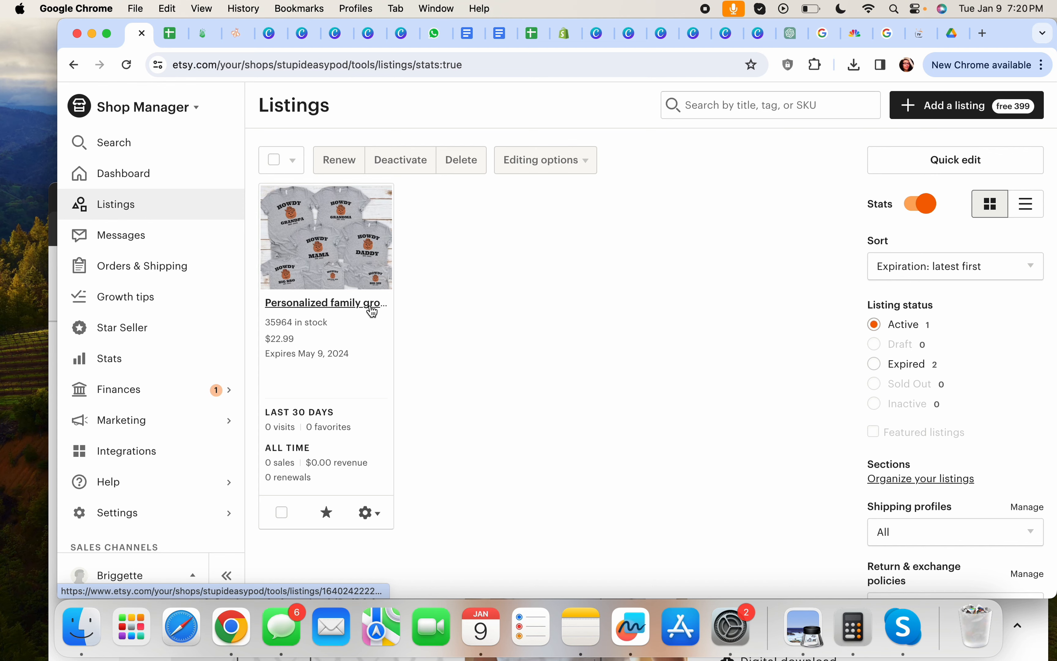
Edit the family shirt listing's variations so quantities vary for each shirt option
{"action": "left_click", "coordinate": [344, 312]}
{"action": "scroll", "coordinate": [779, 240], "scroll_direction": "down", "scroll_amount": 20}
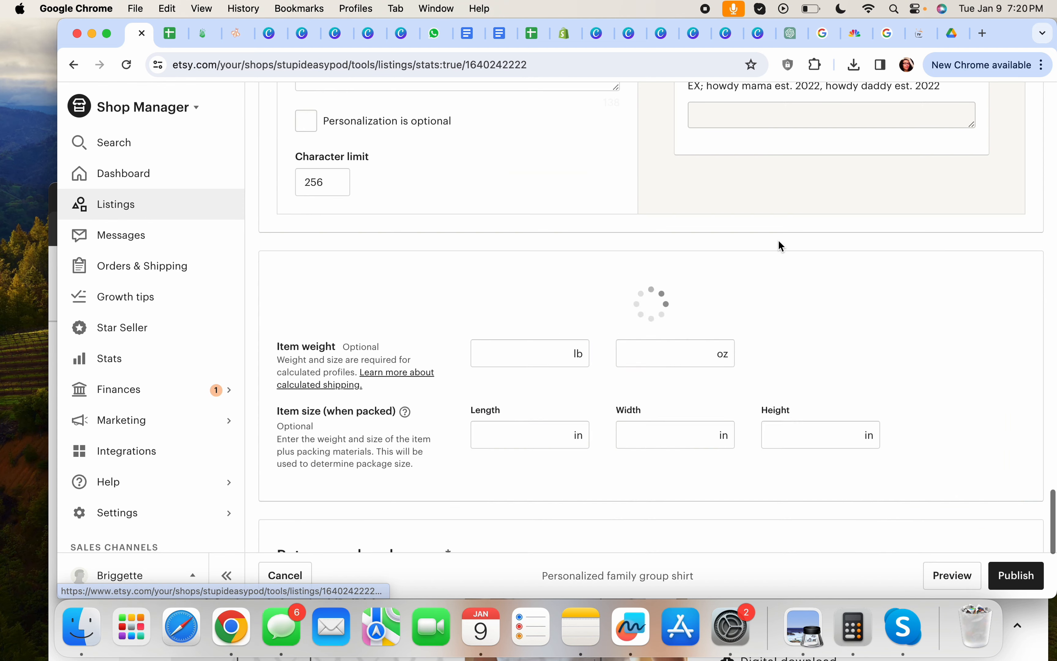
{"action": "scroll", "coordinate": [779, 245], "scroll_direction": "up", "scroll_amount": 10}
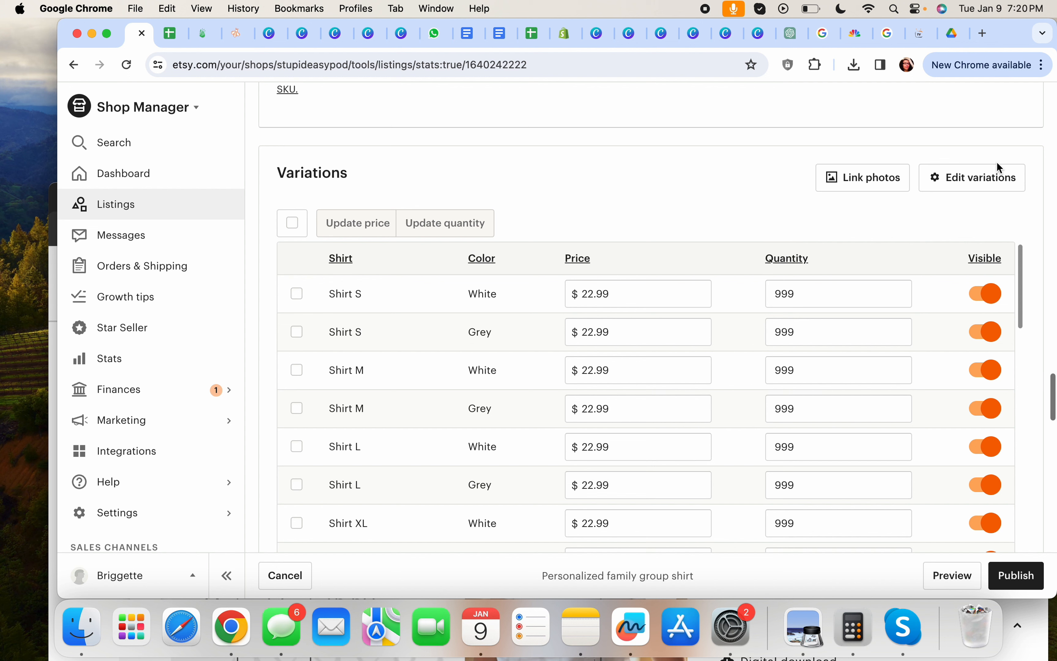
{"action": "left_click", "coordinate": [967, 179]}
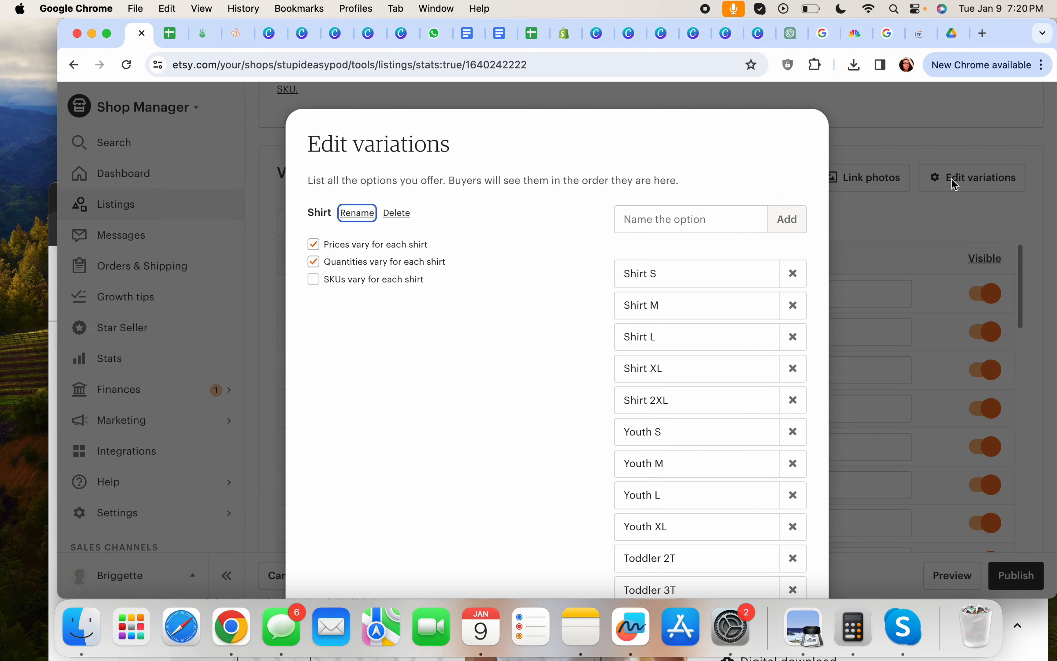
{"action": "left_click", "coordinate": [315, 263]}
{"action": "scroll", "coordinate": [398, 294], "scroll_direction": "down", "scroll_amount": 3}
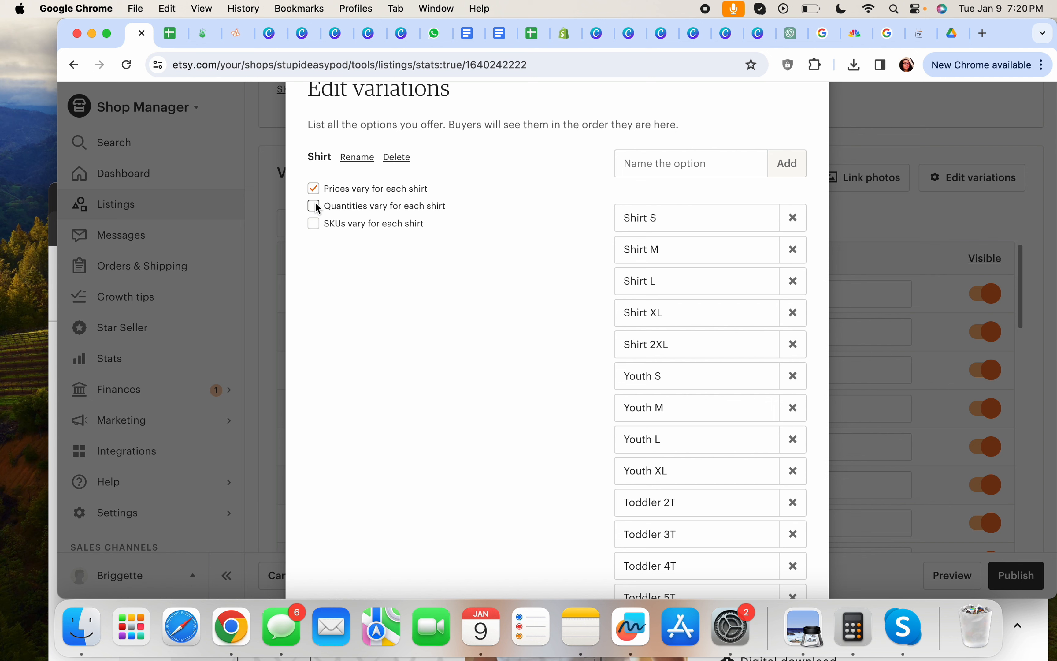
{"action": "left_click", "coordinate": [315, 203]}
{"action": "scroll", "coordinate": [371, 291], "scroll_direction": "down", "scroll_amount": 10}
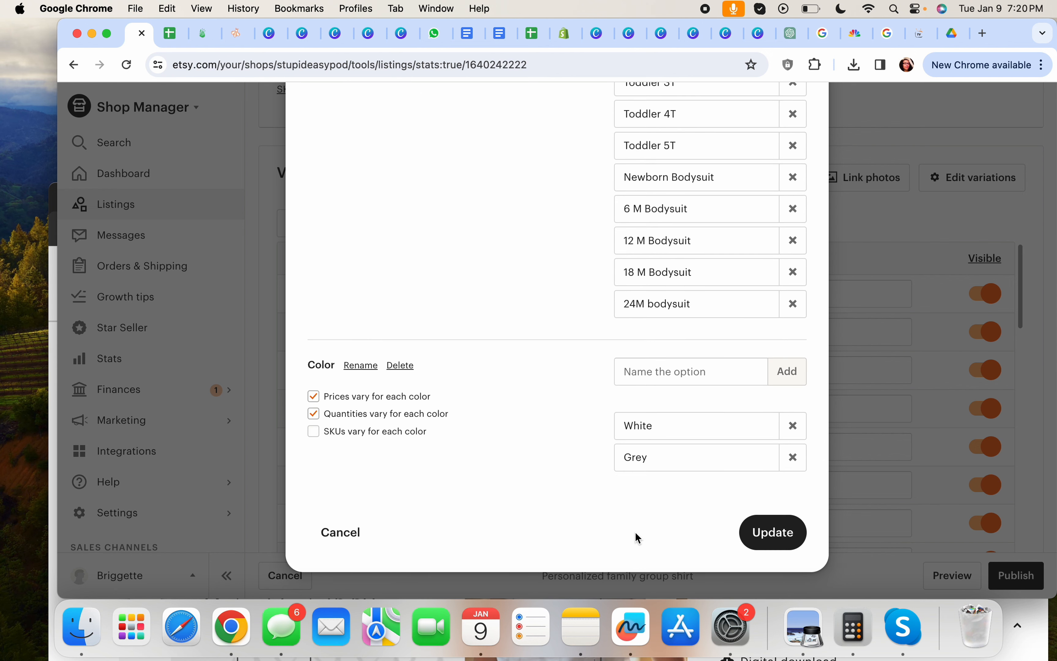
{"action": "left_click", "coordinate": [771, 532]}
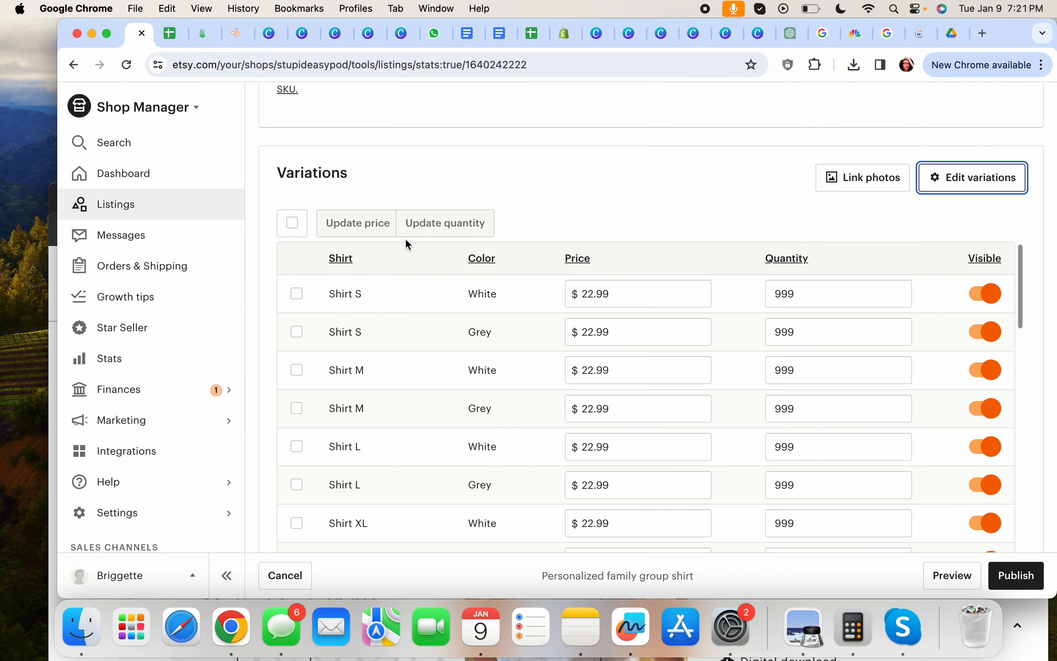
Set all 36 variation quantities to 999 and publish the updated listing
{"action": "left_click", "coordinate": [292, 226]}
{"action": "left_click", "coordinate": [430, 222]}
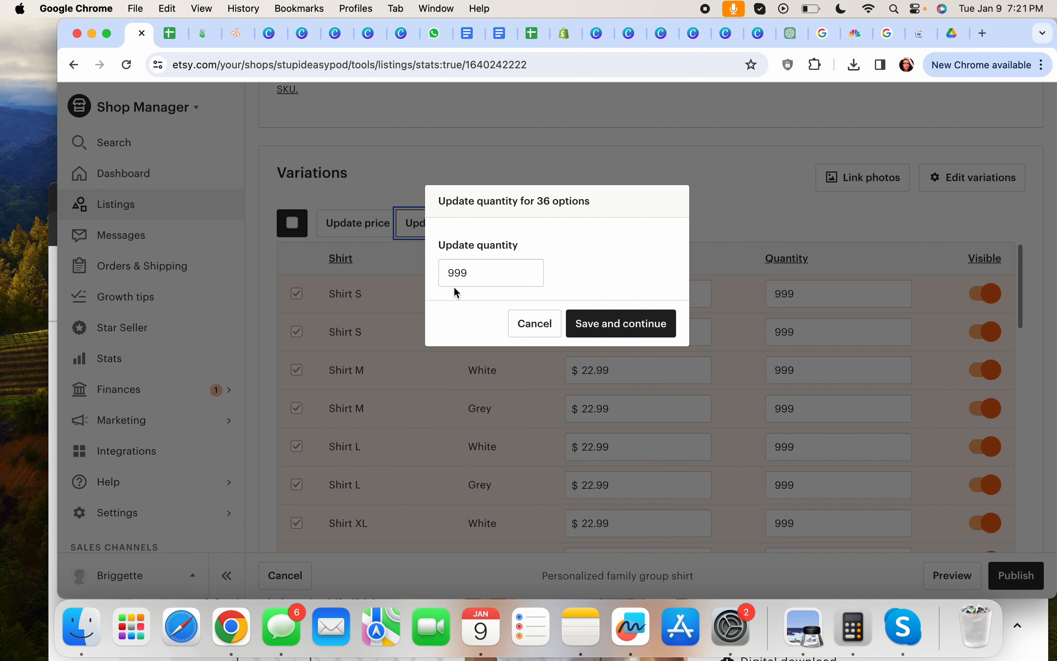
{"action": "left_click", "coordinate": [609, 325]}
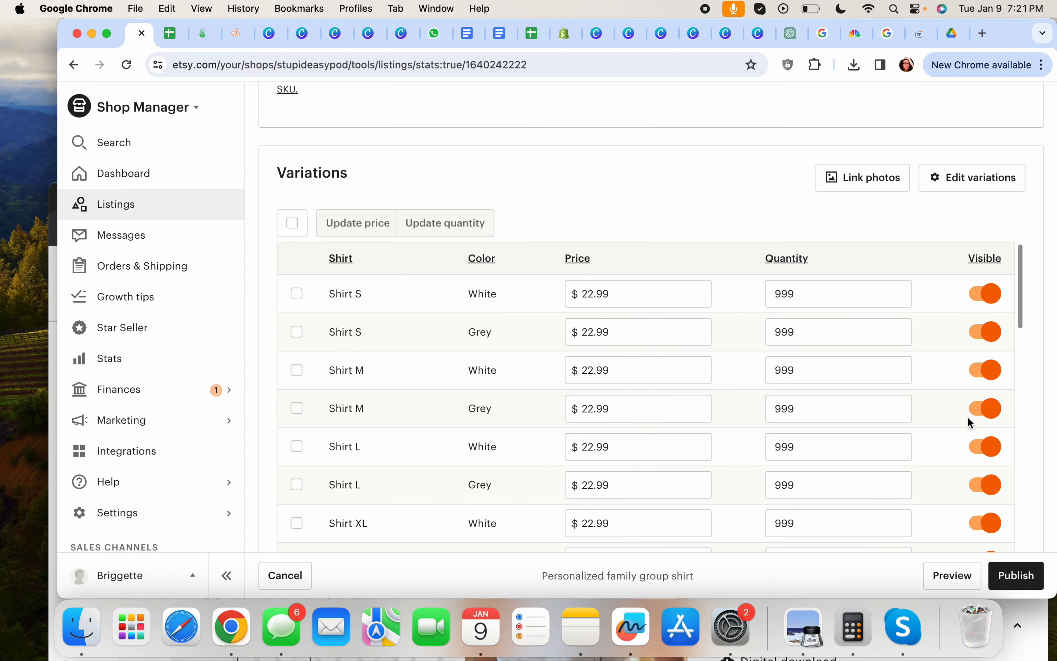
{"action": "left_click", "coordinate": [1023, 575]}
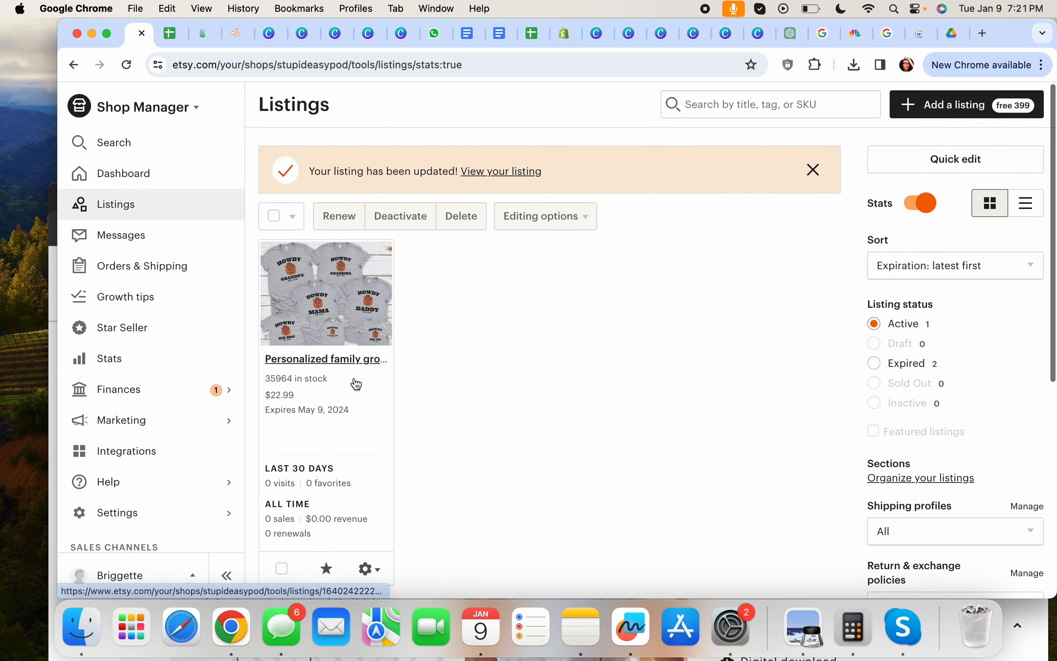
{"action": "scroll", "coordinate": [395, 364], "scroll_direction": "down", "scroll_amount": 3}
{"action": "left_click", "coordinate": [387, 453]}
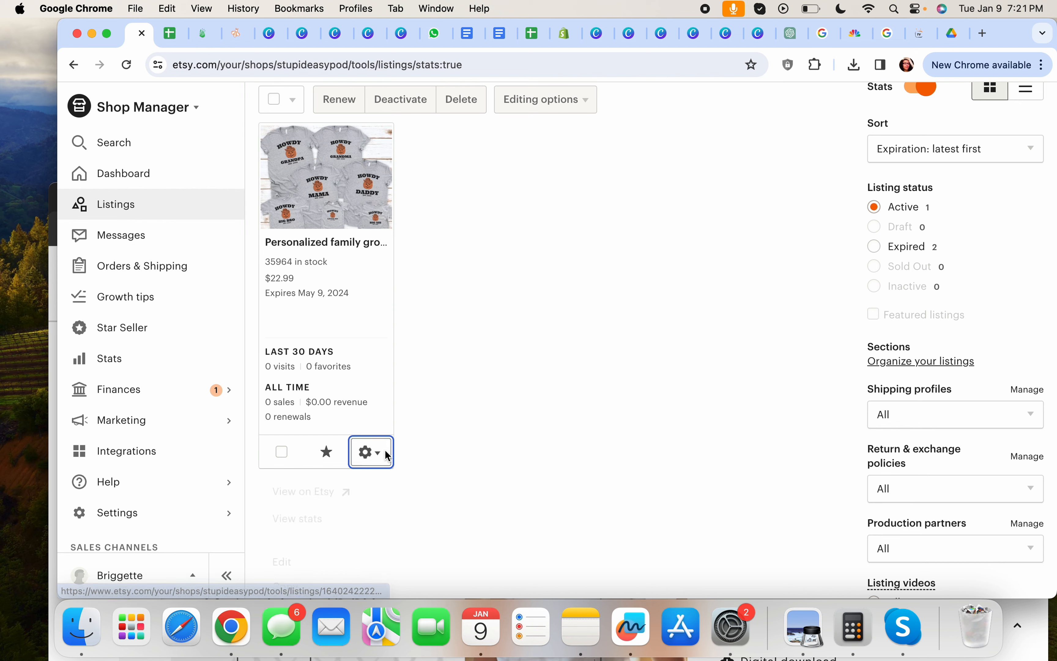
{"action": "left_click", "coordinate": [319, 492]}
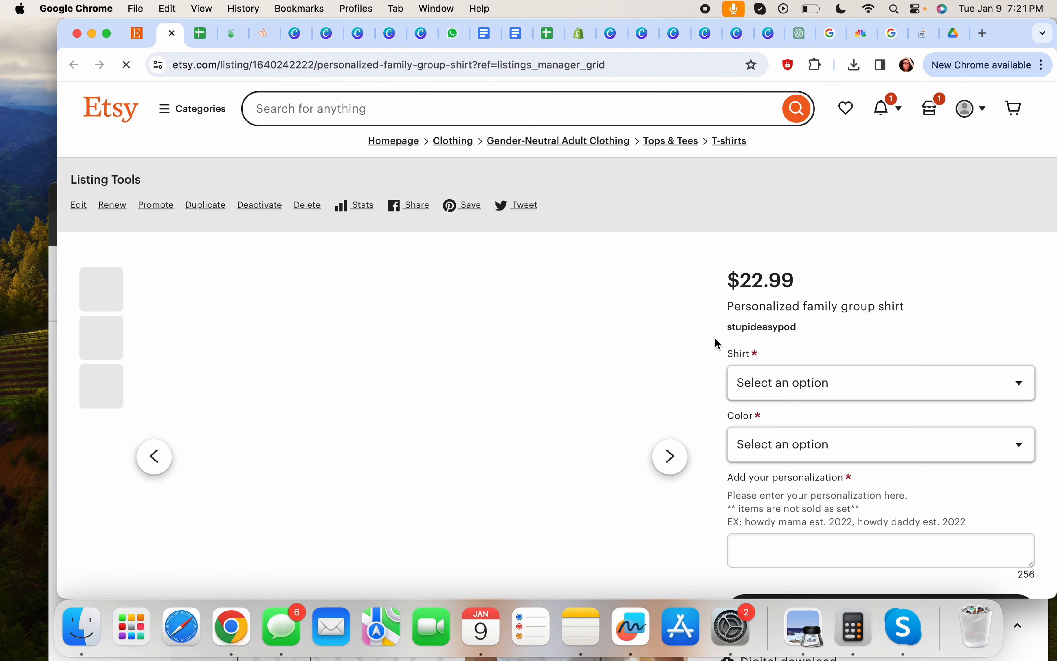
{"action": "scroll", "coordinate": [715, 338], "scroll_direction": "down", "scroll_amount": 3}
{"action": "left_click", "coordinate": [808, 268]}
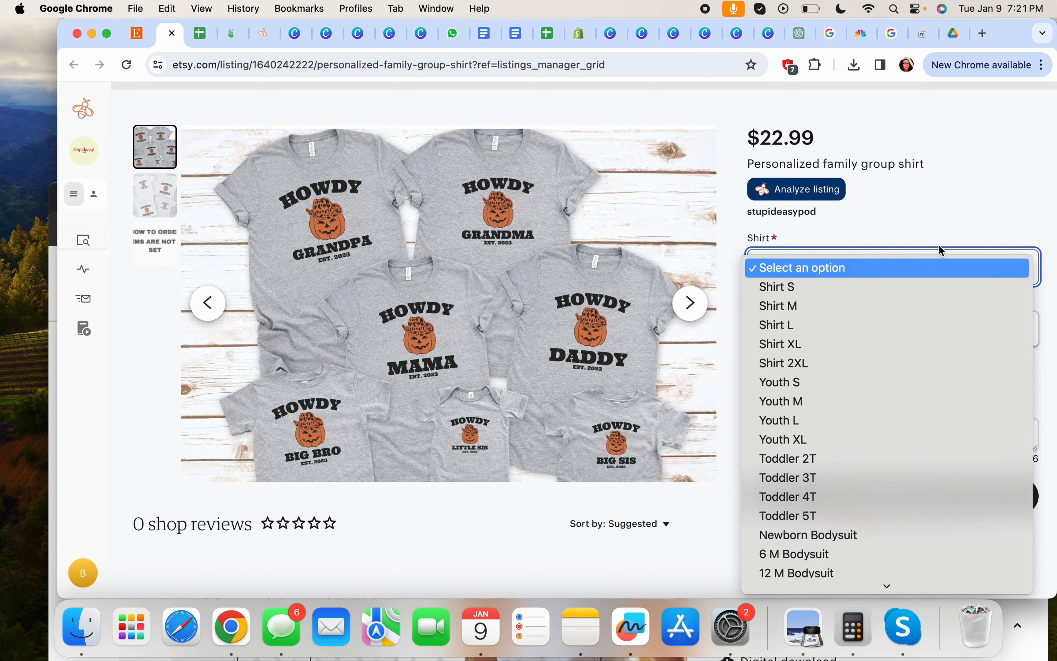
{"action": "left_click", "coordinate": [961, 229]}
{"action": "left_click", "coordinate": [847, 329]}
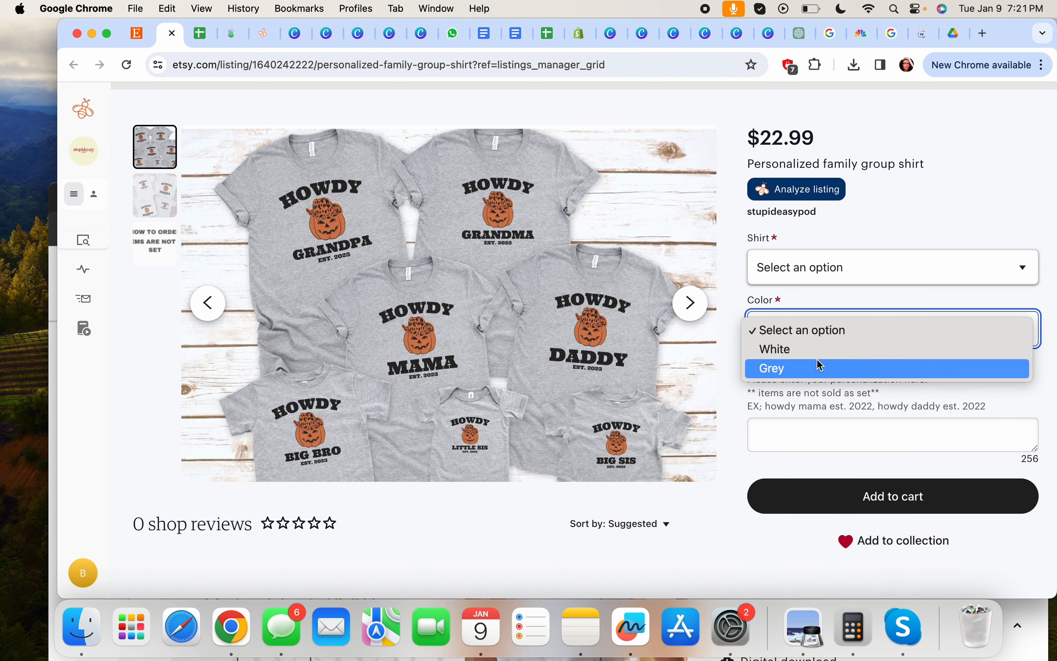
{"action": "left_click", "coordinate": [958, 234]}
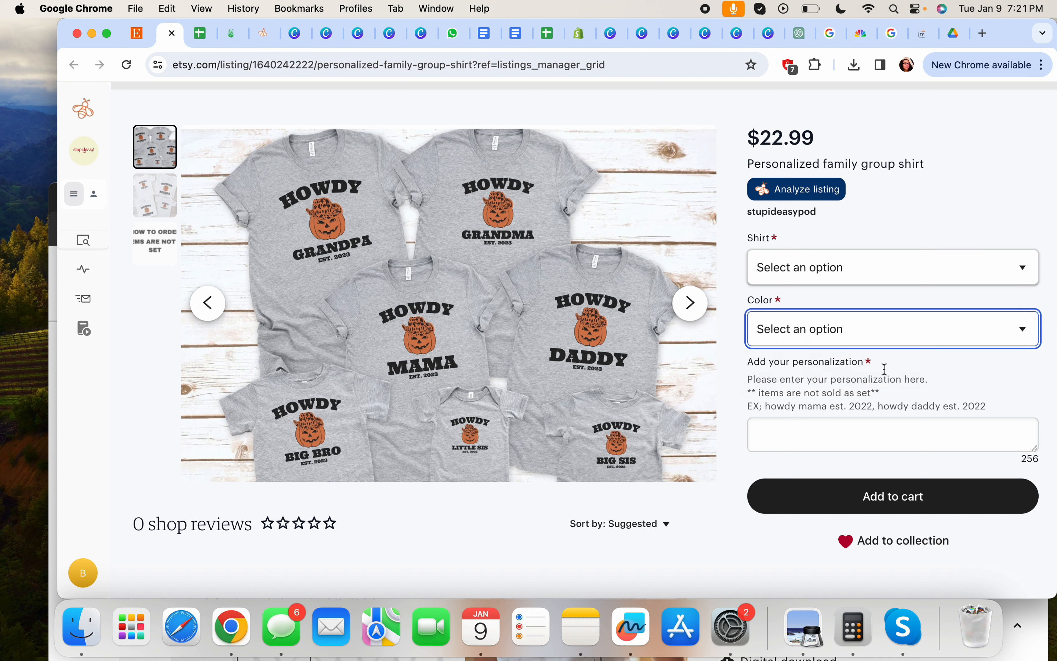
{"action": "left_click", "coordinate": [880, 267]}
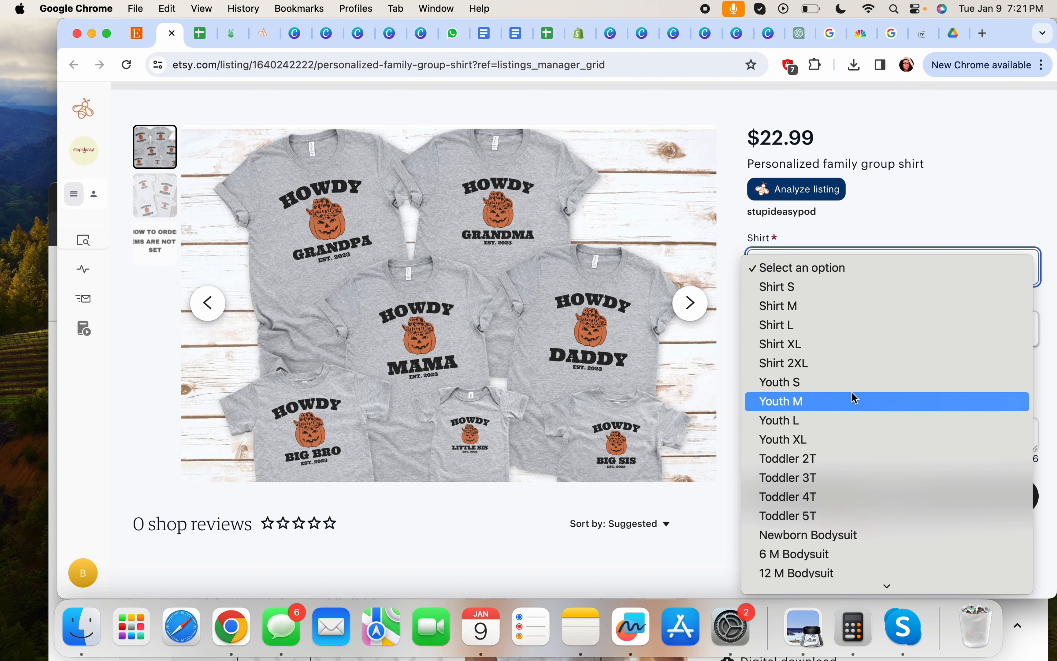
{"action": "left_click", "coordinate": [839, 289]}
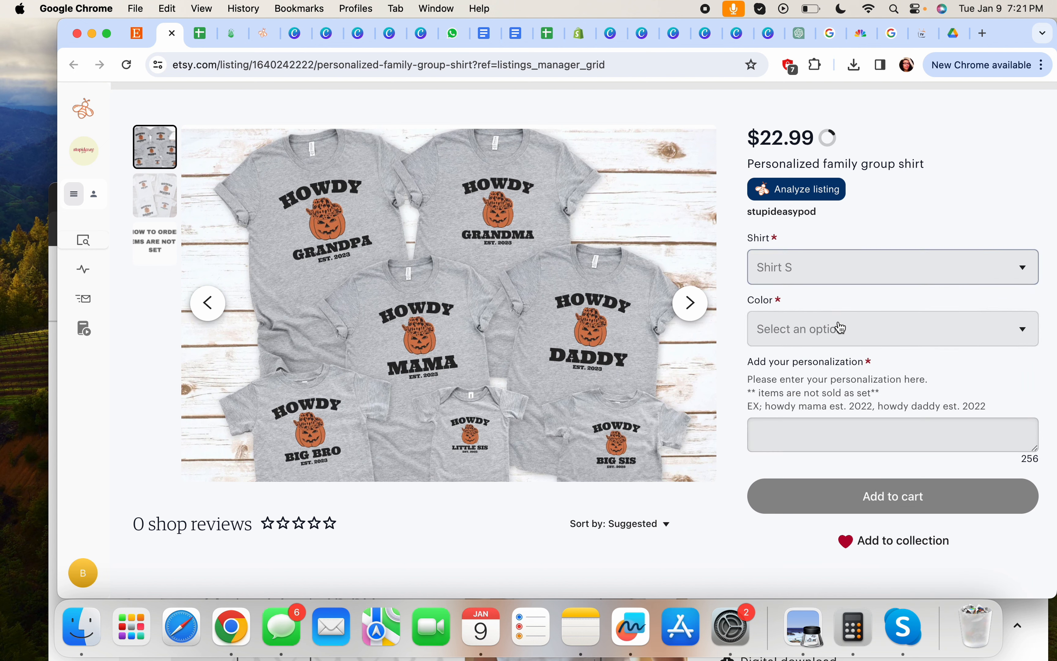
{"action": "left_click", "coordinate": [840, 330]}
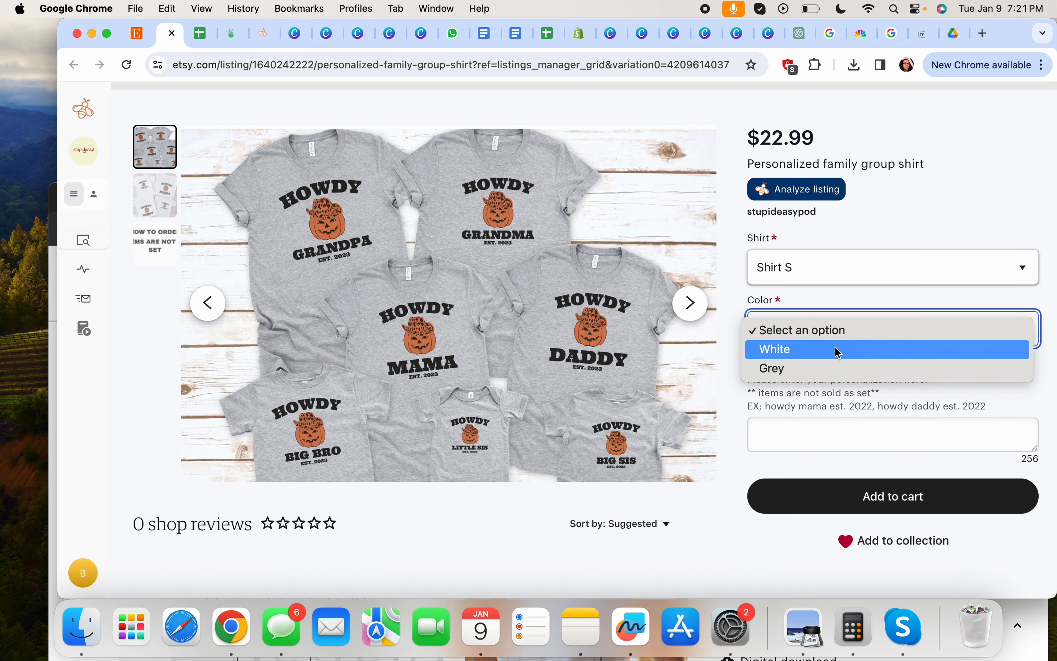
{"action": "left_click", "coordinate": [774, 349]}
{"action": "left_click", "coordinate": [794, 433]}
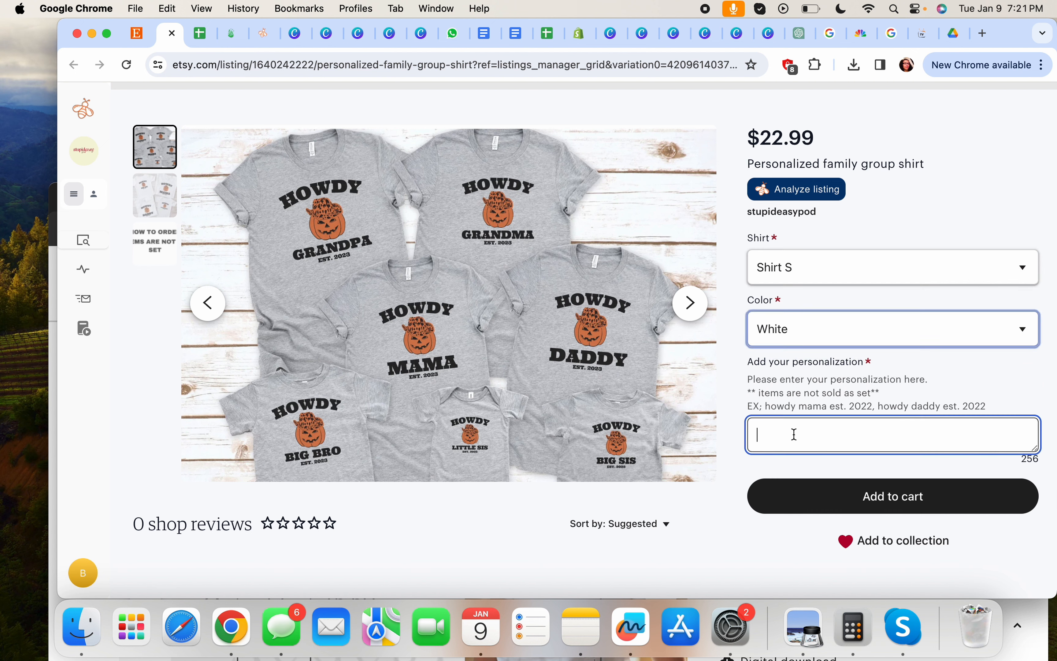
{"action": "type", "text": "howd"}
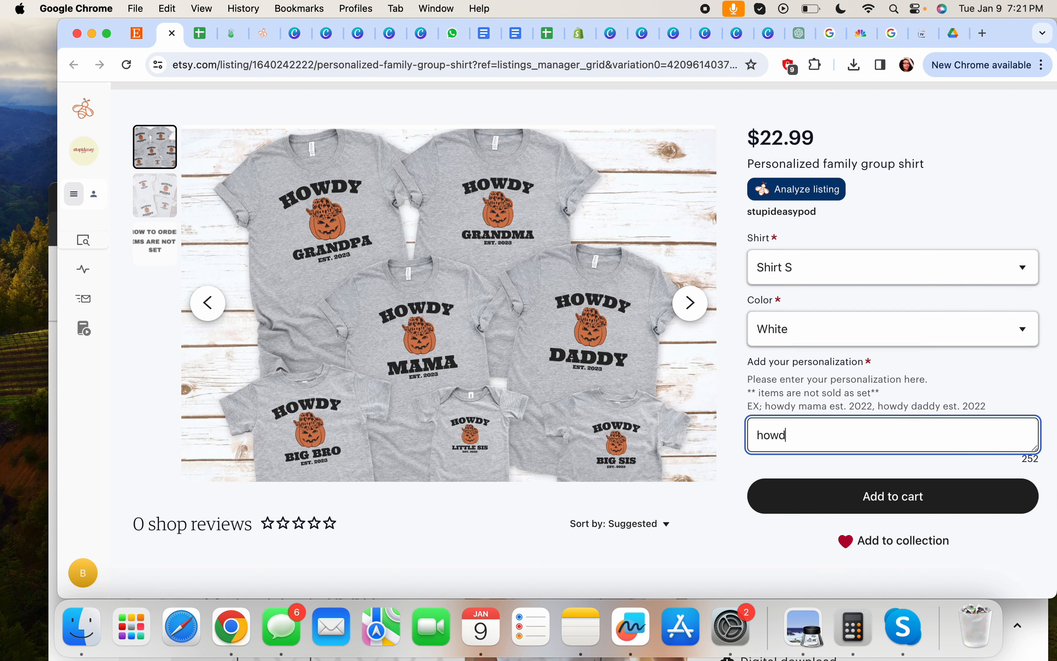
{"action": "type", "text": "y mama est. 2022"}
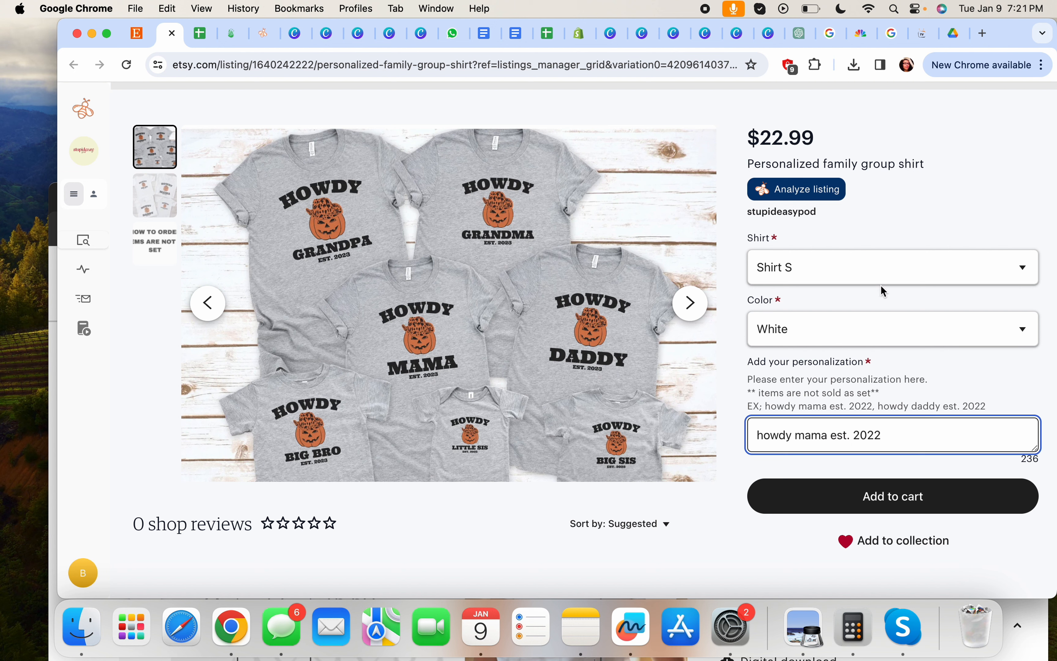
{"action": "left_click_drag", "start_coordinate": [882, 434], "coordinate": [794, 435]}
{"action": "type", "text": "daddy est"}
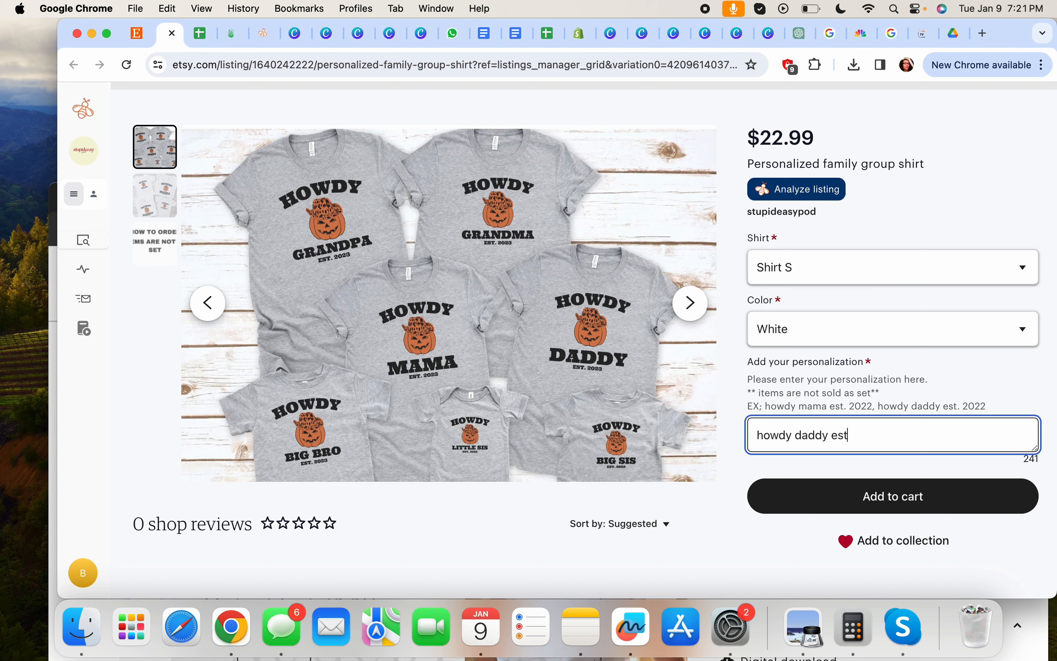
{"action": "type", "text": ". 2022"}
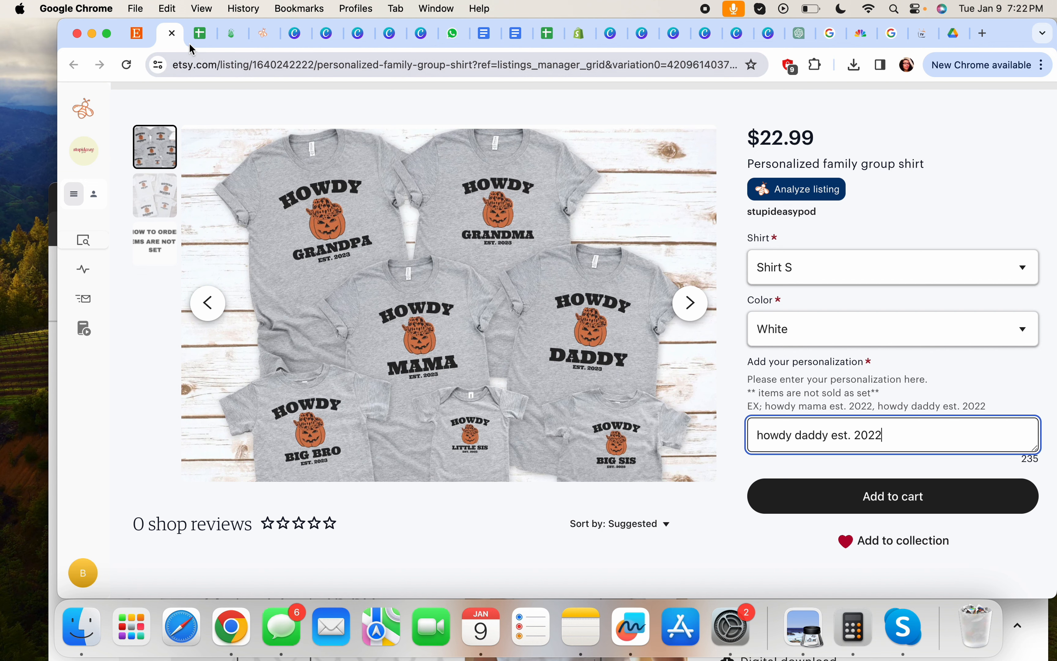
{"action": "left_click", "coordinate": [172, 34]}
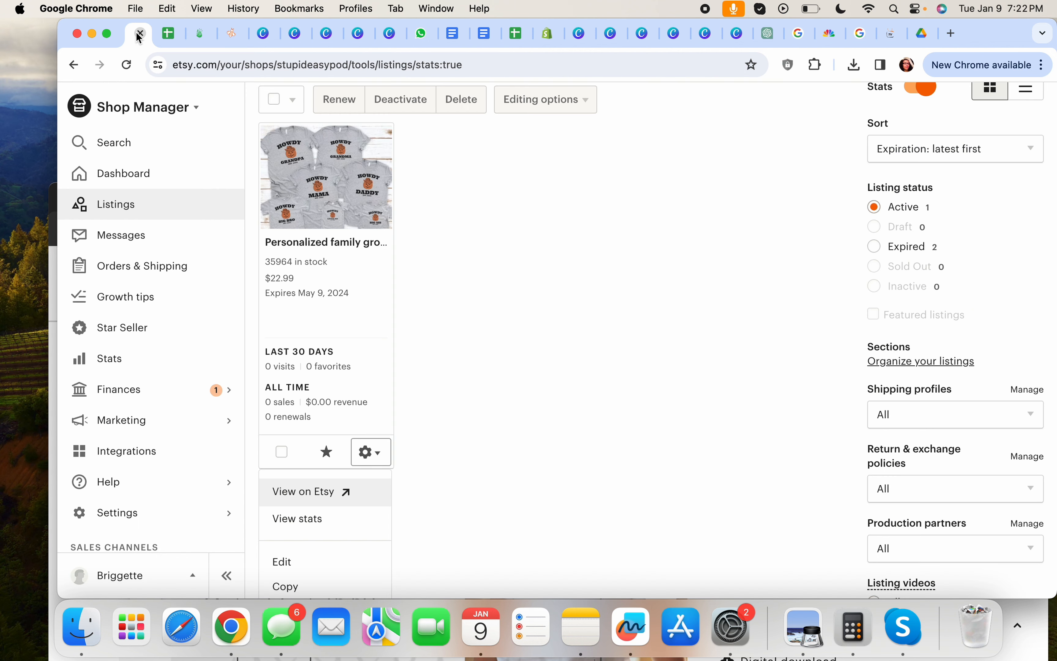
Dismiss the listing's actions menu, look at orders, then return to the Listings page
{"action": "left_click", "coordinate": [150, 265]}
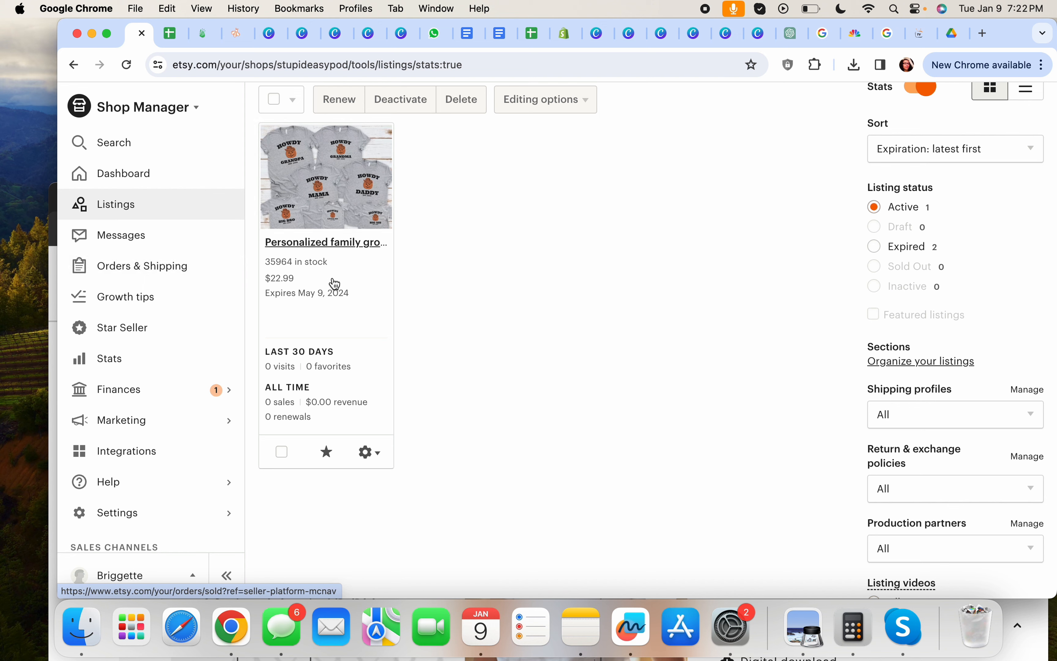
{"action": "left_click", "coordinate": [203, 271]}
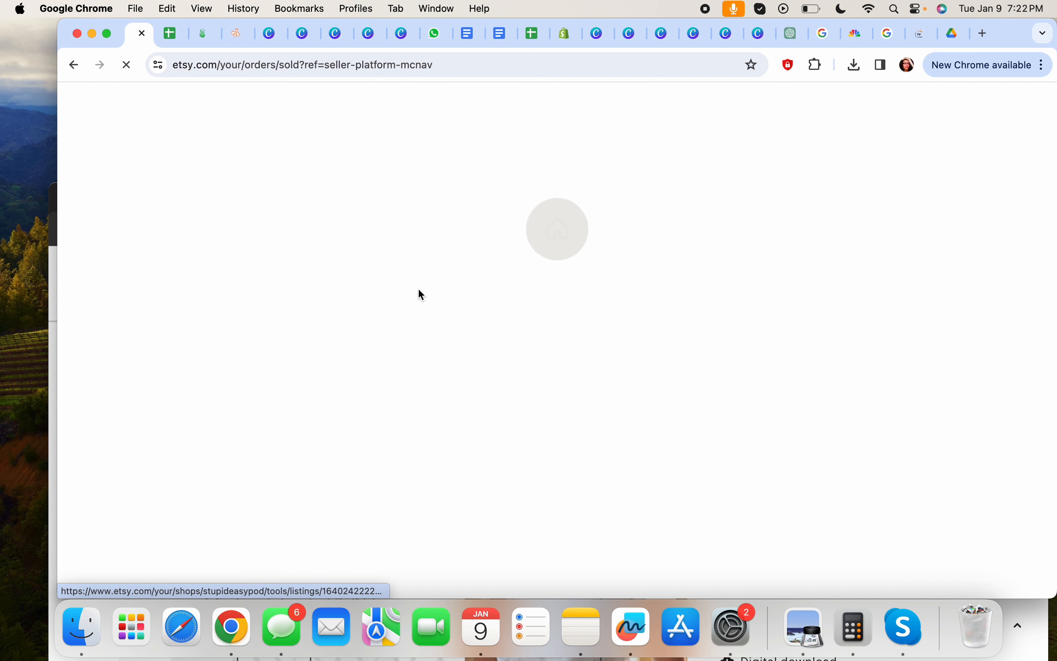
{"action": "scroll", "coordinate": [437, 406], "scroll_direction": "down", "scroll_amount": 3}
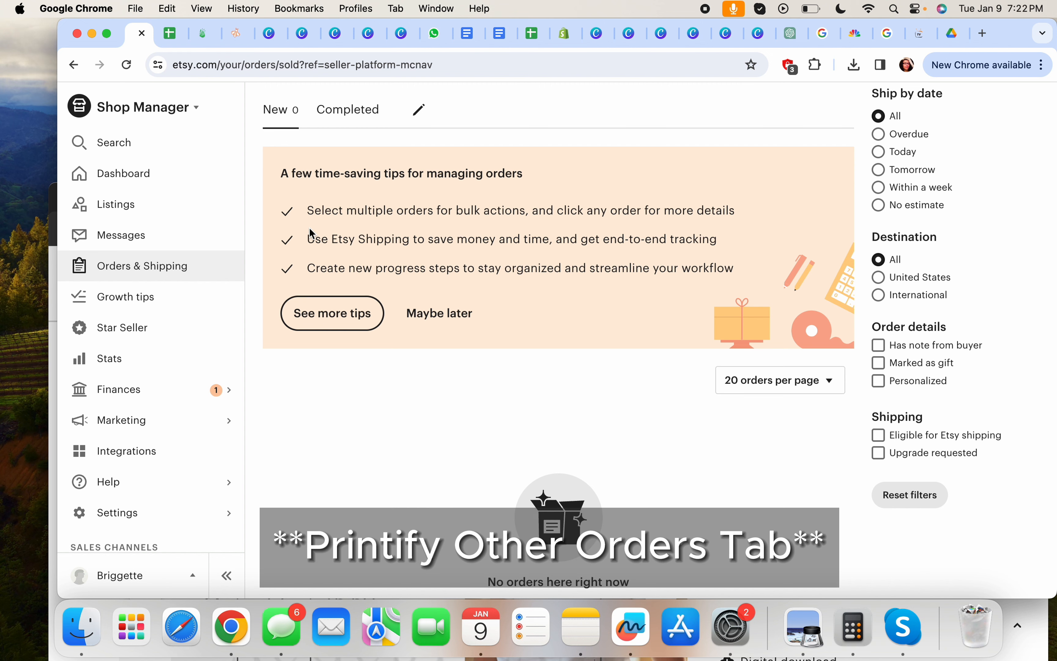
{"action": "left_click", "coordinate": [172, 208]}
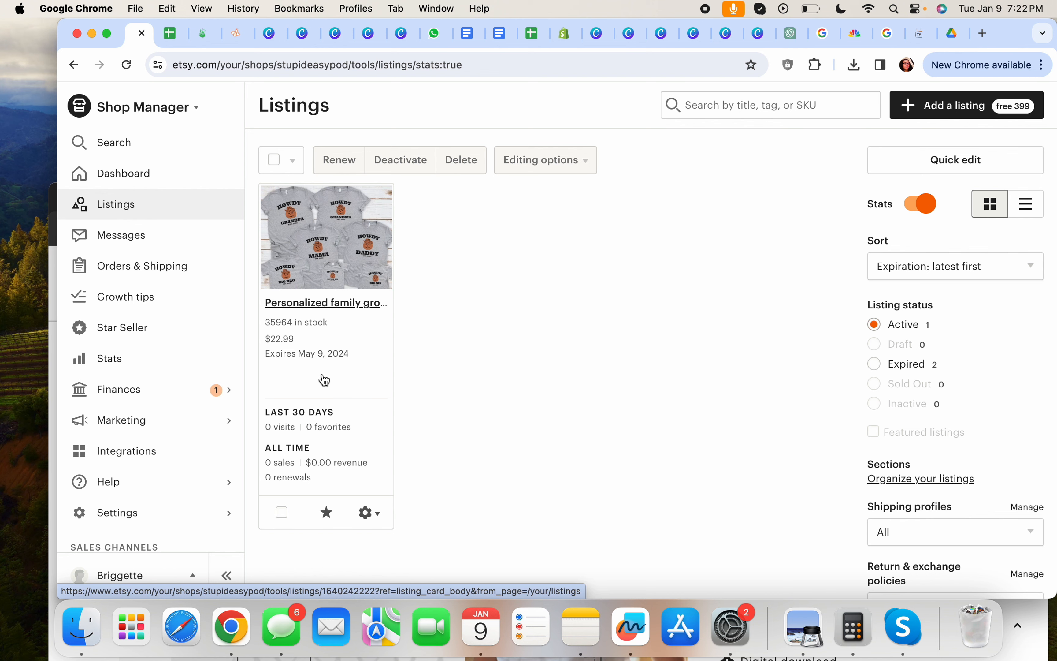
Make a copy of the Personalized family group shirt listing
{"action": "scroll", "coordinate": [345, 378], "scroll_direction": "down", "scroll_amount": 2}
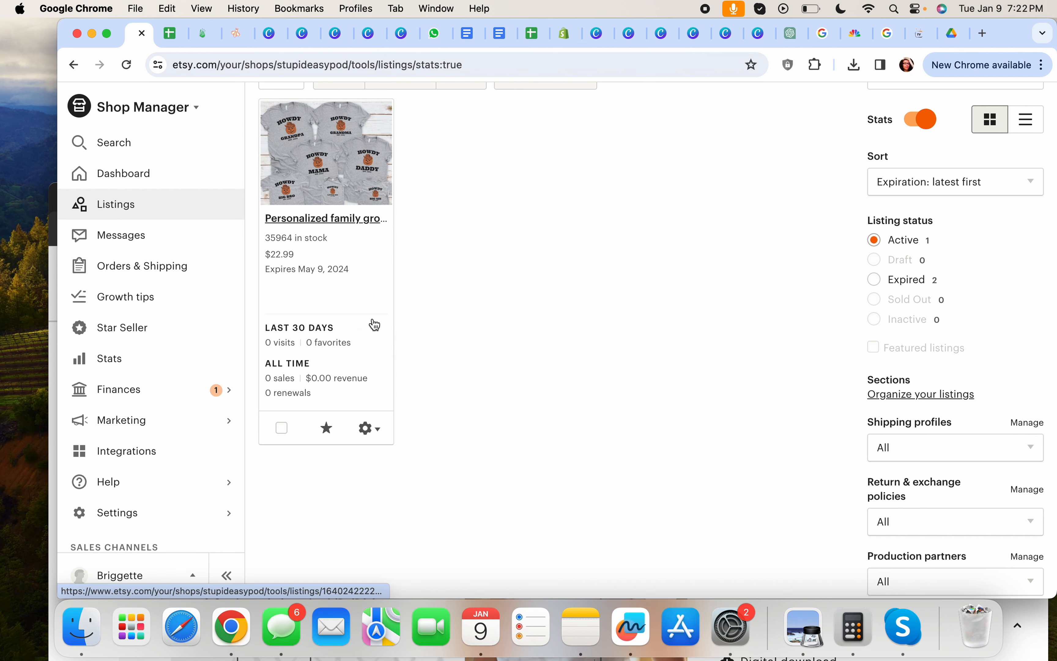
{"action": "left_click", "coordinate": [386, 436]}
{"action": "scroll", "coordinate": [383, 430], "scroll_direction": "down", "scroll_amount": 2}
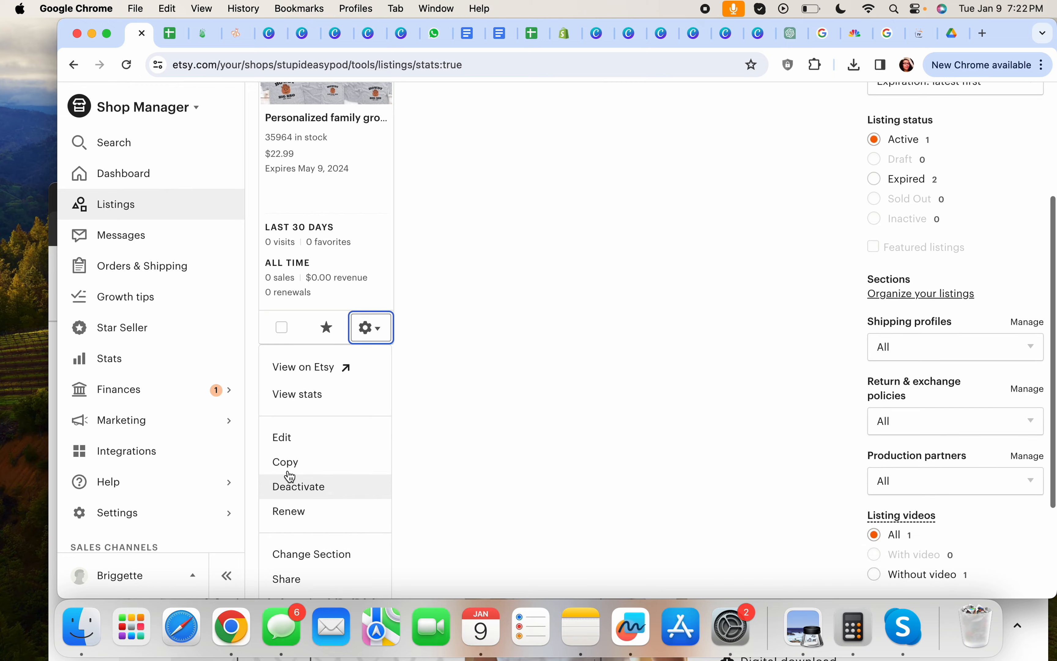
{"action": "left_click", "coordinate": [297, 462]}
Scroll through the copied listing form, checking its photos and Printify production partner
{"action": "scroll", "coordinate": [599, 345], "scroll_direction": "down", "scroll_amount": 15}
{"action": "scroll", "coordinate": [600, 350], "scroll_direction": "up", "scroll_amount": 10}
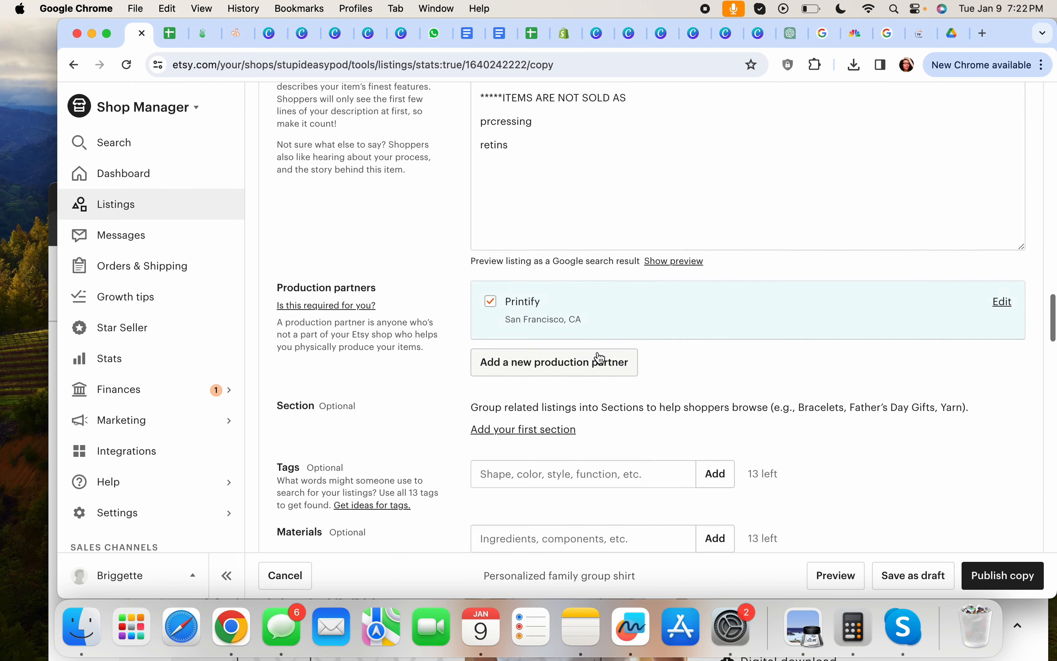
{"action": "scroll", "coordinate": [600, 358], "scroll_direction": "up", "scroll_amount": 8}
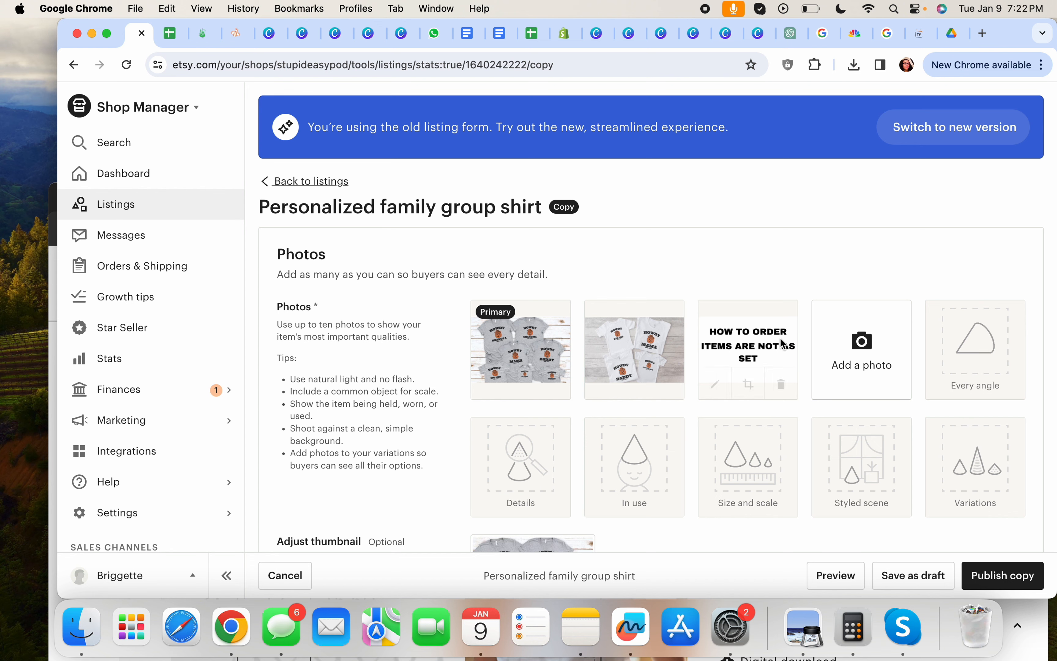
{"action": "scroll", "coordinate": [836, 358], "scroll_direction": "down", "scroll_amount": 5}
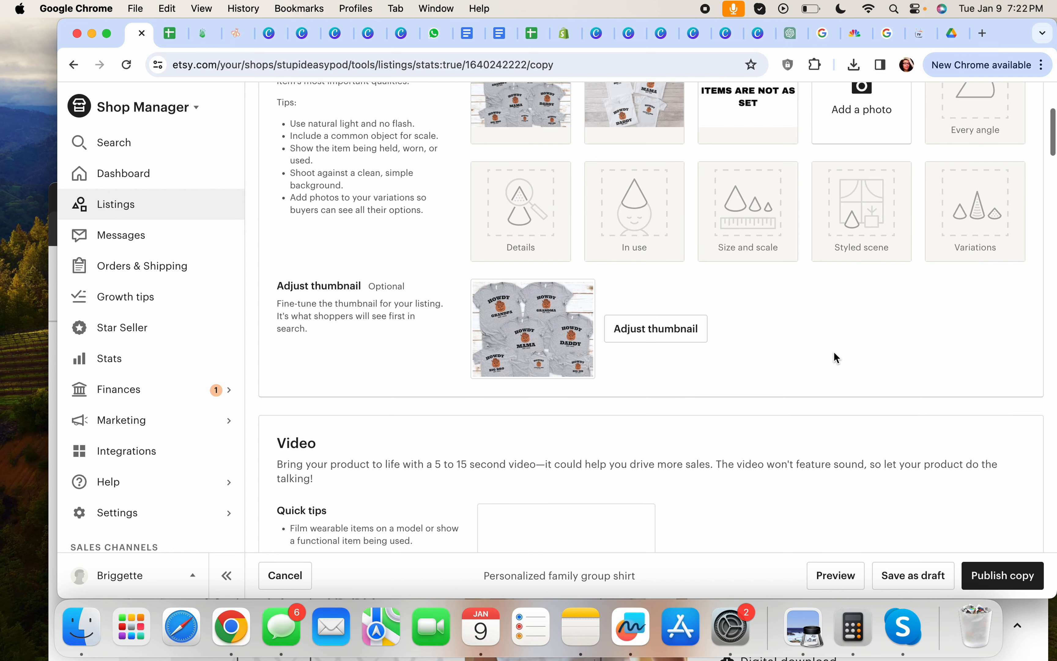
{"action": "scroll", "coordinate": [834, 352], "scroll_direction": "down", "scroll_amount": 10}
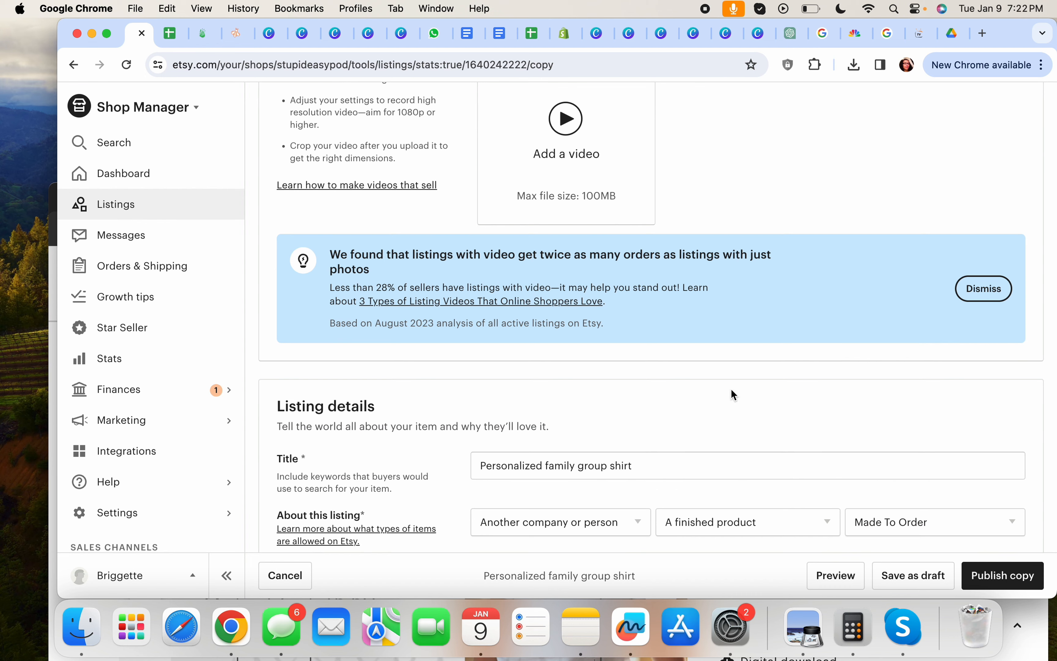
{"action": "scroll", "coordinate": [750, 359], "scroll_direction": "up", "scroll_amount": 2}
{"action": "scroll", "coordinate": [752, 352], "scroll_direction": "down", "scroll_amount": 13}
{"action": "scroll", "coordinate": [752, 351], "scroll_direction": "down", "scroll_amount": 10}
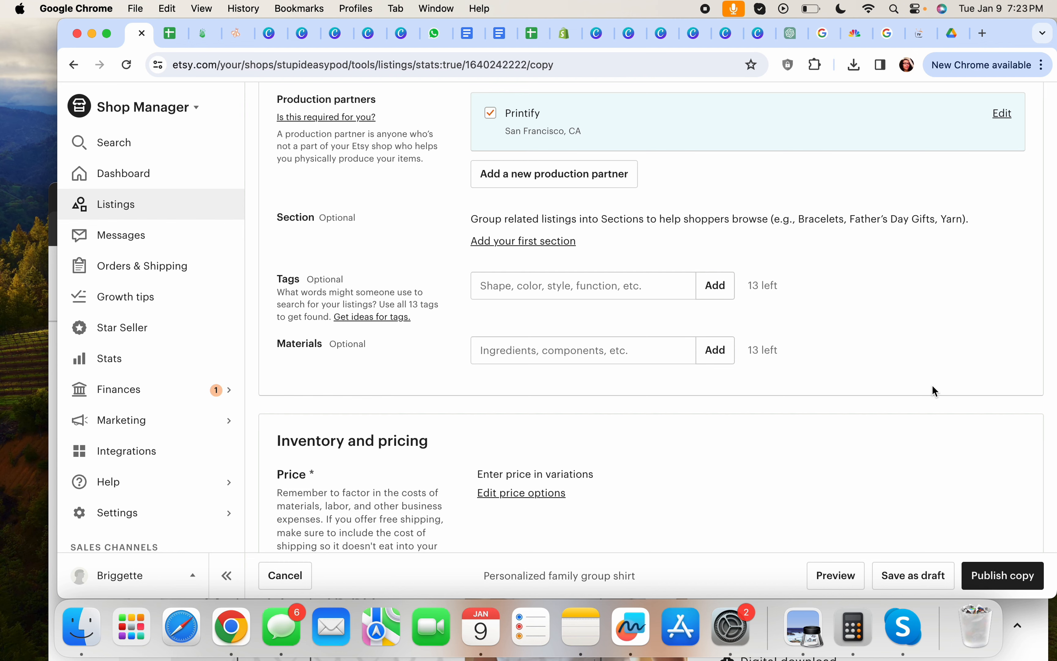
{"action": "scroll", "coordinate": [933, 391], "scroll_direction": "up", "scroll_amount": 15}
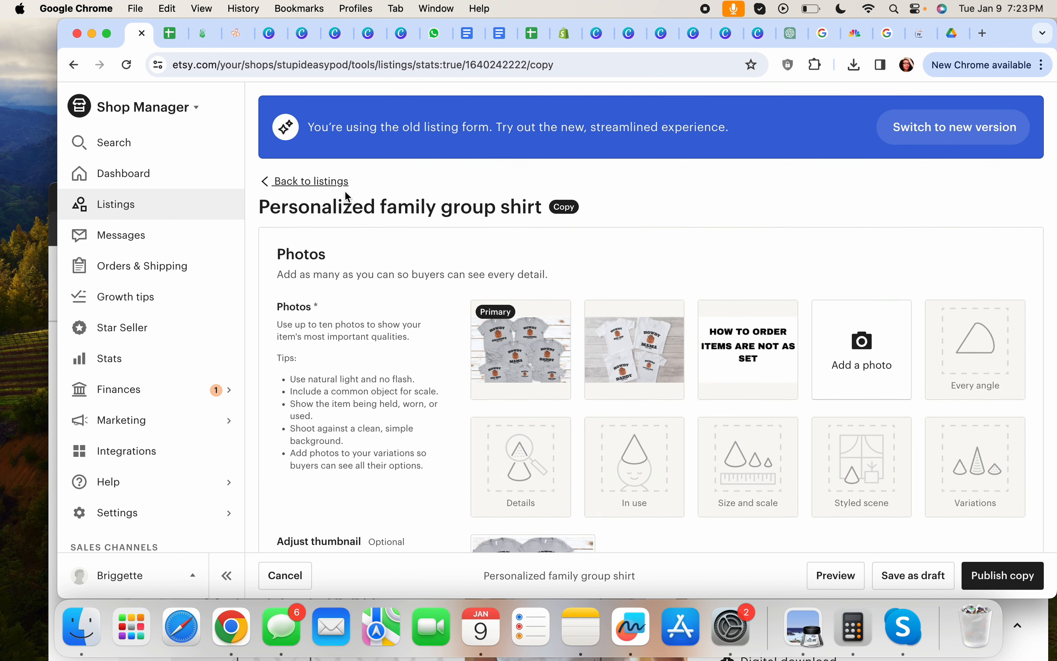
Leave the copy form and view Printify's orders, ending on the empty Other orders tab
{"action": "left_click", "coordinate": [319, 187]}
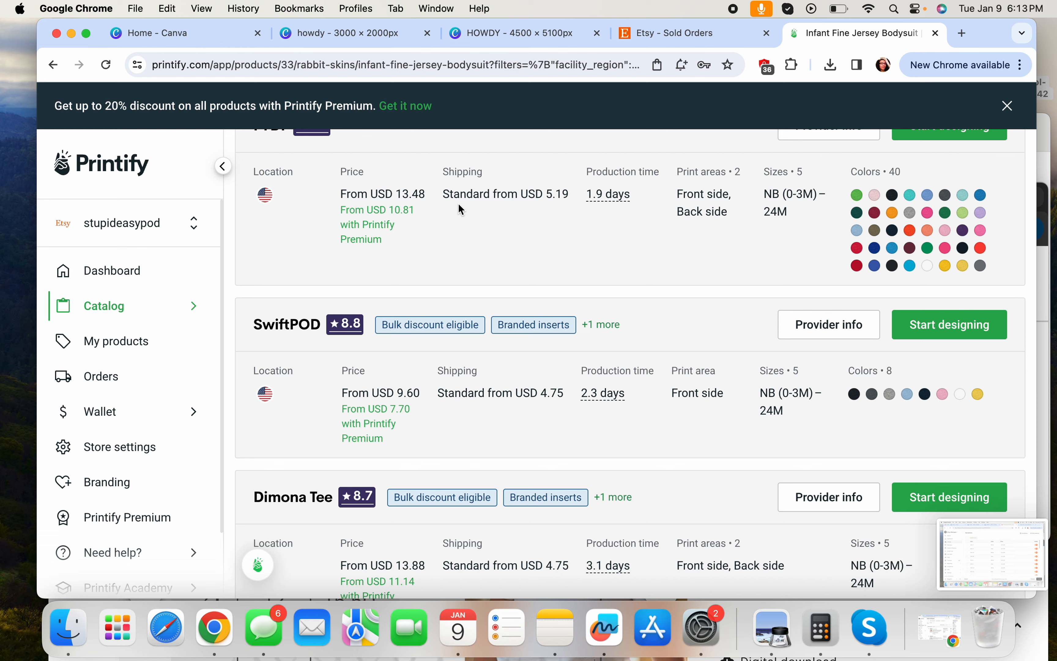
{"action": "left_click", "coordinate": [104, 378]}
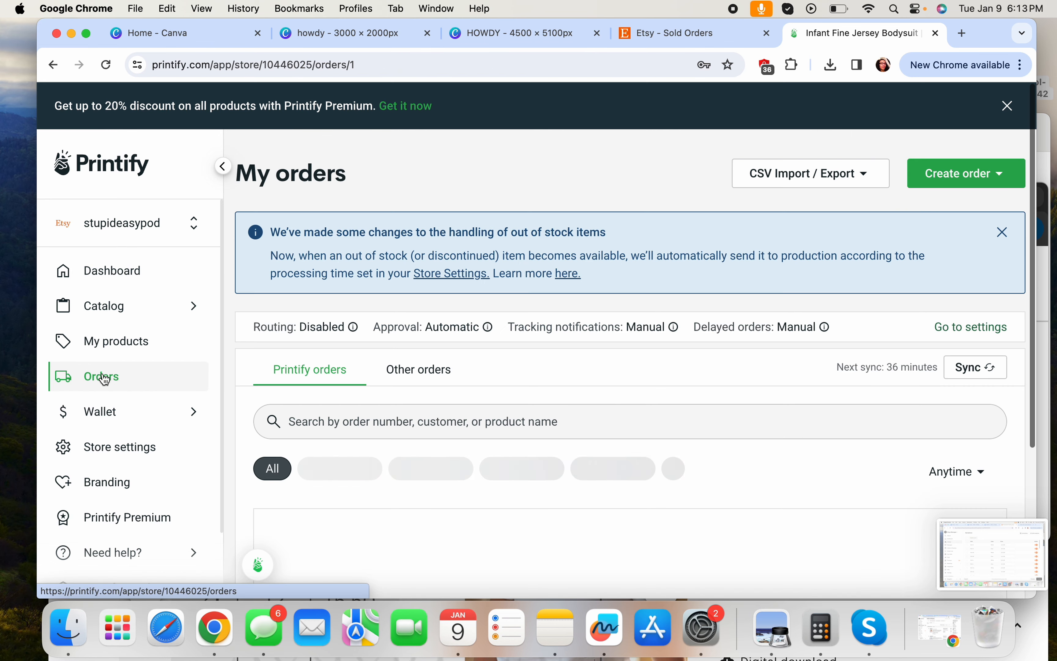
{"action": "scroll", "coordinate": [690, 374], "scroll_direction": "down", "scroll_amount": 1}
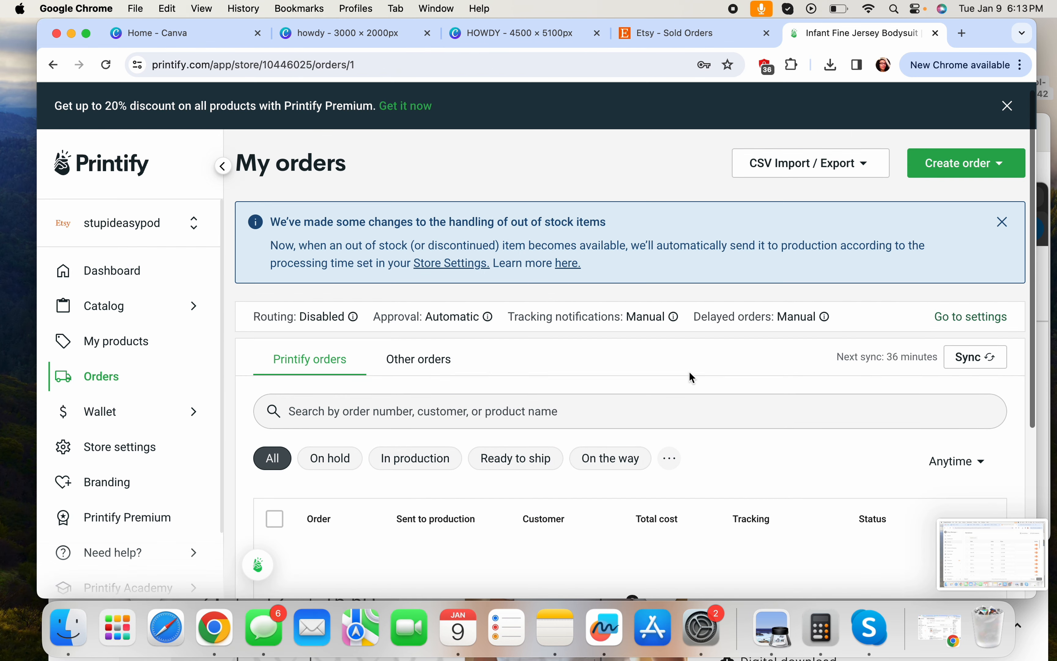
{"action": "left_click", "coordinate": [414, 375]}
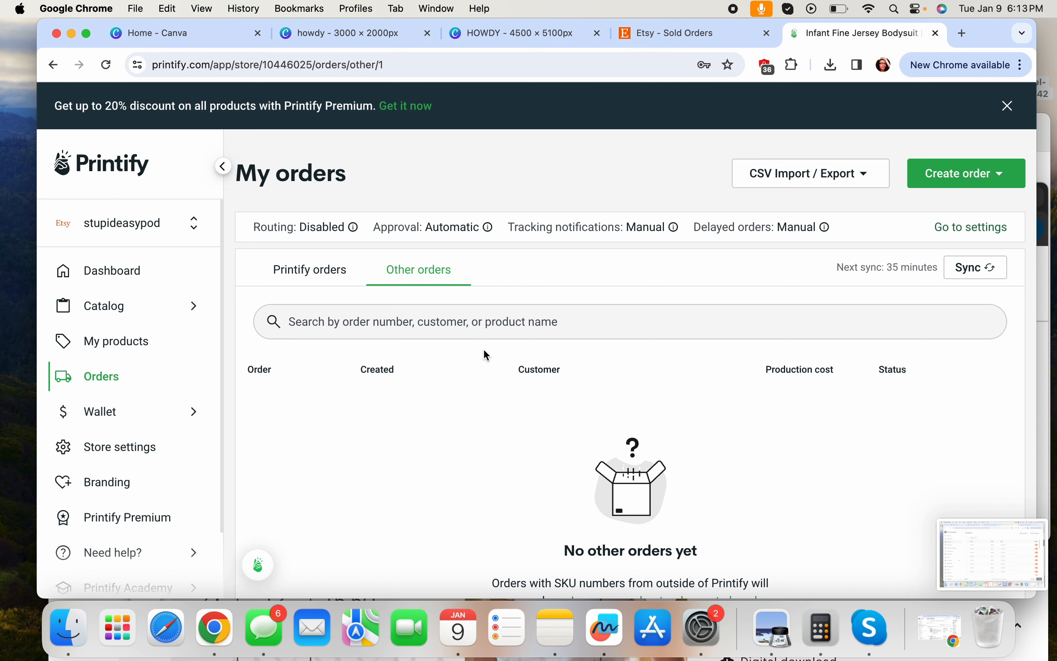
{"action": "left_click", "coordinate": [300, 272]}
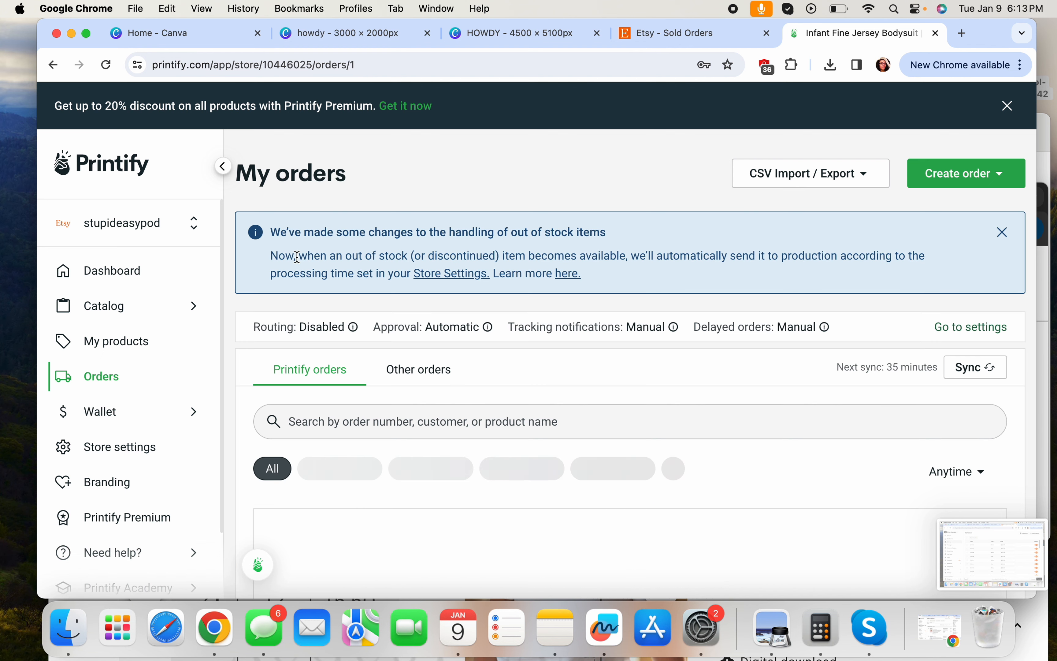
{"action": "scroll", "coordinate": [449, 323], "scroll_direction": "down", "scroll_amount": 2}
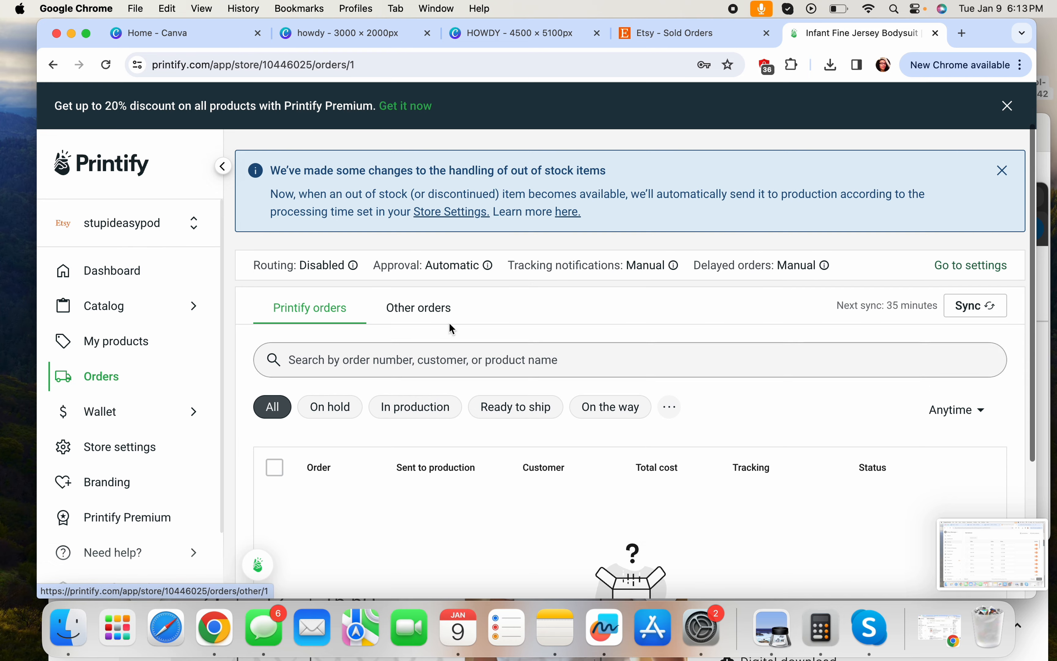
{"action": "left_click", "coordinate": [408, 309]}
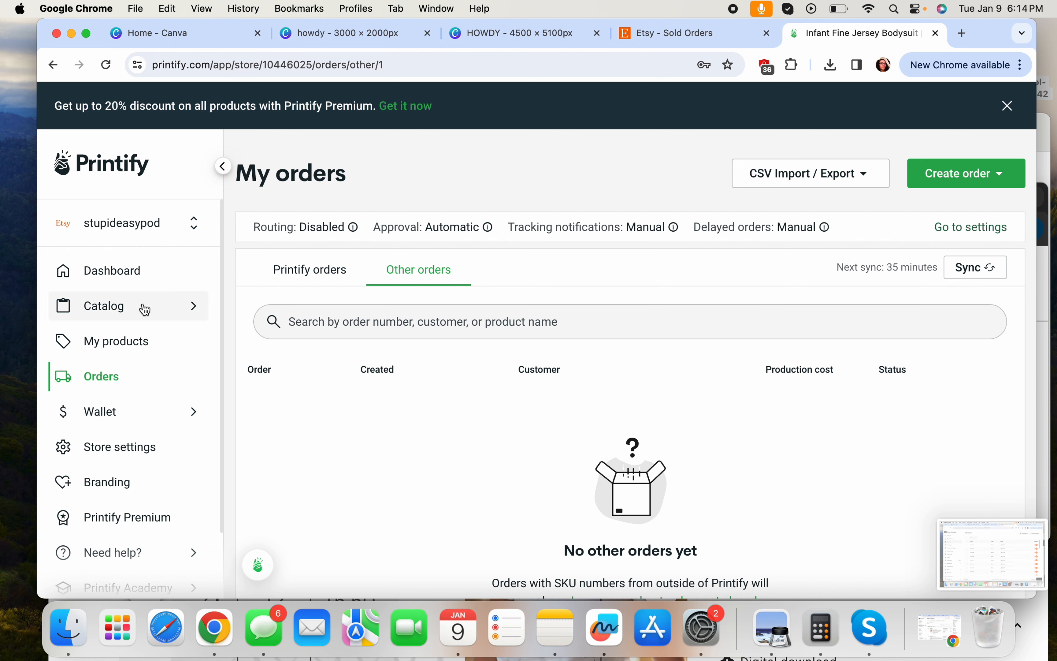
Browse Women's Clothing T-shirts in the catalog and open the Unisex Jersey Short Sleeve Tee
{"action": "left_click", "coordinate": [169, 309]}
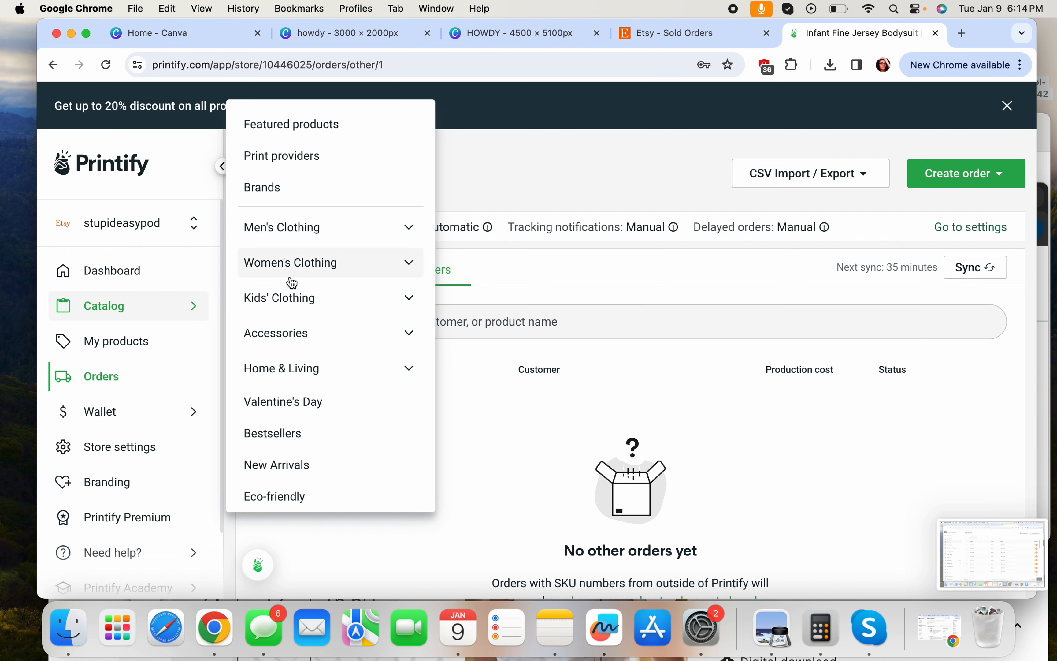
{"action": "left_click", "coordinate": [301, 276]}
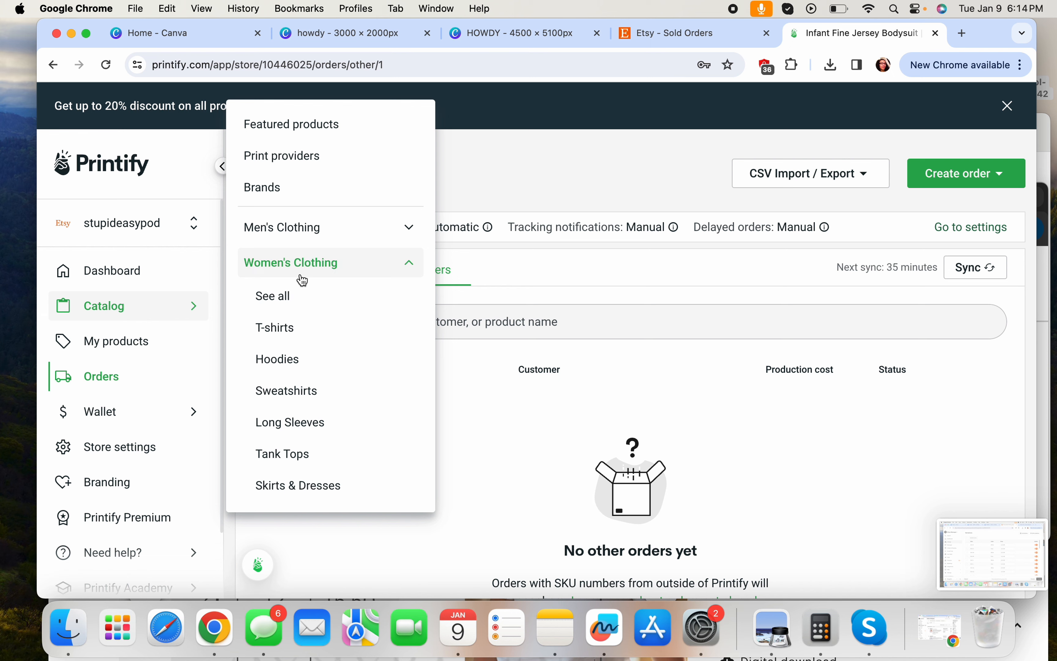
{"action": "left_click", "coordinate": [280, 332]}
{"action": "scroll", "coordinate": [579, 316], "scroll_direction": "down", "scroll_amount": 5}
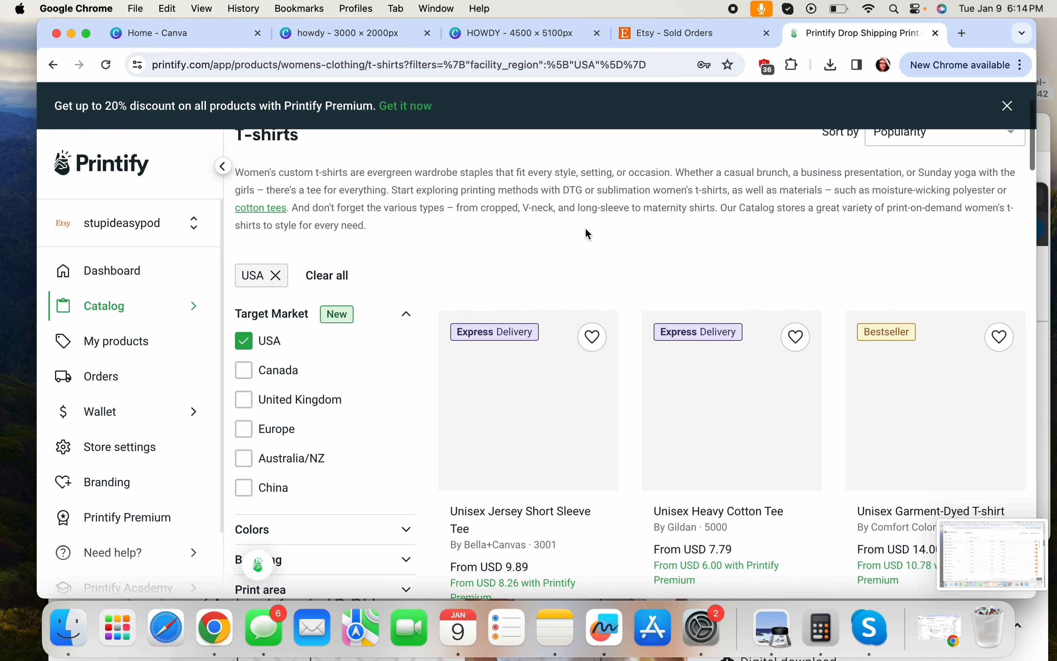
{"action": "left_click", "coordinate": [548, 319]}
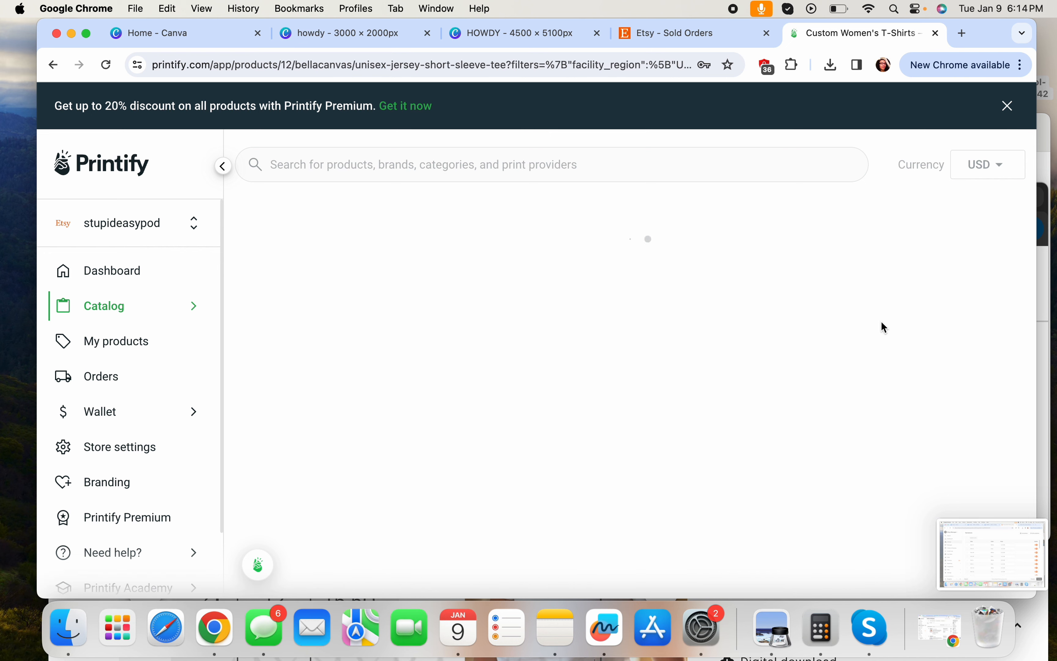
Show additional print providers and start designing the tee with Monster Digital
{"action": "scroll", "coordinate": [881, 323], "scroll_direction": "down", "scroll_amount": 6}
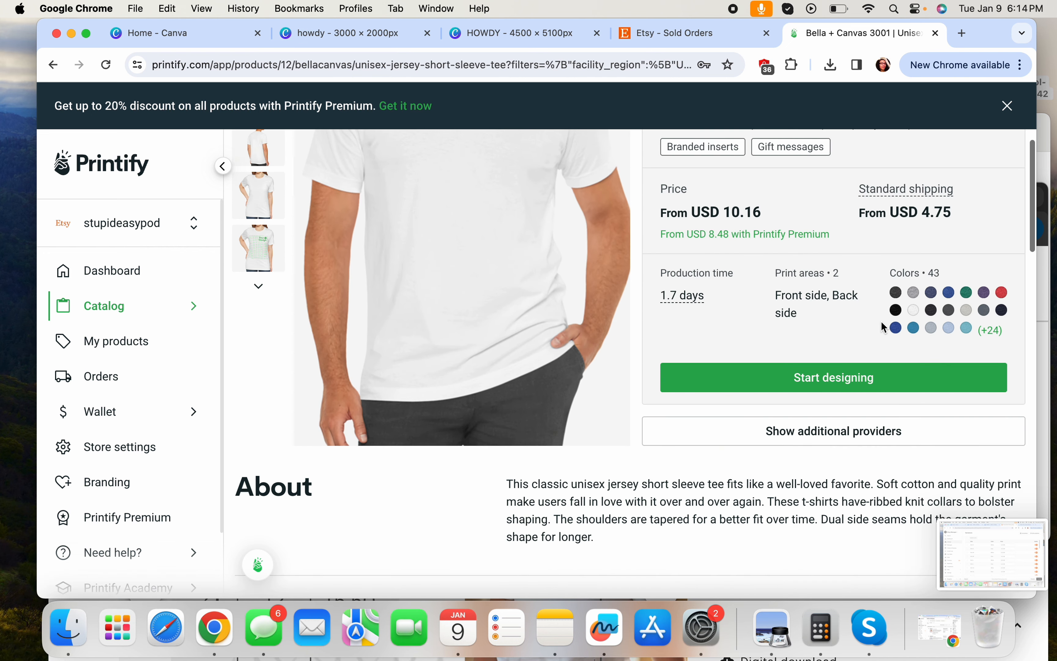
{"action": "left_click", "coordinate": [831, 378]}
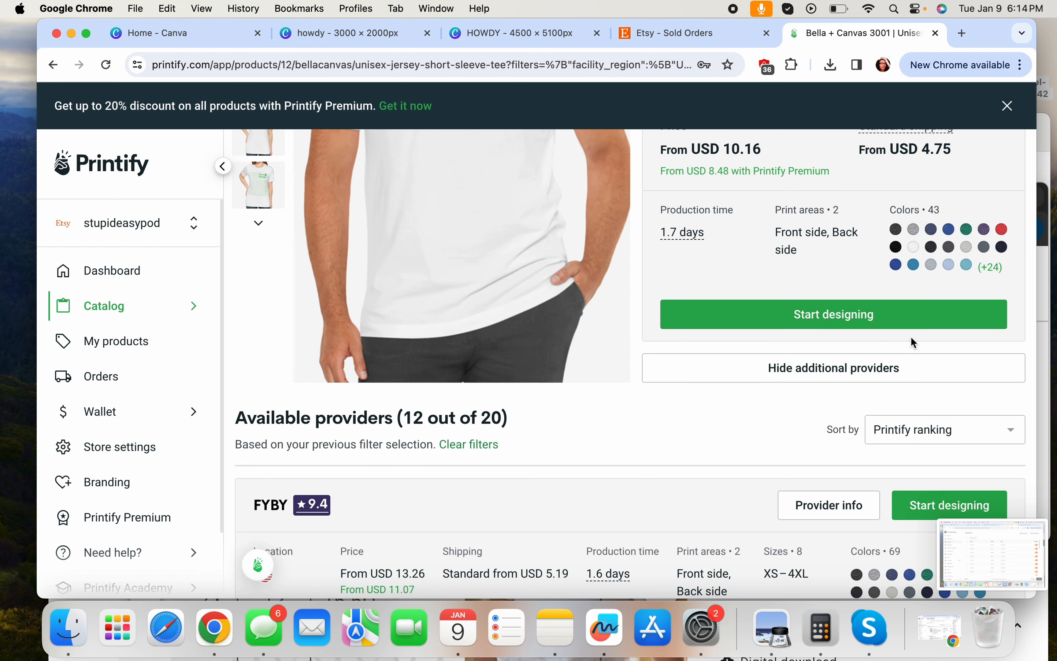
{"action": "scroll", "coordinate": [910, 336], "scroll_direction": "down", "scroll_amount": 8}
{"action": "scroll", "coordinate": [911, 337], "scroll_direction": "down", "scroll_amount": 15}
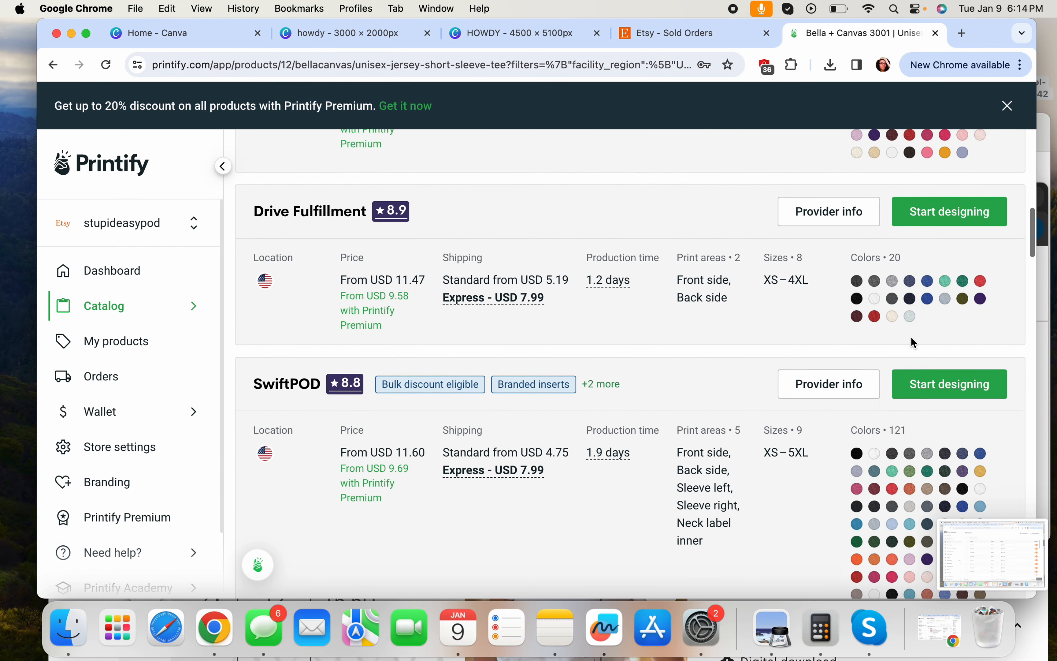
{"action": "scroll", "coordinate": [912, 339], "scroll_direction": "down", "scroll_amount": 12}
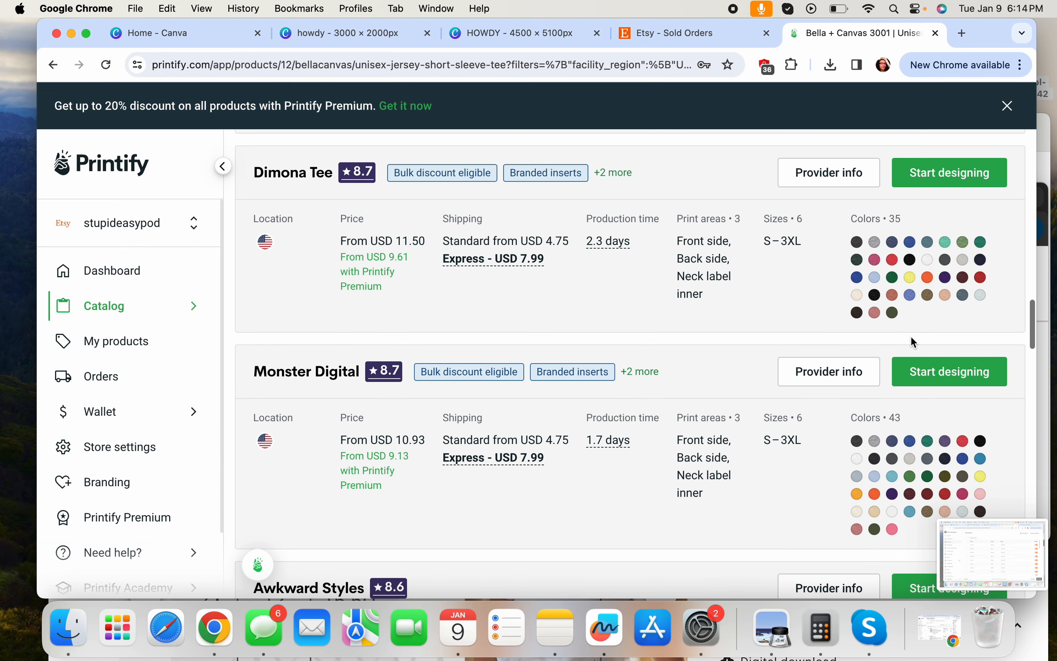
{"action": "left_click", "coordinate": [996, 280]}
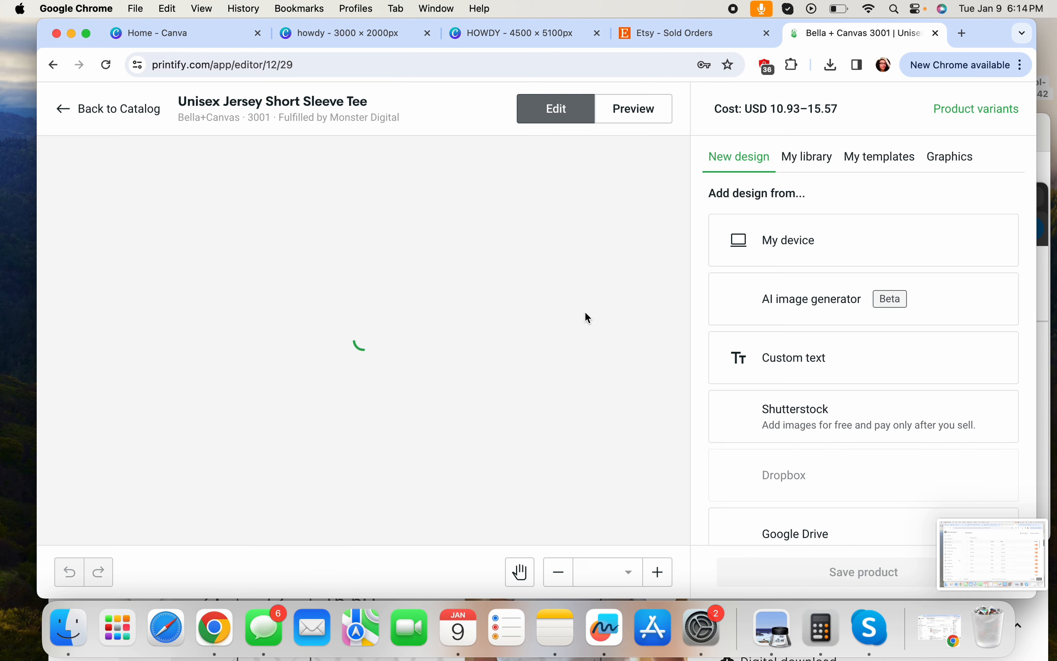
Place HOWDY (1).png on the tee, add Athletic Heather, and nudge the design higher
{"action": "left_click", "coordinate": [846, 244]}
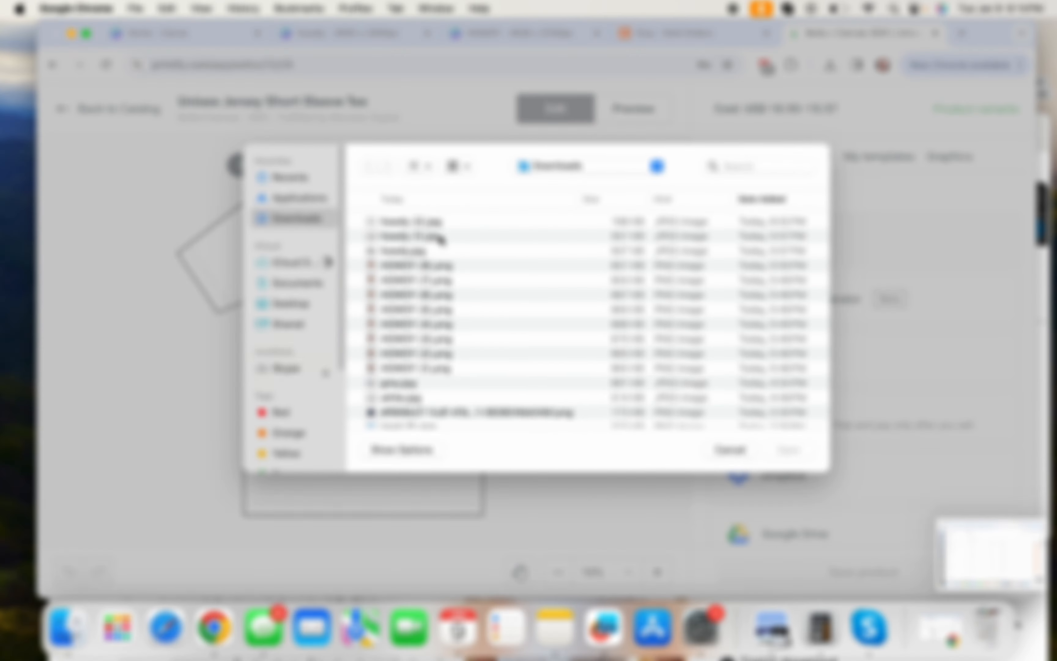
{"action": "double_click", "coordinate": [417, 369]}
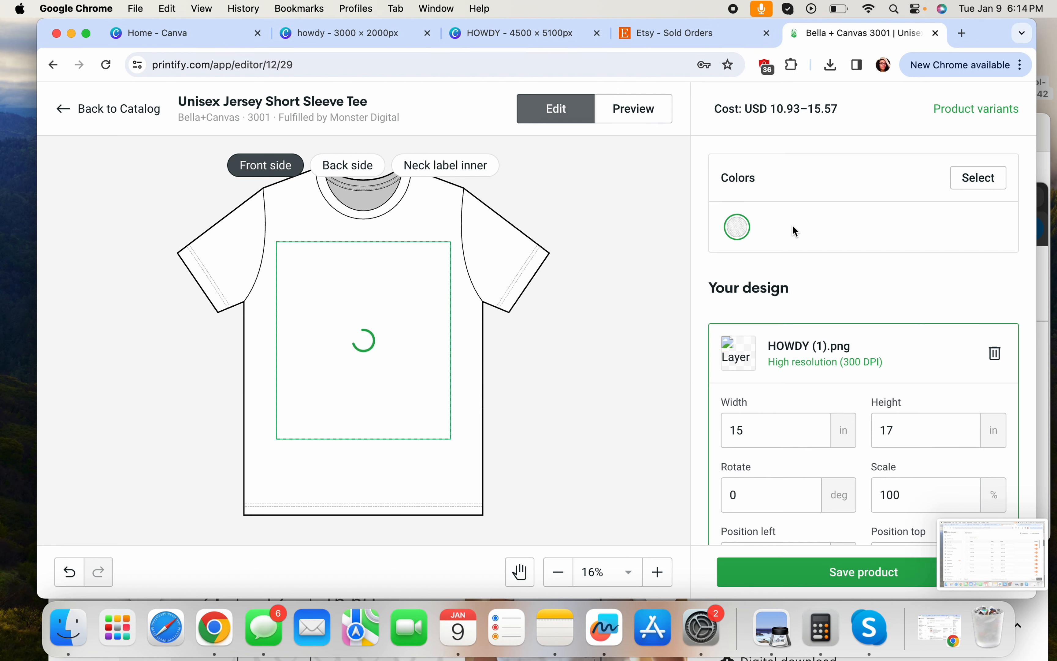
{"action": "left_click", "coordinate": [959, 180]}
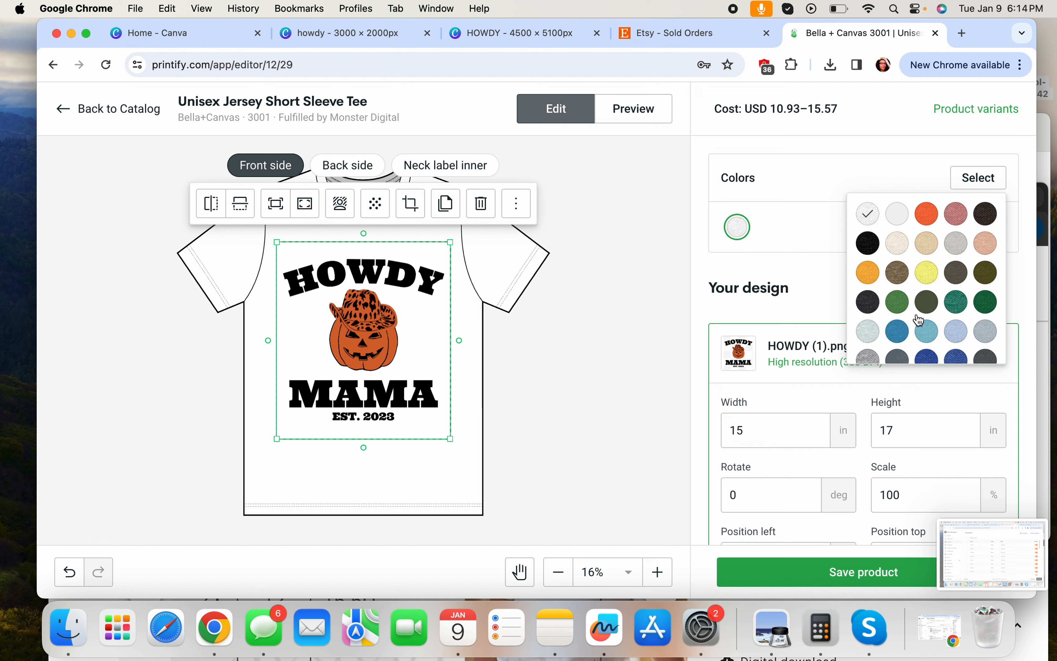
{"action": "scroll", "coordinate": [918, 321], "scroll_direction": "down", "scroll_amount": 2}
{"action": "left_click", "coordinate": [867, 317]}
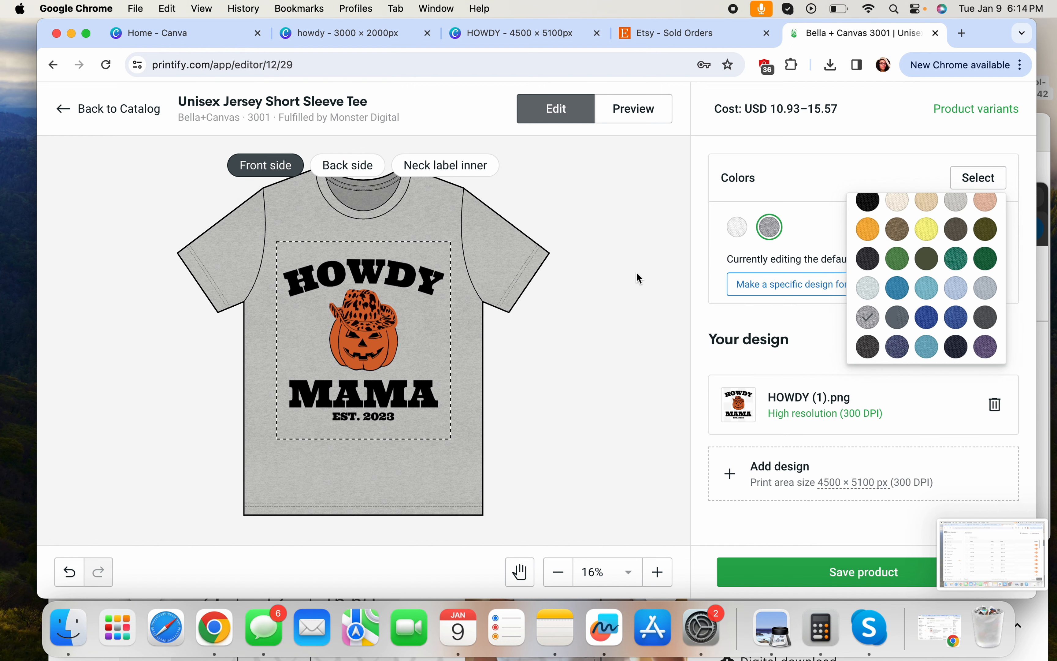
{"action": "left_click_drag", "start_coordinate": [421, 333], "coordinate": [416, 326]}
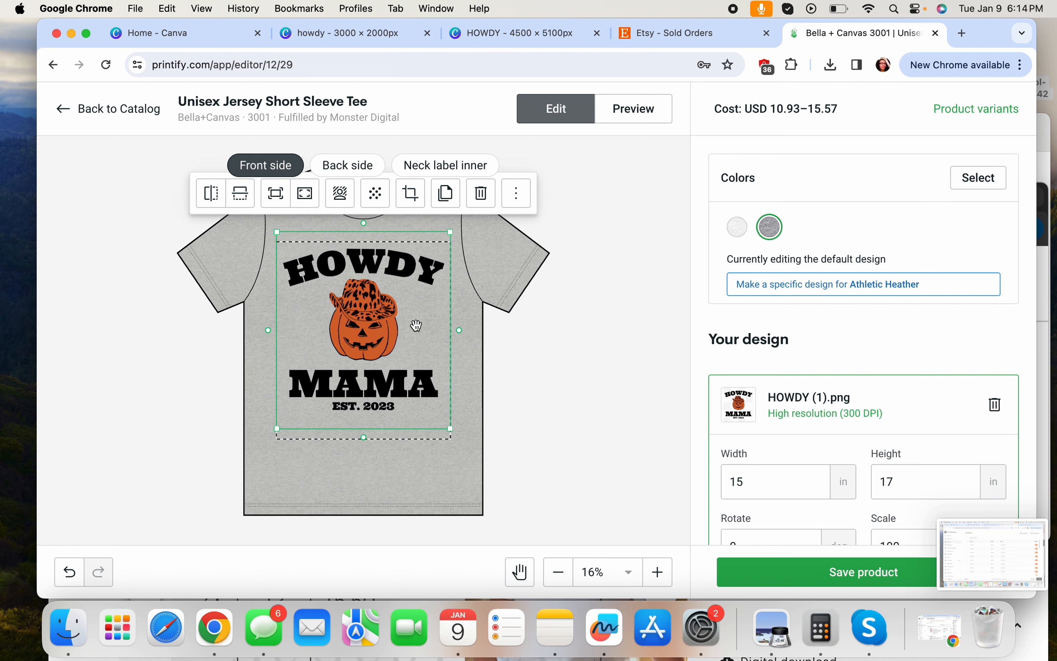
Add and then remove Natural as a colour, and save the product
{"action": "left_click", "coordinate": [991, 180]}
{"action": "left_click", "coordinate": [899, 245]}
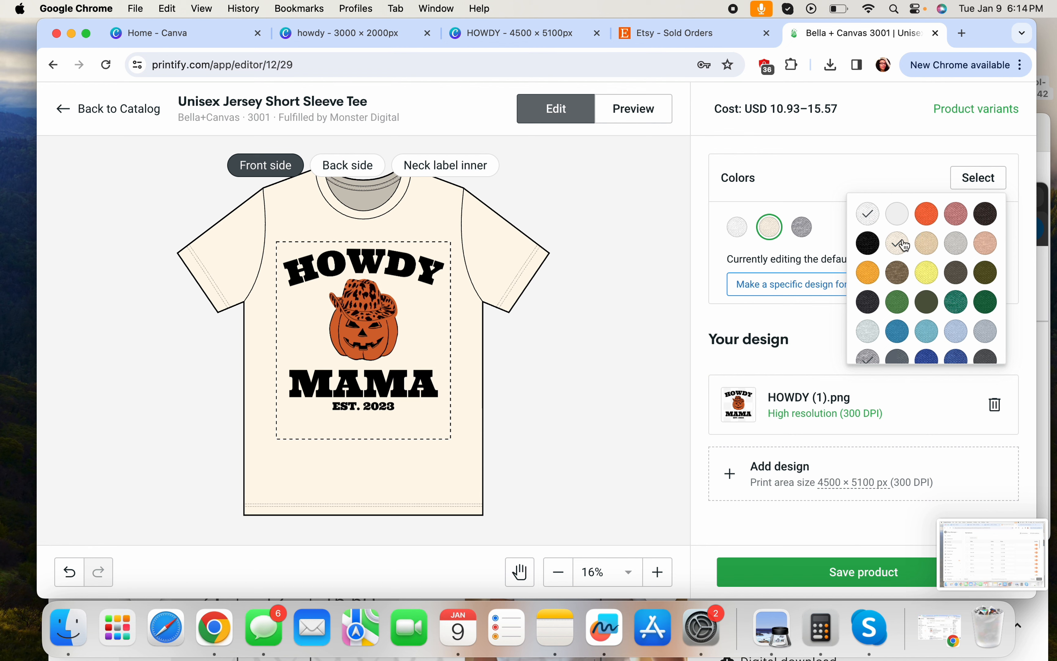
{"action": "left_click", "coordinate": [900, 244]}
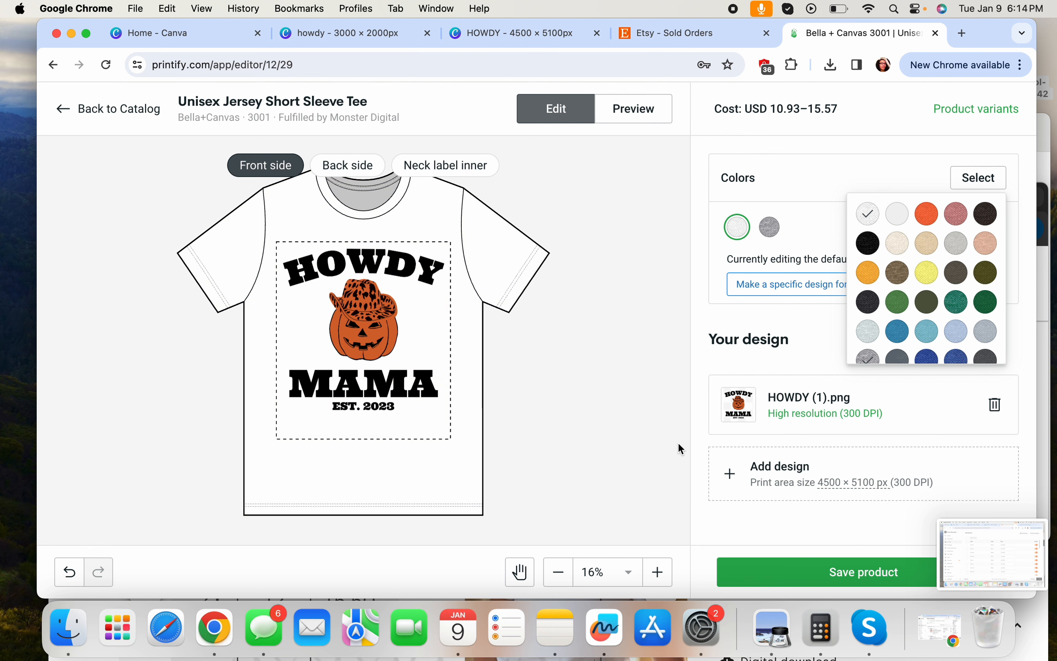
{"action": "left_click", "coordinate": [837, 568]}
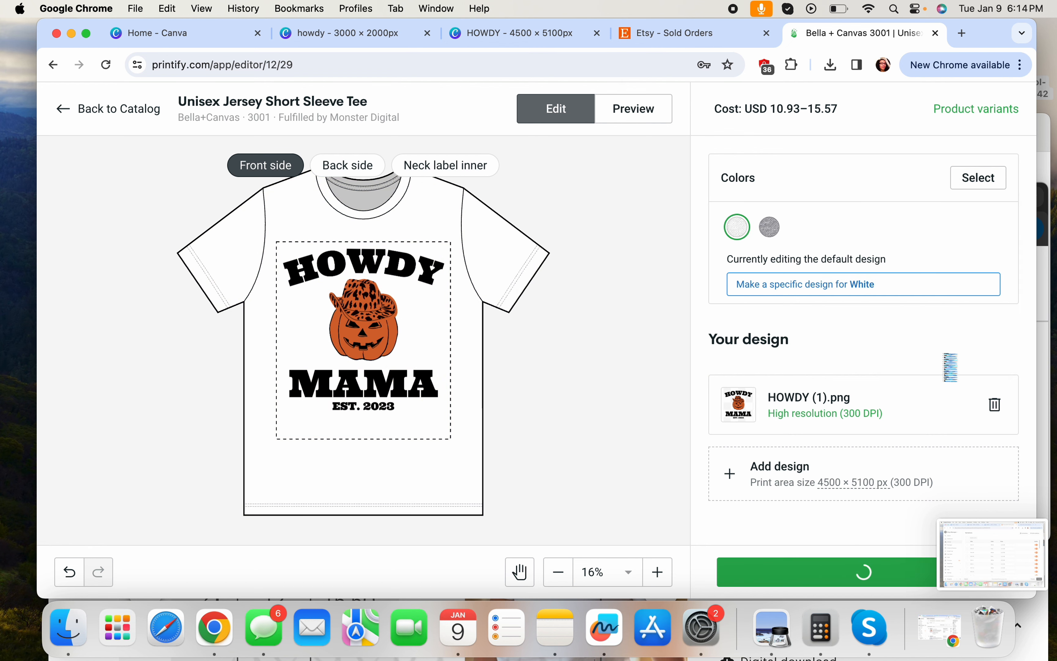
Retitle the tee 'howdy mama template' and save it as a draft
{"action": "scroll", "coordinate": [570, 371], "scroll_direction": "down", "scroll_amount": 10}
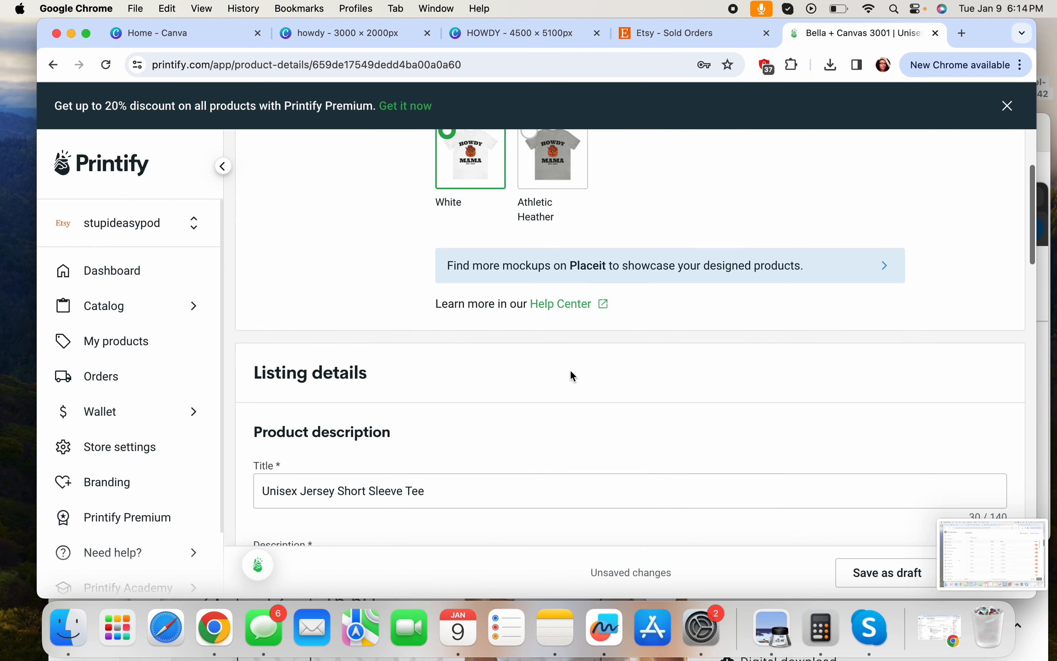
{"action": "scroll", "coordinate": [573, 376], "scroll_direction": "down", "scroll_amount": 3}
{"action": "scroll", "coordinate": [571, 372], "scroll_direction": "down", "scroll_amount": 1}
{"action": "triple_click", "coordinate": [541, 367]}
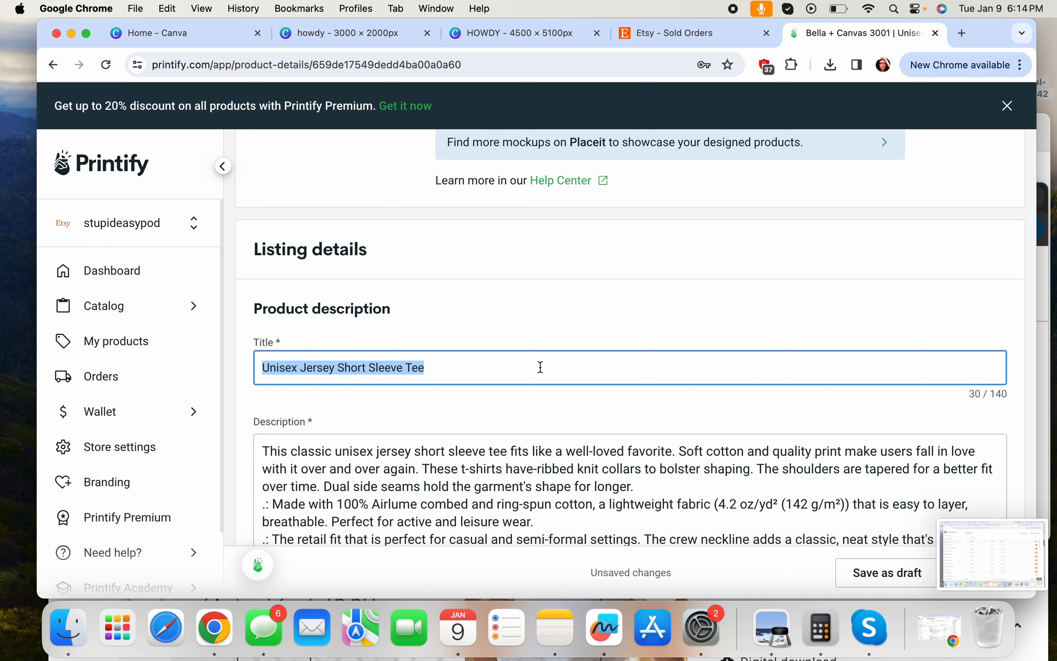
{"action": "type", "text": "howdy mama t"}
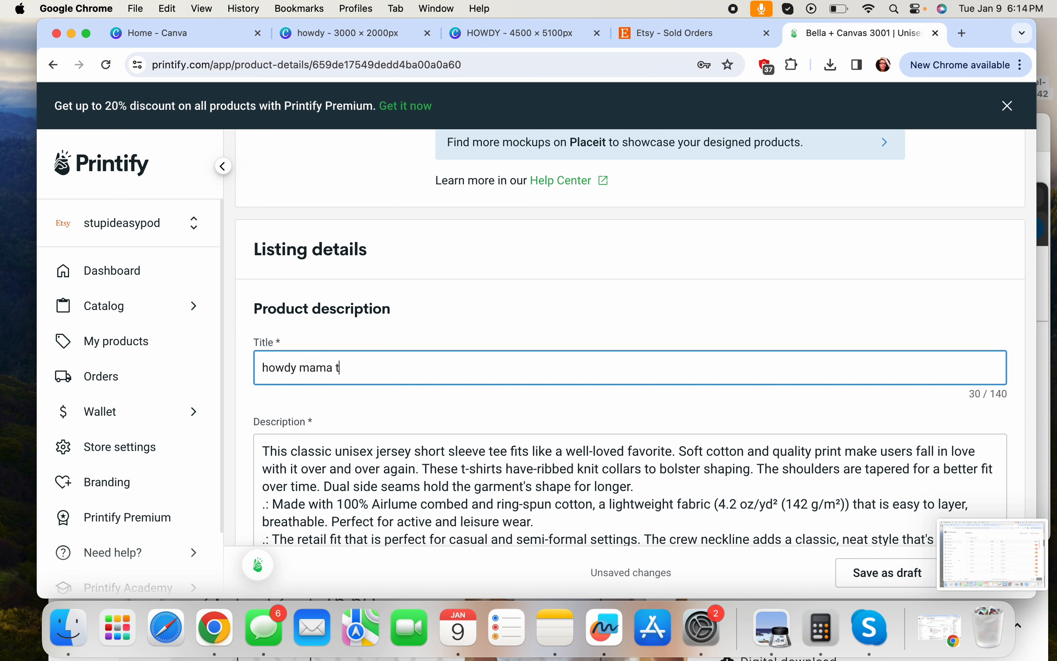
{"action": "type", "text": "emplate"}
{"action": "scroll", "coordinate": [721, 256], "scroll_direction": "down", "scroll_amount": 5}
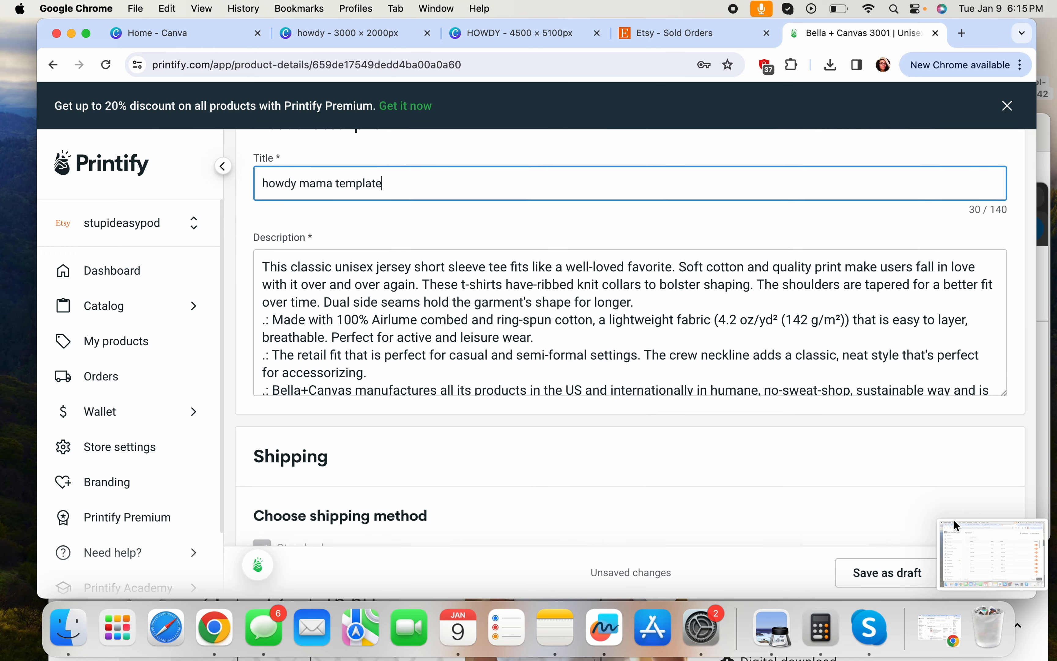
{"action": "left_click", "coordinate": [877, 576]}
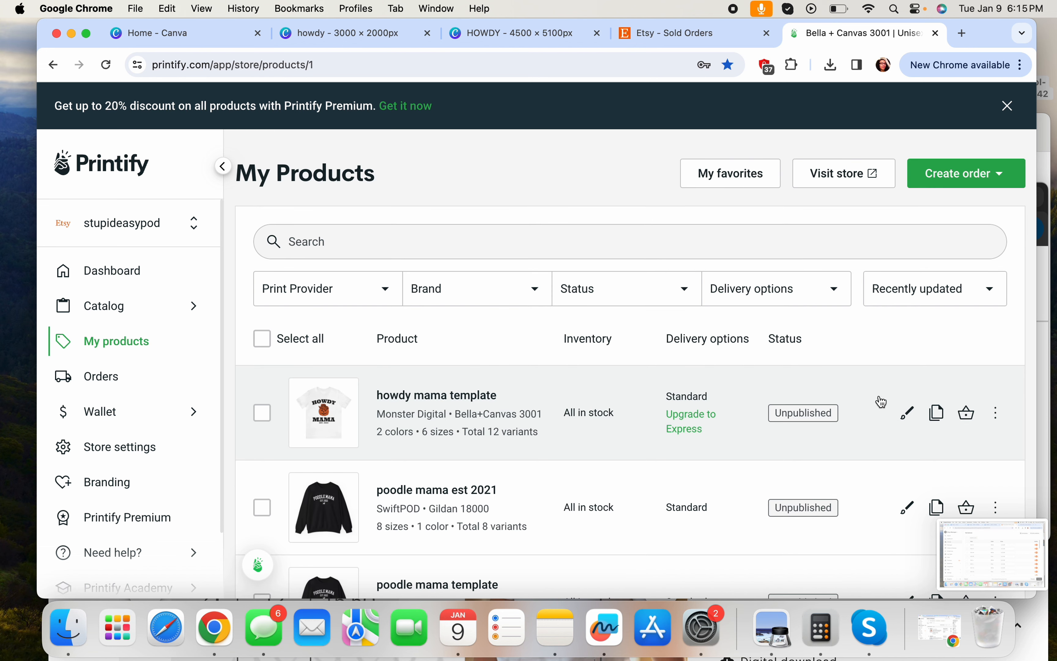
{"action": "scroll", "coordinate": [878, 399], "scroll_direction": "down", "scroll_amount": 3}
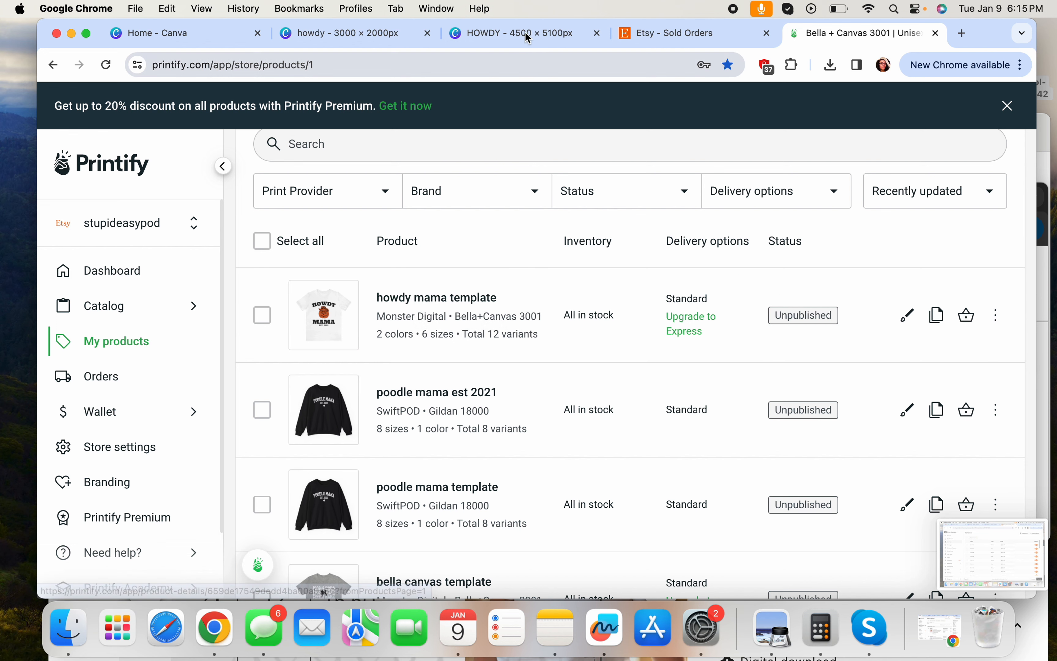
Duplicate the Canva HOWDY MAMA page, change the copy's year to 2022, and return to Printify
{"action": "left_click", "coordinate": [515, 32]}
{"action": "left_click", "coordinate": [470, 344]}
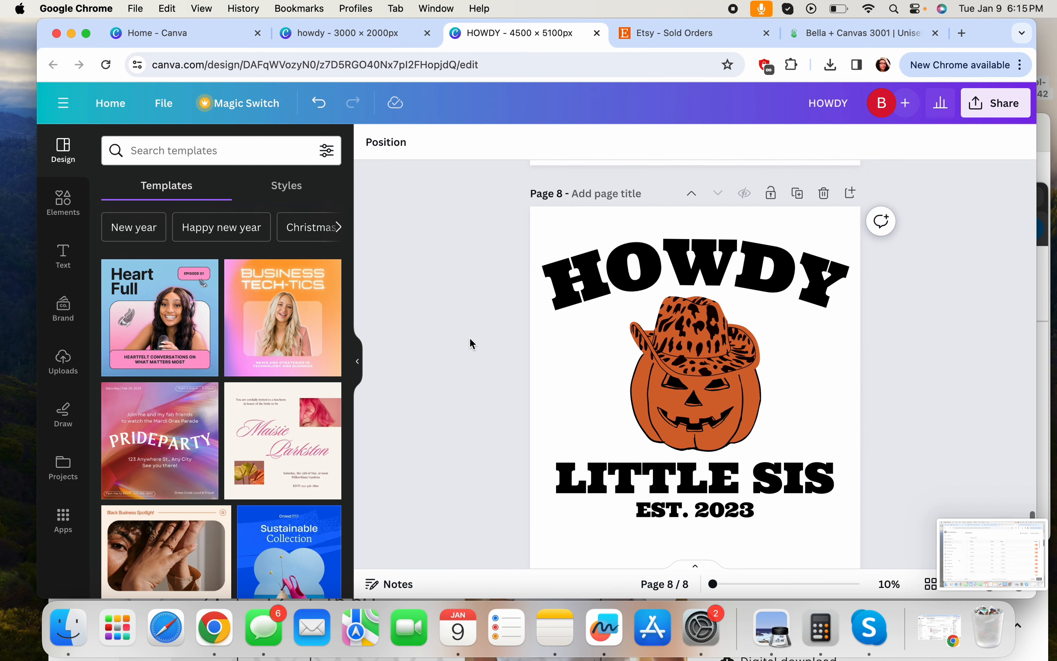
{"action": "scroll", "coordinate": [470, 344], "scroll_direction": "up", "scroll_amount": 20}
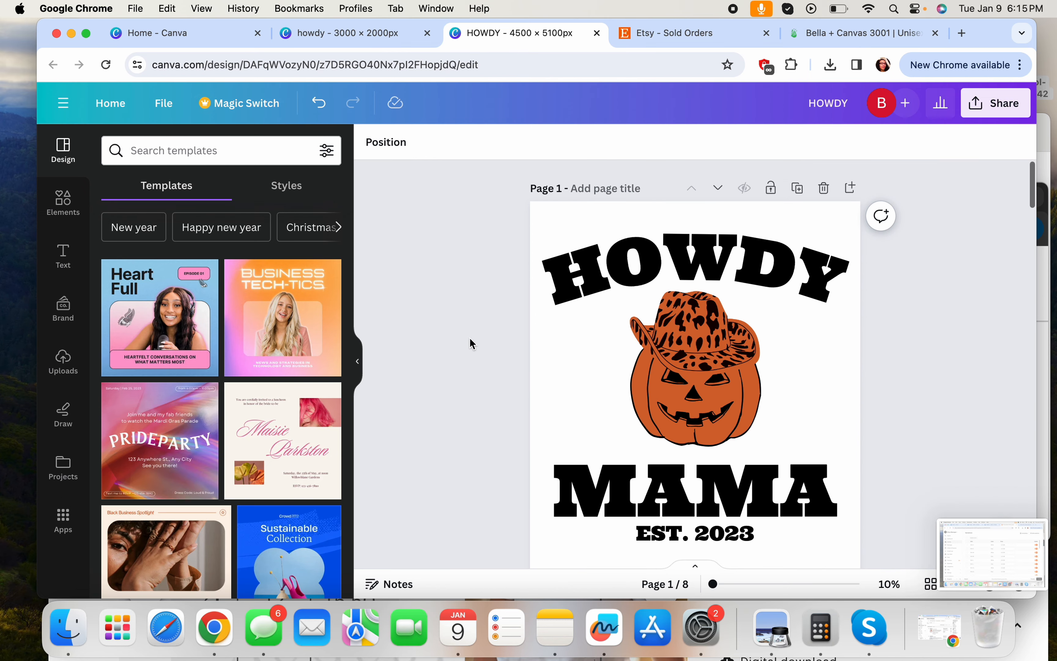
{"action": "left_click", "coordinate": [797, 188]}
{"action": "scroll", "coordinate": [742, 371], "scroll_direction": "down", "scroll_amount": 3}
{"action": "left_click", "coordinate": [726, 332]}
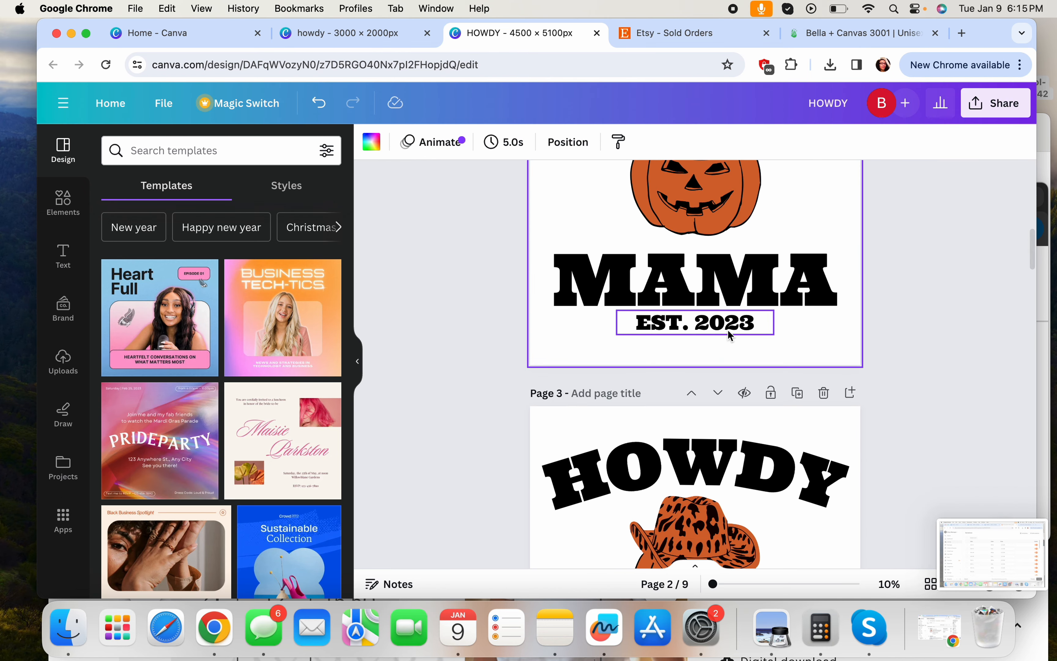
{"action": "double_click", "coordinate": [754, 324]}
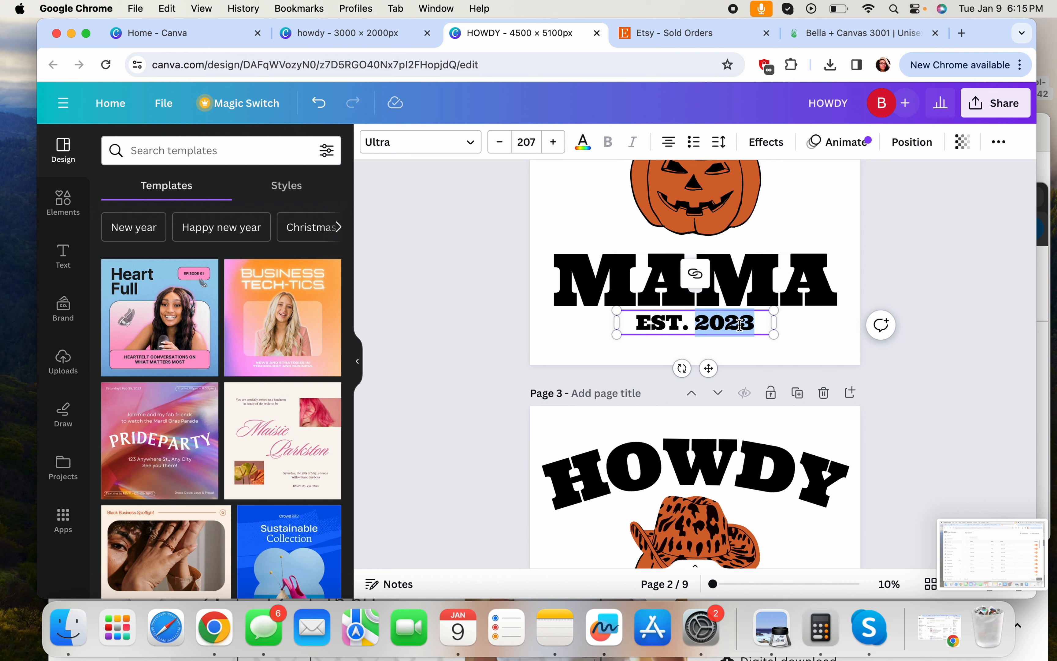
{"action": "type", "text": "2022"}
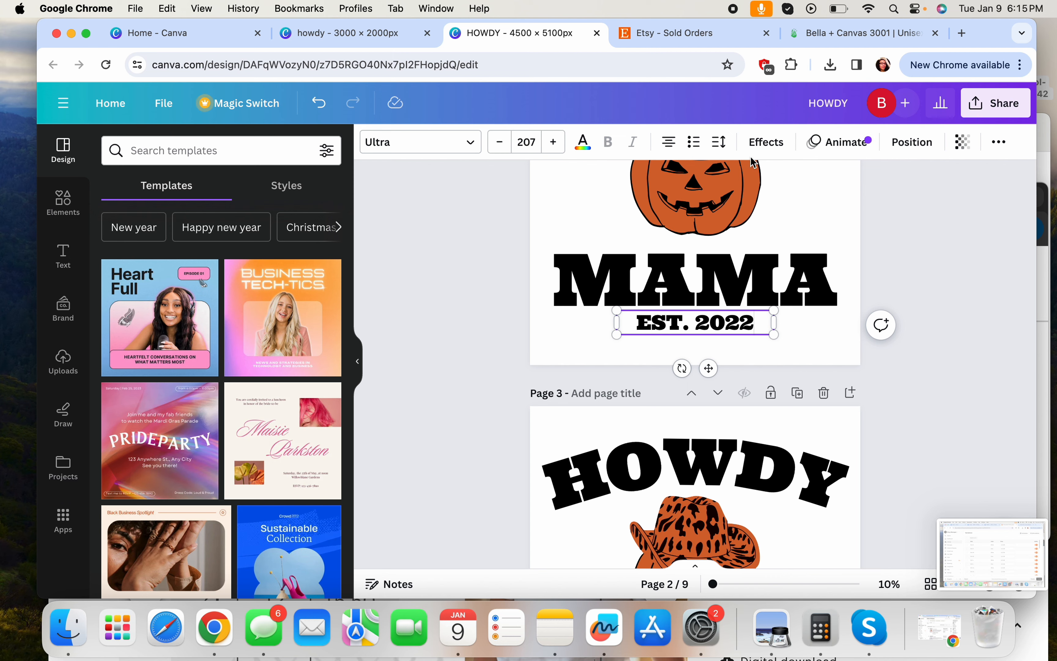
{"action": "left_click", "coordinate": [832, 33]}
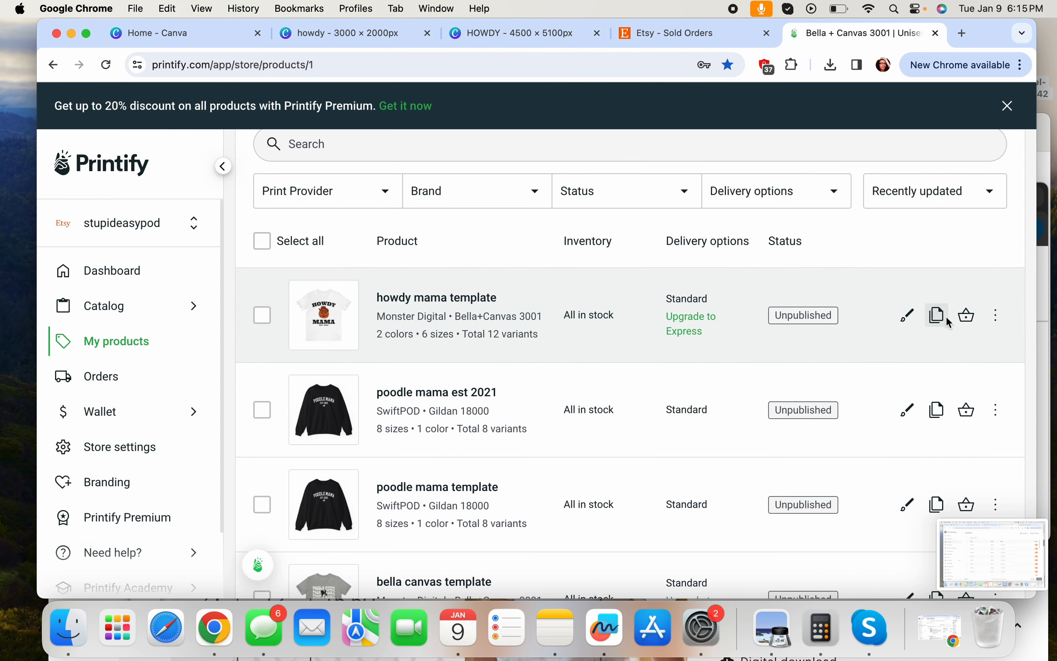
Duplicate the howdy mama template product and save the copy from its design editor
{"action": "left_click", "coordinate": [936, 314]}
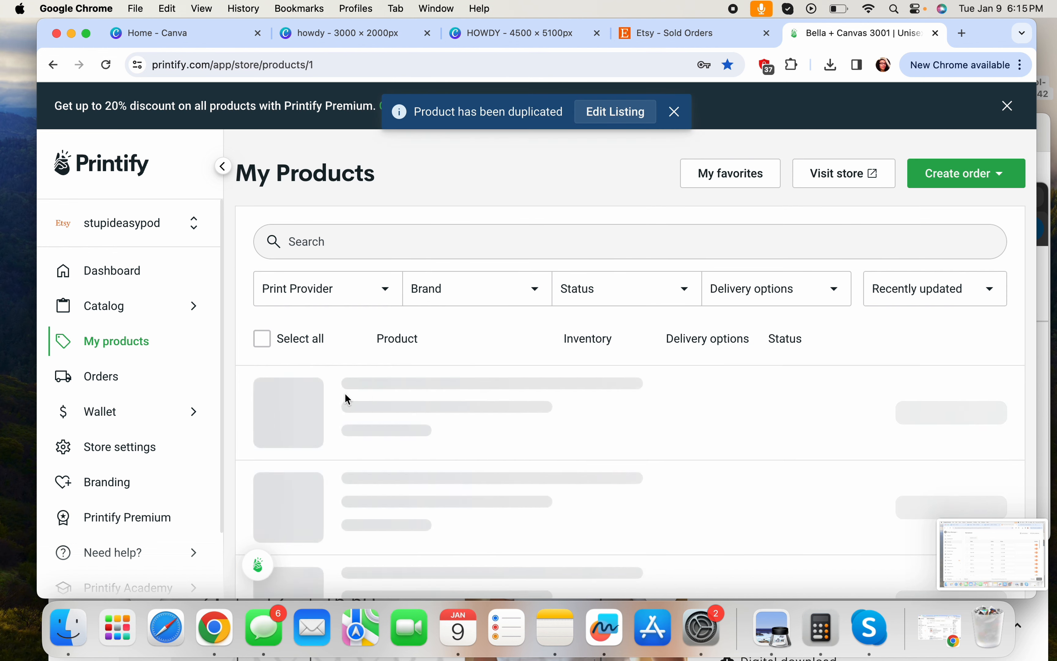
{"action": "left_click", "coordinate": [449, 401]}
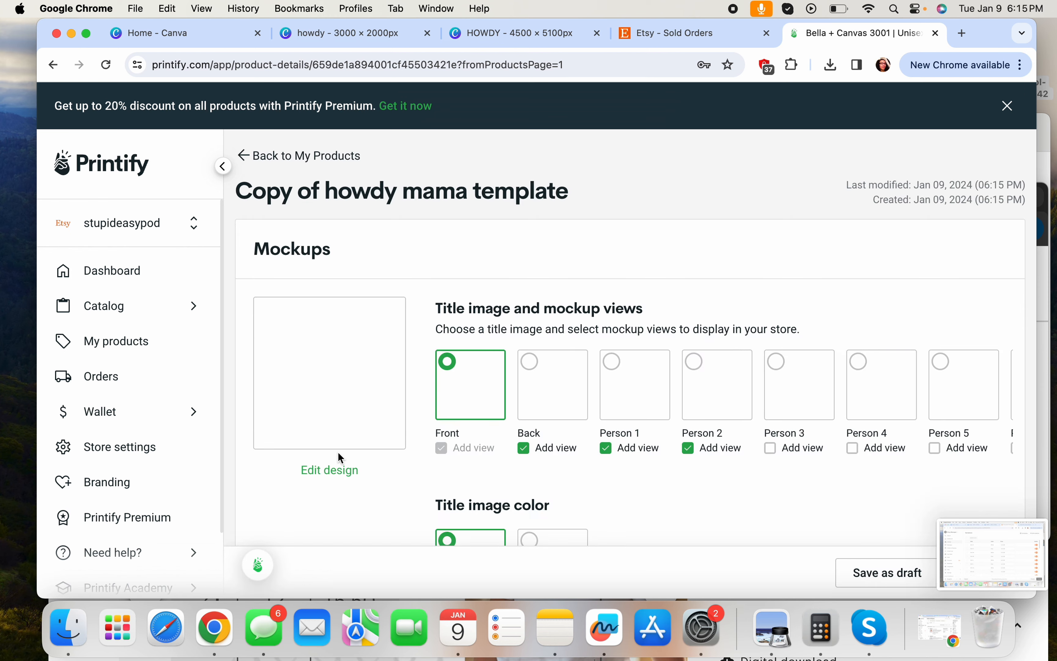
{"action": "left_click", "coordinate": [328, 469]}
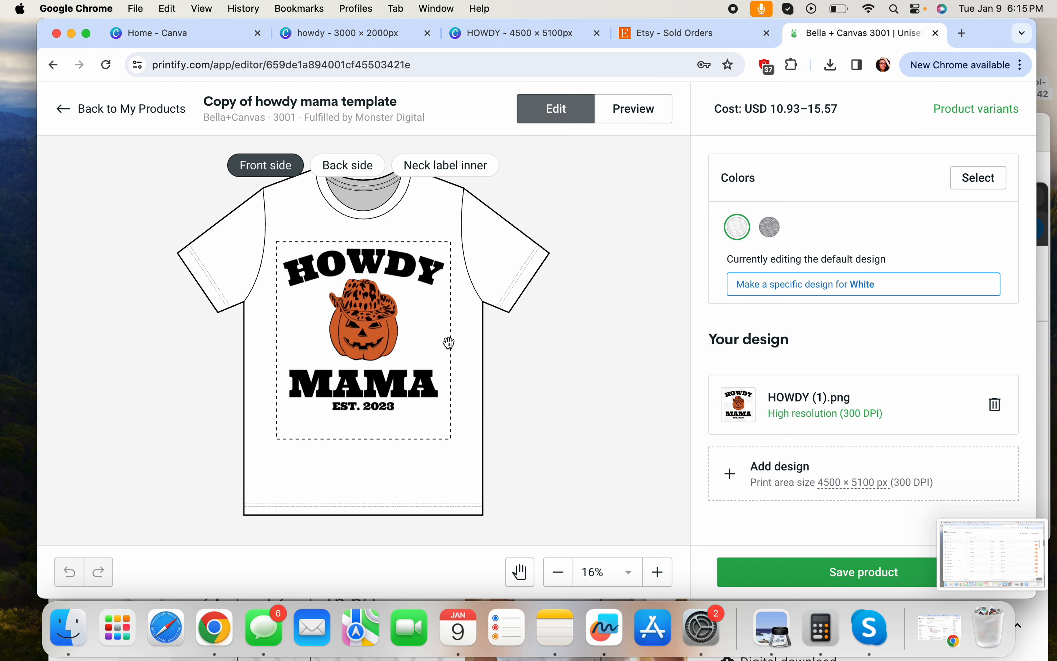
{"action": "left_click", "coordinate": [826, 572]}
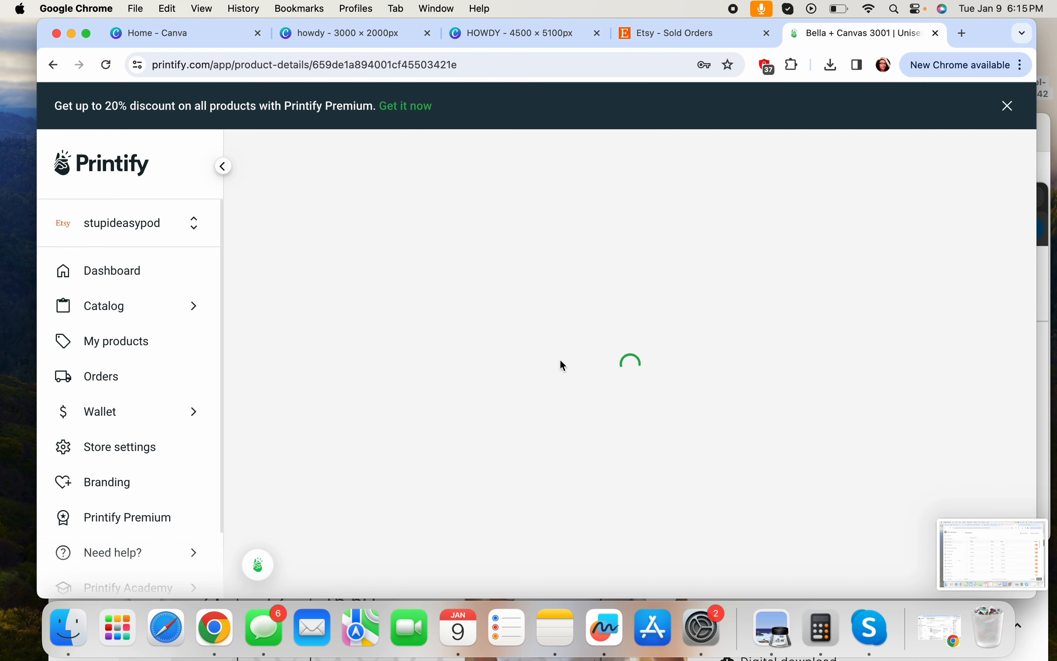
Retitle the copy 'howdy mama est 2022' and save it as a draft
{"action": "scroll", "coordinate": [507, 369], "scroll_direction": "down", "scroll_amount": 5}
{"action": "scroll", "coordinate": [507, 369], "scroll_direction": "down", "scroll_amount": 5}
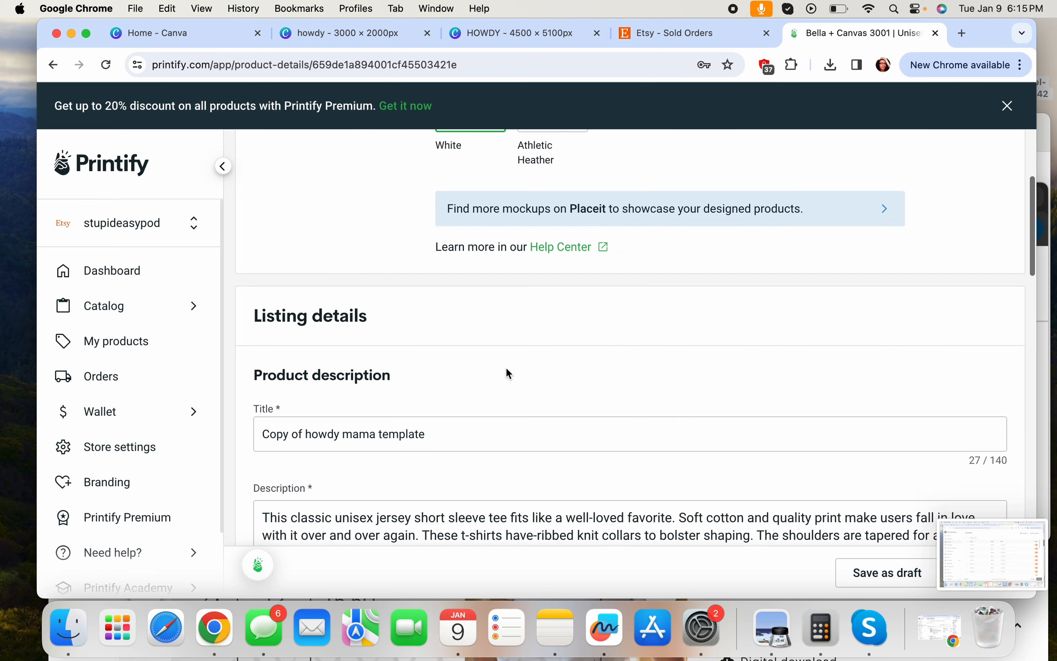
{"action": "left_click_drag", "start_coordinate": [263, 316], "coordinate": [426, 316]}
{"action": "type", "text": "ho"}
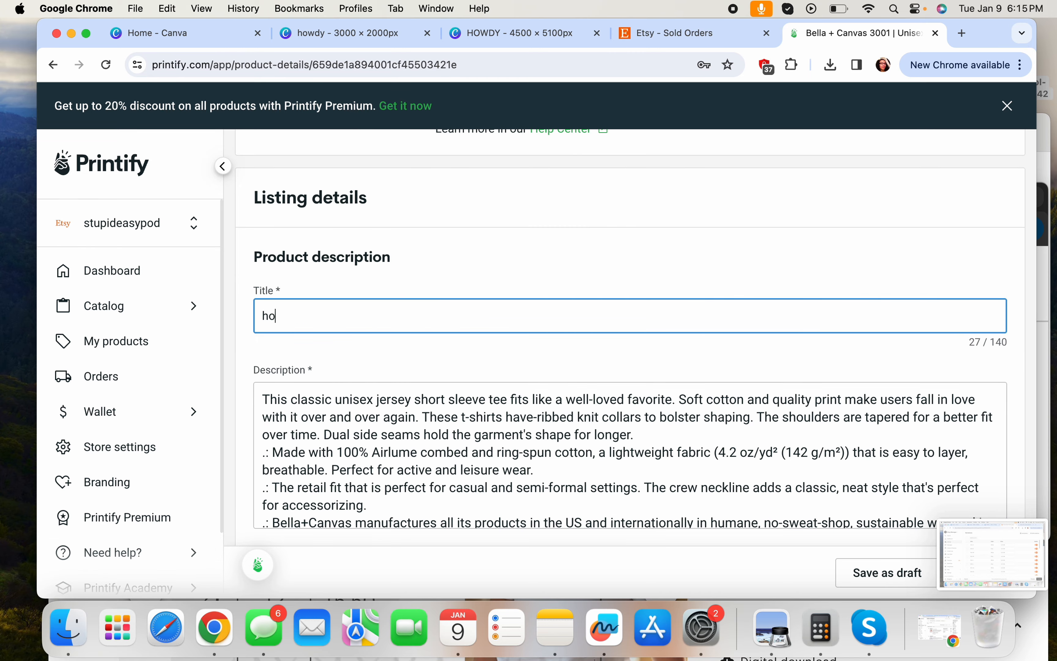
{"action": "type", "text": "dy mama"}
{"action": "key", "text": "BackSpace"}
{"action": "key", "text": "BackSpace"}
{"action": "key", "text": "BackSpace"}
{"action": "key", "text": "BackSpace"}
{"action": "key", "text": "BackSpace"}
{"action": "key", "text": "BackSpace"}
{"action": "key", "text": "BackSpace"}
{"action": "type", "text": "wdy mam"}
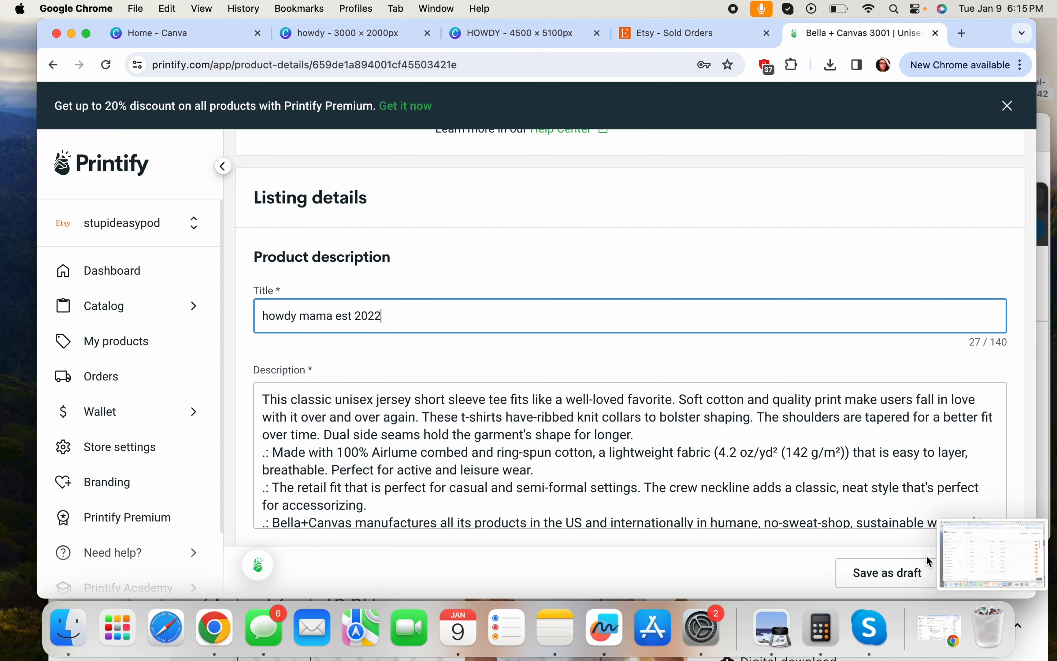
{"action": "left_click", "coordinate": [903, 570]}
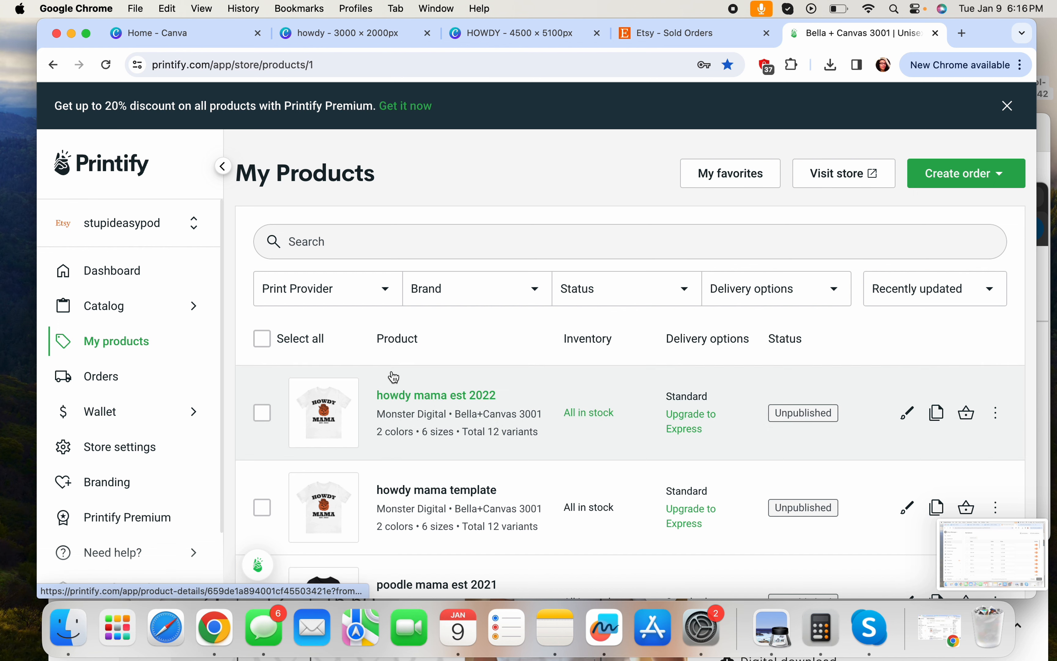
View the store's Other orders, which has no orders yet
{"action": "left_click", "coordinate": [122, 382]}
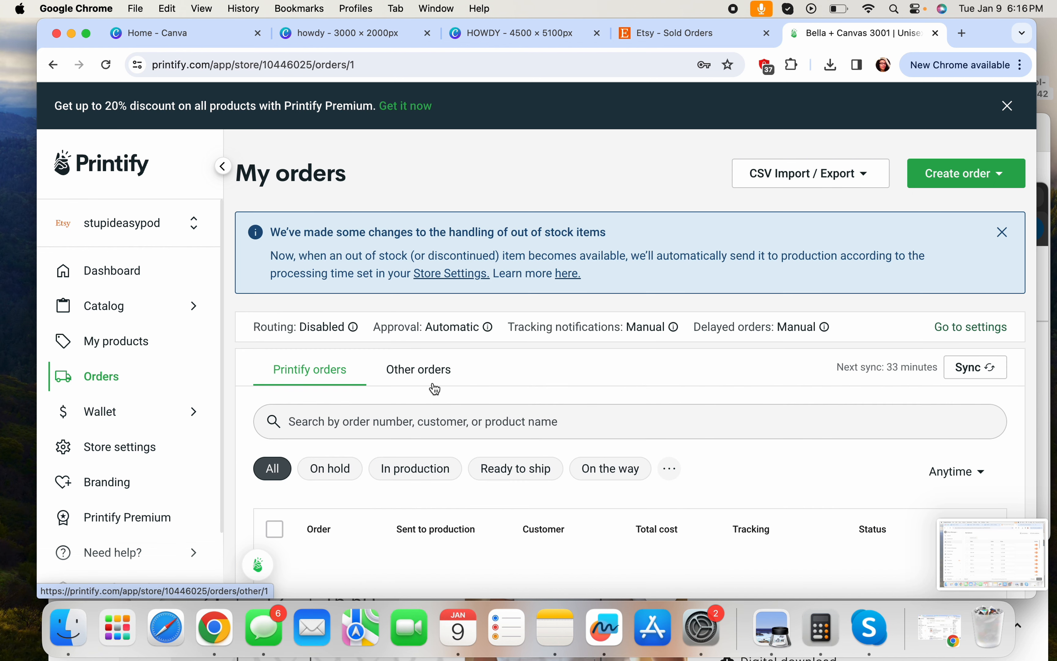
{"action": "left_click", "coordinate": [426, 373]}
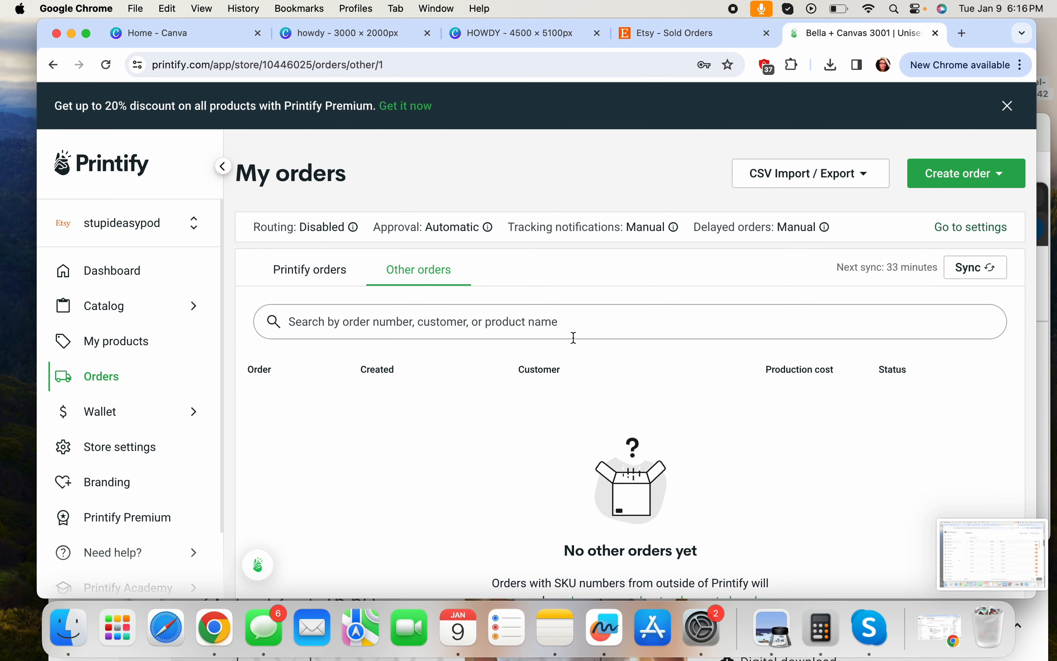
{"action": "scroll", "coordinate": [541, 334], "scroll_direction": "down", "scroll_amount": 4}
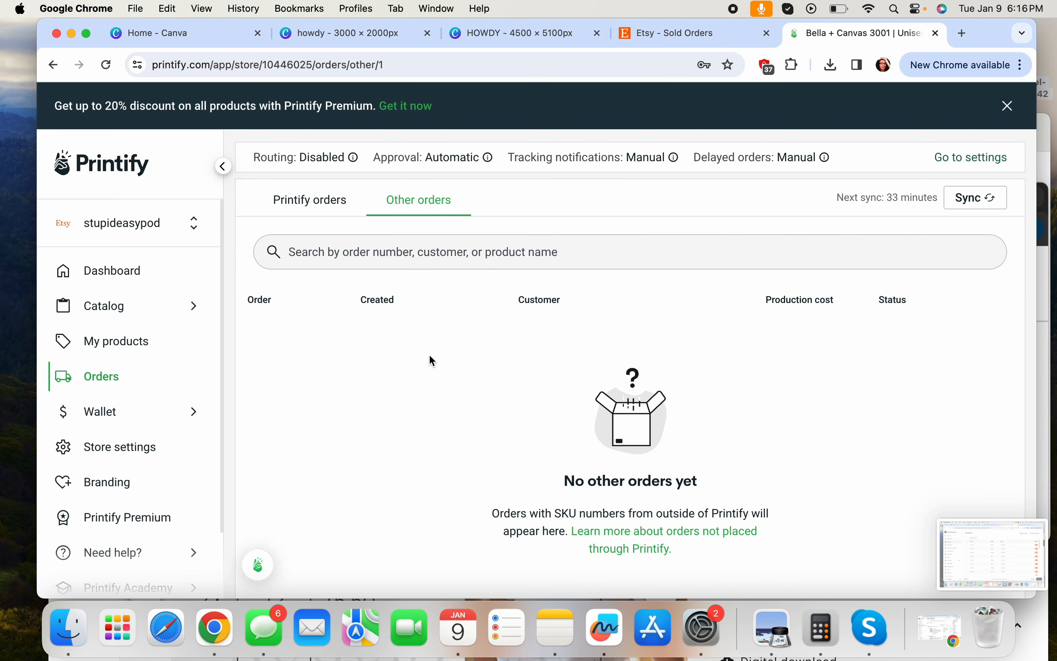